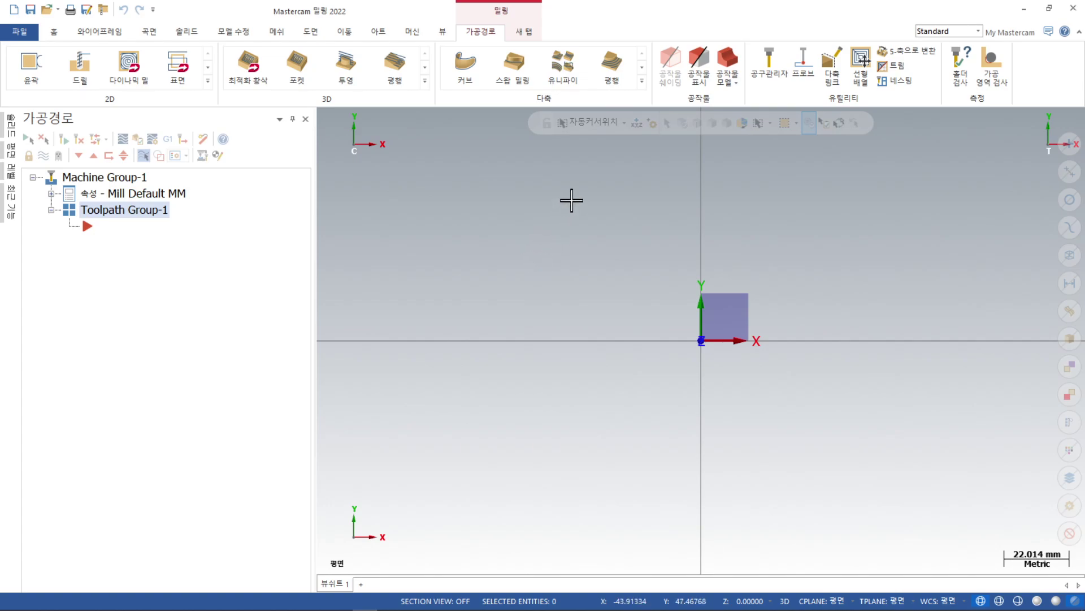
Collapse the toolpaths manager and draw a centre-point circle at the origin with a radius of about 66 mm
left_click(293, 119)
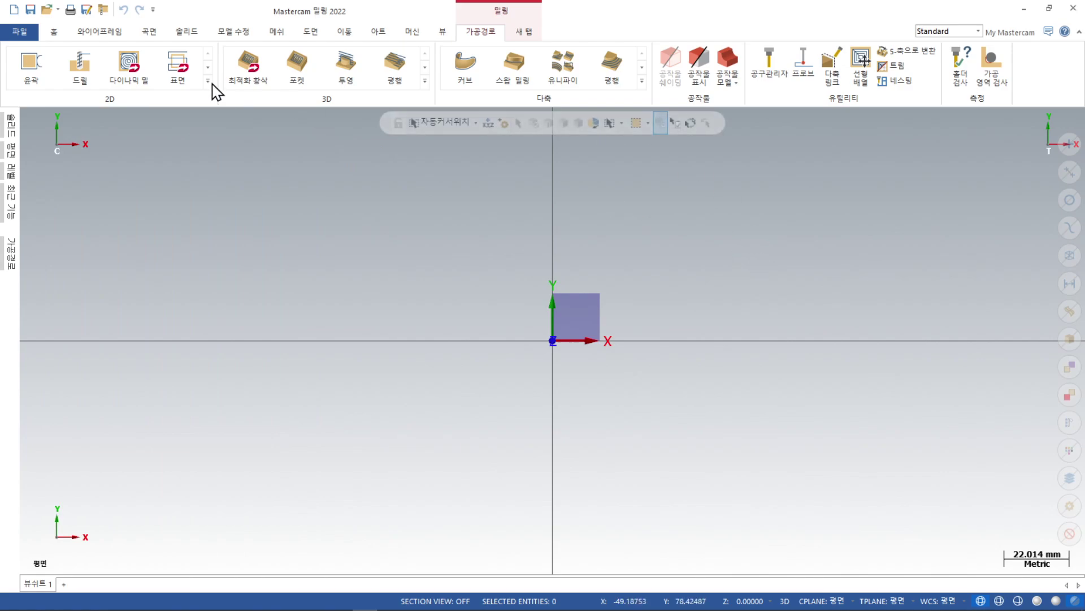
left_click(109, 32)
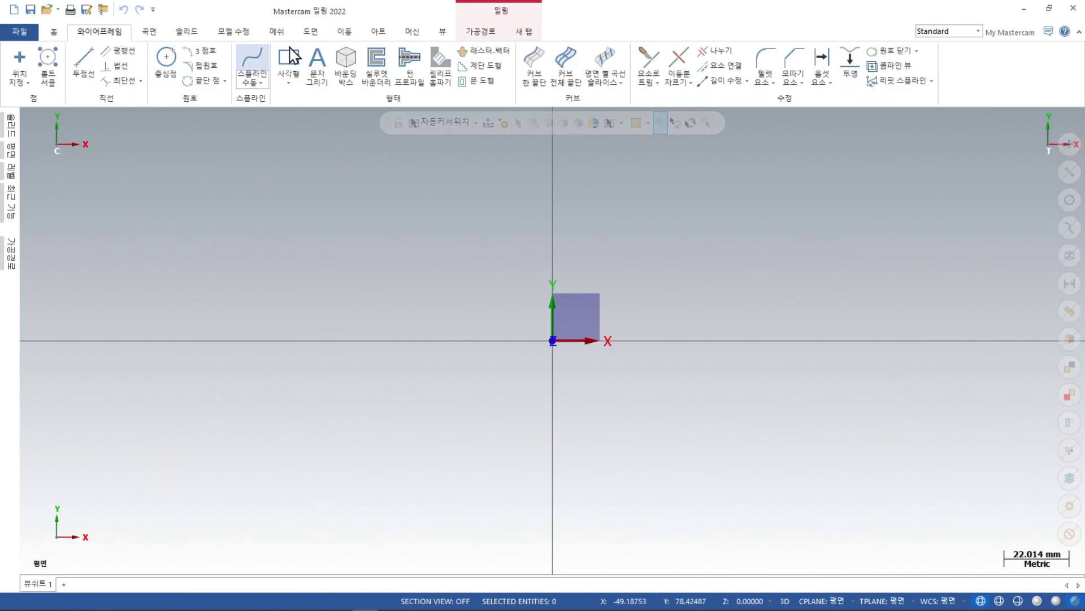
left_click(166, 59)
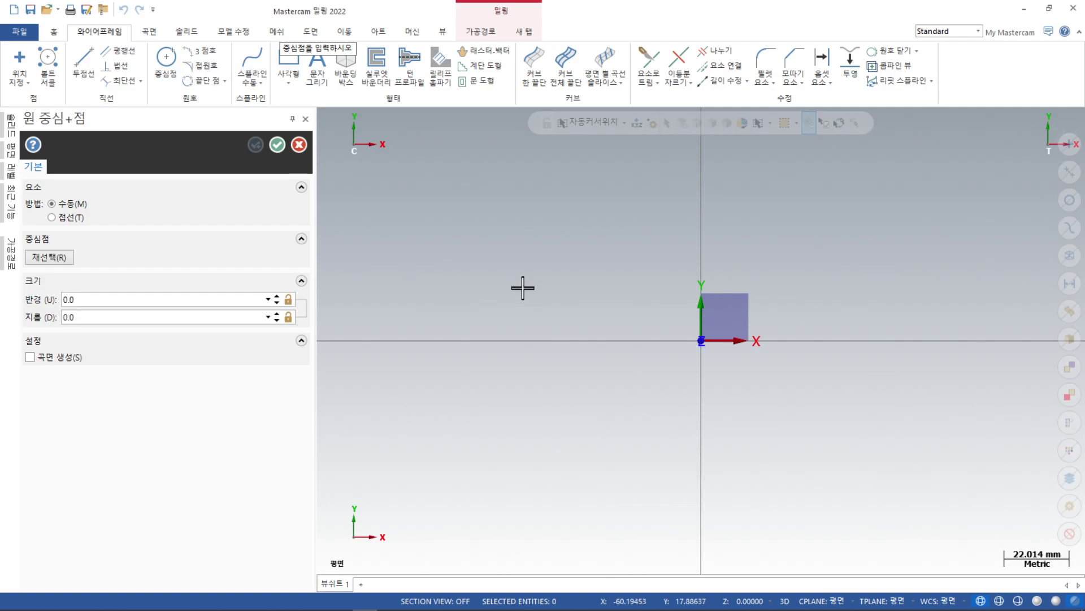
key("o")
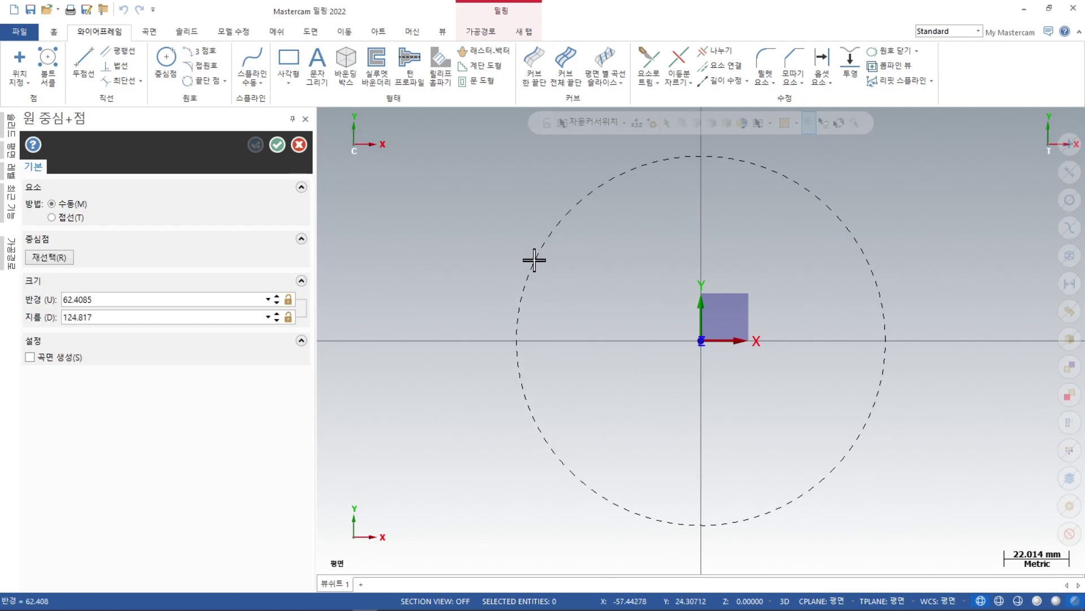
left_click(554, 214)
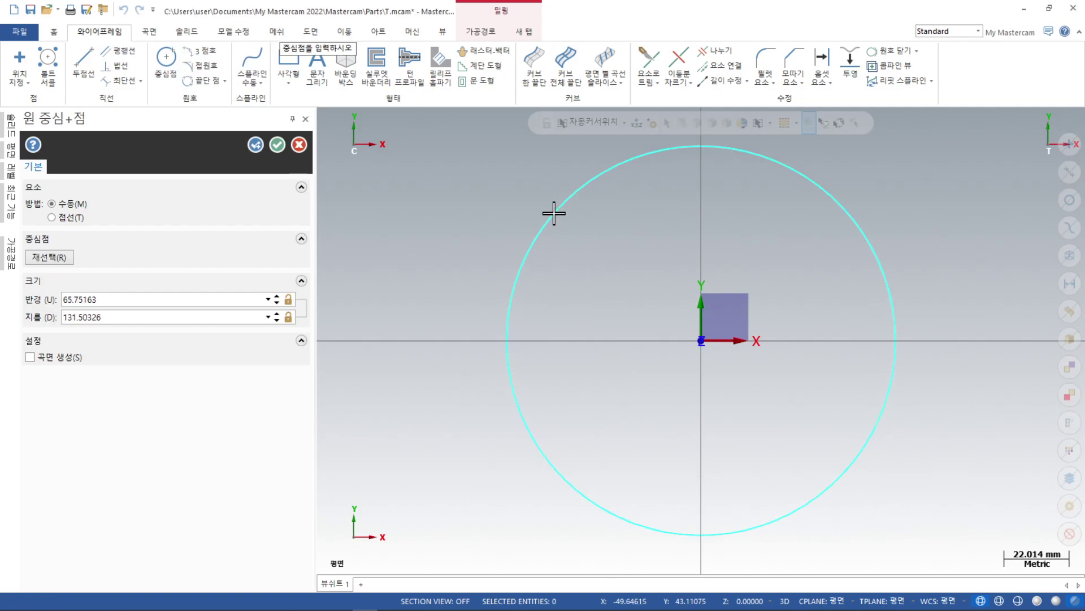
Consult the sprocket drawing in Adobe Acrobat and set the circle's radius to 64 mm
left_click(143, 315)
left_click(145, 299)
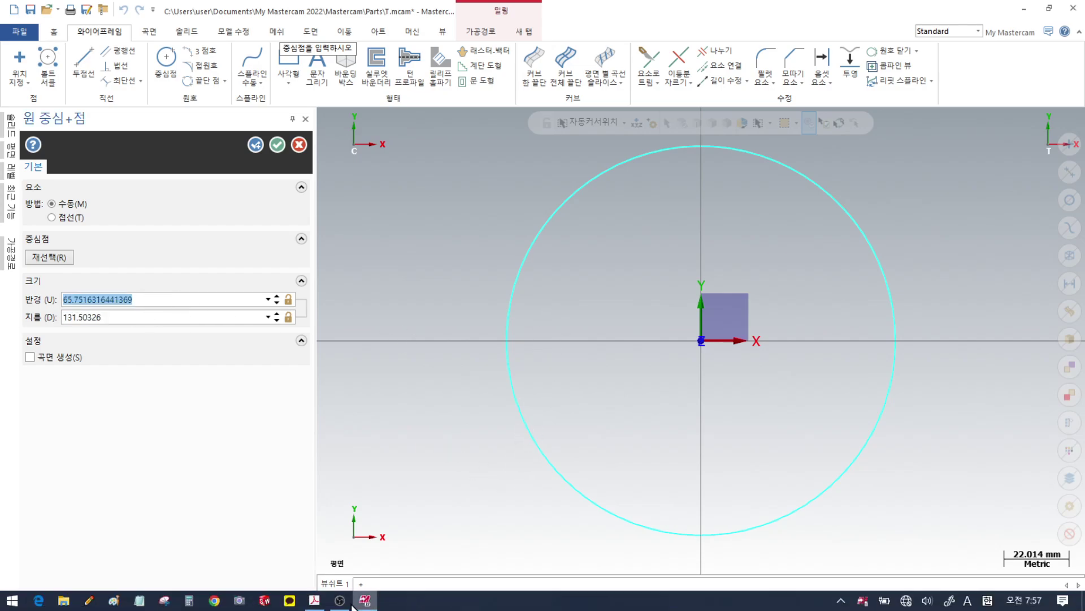
left_click(315, 600)
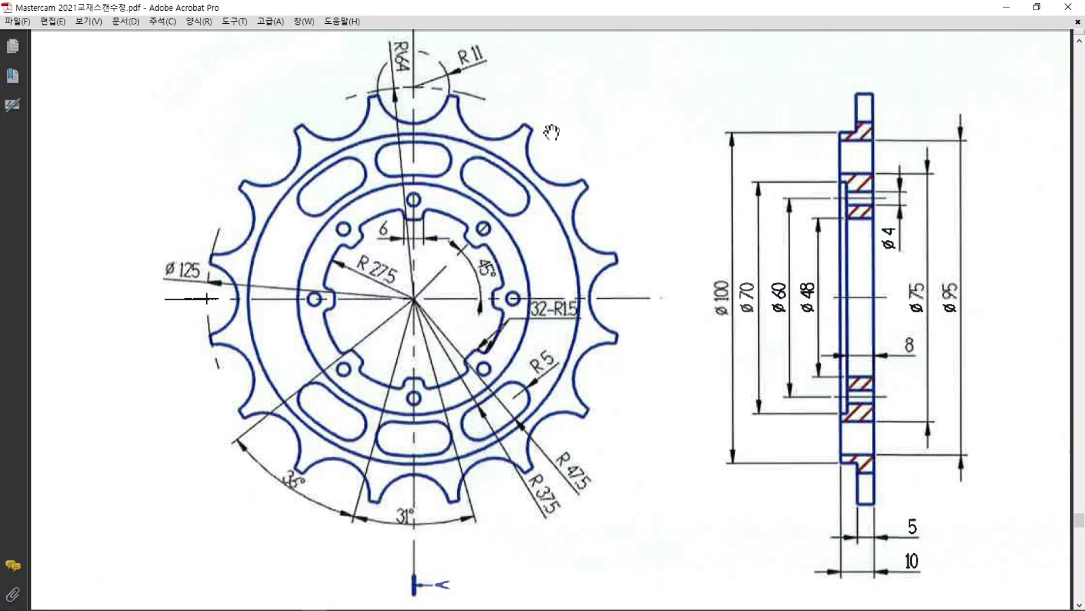
left_click(1012, 8)
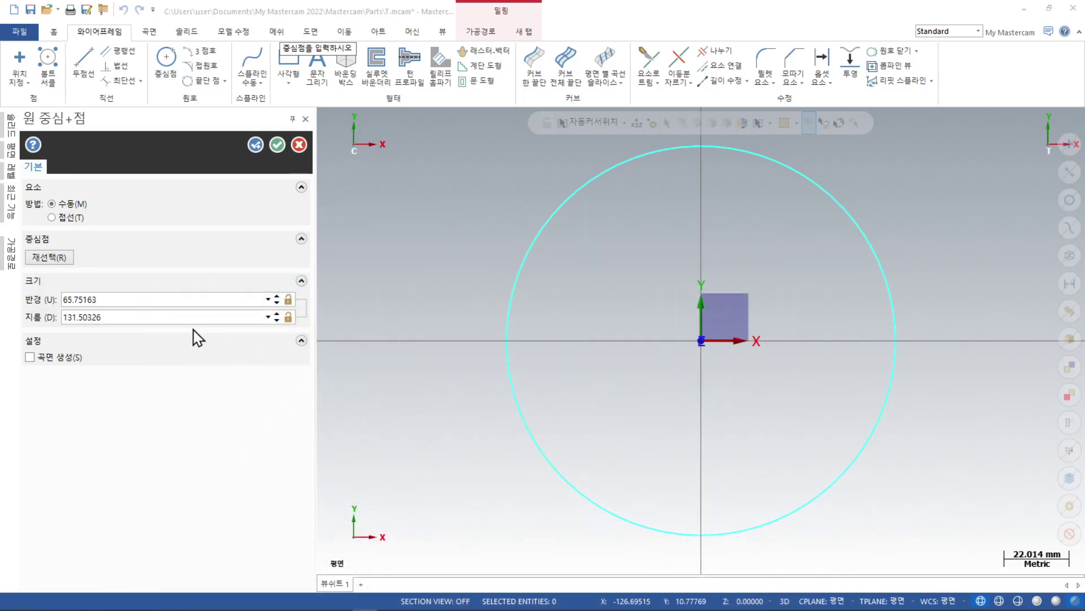
left_click(138, 299)
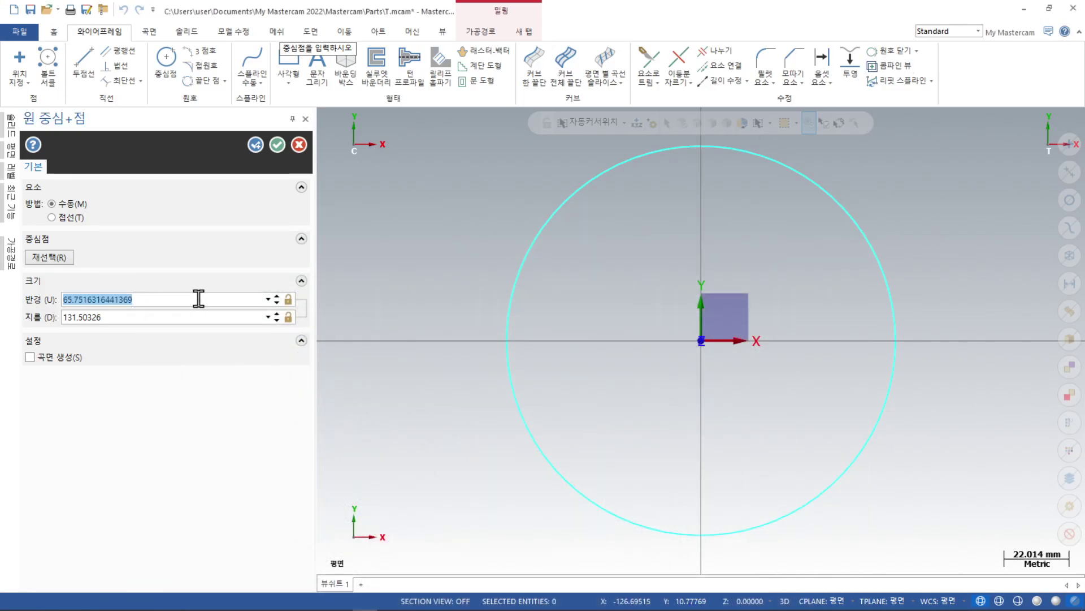
type("64")
key("Return")
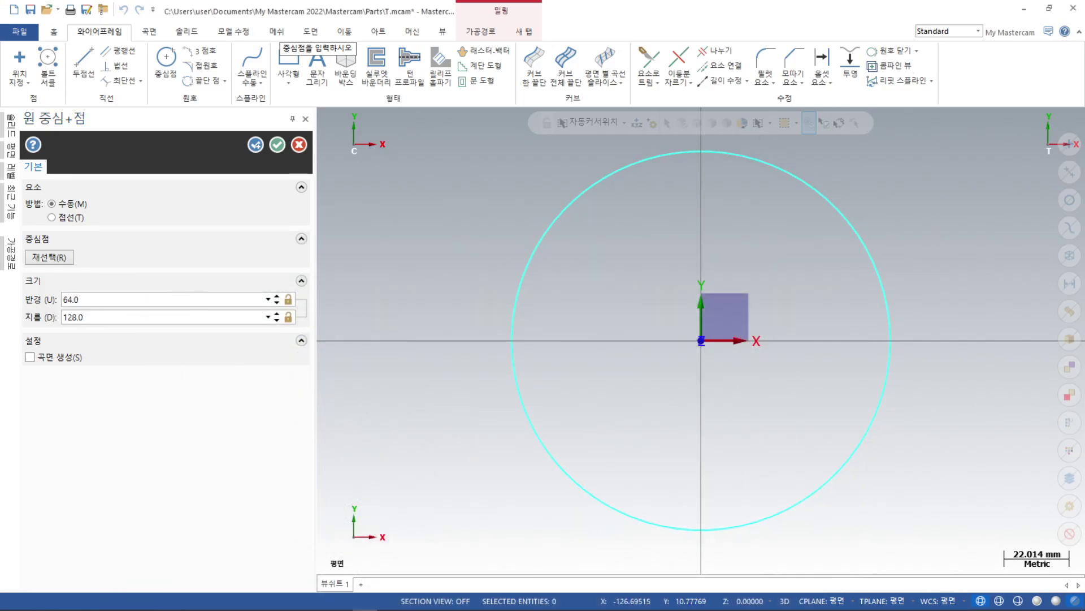
left_click(277, 144)
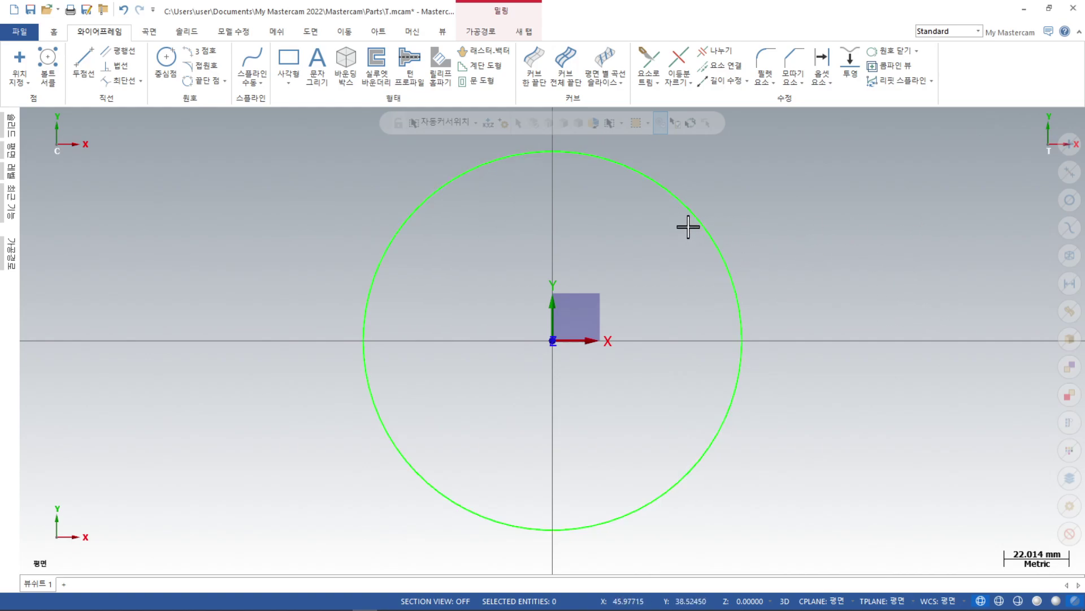
Set the wireframe colour to dark blue and recolour the existing circle with it
right_click(813, 207)
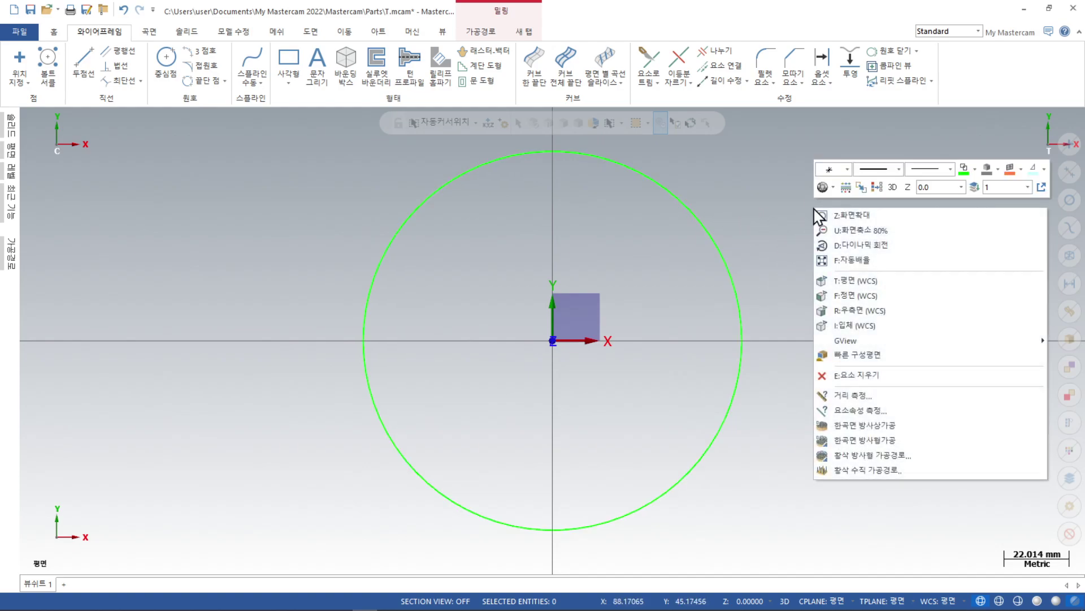
left_click(975, 169)
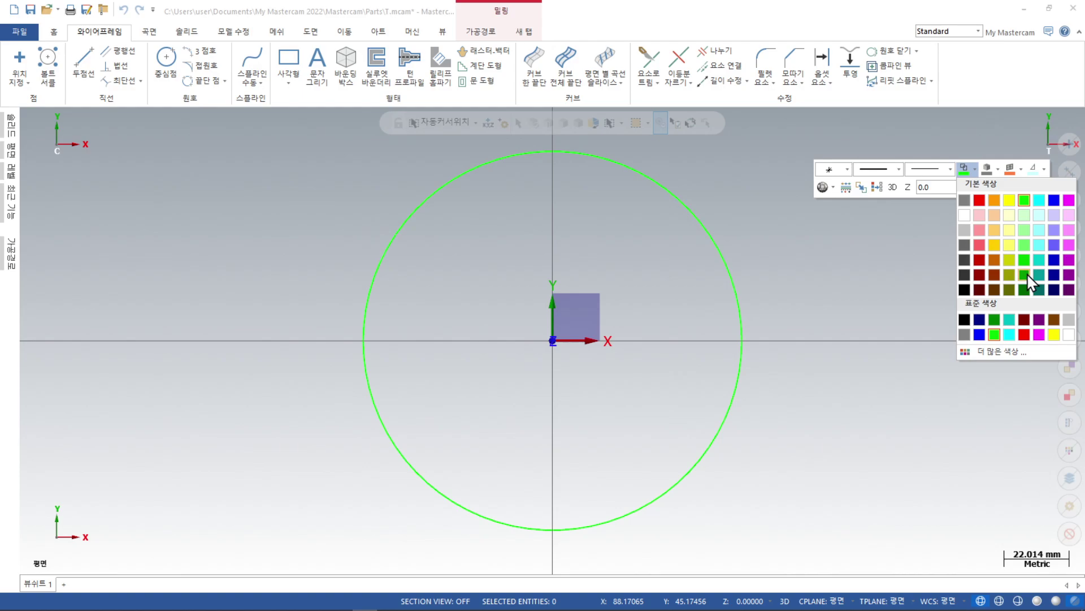
left_click(982, 318)
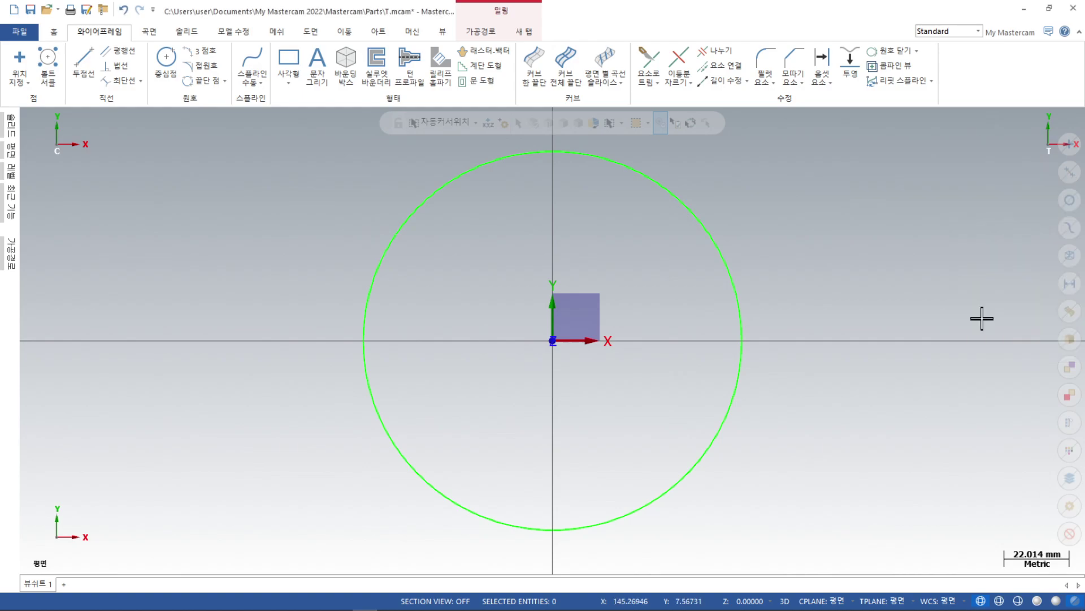
left_click(680, 202)
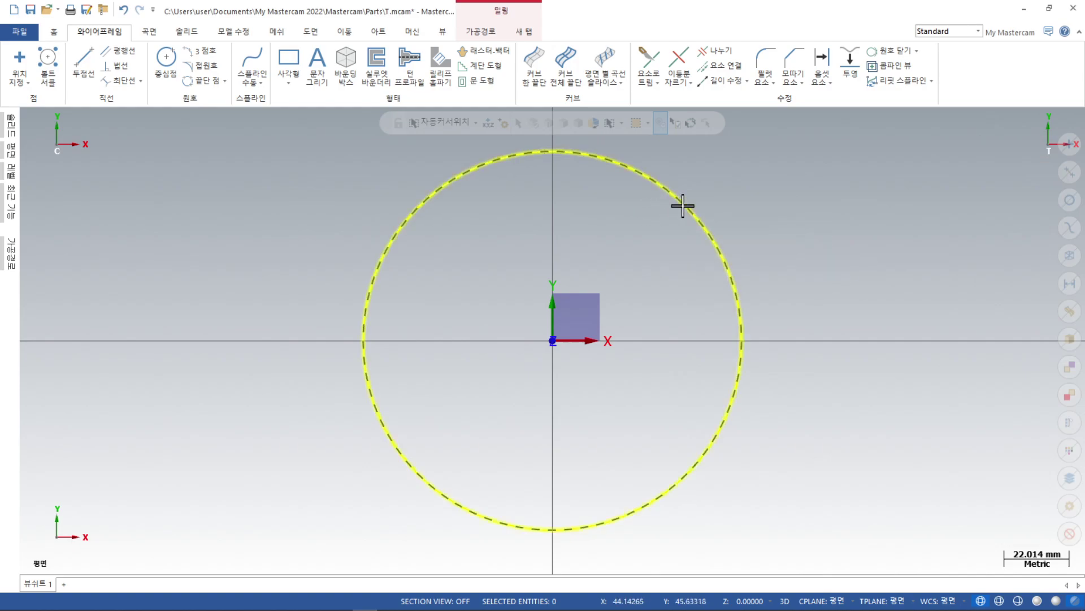
right_click(818, 203)
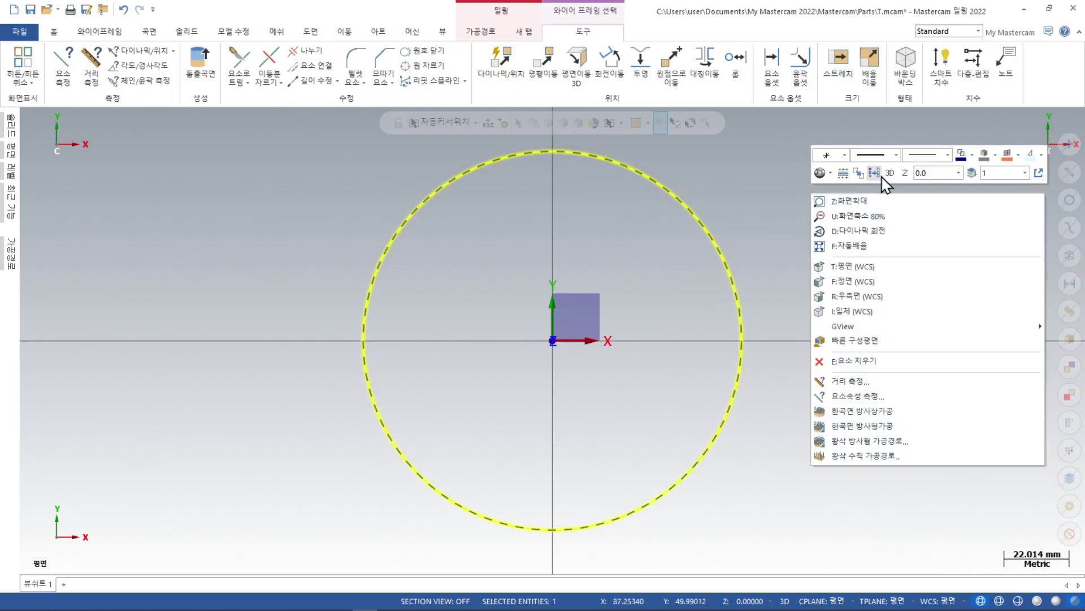
left_click(967, 165)
Add a smart dimension to the circle as a radius, placed outside its upper-right edge
scroll(666, 351, "up", 1)
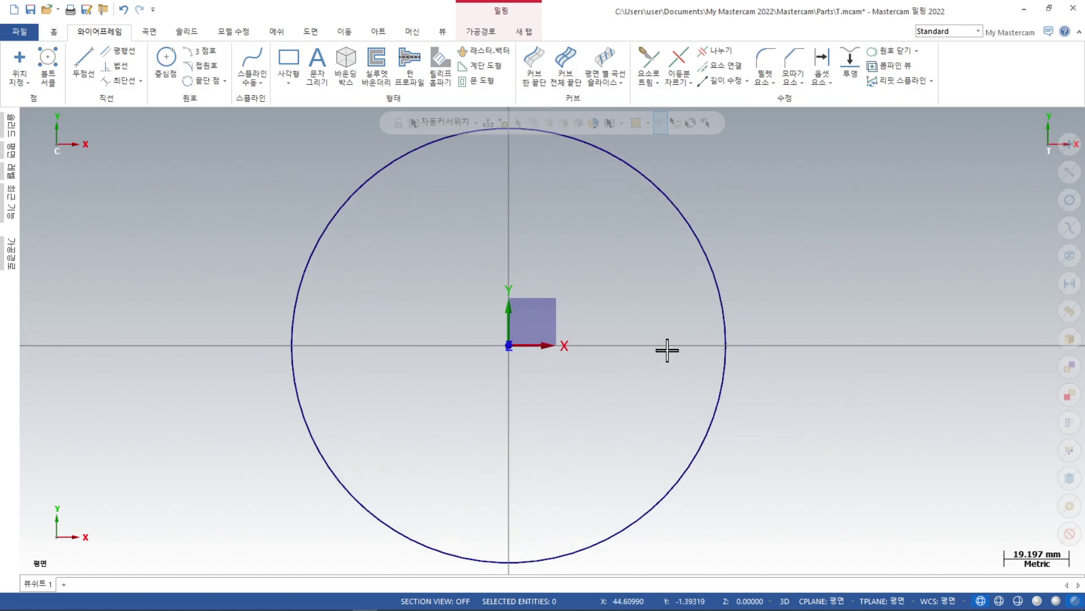
scroll(419, 419, "down", 1)
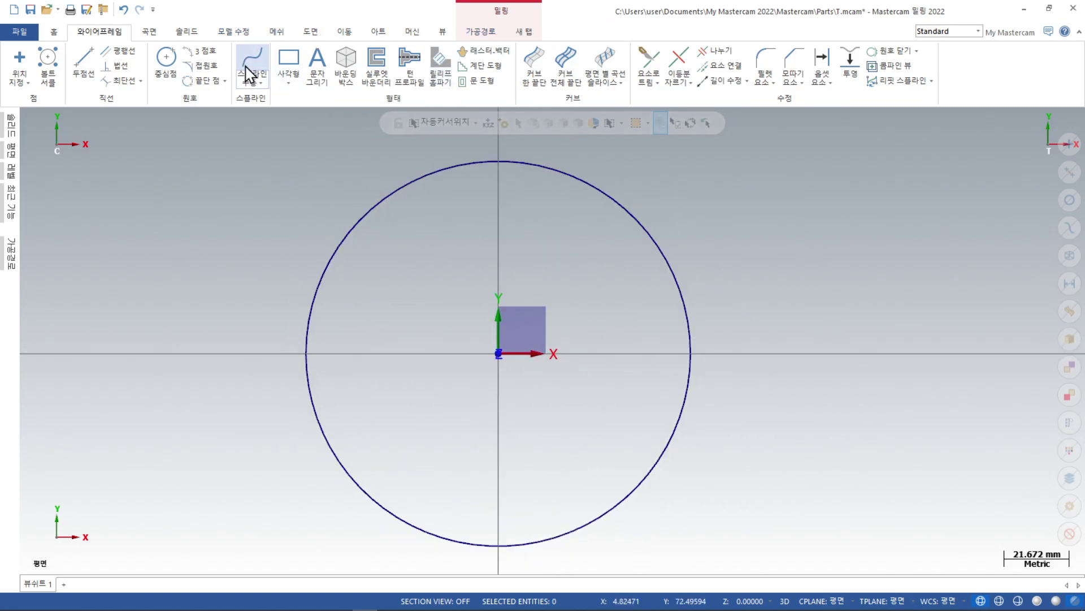
left_click(311, 32)
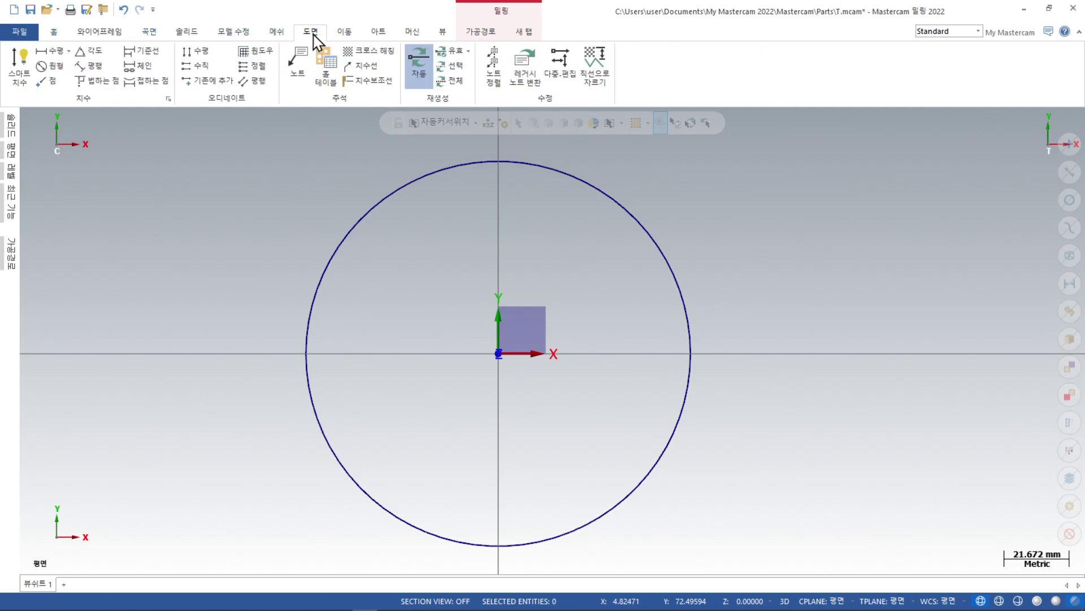
left_click(20, 63)
left_click(800, 243)
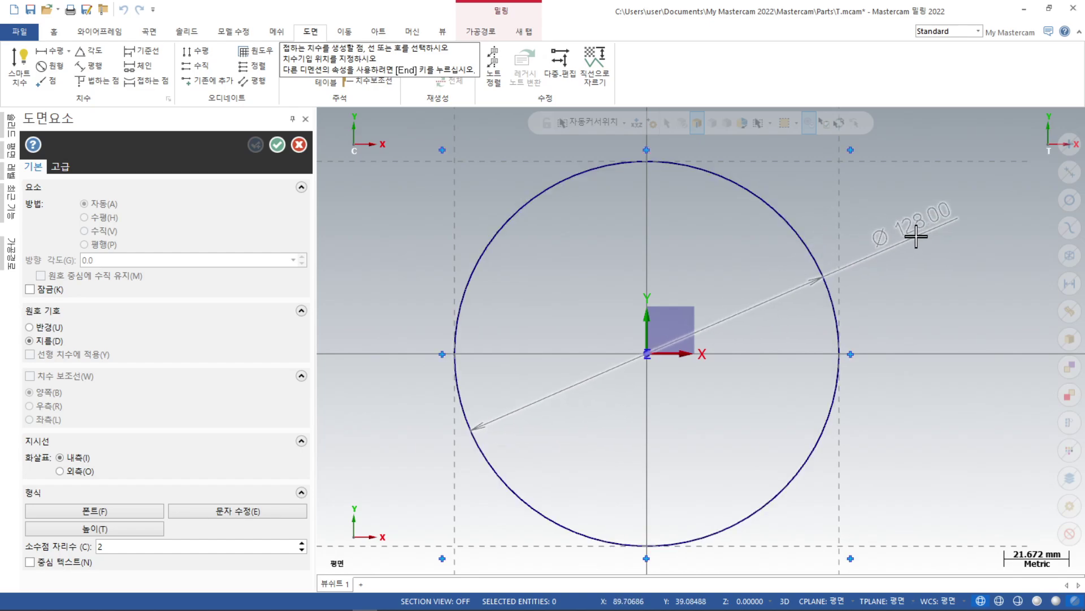
left_click(920, 238)
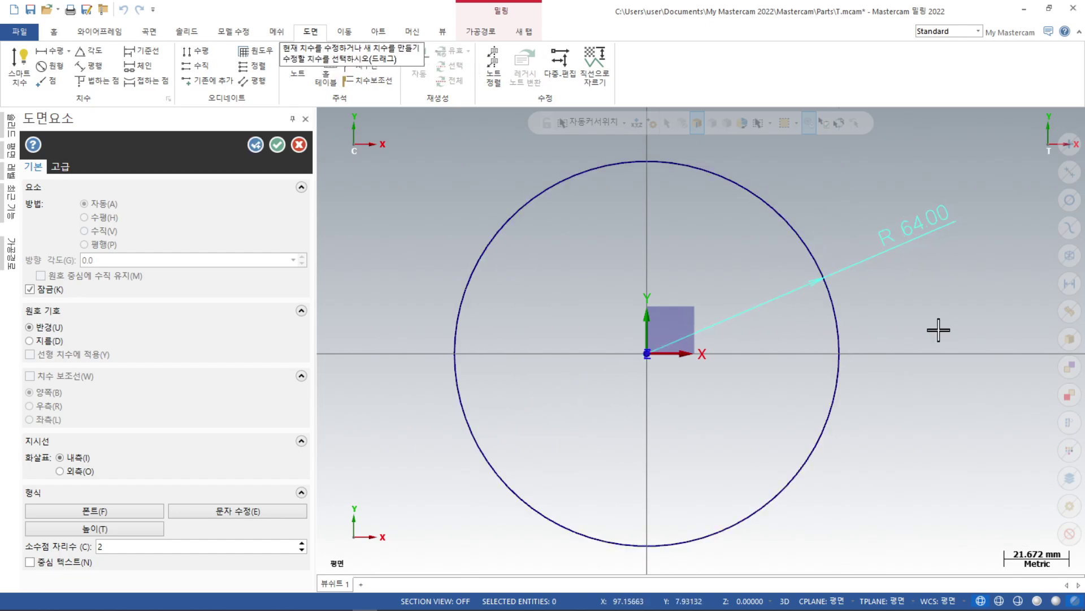
left_click(277, 145)
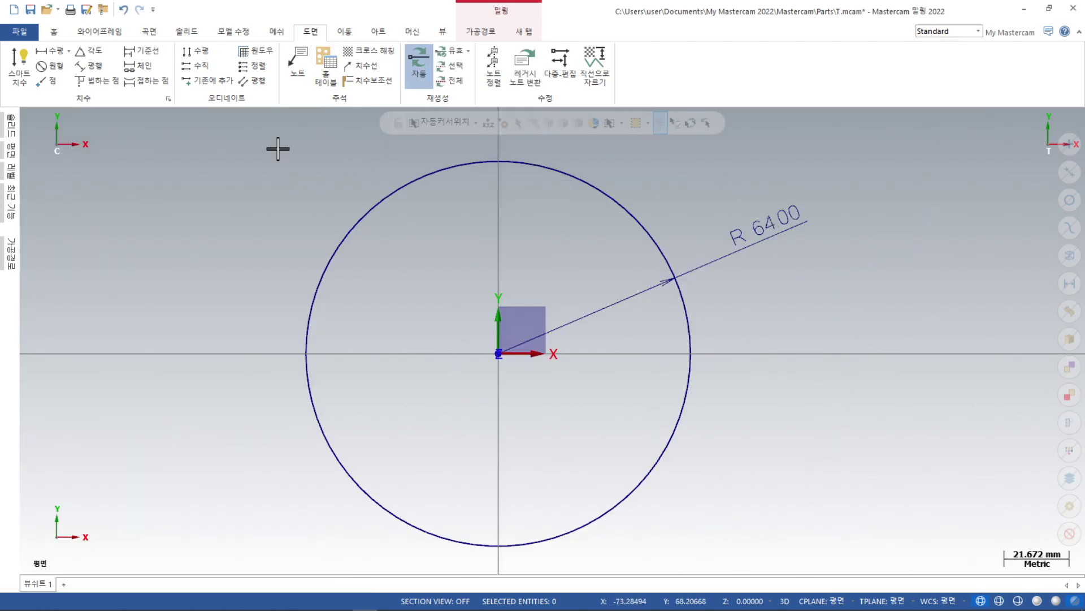
Review the sprocket drawing in Adobe Acrobat, and pin the recent functions list open at a narrower width
scroll(867, 430, "down", 1)
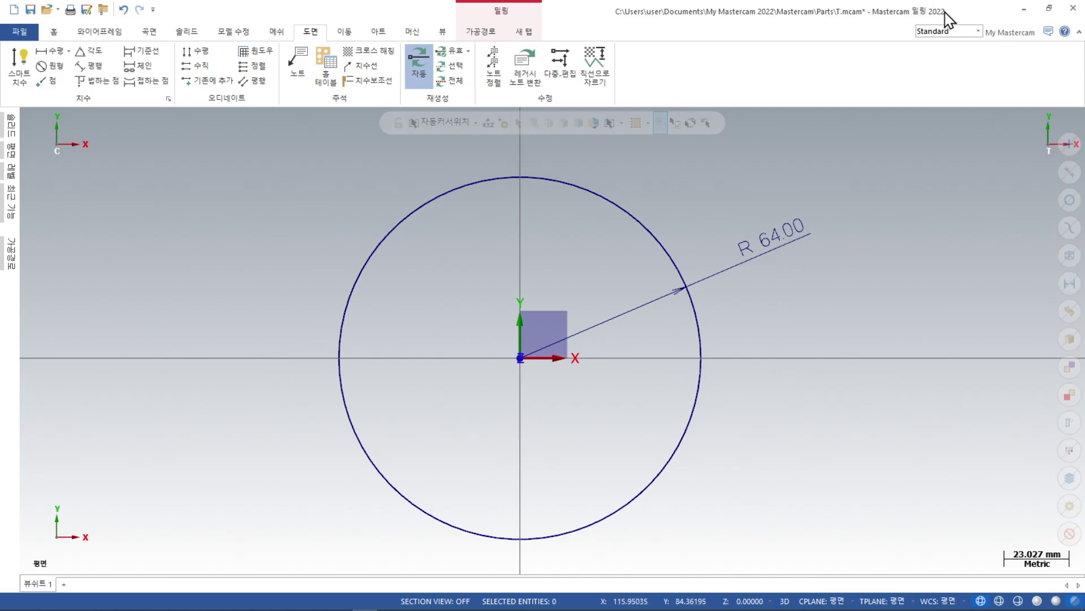
left_click(315, 600)
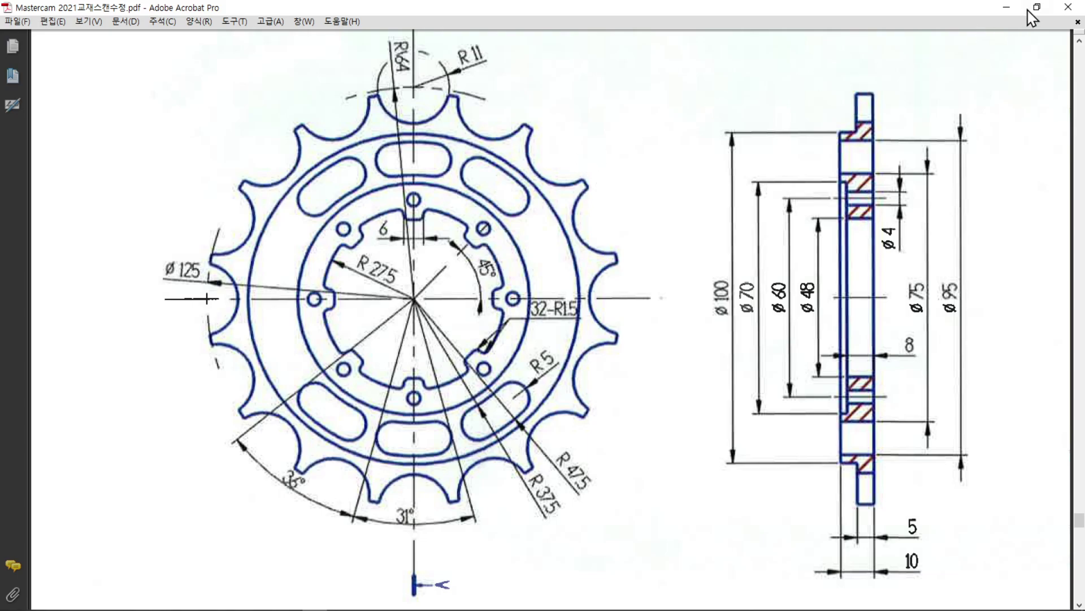
left_click(1006, 8)
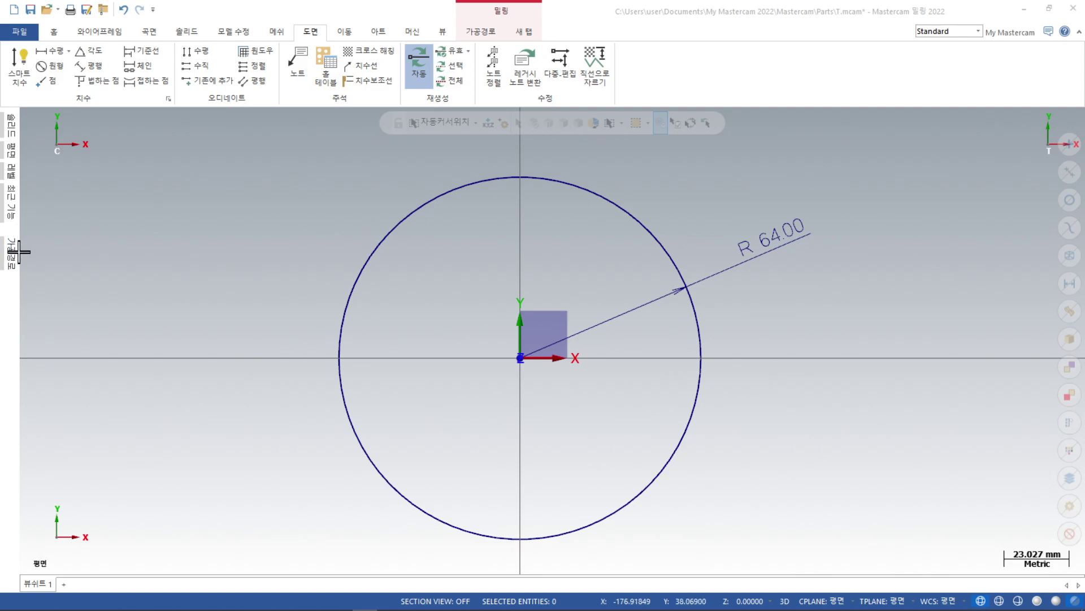
left_click(14, 212)
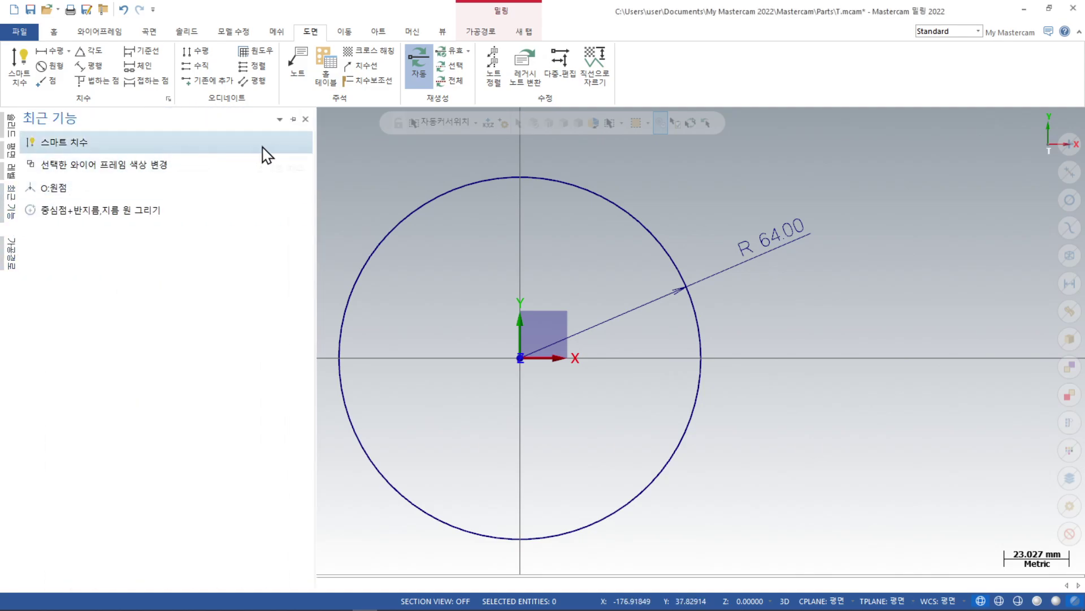
left_click(293, 119)
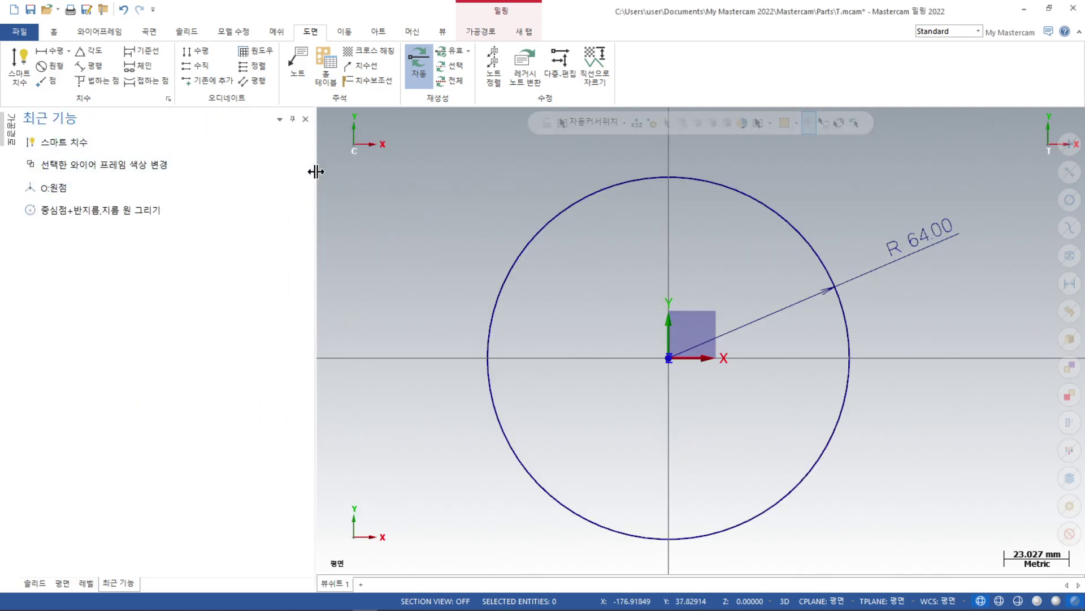
left_click_drag(315, 172, 183, 177)
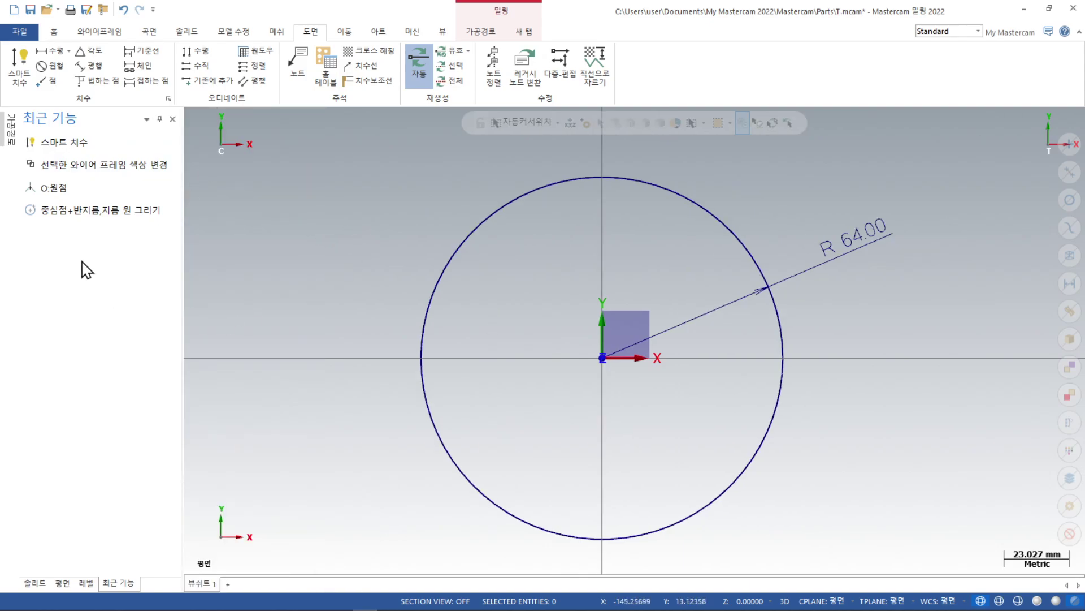
Start another centre-point circle and set its radius to 11 mm, consulting the sprocket drawing in Adobe Acrobat
left_click(72, 212)
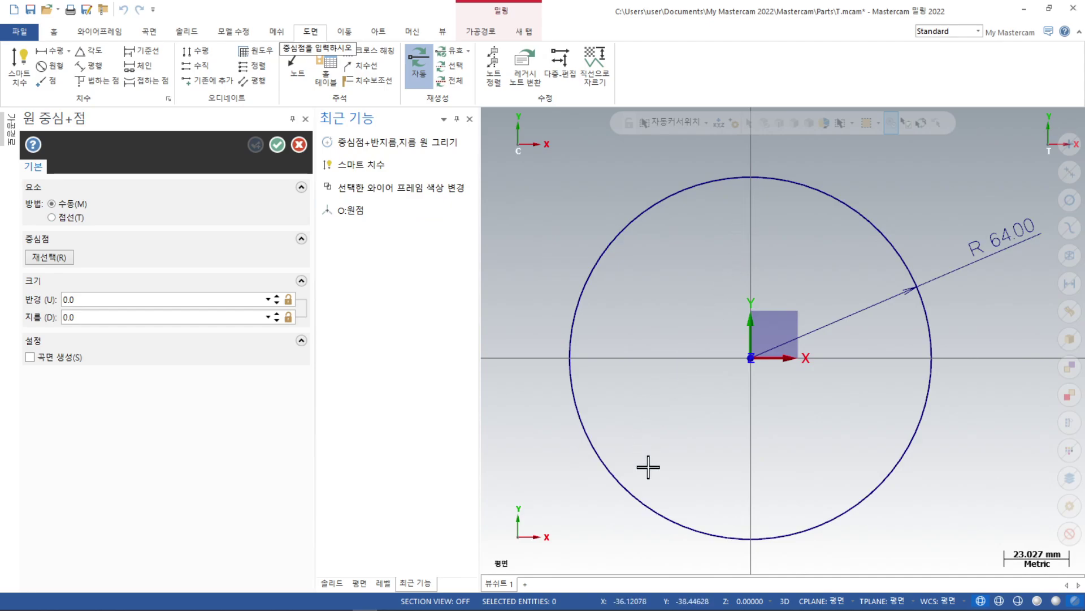
scroll(650, 469, "down", 1)
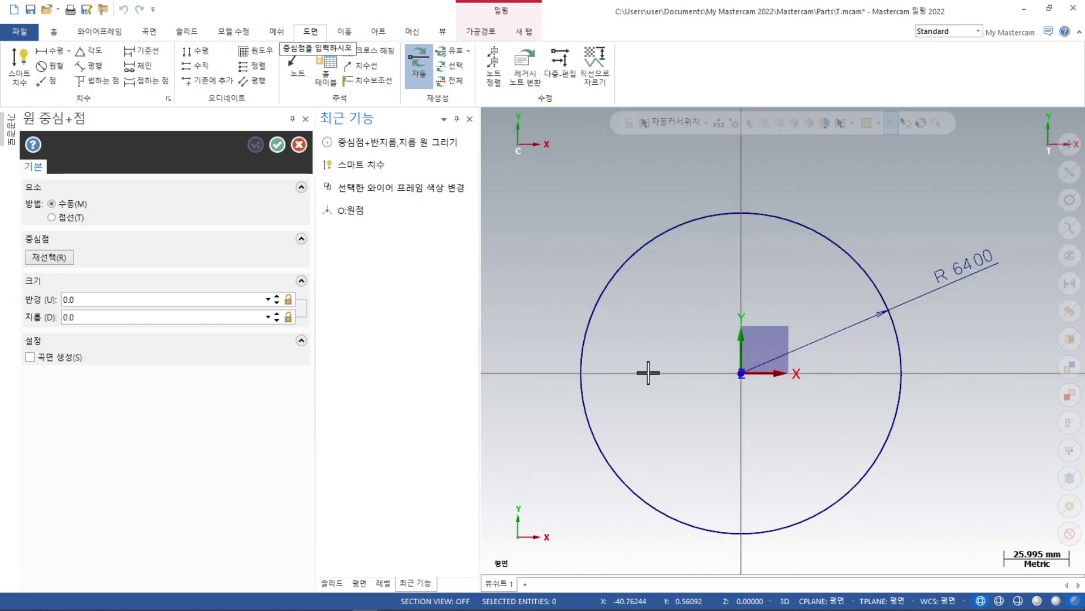
scroll(691, 372, "down", 1)
scroll(691, 372, "up", 1)
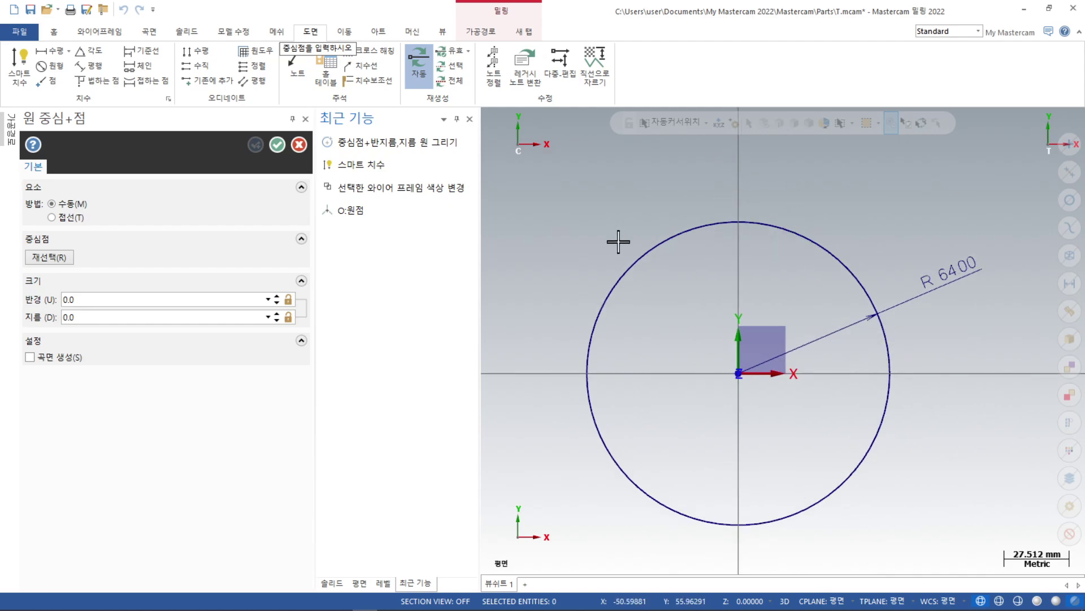
left_click(107, 300)
mouse_move(412, 608)
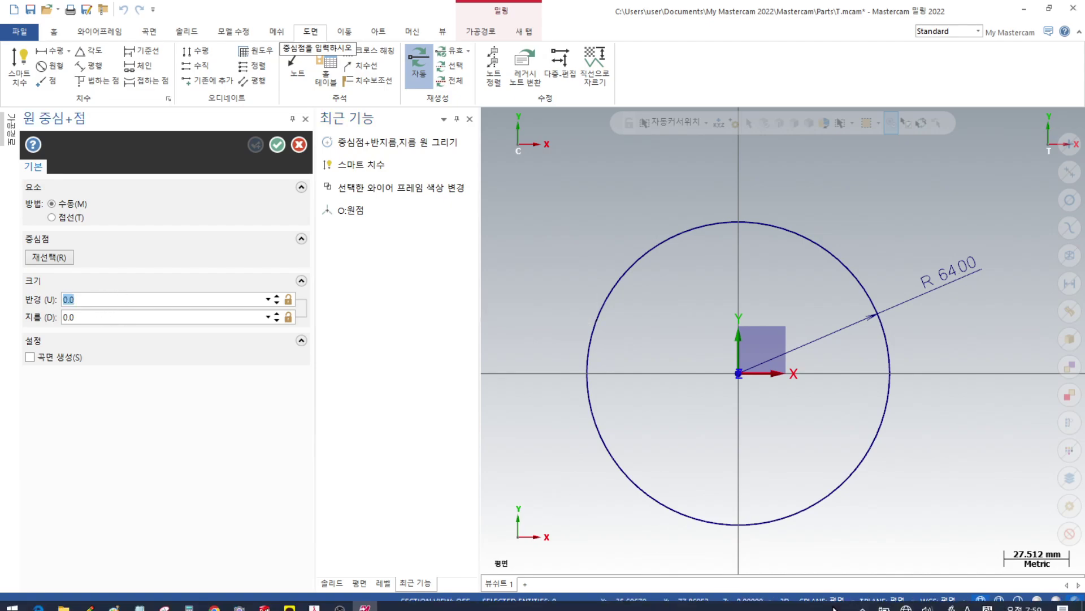
left_click(315, 600)
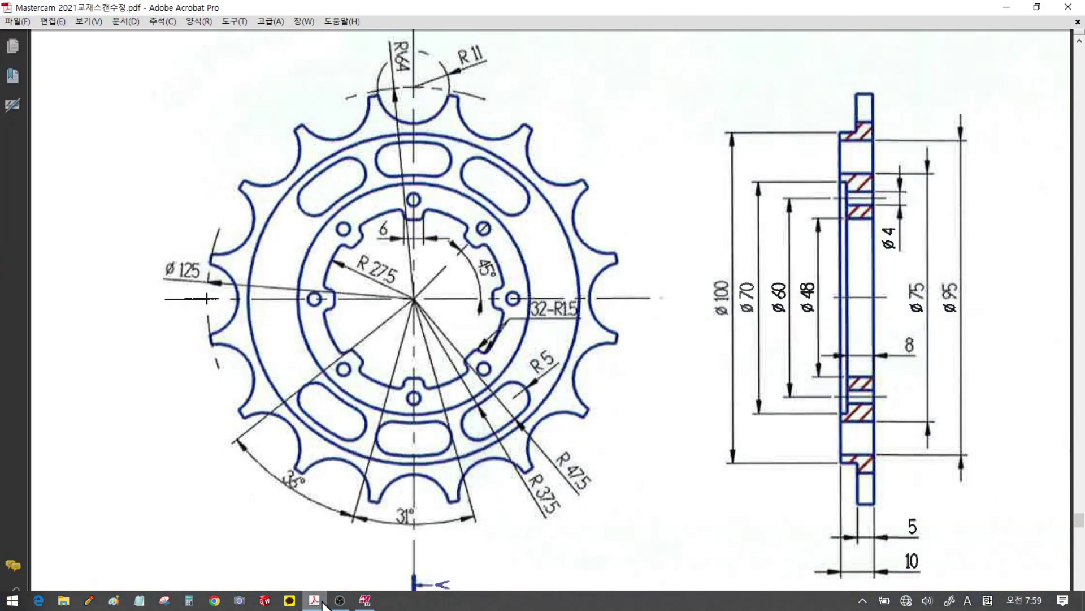
left_click(316, 601)
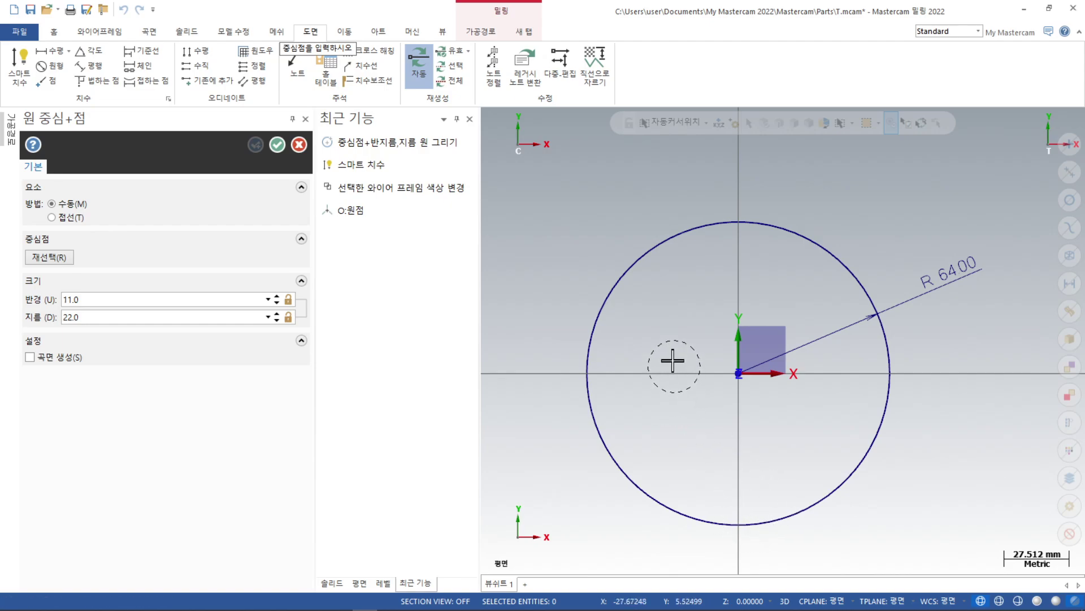
Confirm the AutoCursor settings with quadrant snapping enabled, save them to the configuration, and centre the R11 circle on the R64 circle's top quadrant
left_click(736, 126)
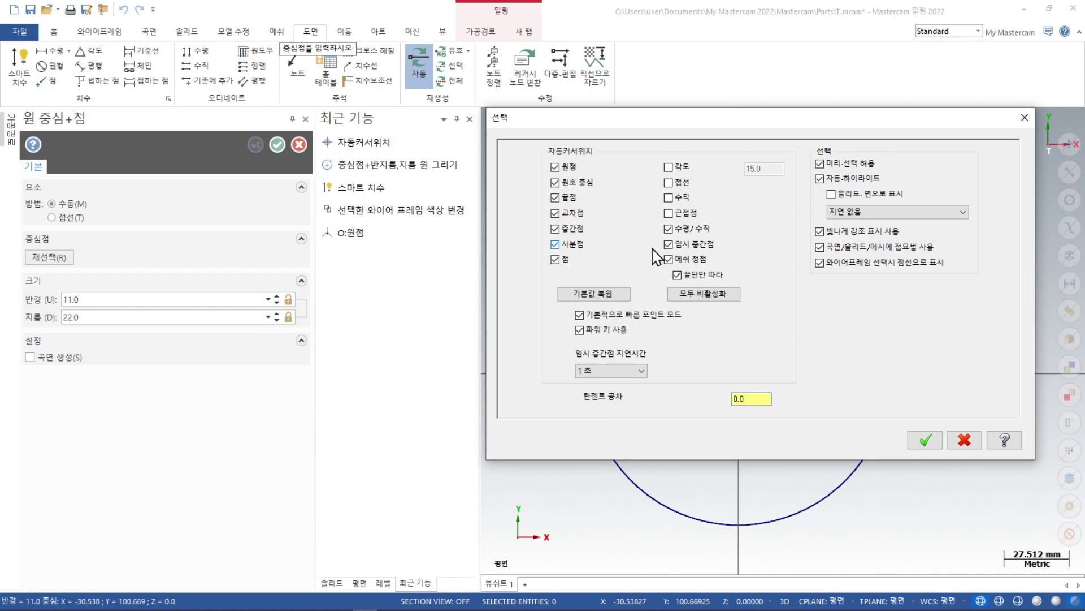
left_click(923, 444)
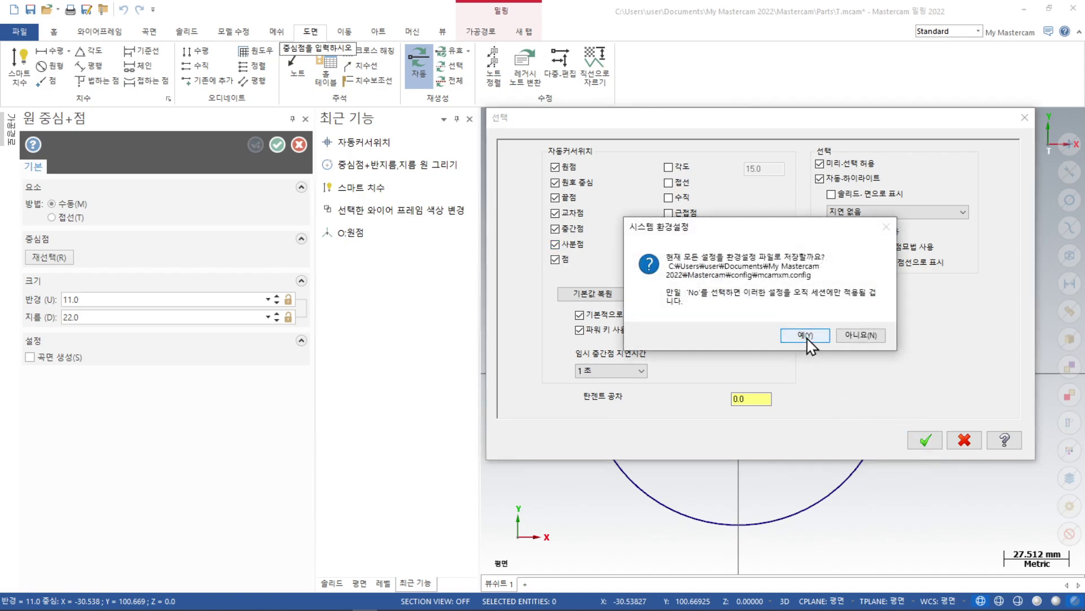
left_click(805, 334)
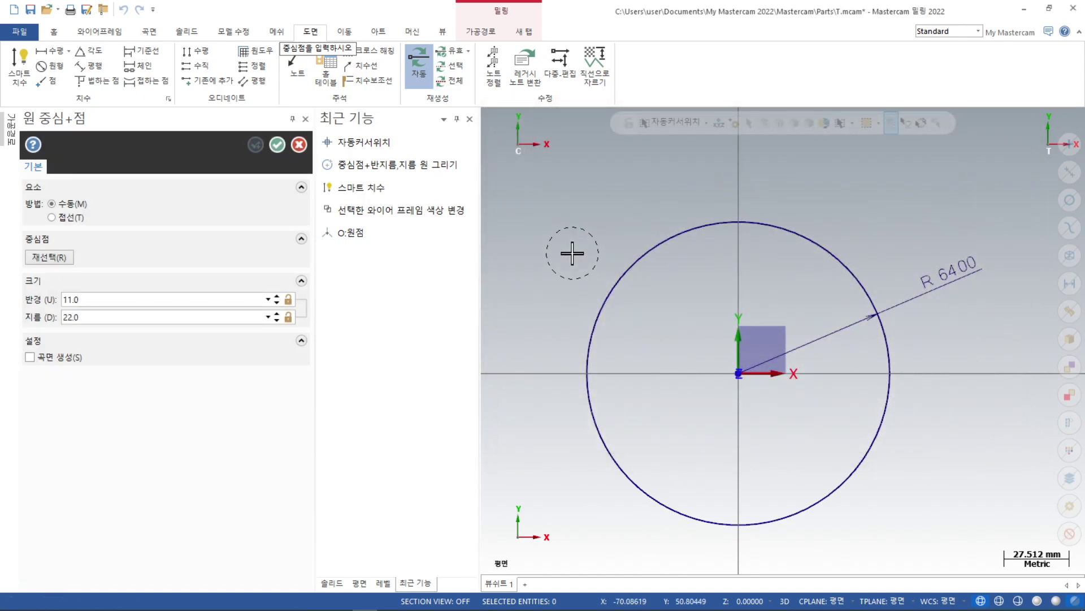
left_click(741, 224)
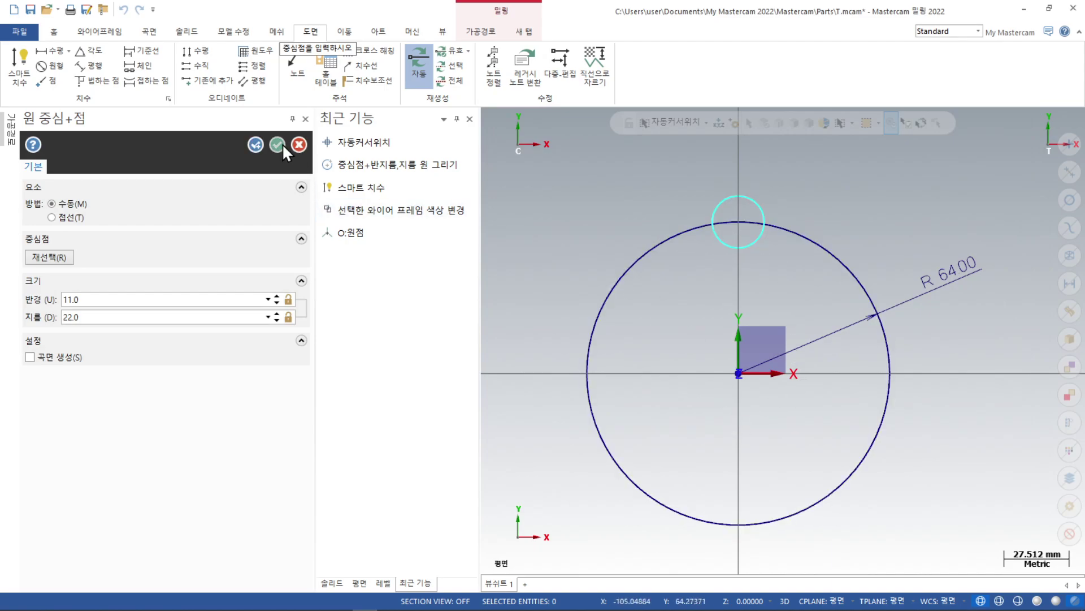
left_click(279, 143)
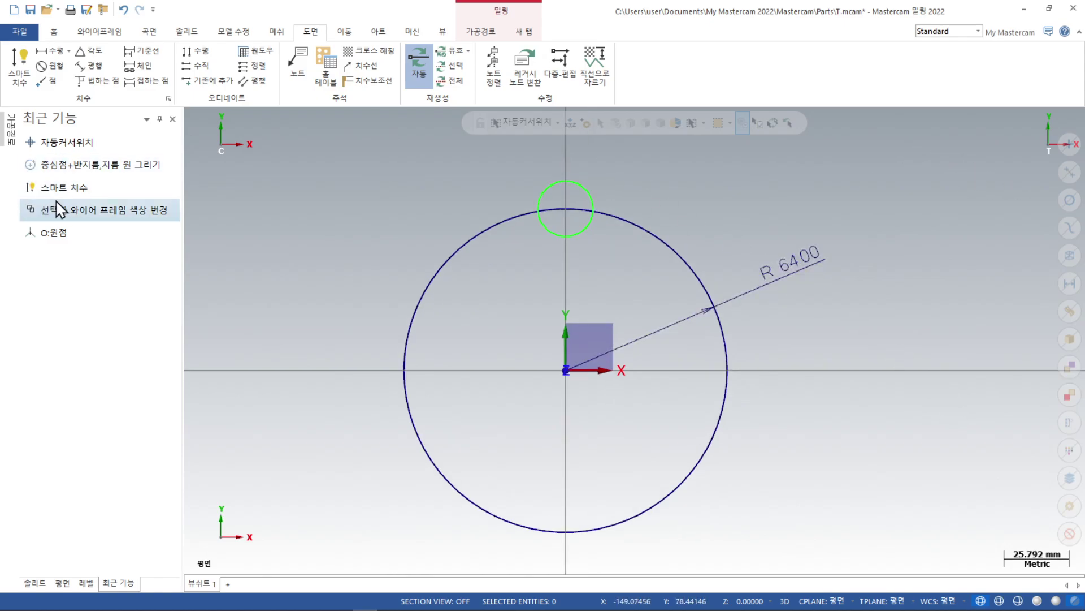
Add a locked smart dimension to the R11 circle as a radius, placed outside to its upper right
left_click(63, 187)
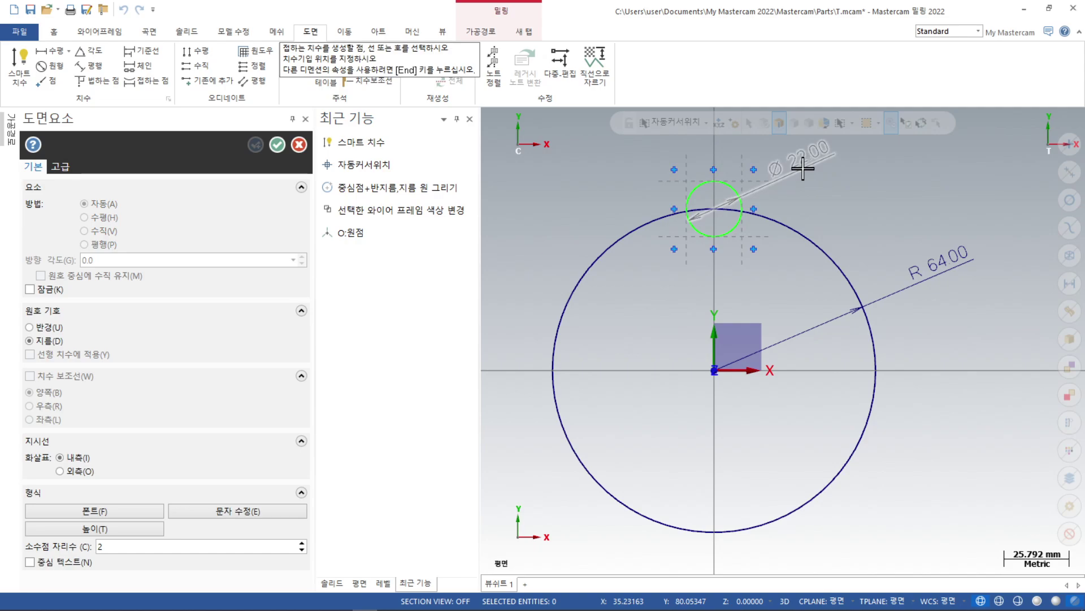
key("u")
key("k")
left_click(814, 181)
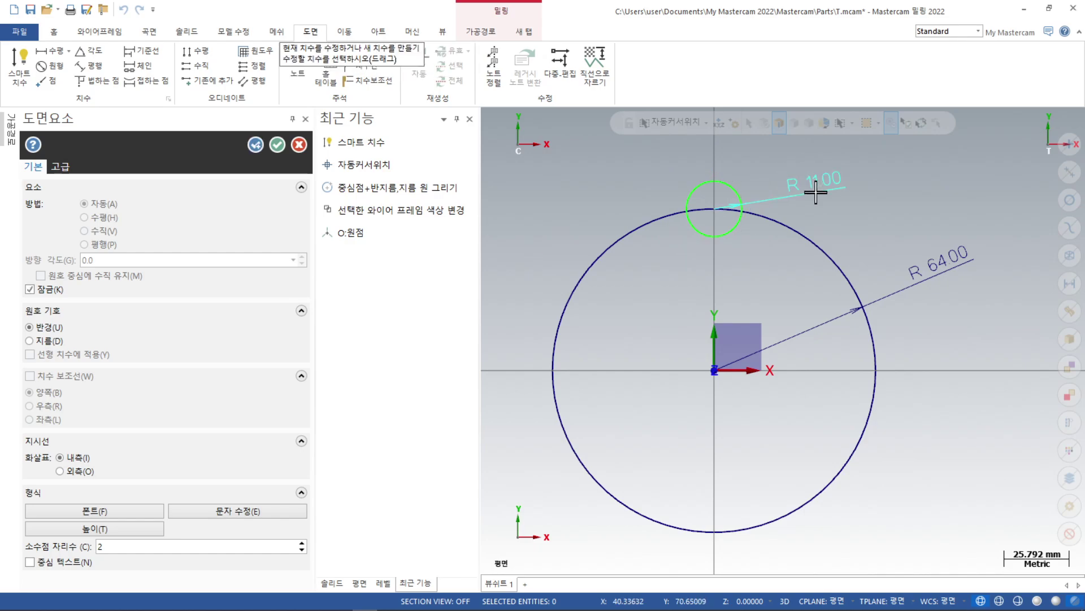
left_click(277, 145)
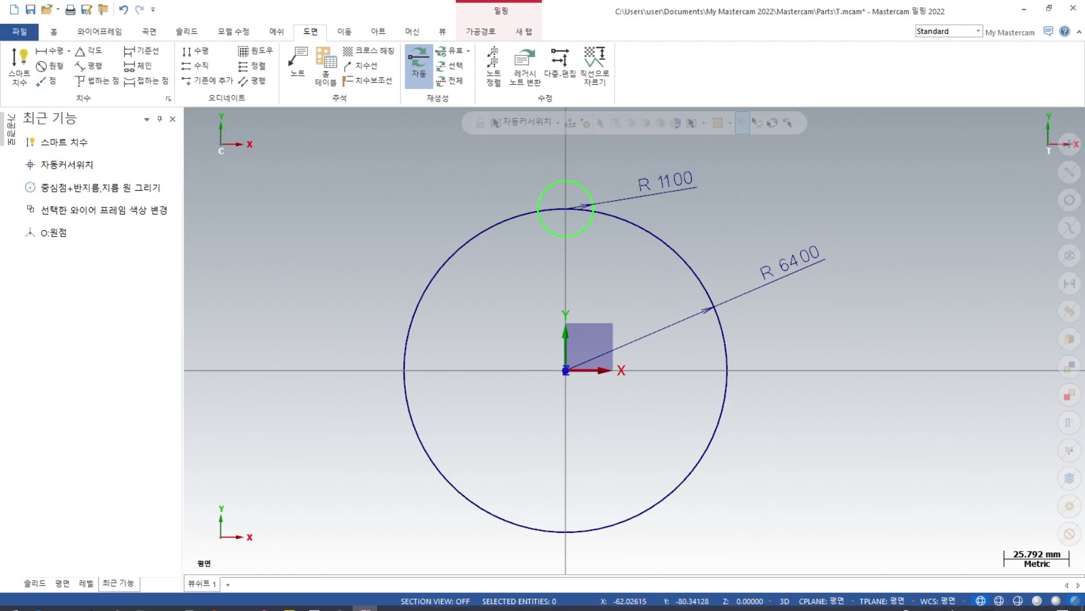
Consult the sprocket drawing in Adobe Acrobat, and draw a circle centred on the origin with a diameter of 125 mm
mouse_move(389, 608)
left_click(318, 605)
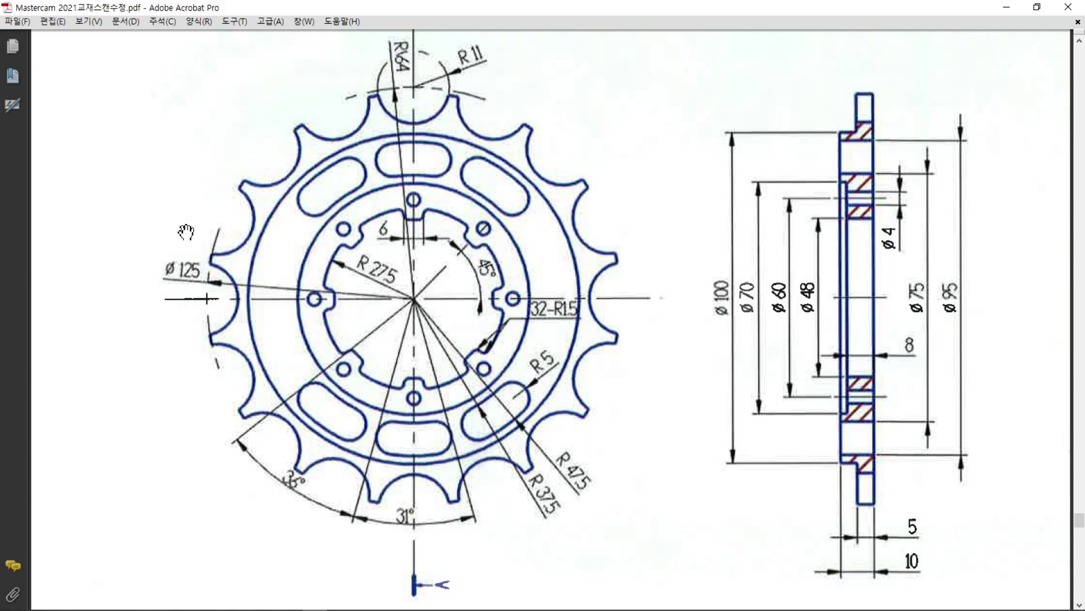
left_click(1007, 7)
left_click(93, 191)
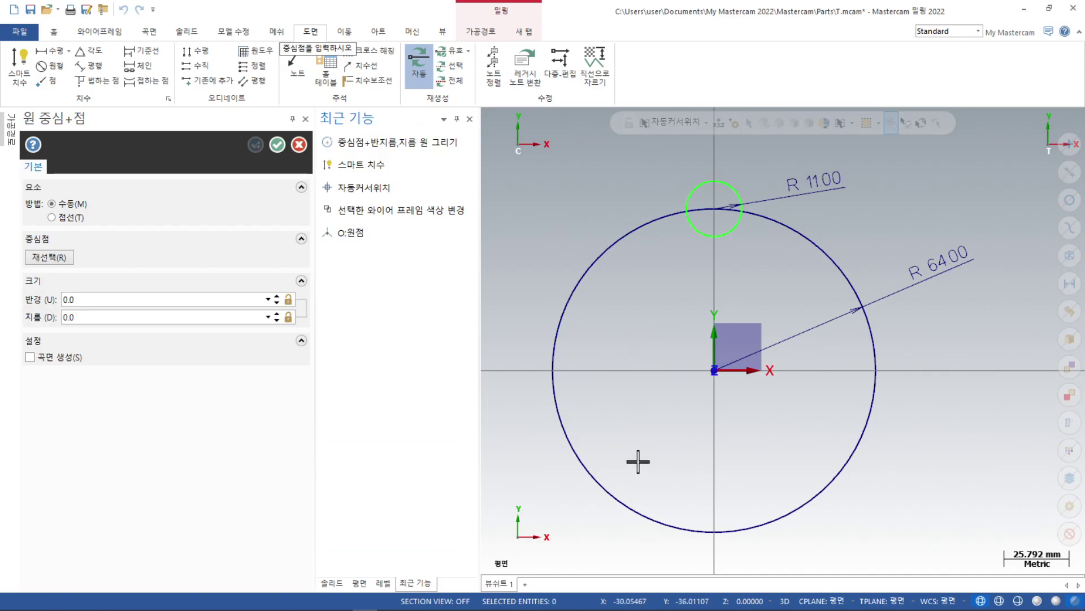
key("o")
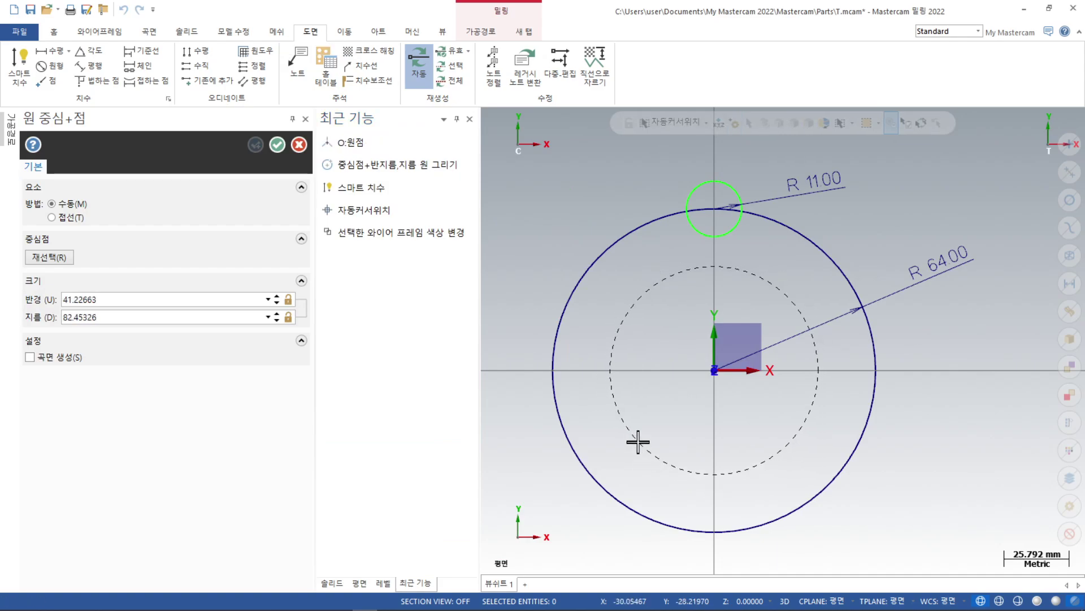
left_click(637, 439)
left_click(122, 318)
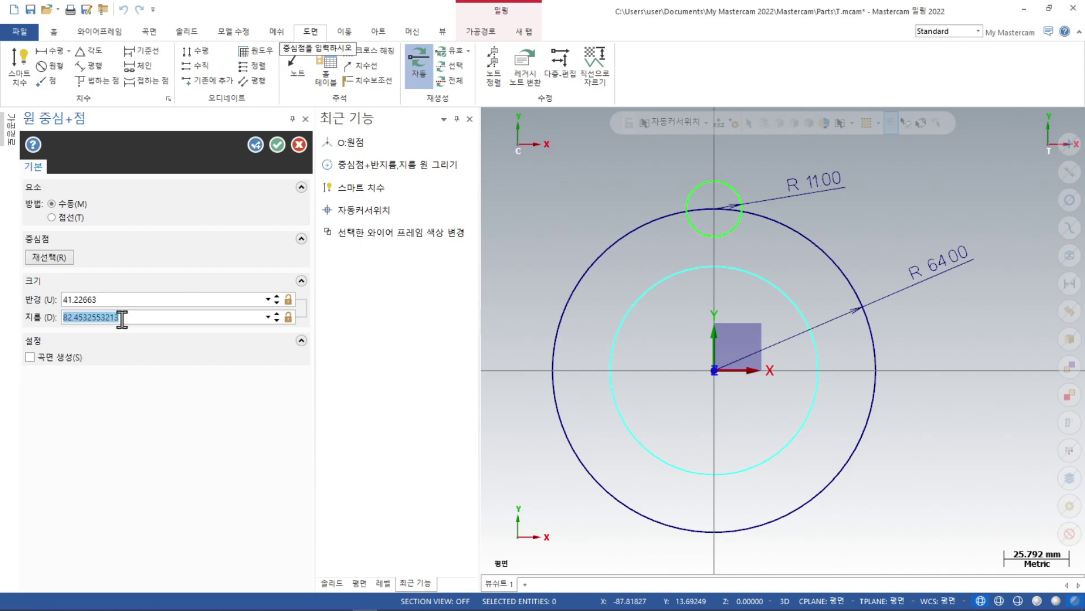
type("125")
key("Return")
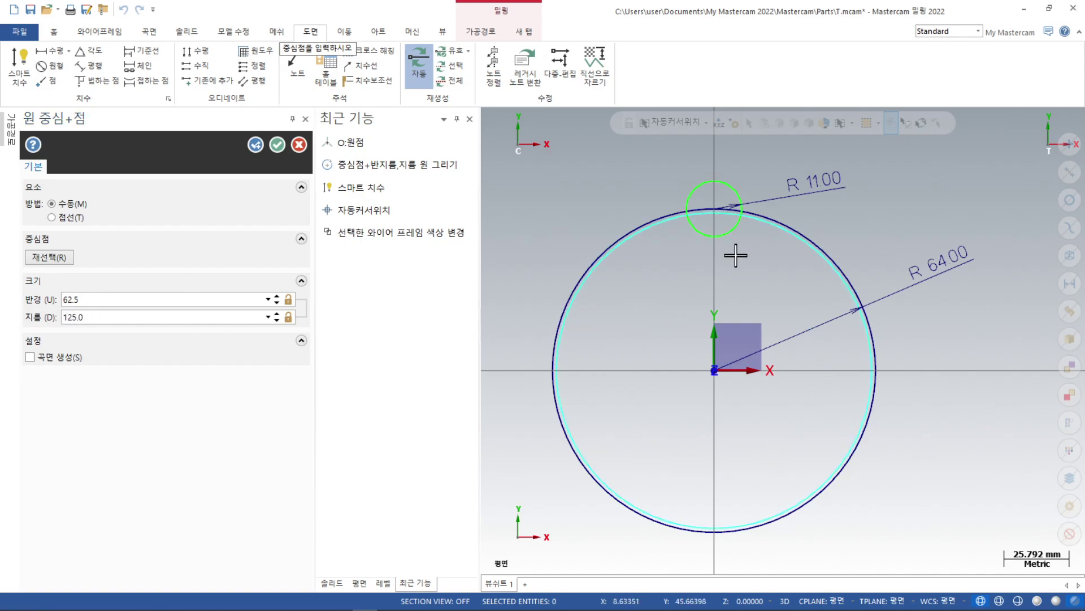
scroll(729, 187, "up", 5)
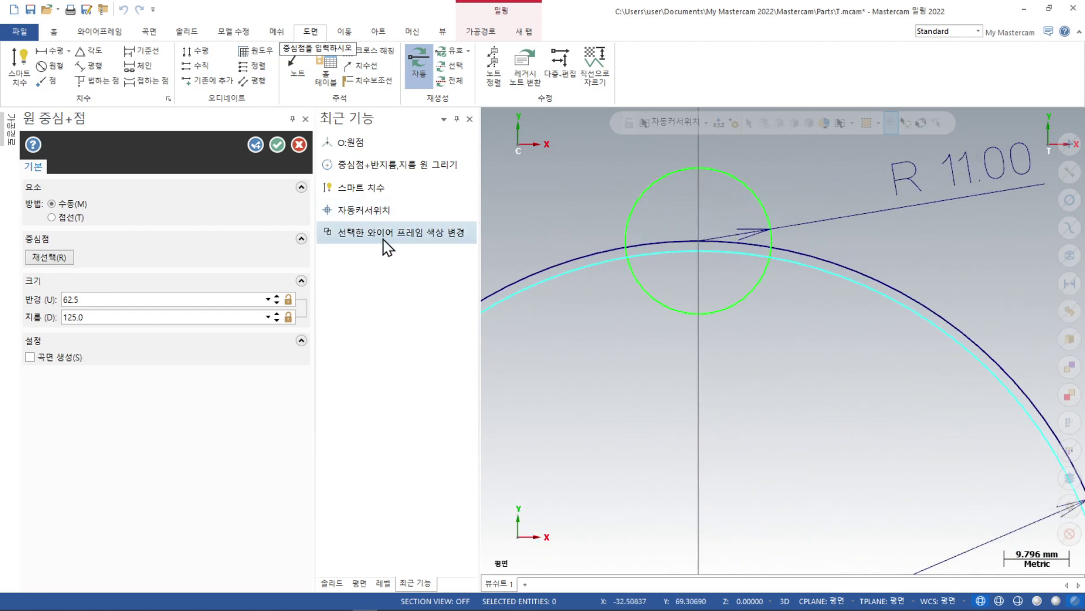
left_click(277, 146)
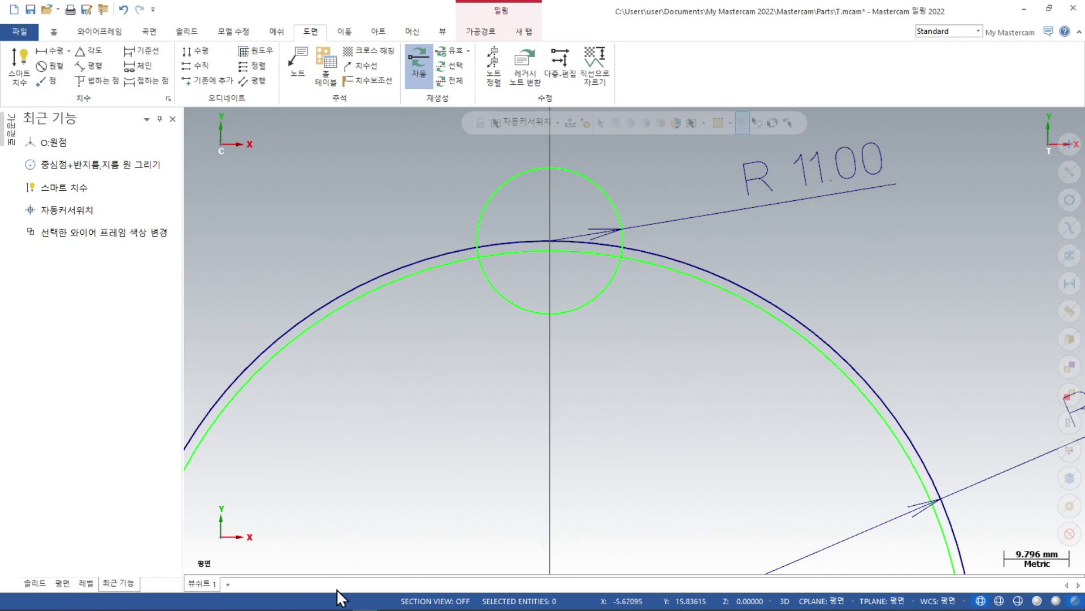
Following the drawing in Adobe Acrobat, use Divide to trim the Ø125 circle inside the tooth circle and the tooth circle between the two large circles
mouse_move(356, 602)
left_click(320, 603)
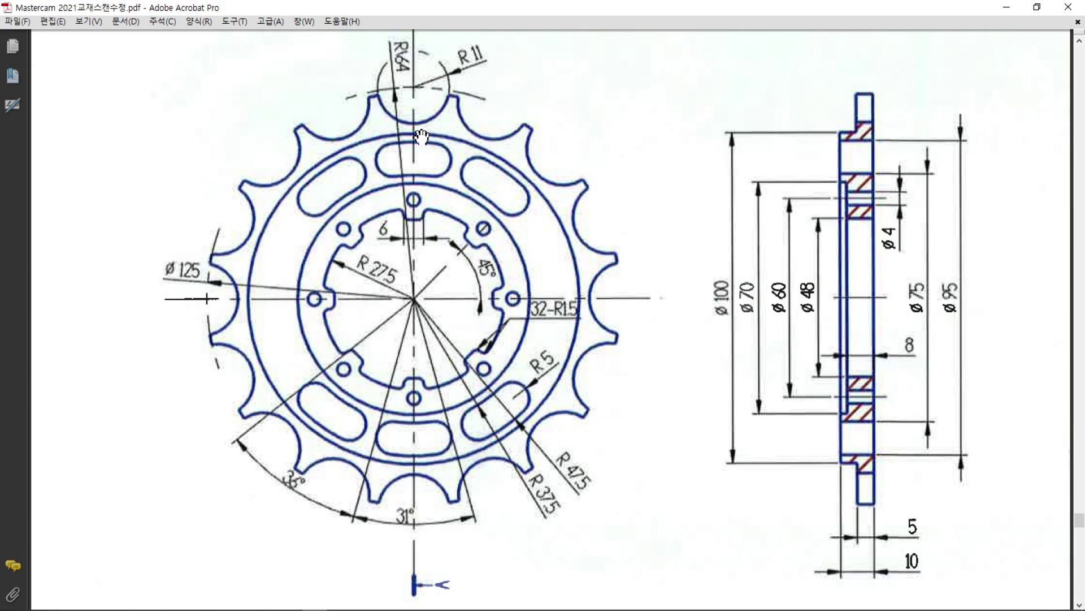
left_click(1011, 10)
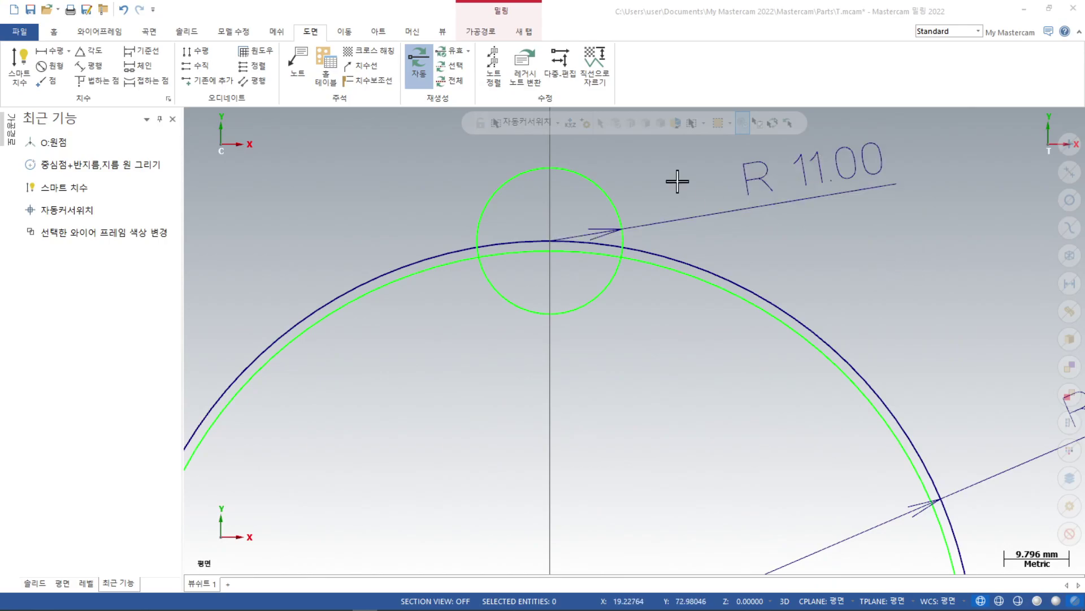
scroll(678, 181, "down", 5)
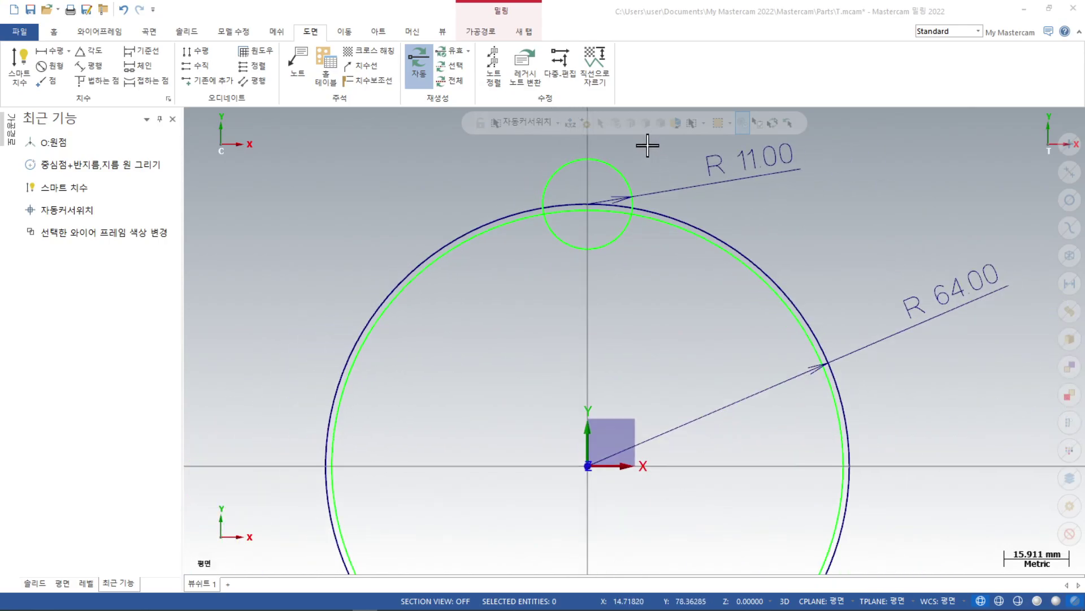
scroll(647, 146, "up", 5)
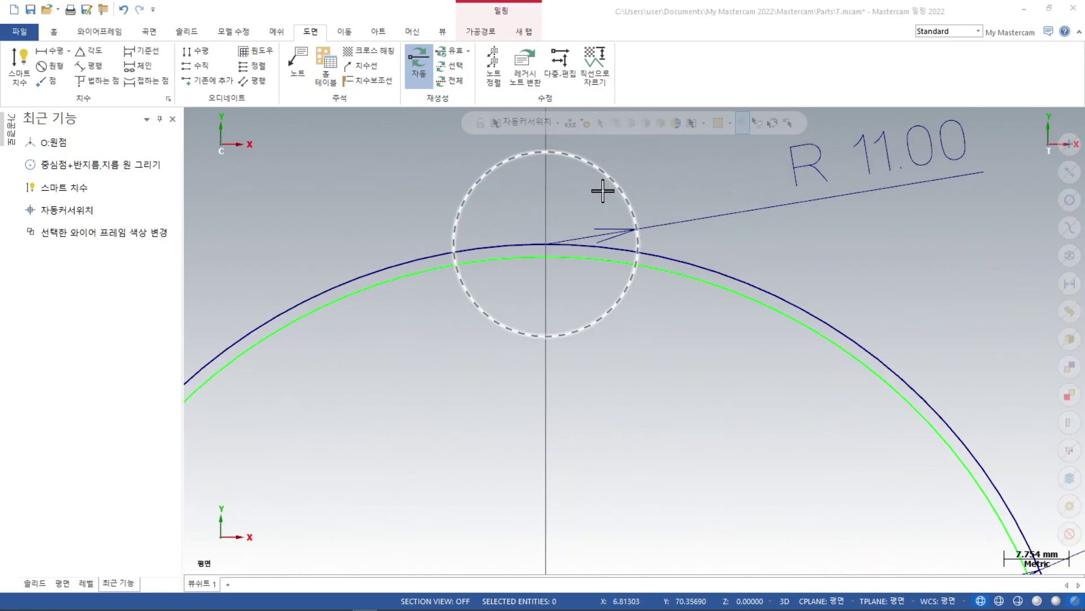
left_click(691, 292)
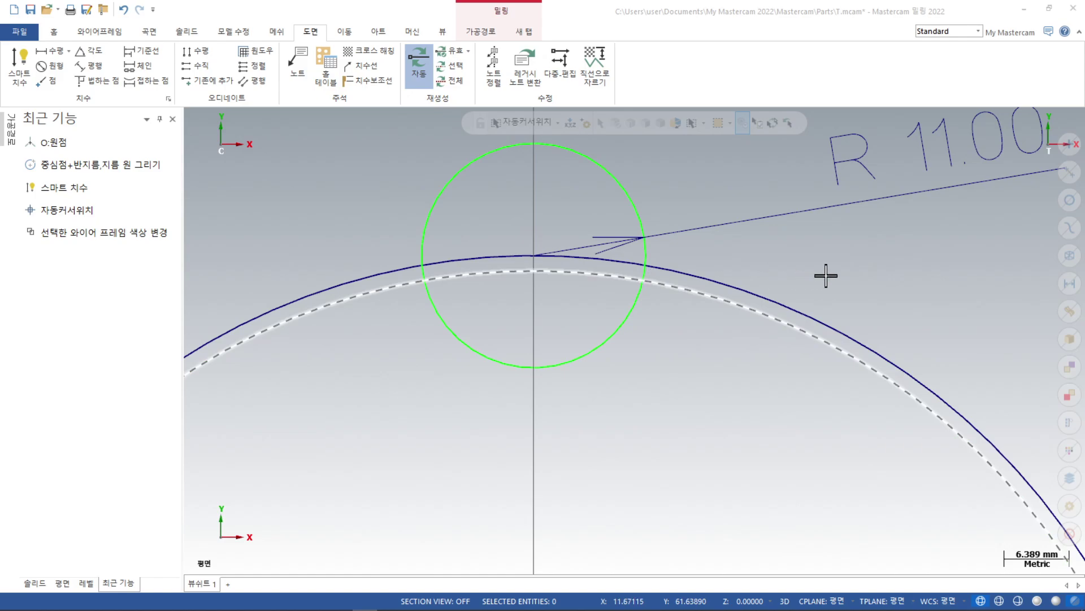
left_click(113, 32)
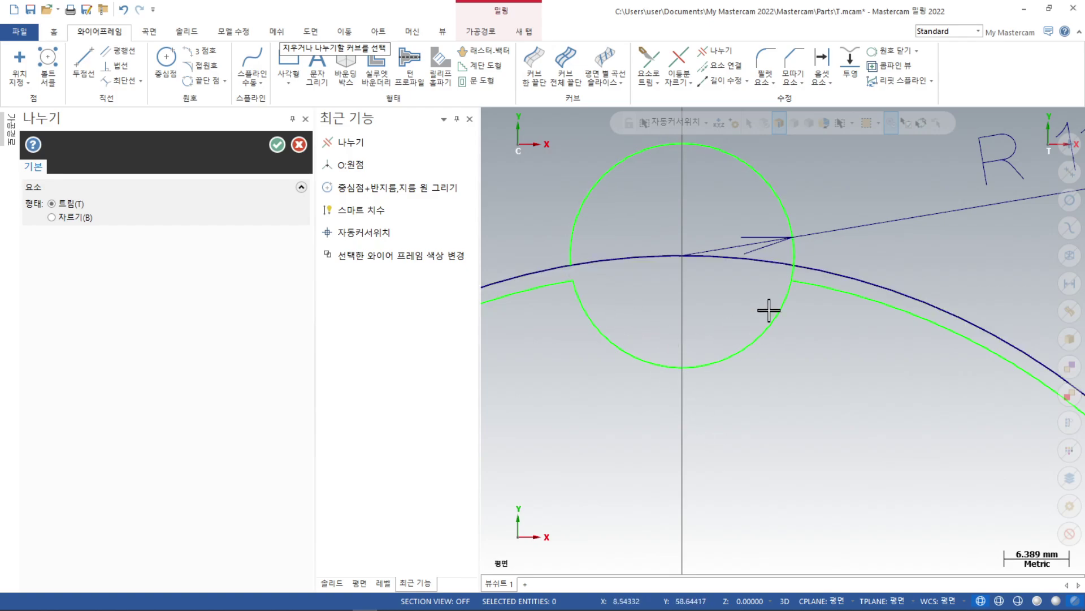
left_click(794, 271)
left_click(277, 145)
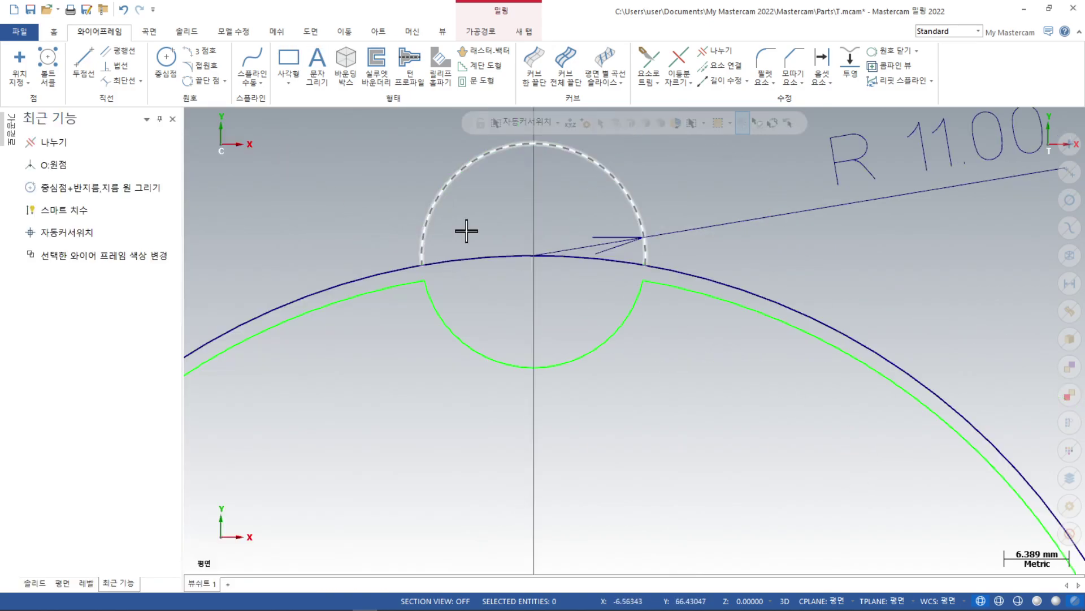
Delete the leftover upper arc of the tooth circle together with its linked dimension
left_click(617, 188)
key("Delete")
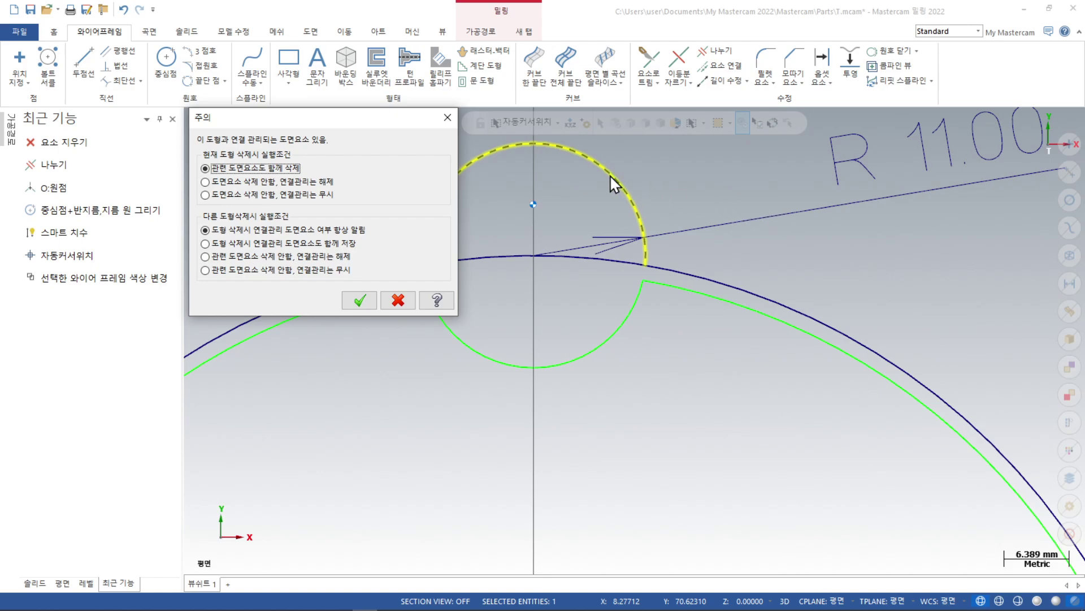
left_click(359, 299)
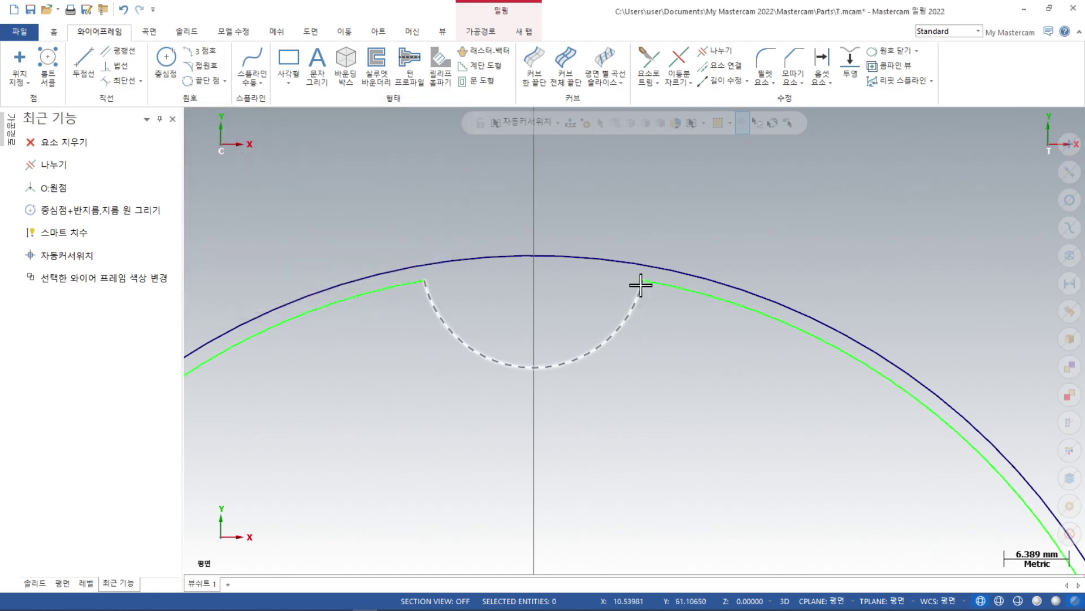
Change the line style of the lower tooth arc and the R64 circle to the dash-dot centre line
scroll(691, 197, "down", 3)
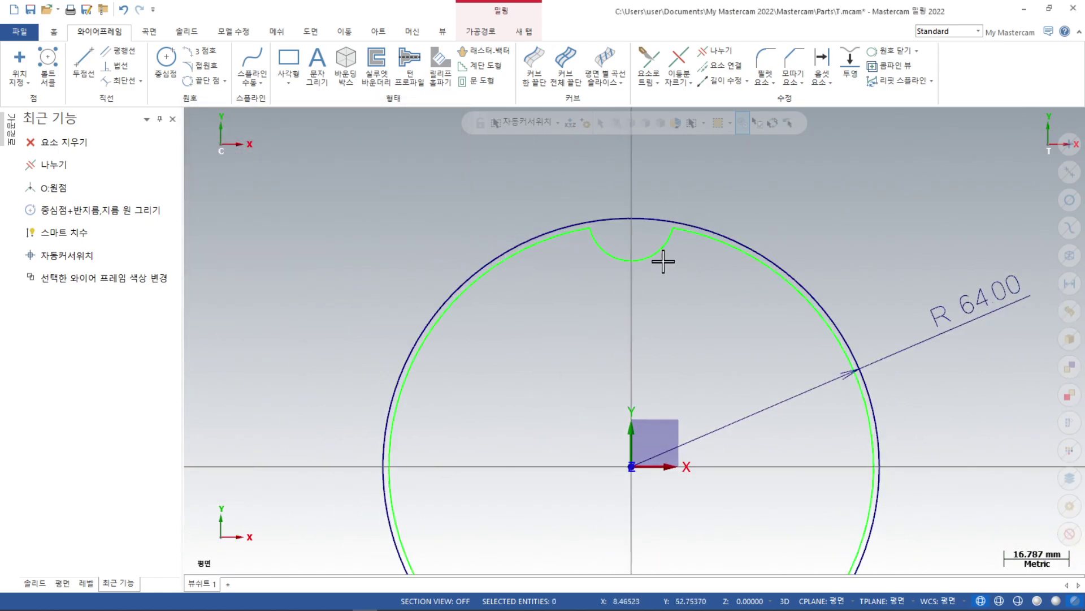
left_click(664, 253)
scroll(751, 198, "down", 2)
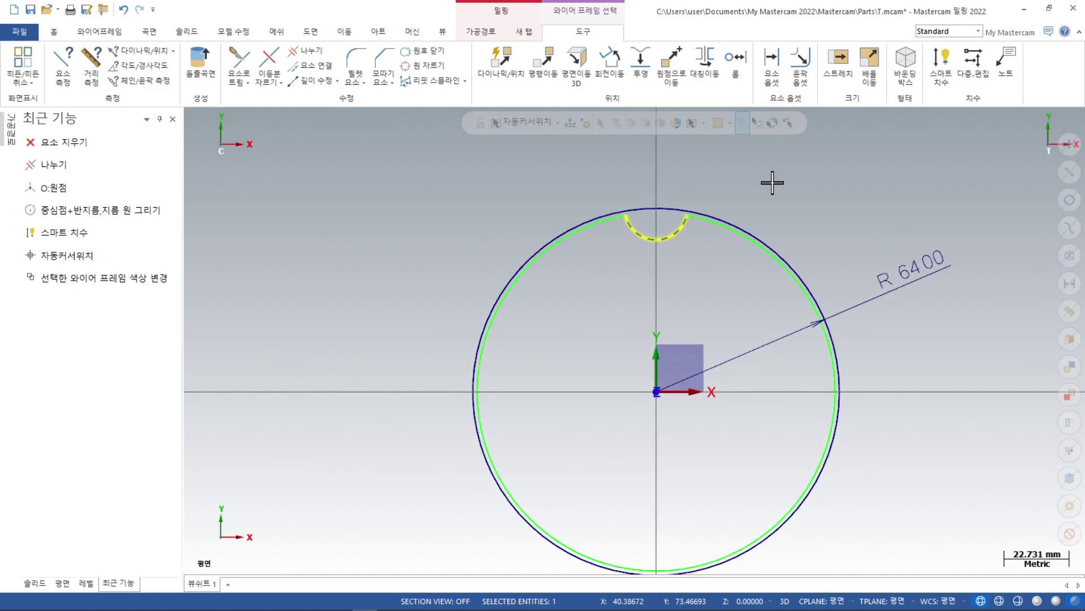
scroll(819, 315, "up", 2)
left_click(616, 171)
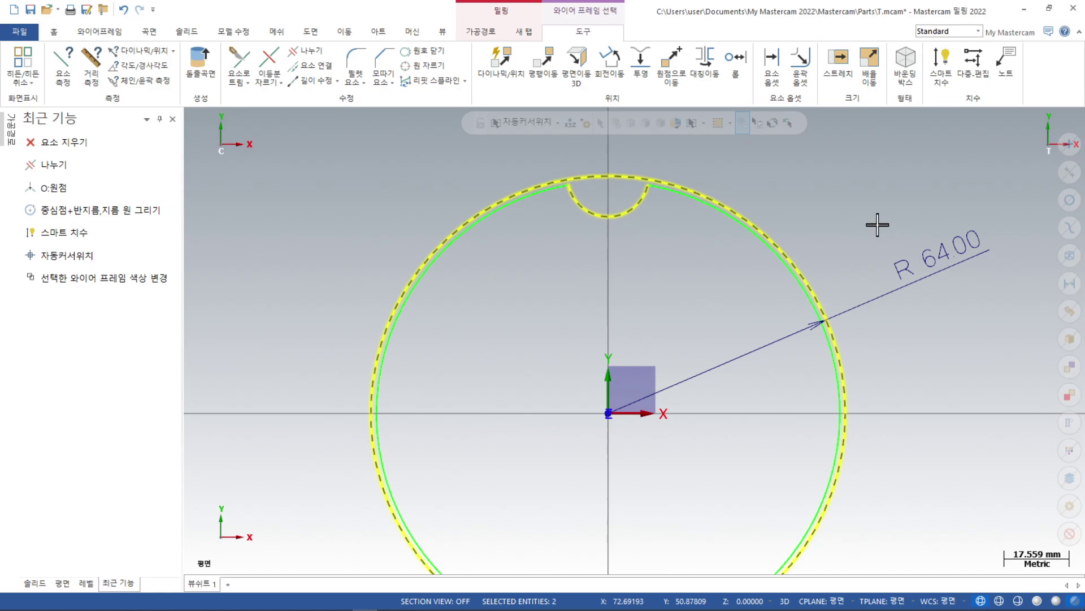
right_click(849, 193)
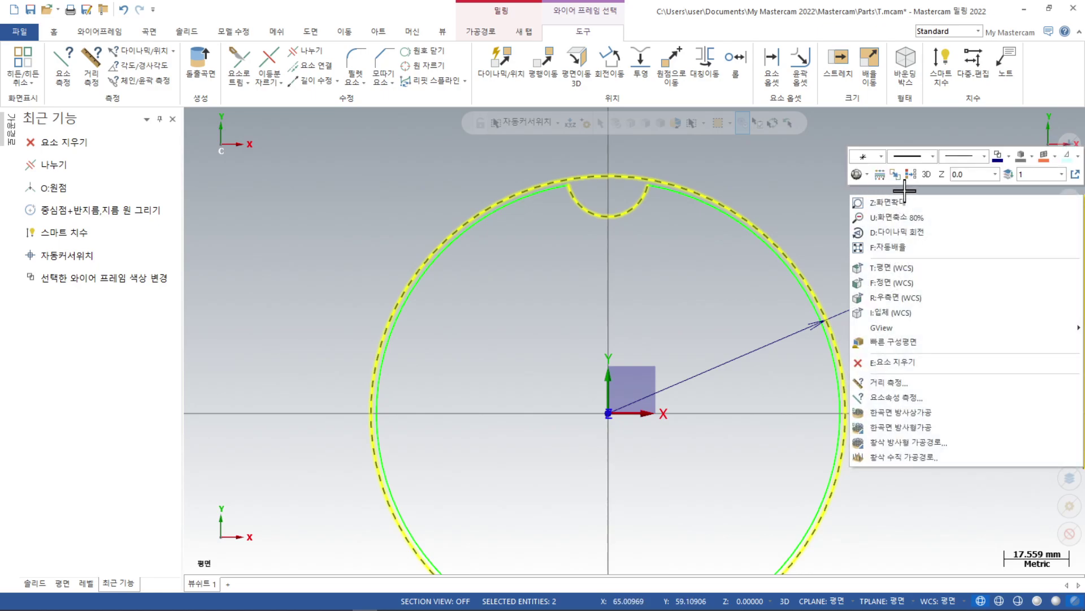
left_click(985, 157)
left_click(966, 186)
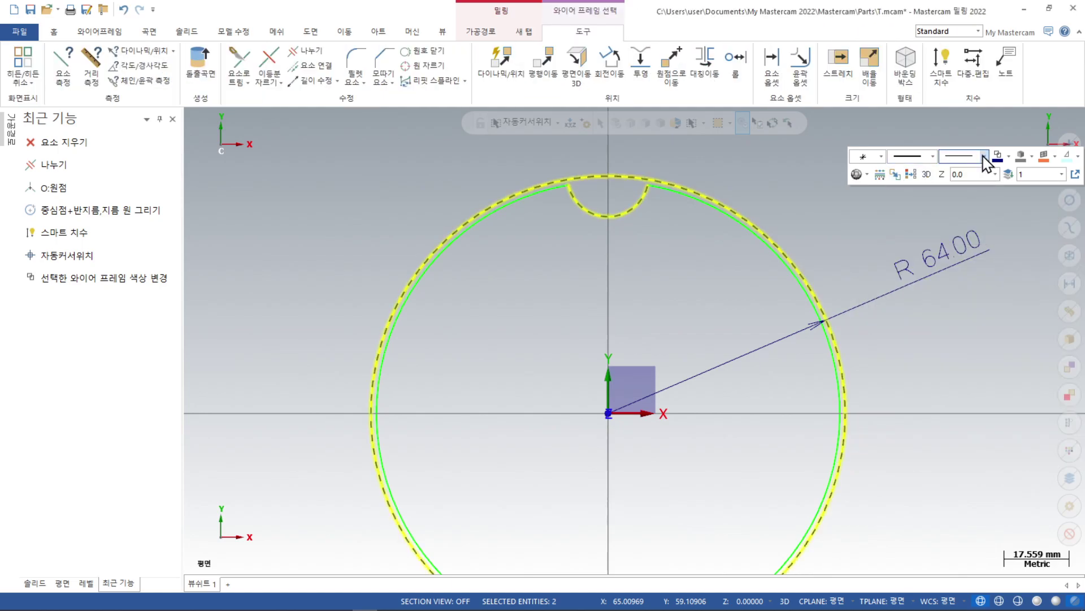
left_click(933, 156)
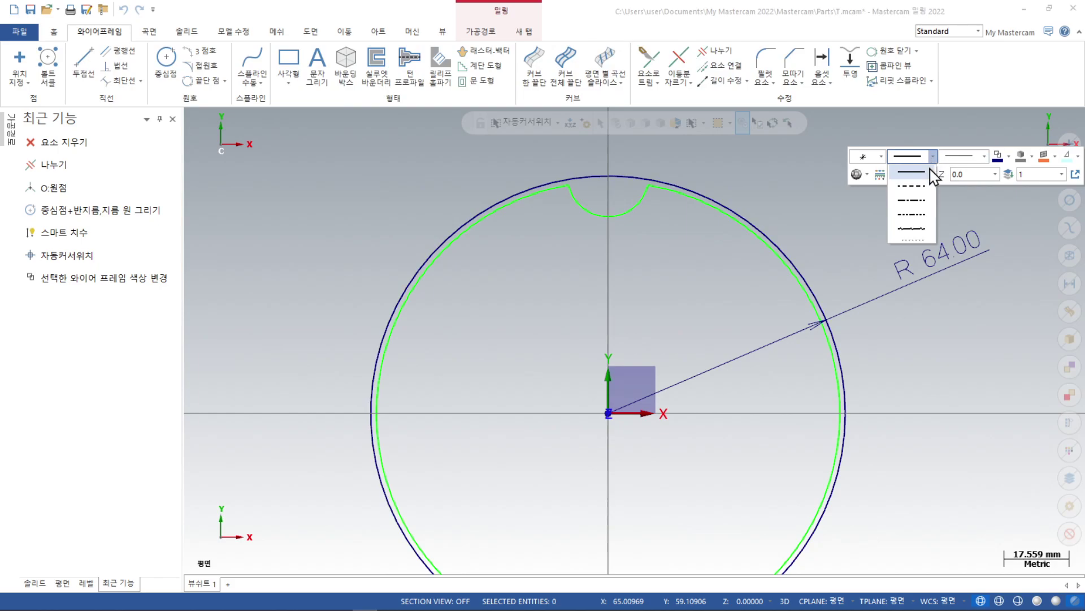
left_click(922, 199)
scroll(636, 184, "down", 3)
scroll(826, 260, "up", 3)
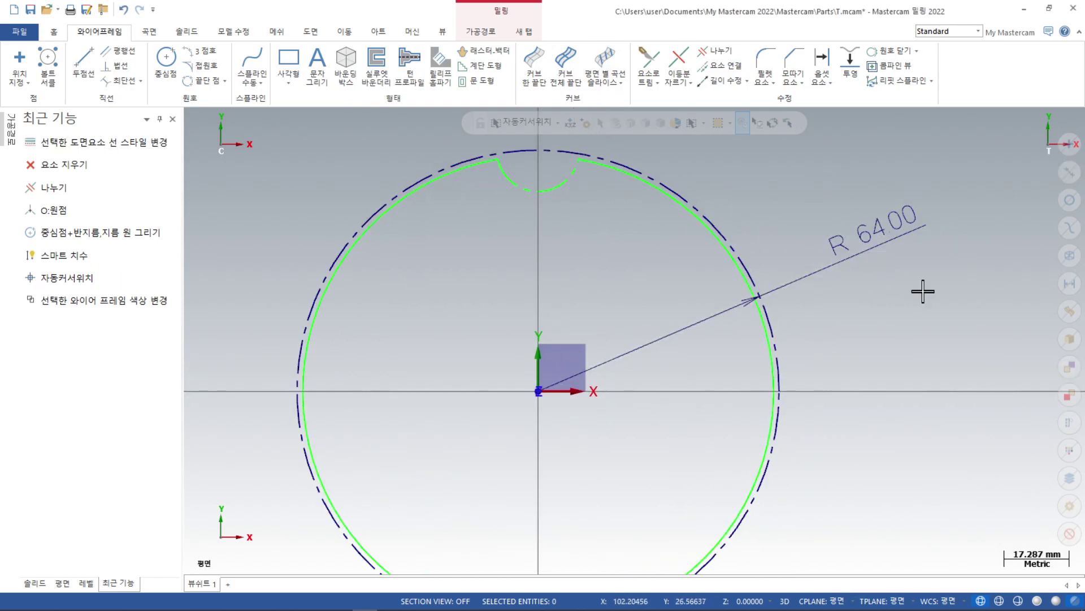
Change the line style of the R11 tooth notch arc to a solid line
left_click(559, 188)
right_click(817, 211)
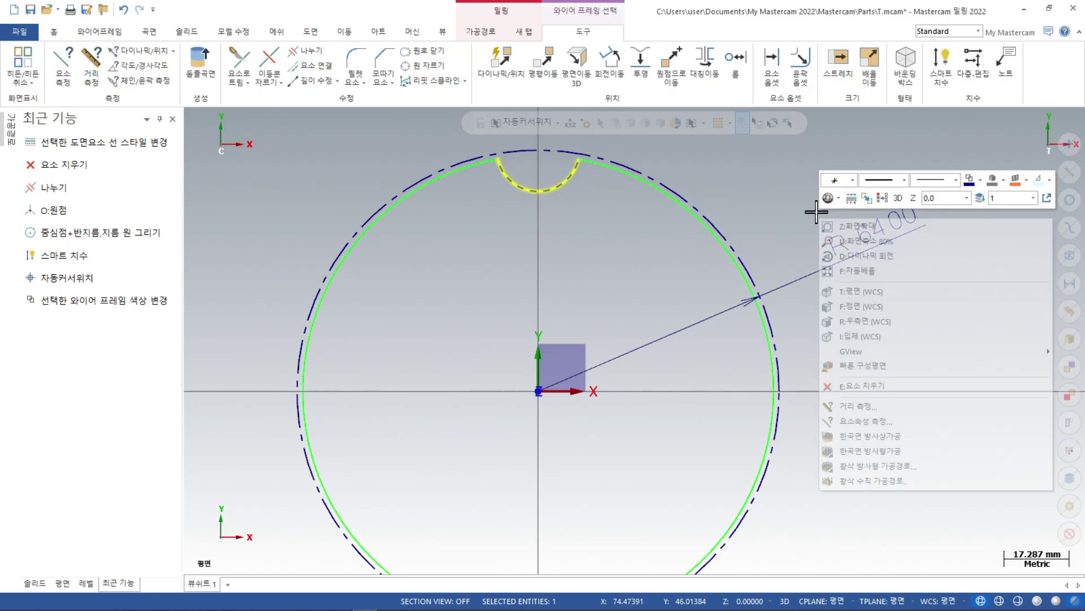
left_click(883, 183)
left_click(783, 173)
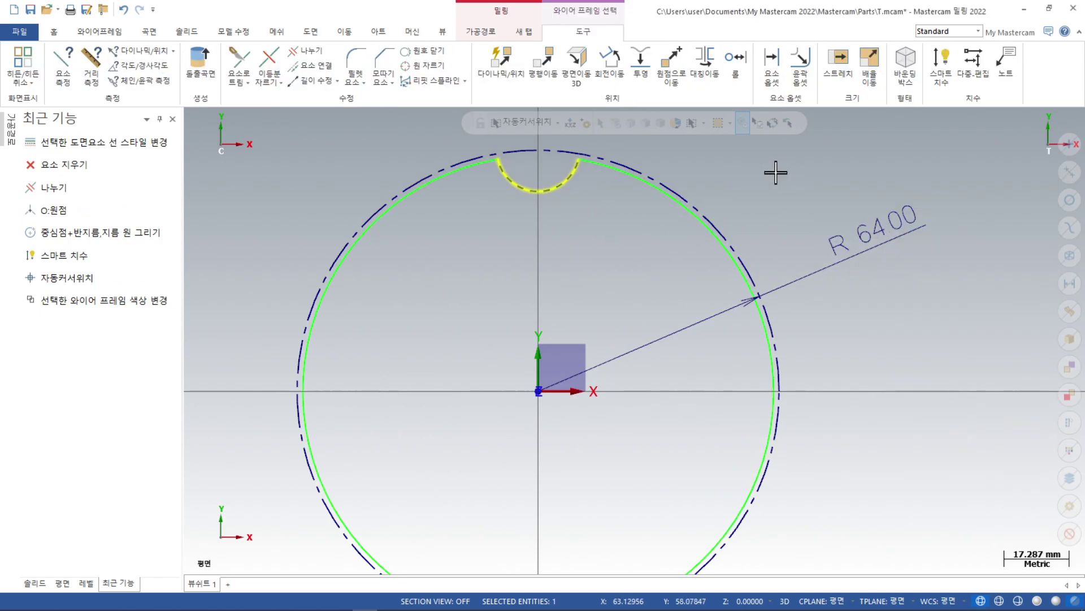
scroll(873, 299, "down", 1)
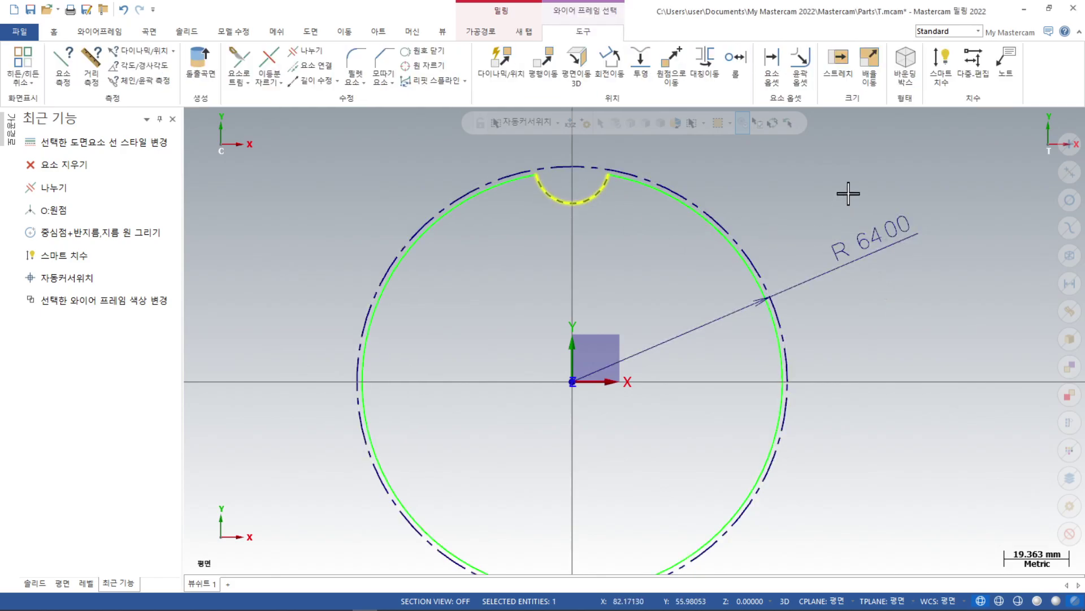
right_click(925, 178)
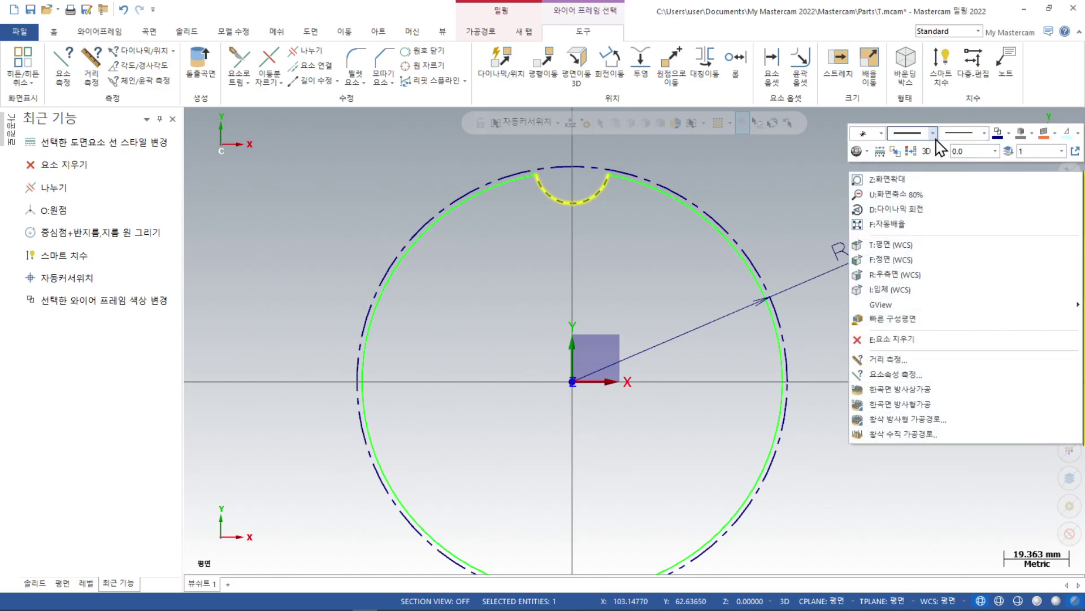
left_click(933, 134)
left_click(925, 152)
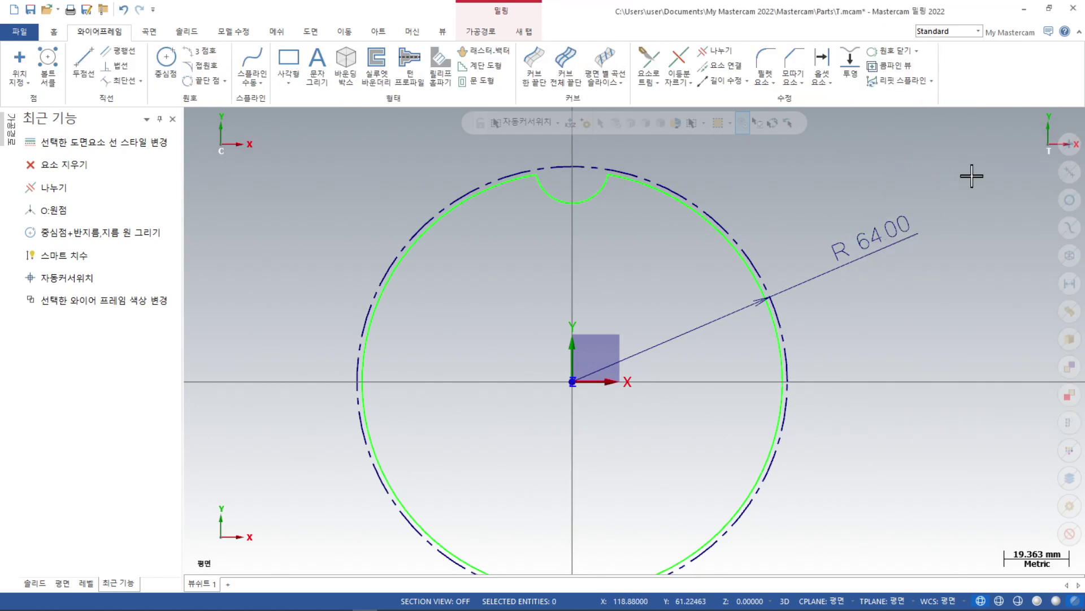
Rotate-copy the notch arc about the origin with a count of 16 over a total angle of 360°
scroll(459, 273, "down", 1)
scroll(835, 310, "up", 1)
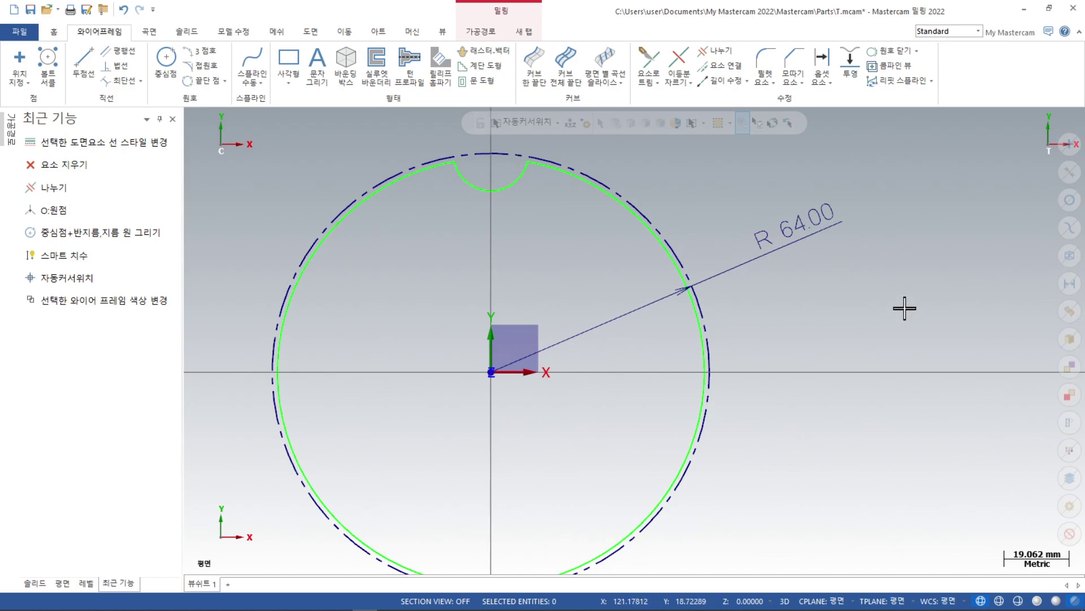
left_click(518, 195)
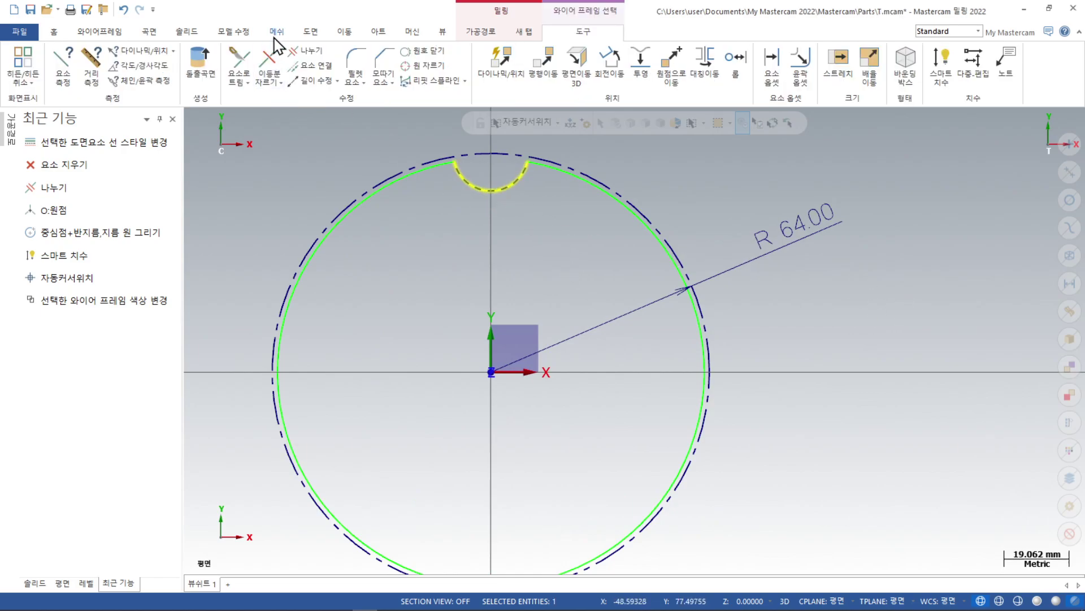
left_click(346, 33)
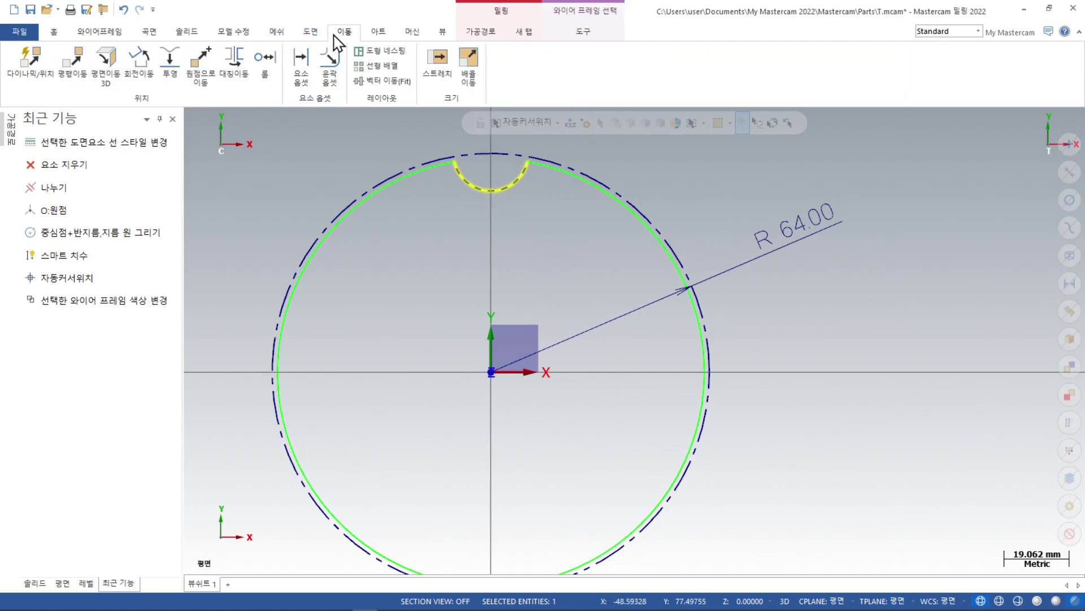
left_click(140, 58)
scroll(847, 298, "down", 5)
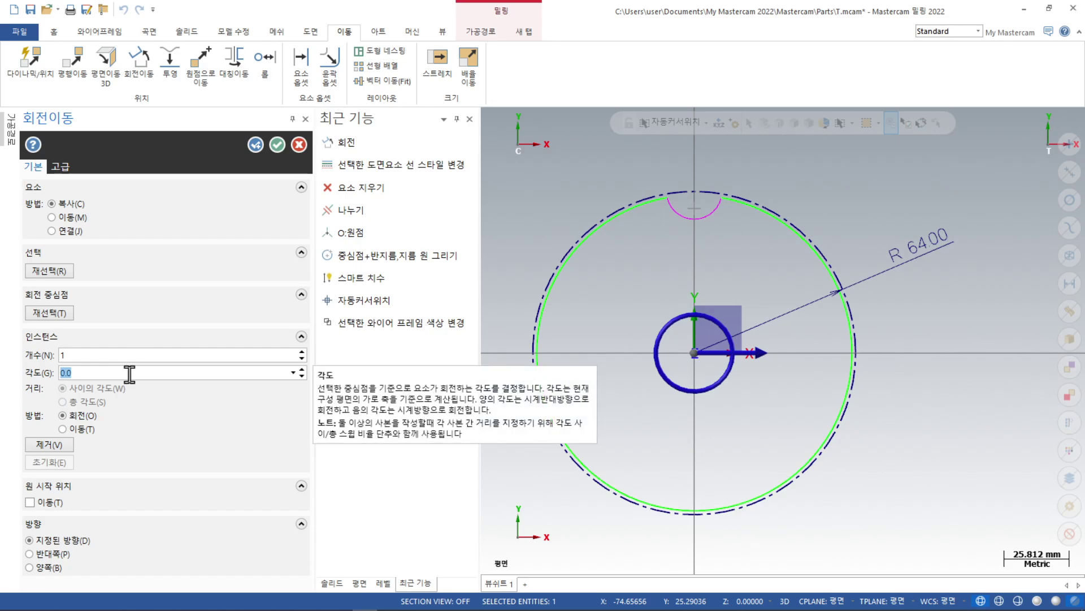
type("360")
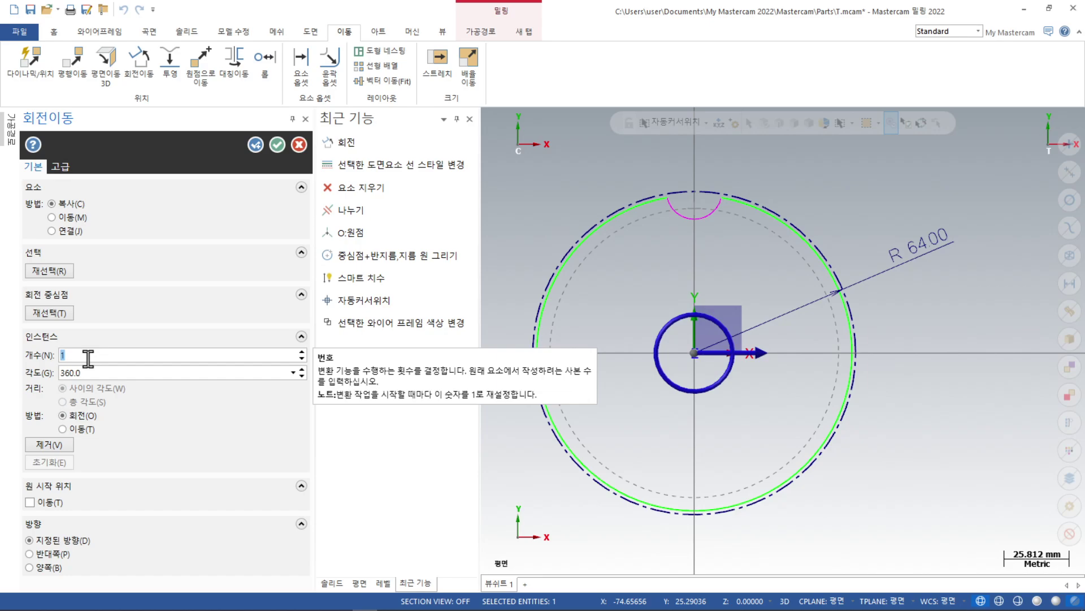
key("Return")
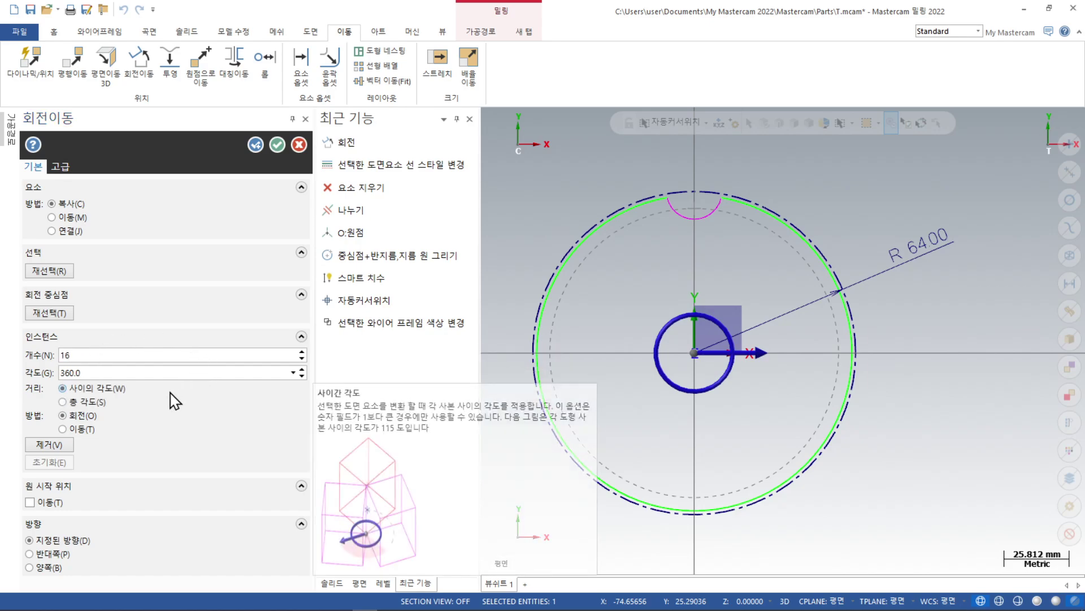
left_click(171, 373)
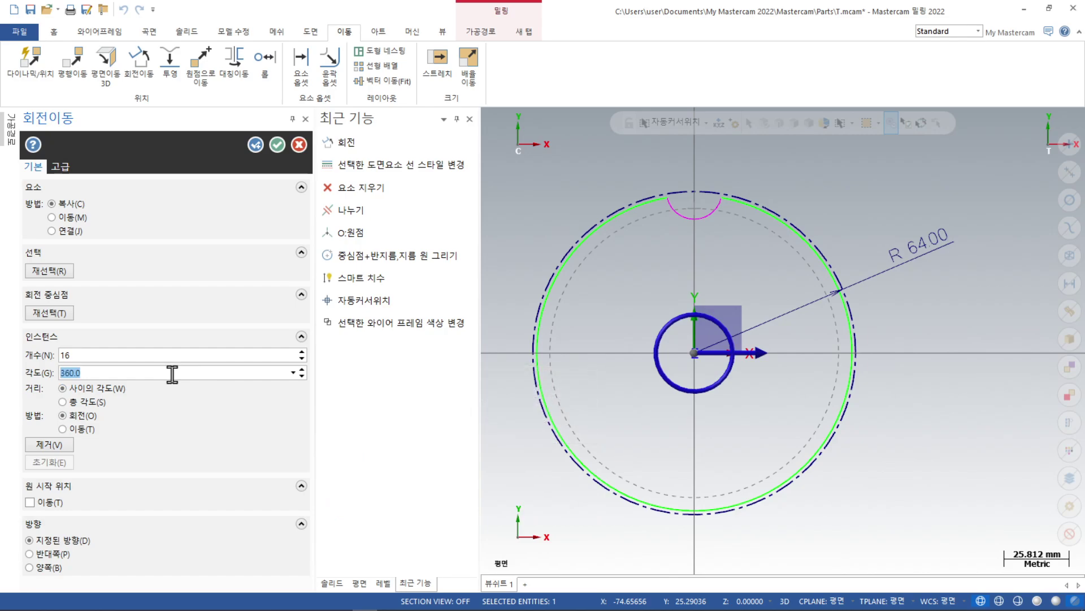
left_click(293, 373)
left_click(293, 374)
left_click(64, 402)
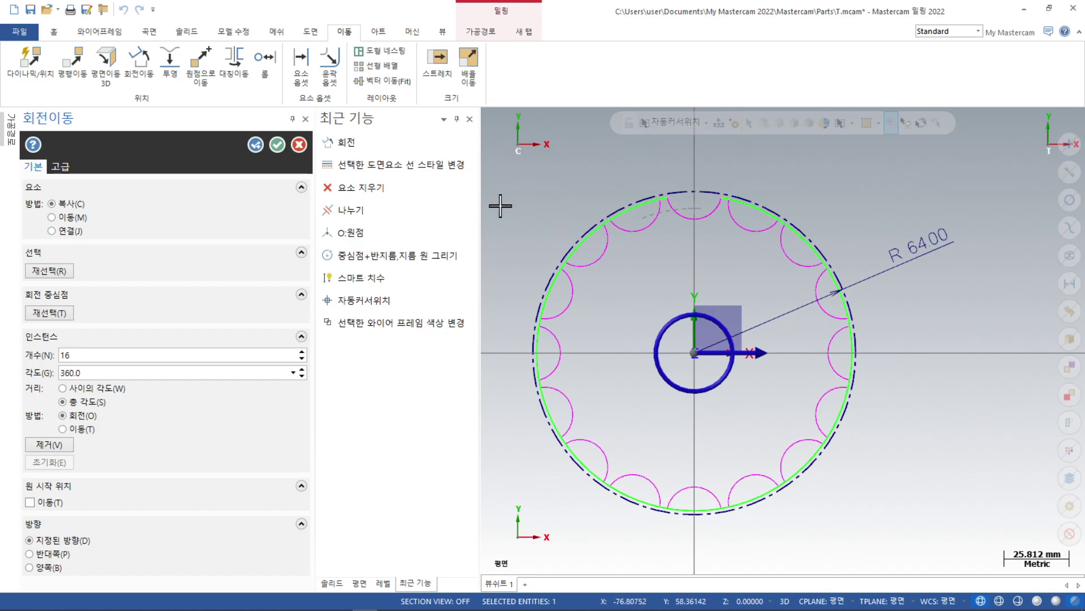
double_click(147, 372)
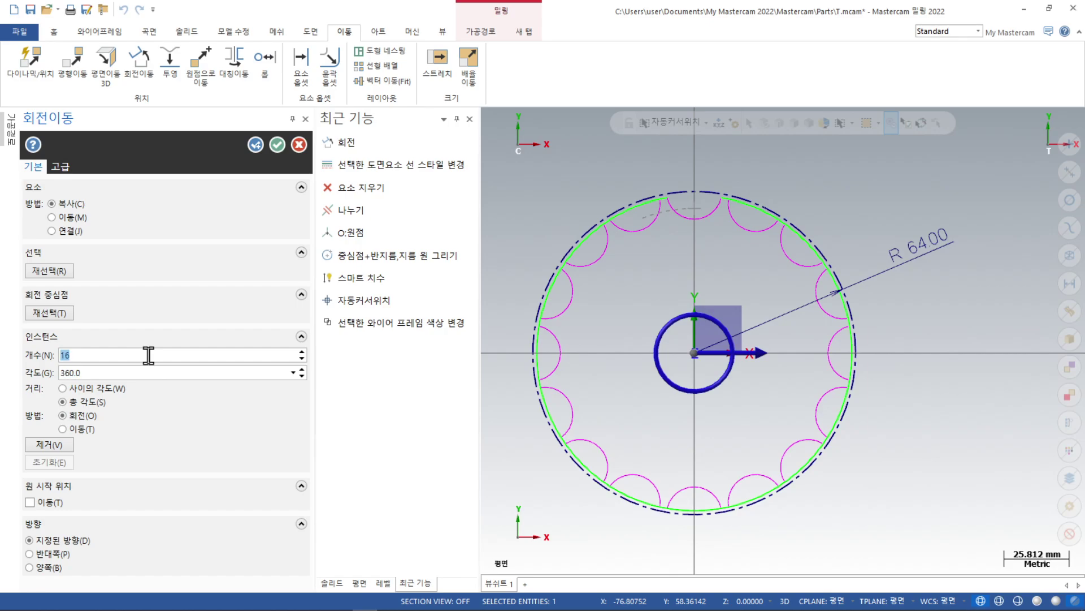
left_click(277, 144)
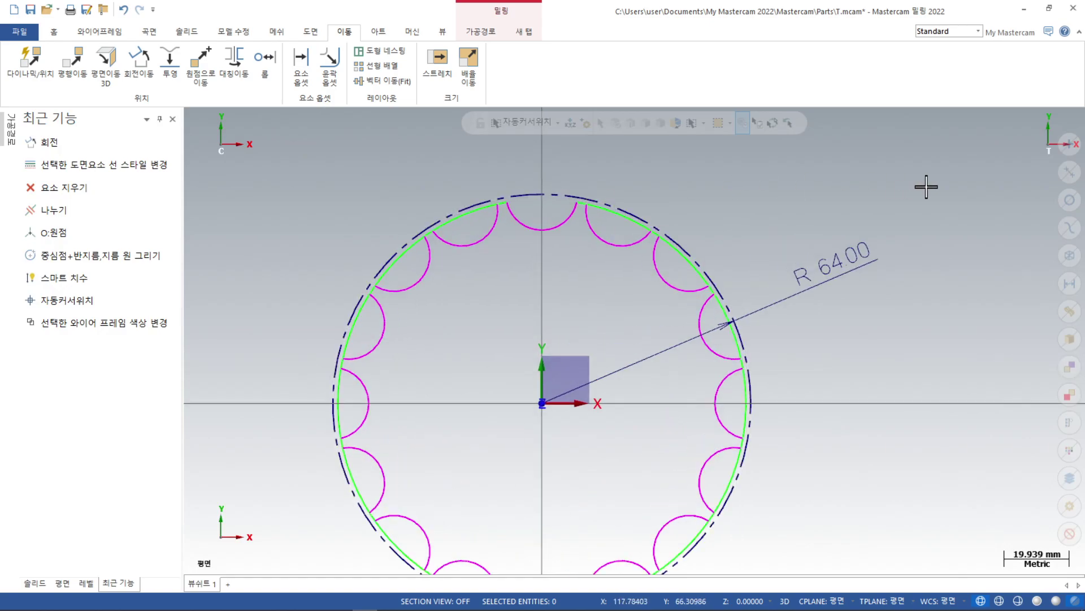
Use Divide in trim mode to remove the Ø125 circle segments spanning the notches along the left and lower sides of the sprocket
scroll(414, 198, "up", 2)
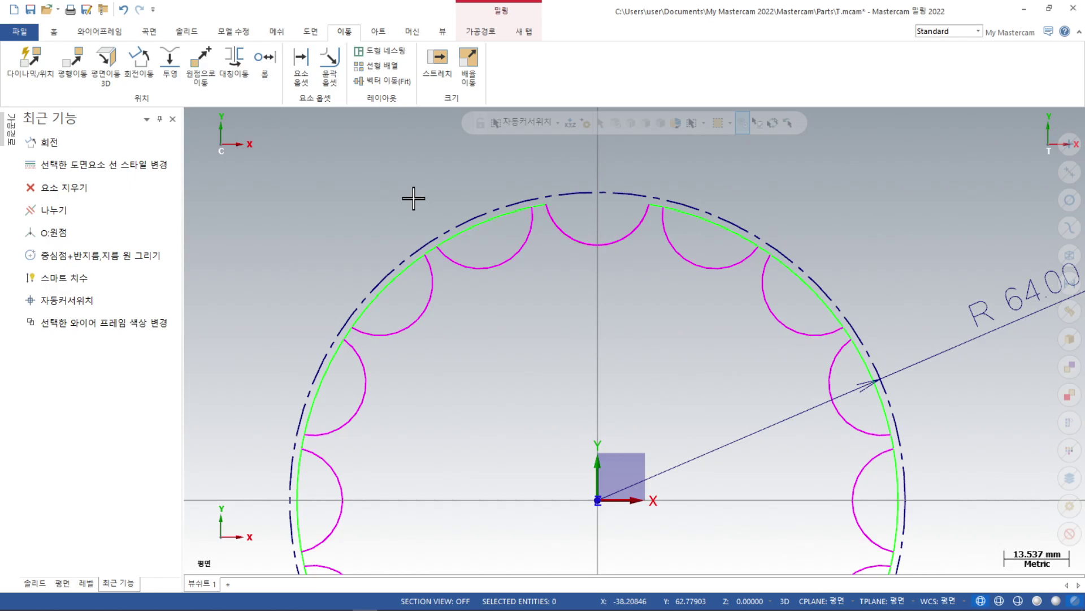
left_click(108, 33)
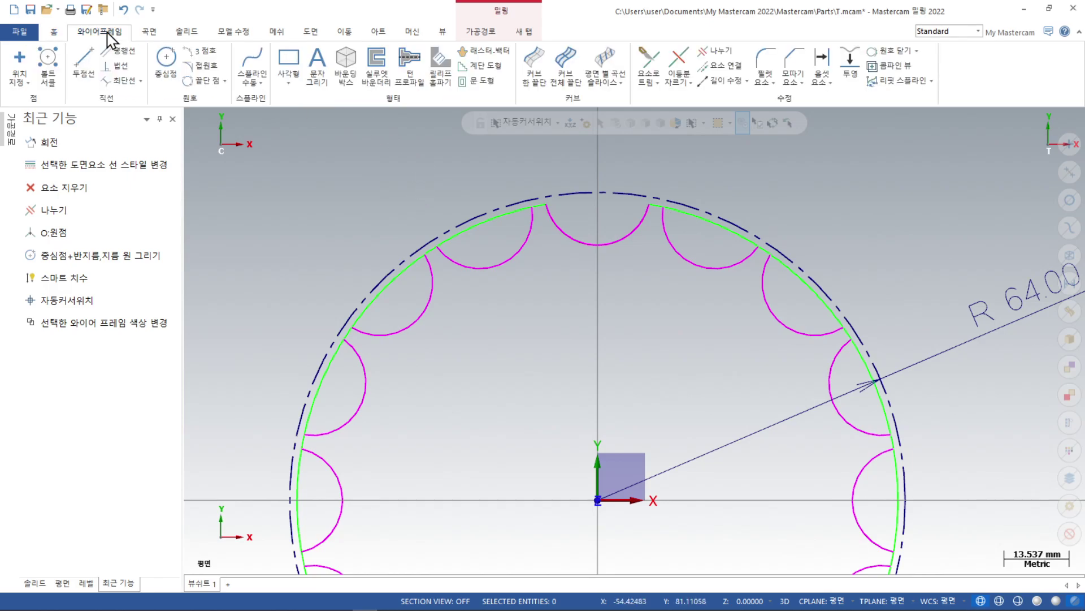
left_click(717, 51)
left_click(628, 229)
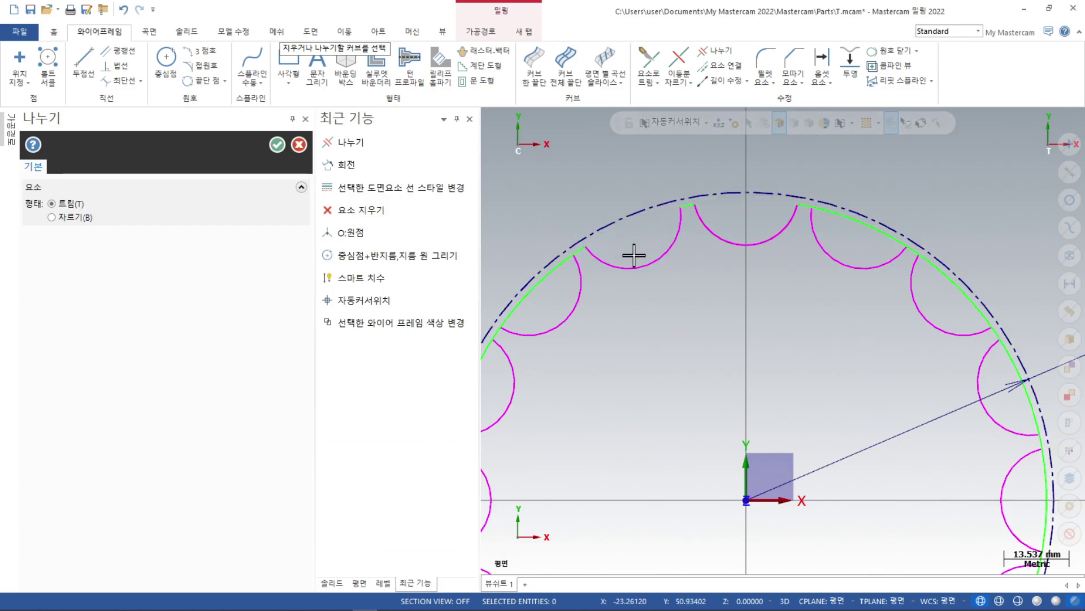
left_click(524, 299)
scroll(781, 138, "down", 2)
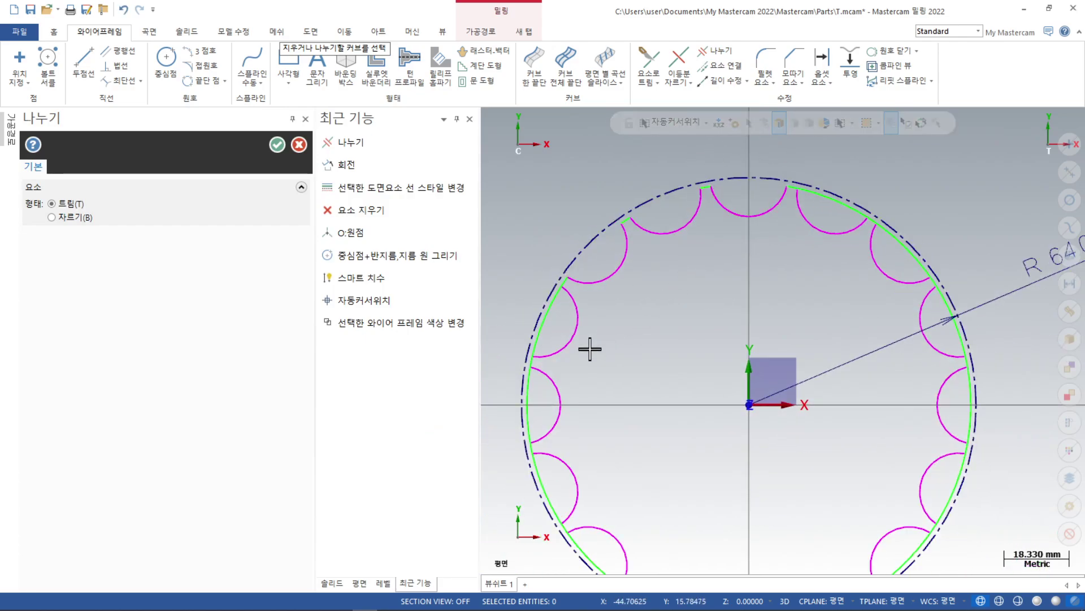
left_click(540, 331)
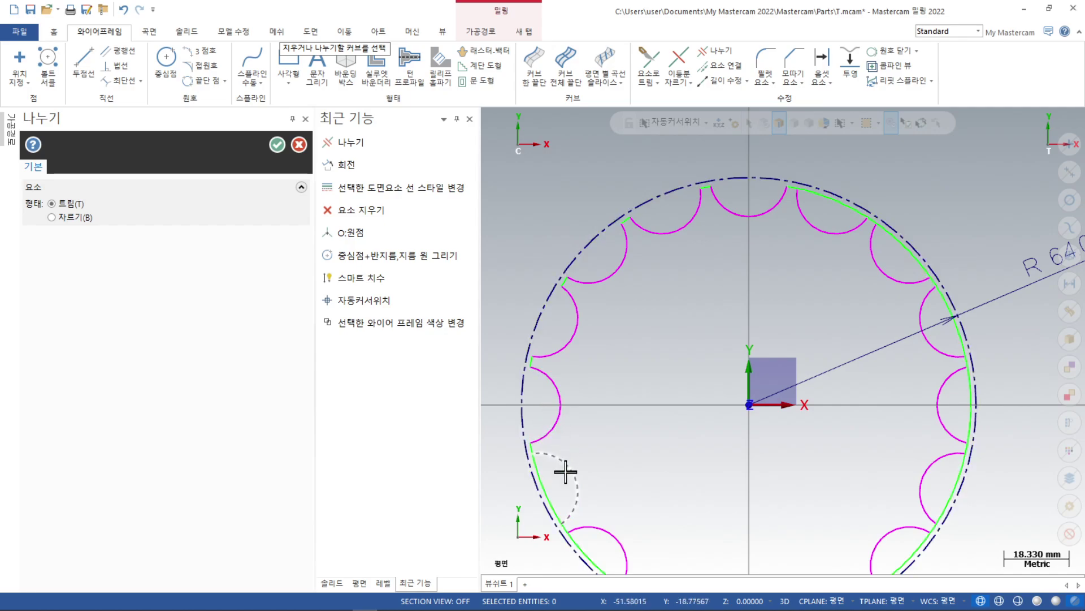
scroll(636, 244, "down", 1)
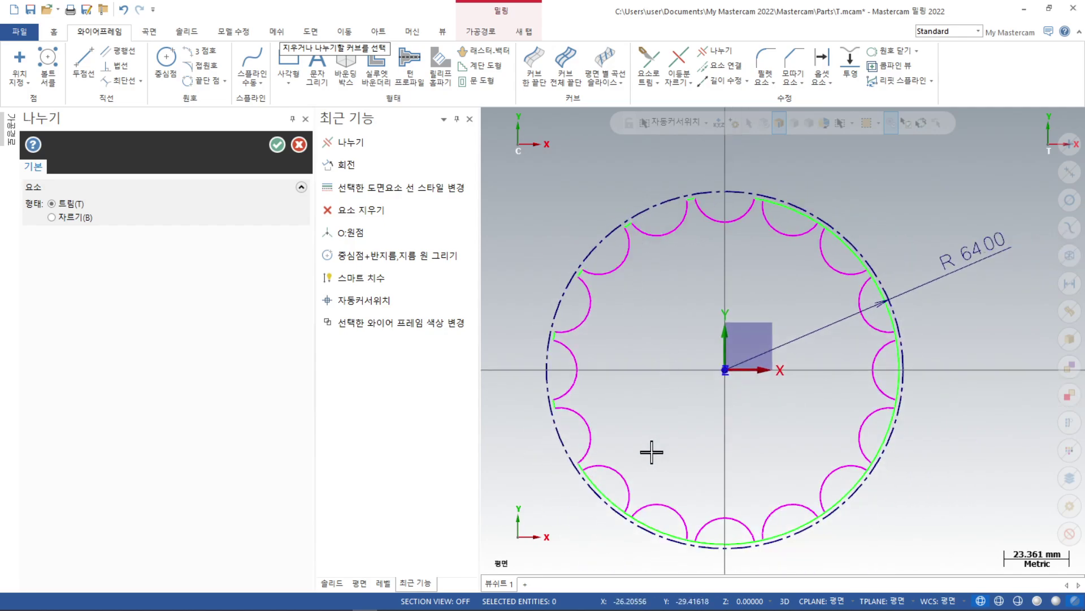
left_click(599, 489)
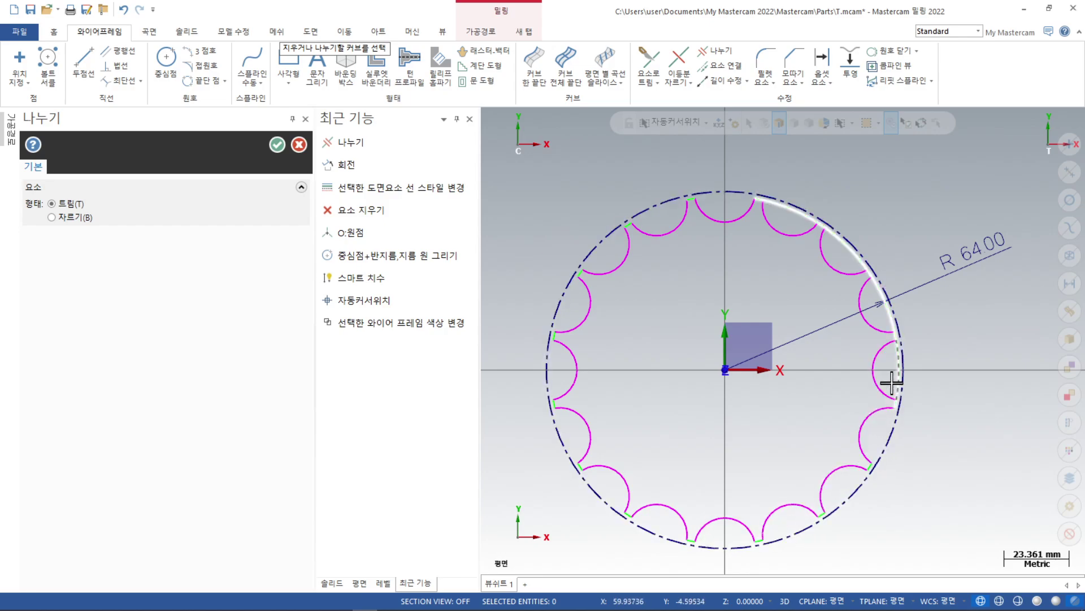
Remove the R64 centre-line circle and trim the remaining Ø125 segments across the right and upper-right notches
left_click(896, 364)
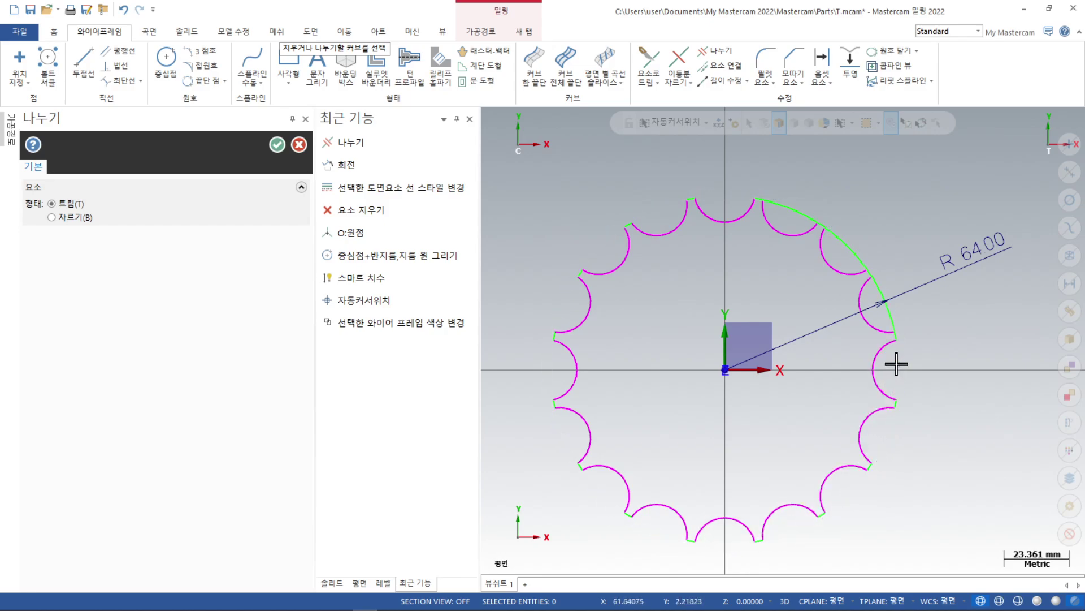
left_click(876, 291)
left_click(846, 243)
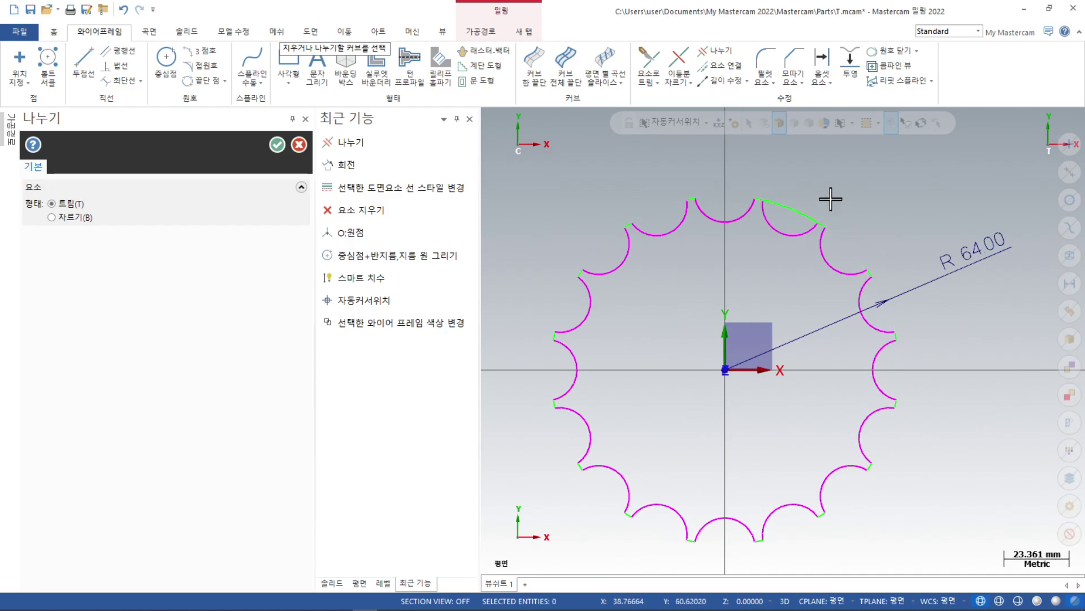
left_click(792, 199)
left_click(278, 145)
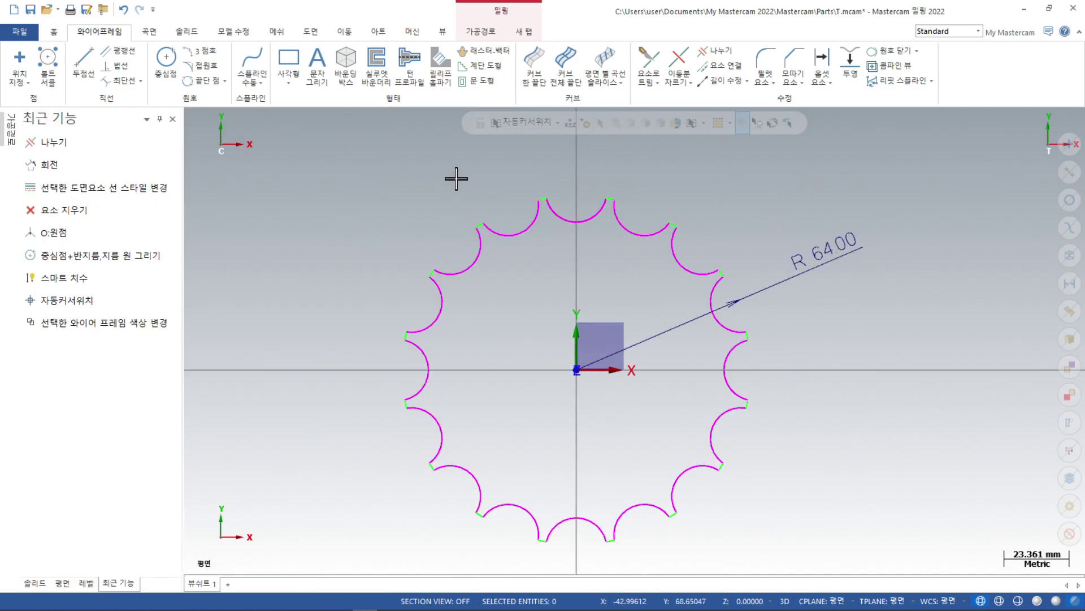
Delete the R64 radius dimension
scroll(806, 380, "up", 1)
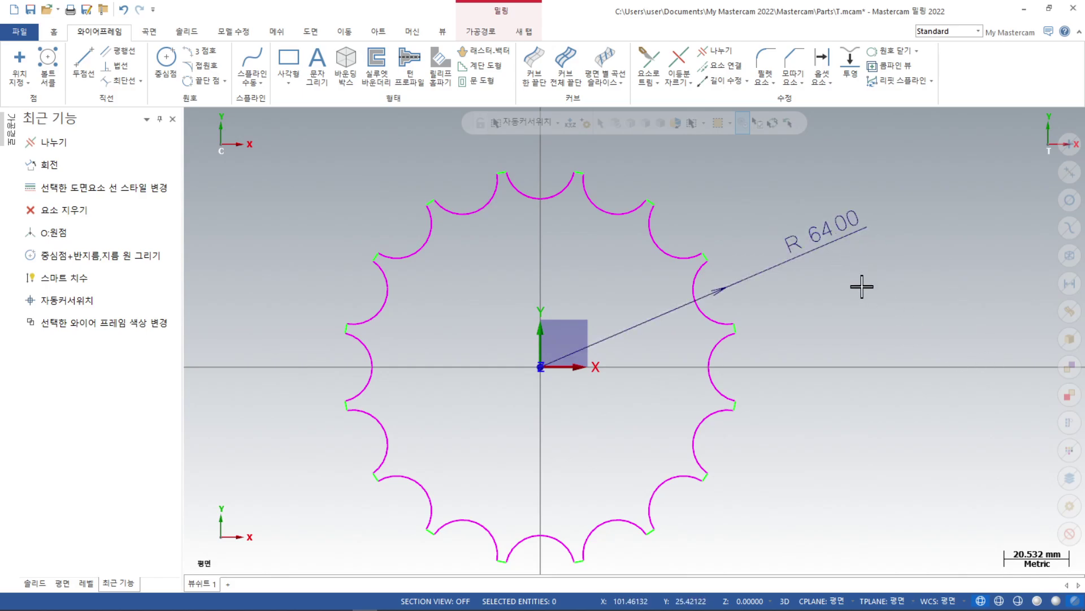
left_click(836, 259)
key("Delete")
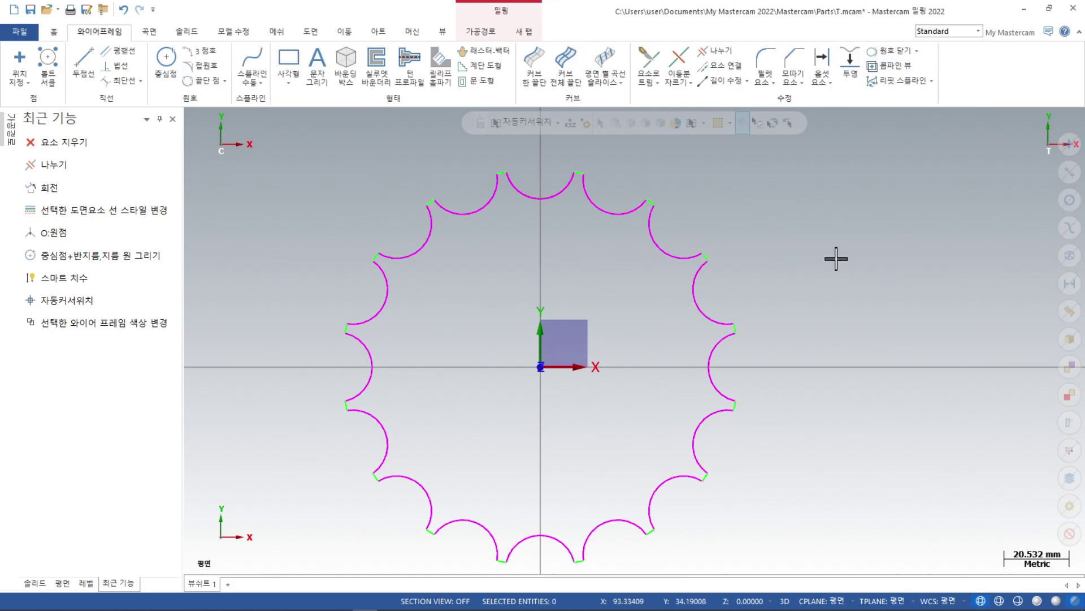
Chain-select the sprocket outline to examine its continuity around the top notch, and clear the selection
scroll(837, 261, "down", 1)
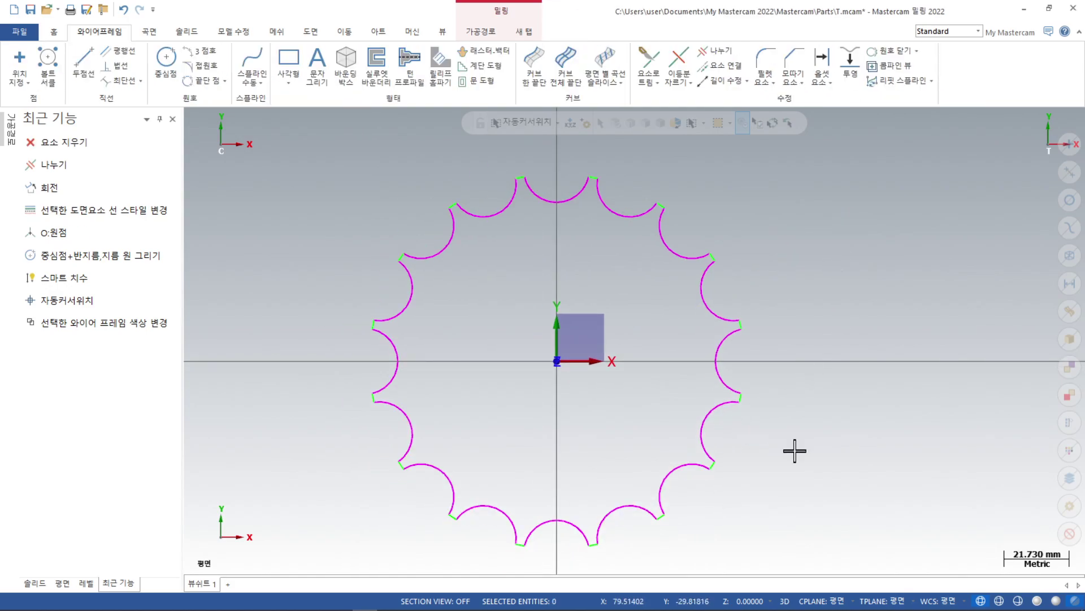
double_click(703, 419)
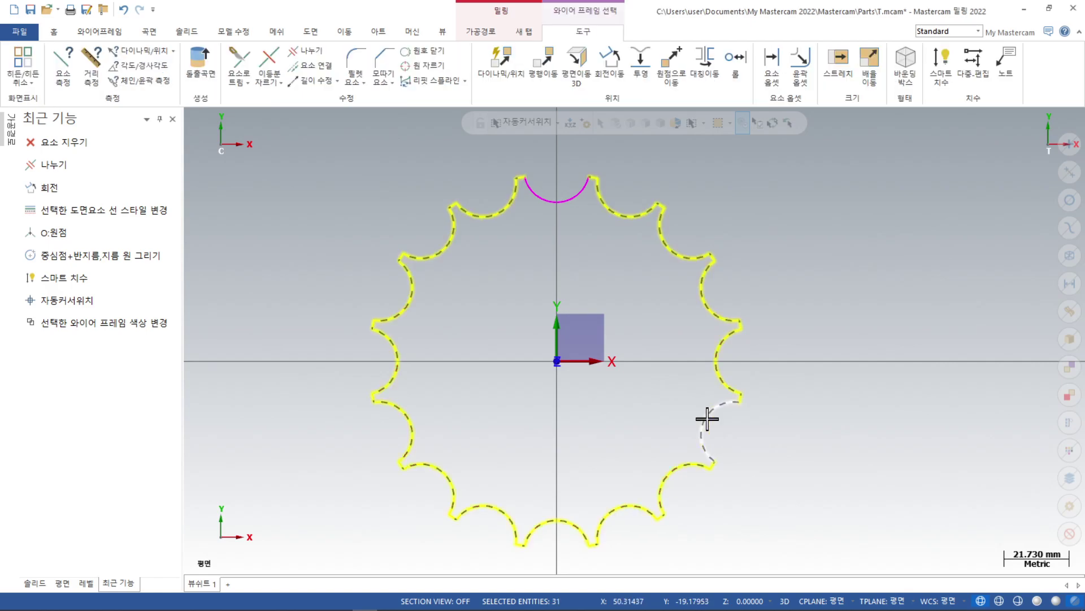
scroll(552, 161, "up", 10)
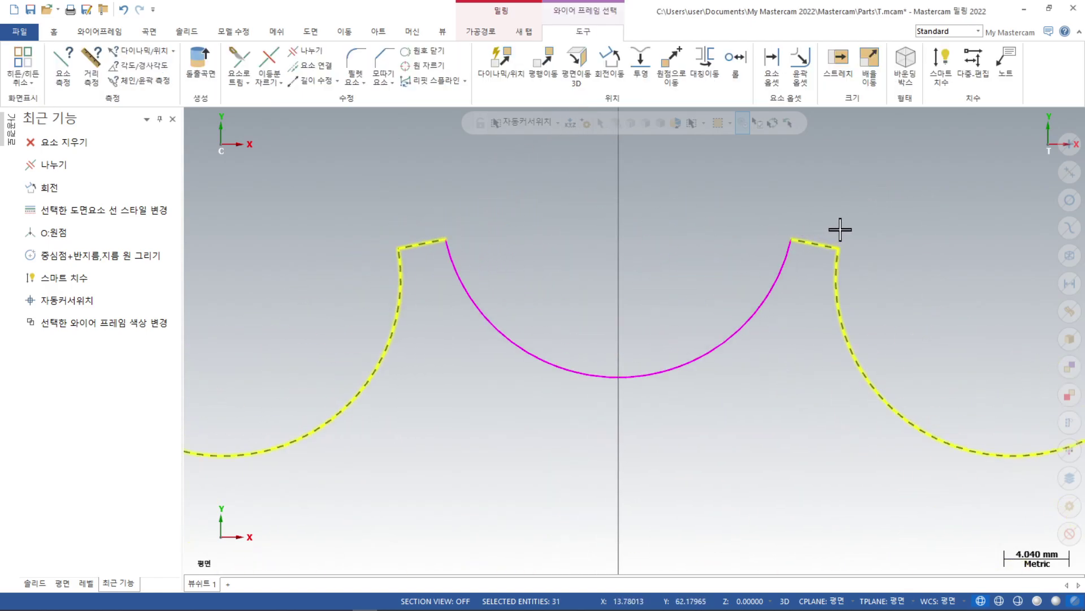
key("Escape")
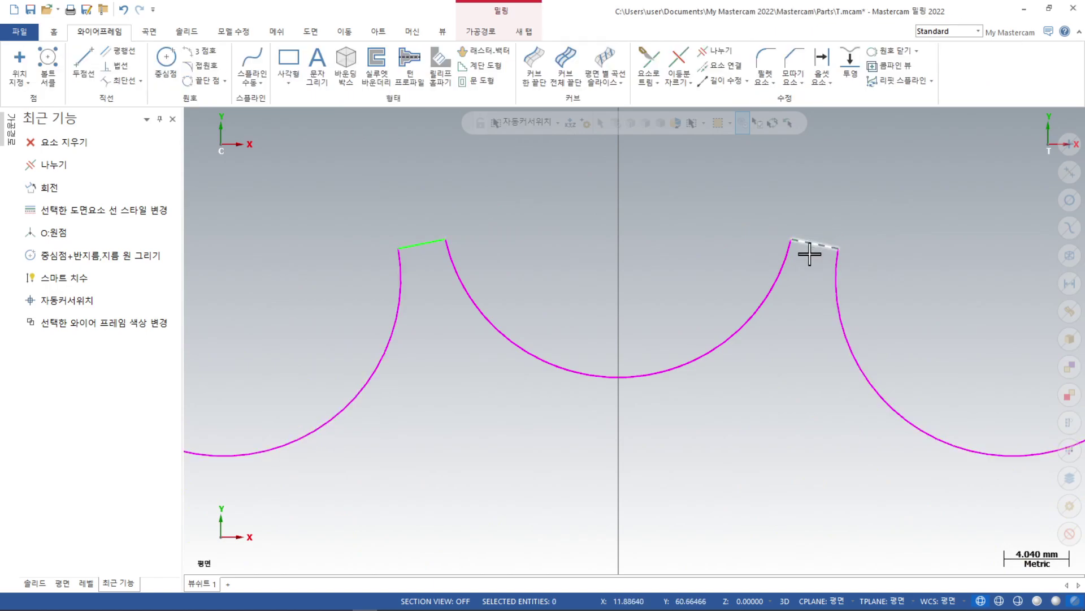
Delete the duplicate arc overlapping the top notch and chain-select the entire sprocket outline
left_click(778, 282)
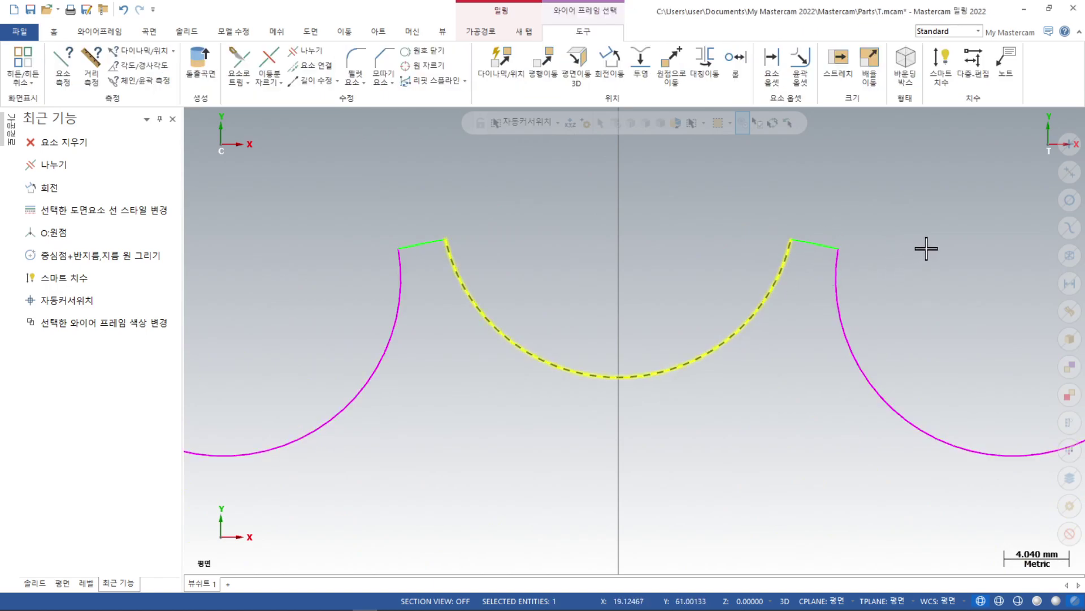
key("Escape")
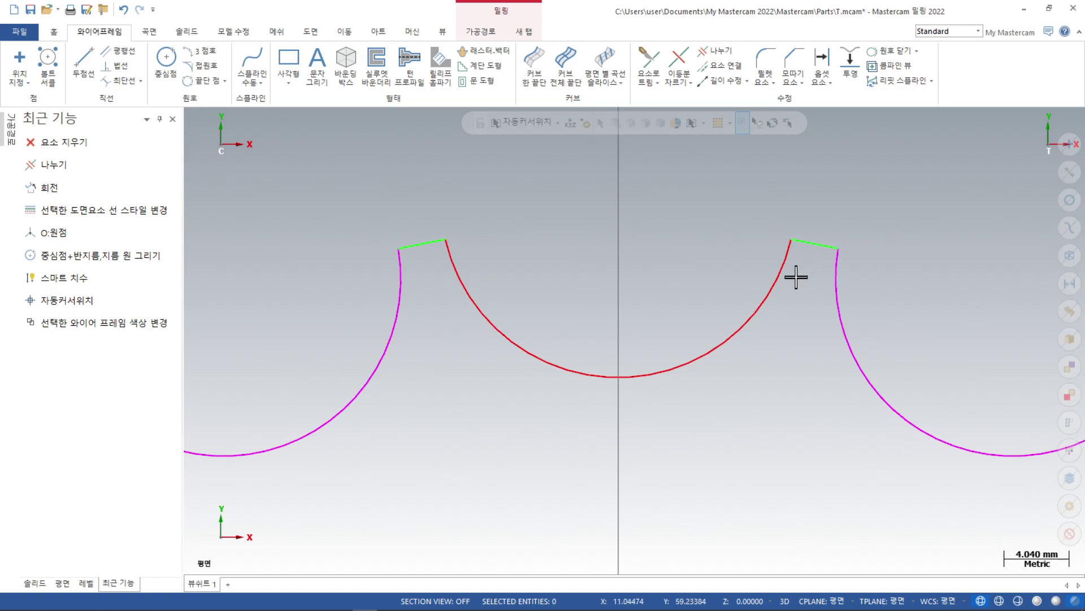
left_click(775, 294)
key("Escape")
double_click(851, 331)
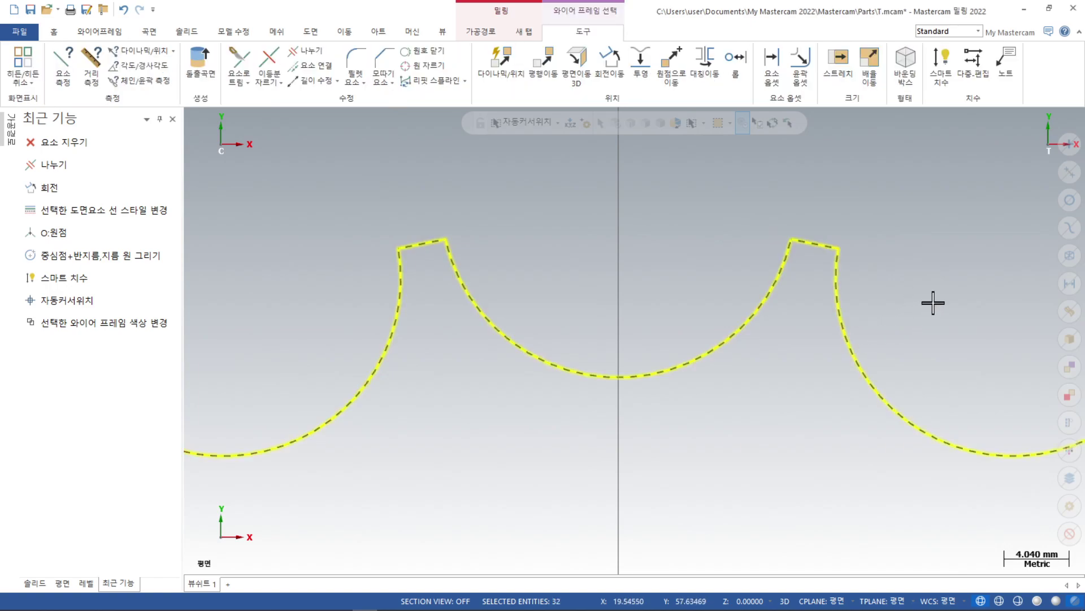
scroll(644, 213, "down", 8)
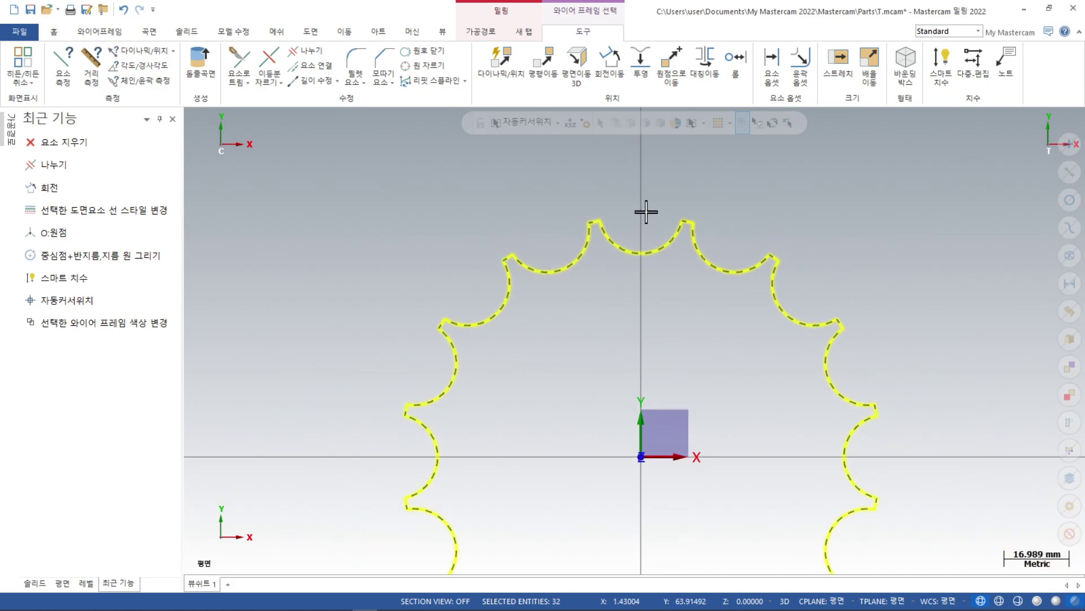
Recolour the selected sprocket outline dark blue and clear the leftover group and result colours from the wireframe
scroll(646, 212, "down", 3)
scroll(852, 332, "up", 2)
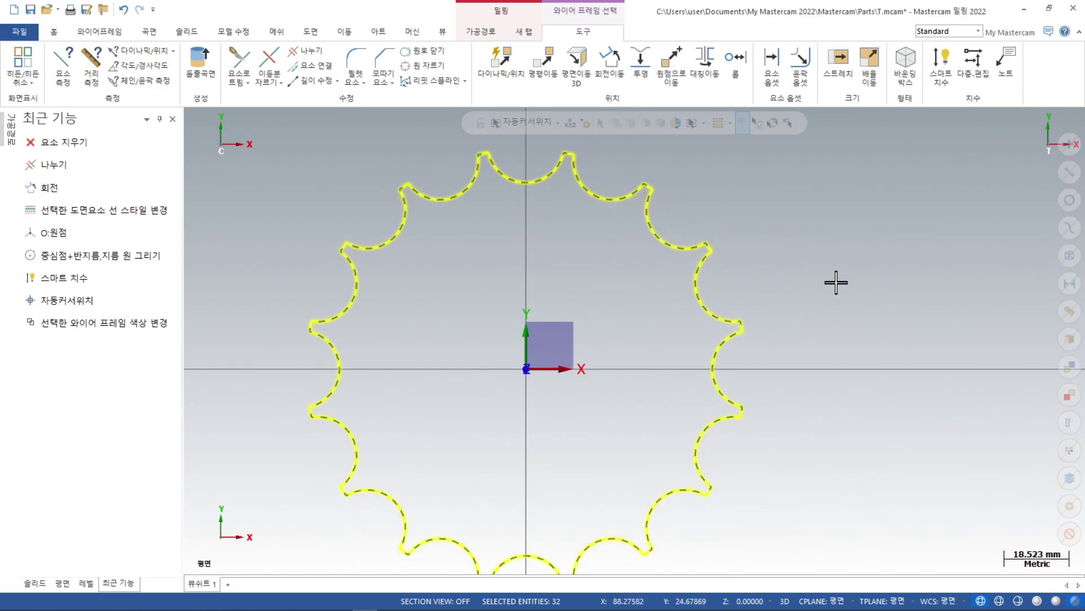
right_click(830, 222)
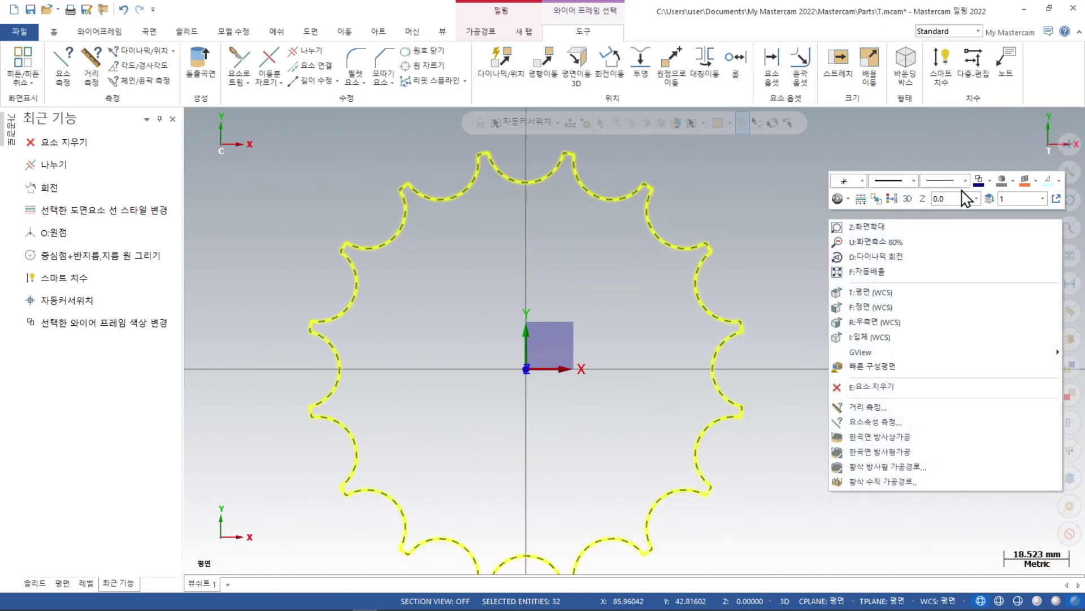
left_click(978, 180)
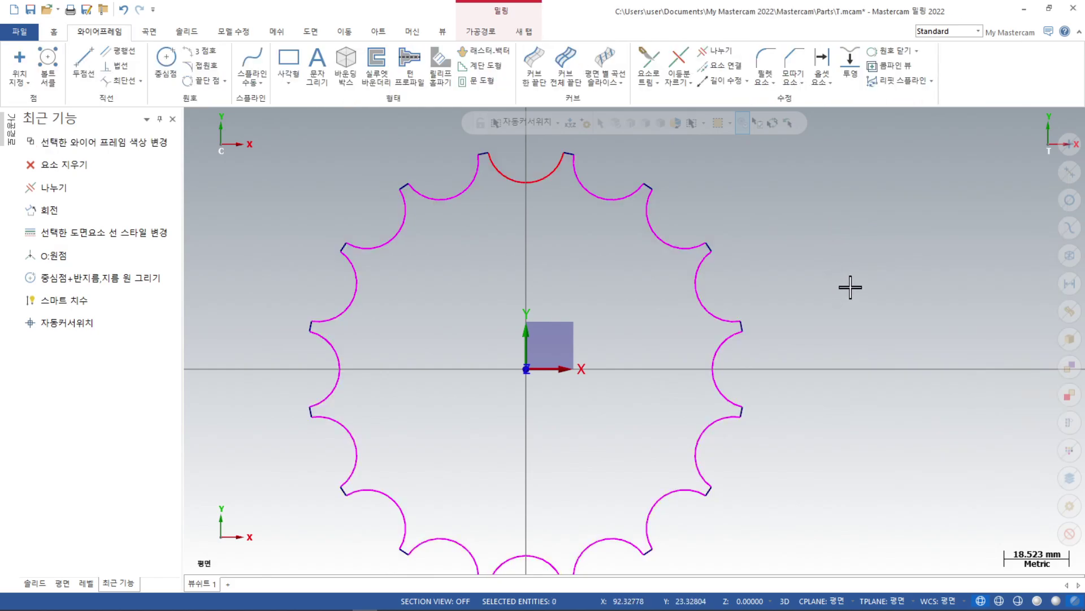
right_click(851, 256)
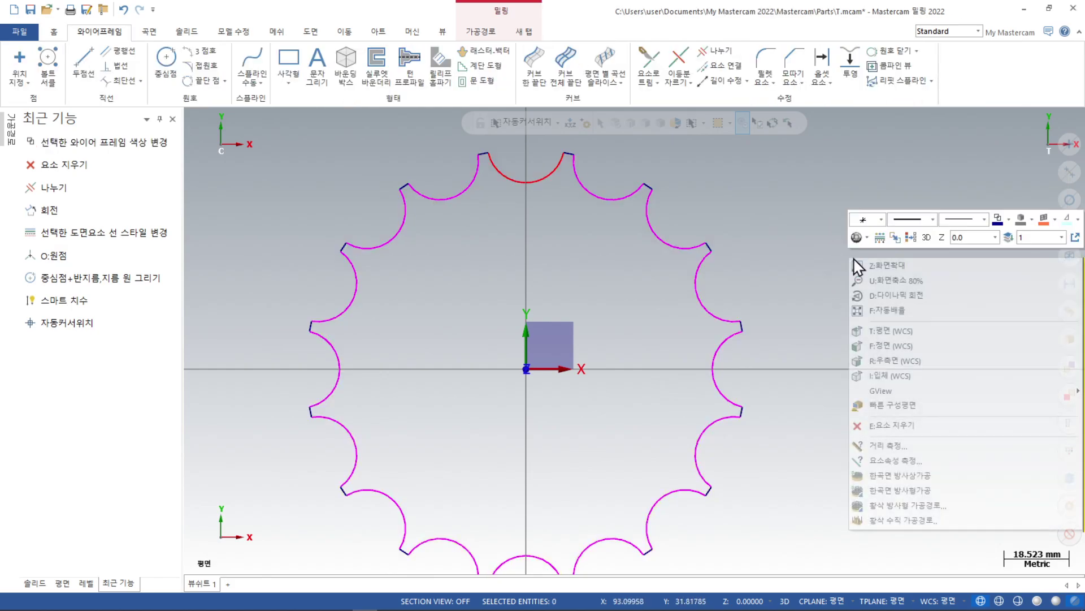
left_click(910, 237)
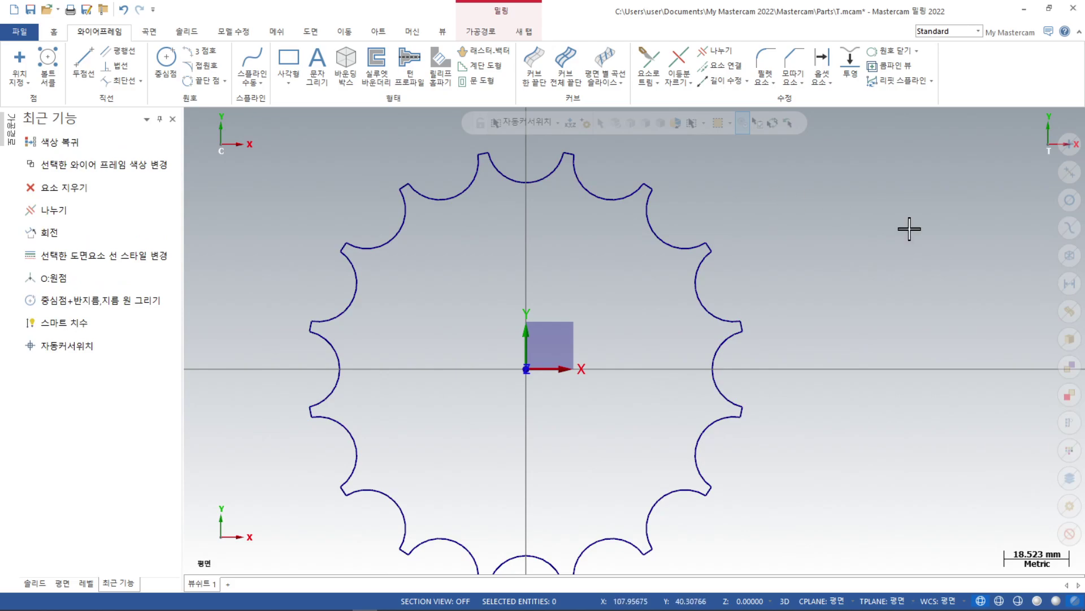
scroll(884, 238, "down", 2)
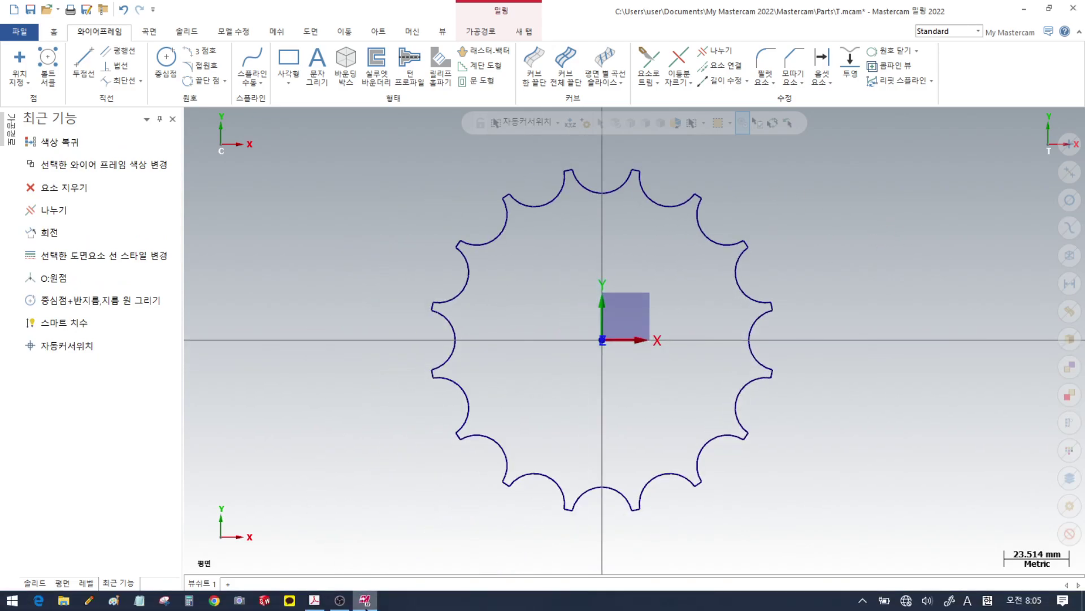
Bring up the sprocket PDF in Acrobat and stretch the Mastercam window beside it to nearly full screen height
left_click(319, 602)
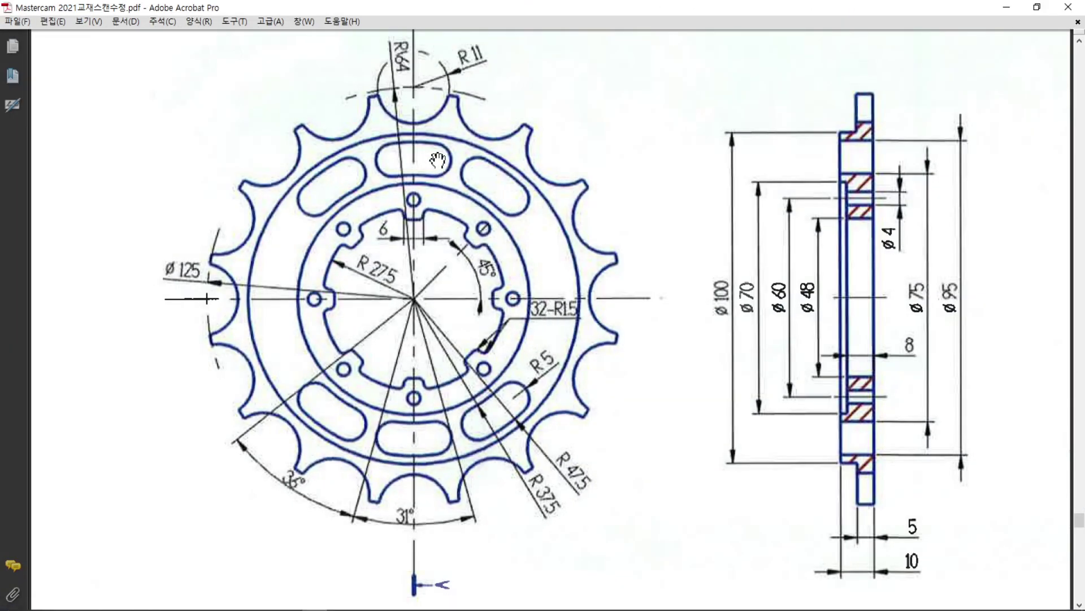
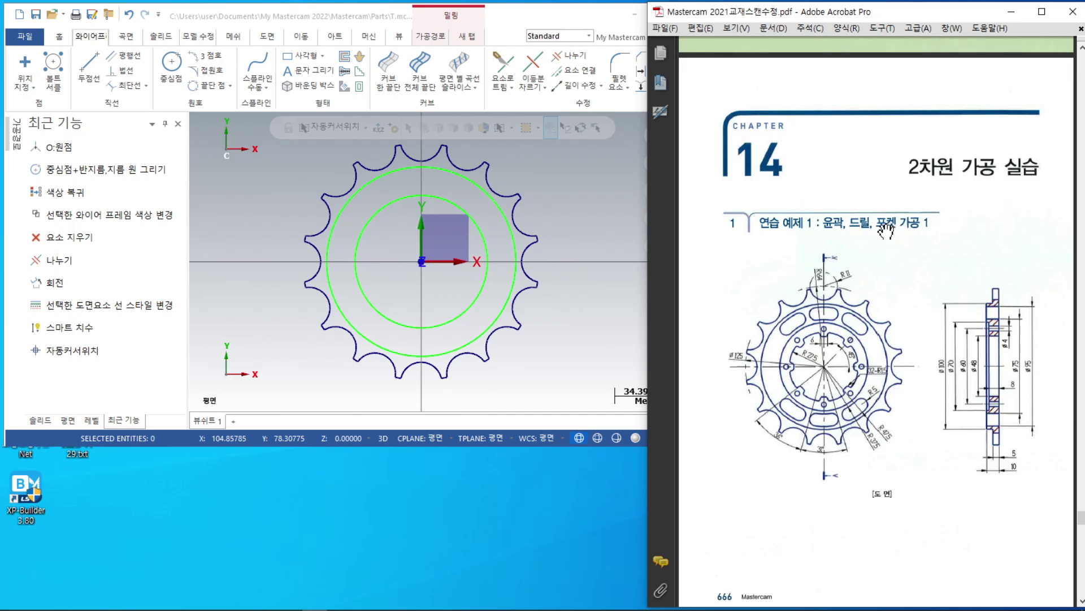
left_click_drag(466, 445, 477, 604)
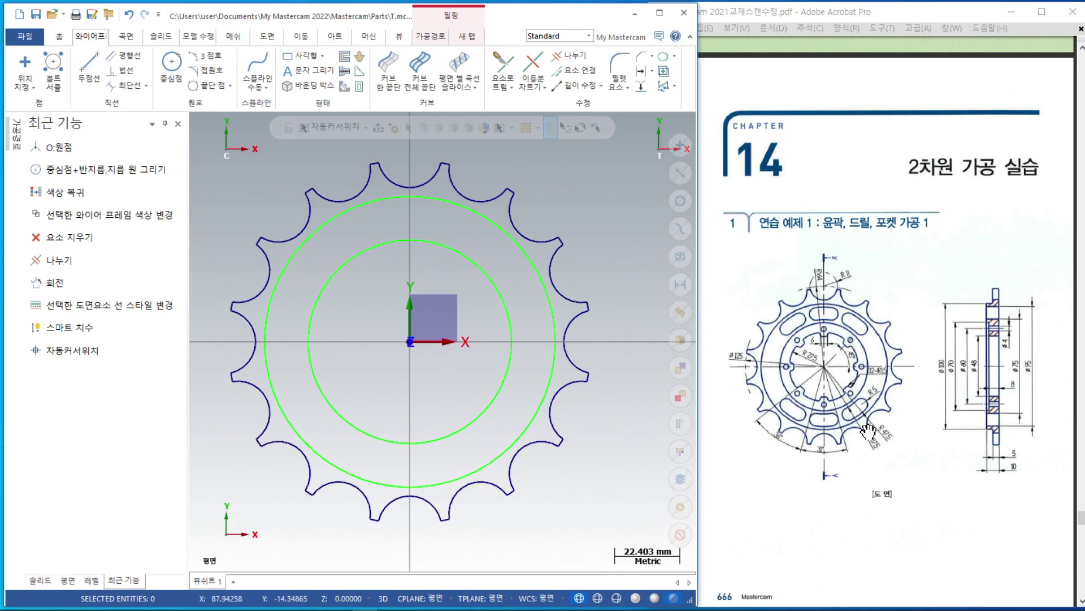
Examine the slot dimensions in the PDF drawing: the bounding radii, end radius and angles around the lower slots
left_click(899, 327)
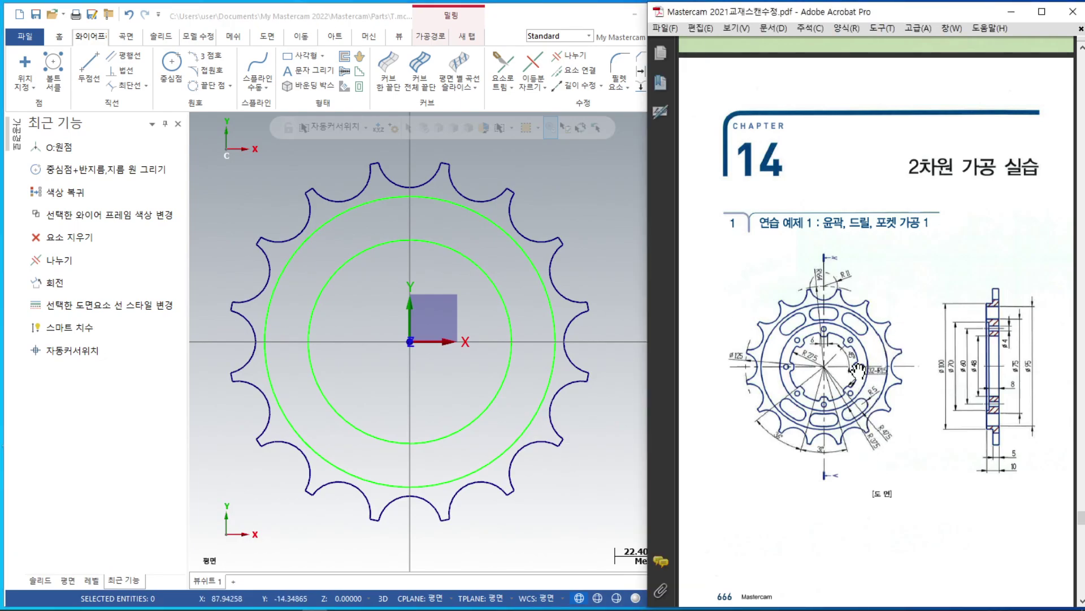
scroll(828, 377, "up", 1, "ctrl")
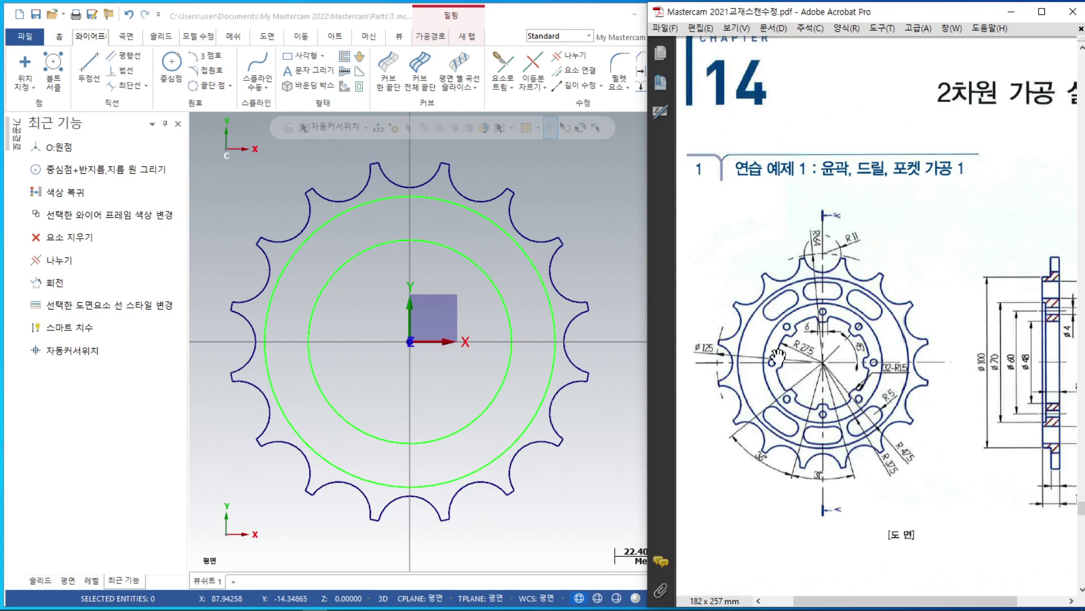
scroll(778, 356, "up", 1, "ctrl")
left_click_drag(870, 398, 903, 354)
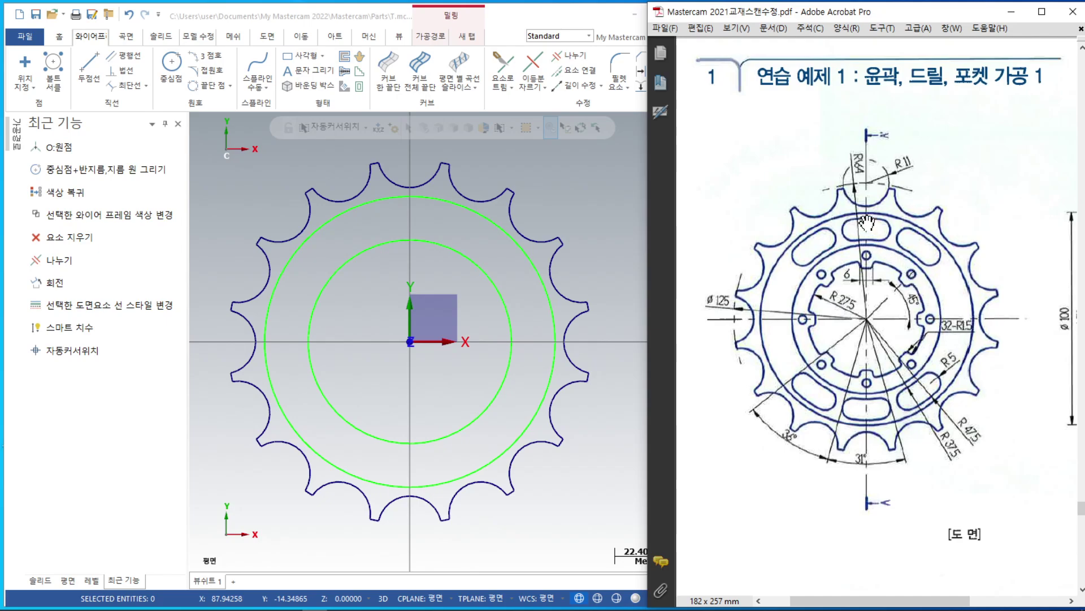
scroll(865, 214, "up", 1)
scroll(867, 254, "down", 3)
scroll(866, 254, "up", 3)
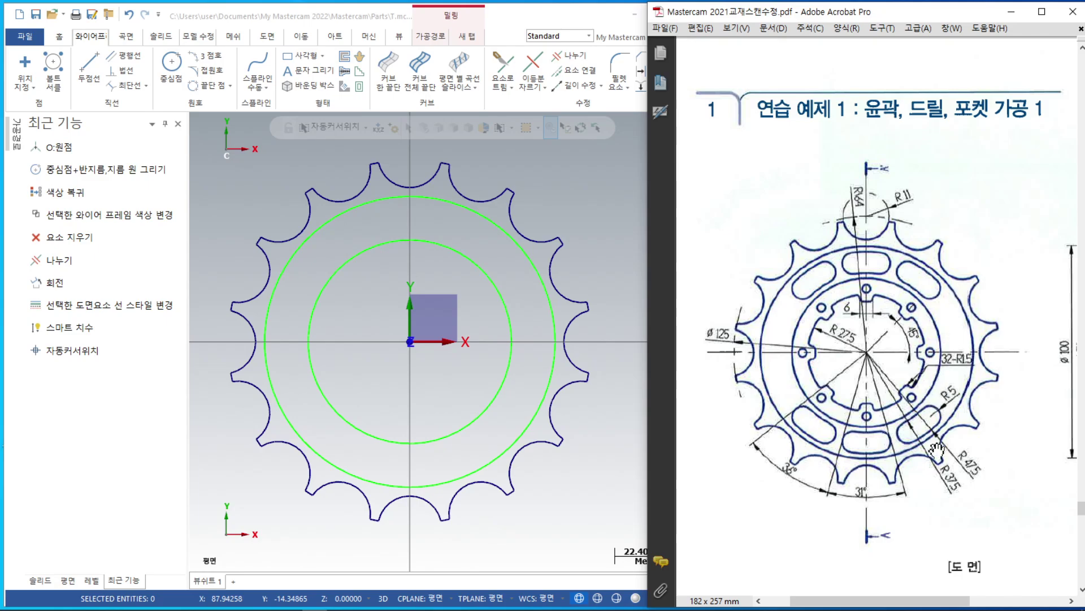
scroll(937, 457, "up", 2, "ctrl")
scroll(937, 457, "up", 2, "ctrl")
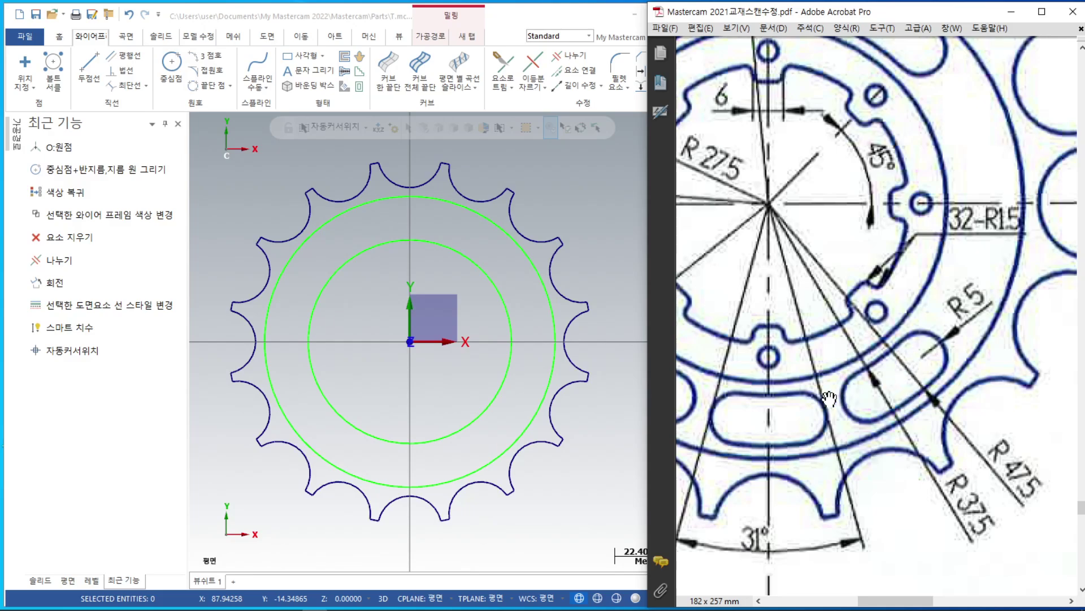
left_click_drag(830, 399, 908, 396)
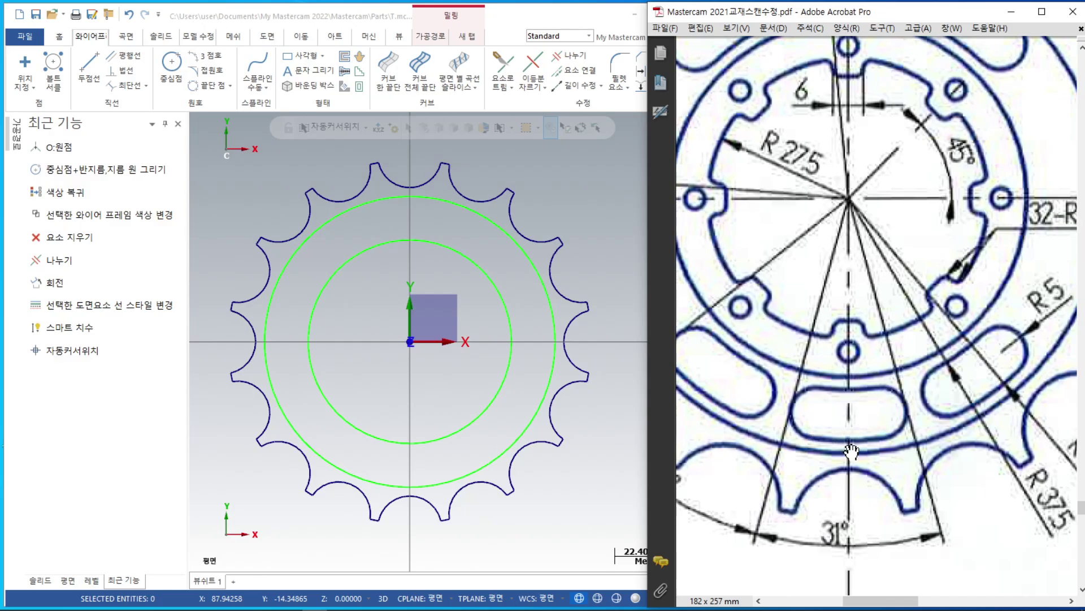
left_click_drag(965, 348, 783, 335)
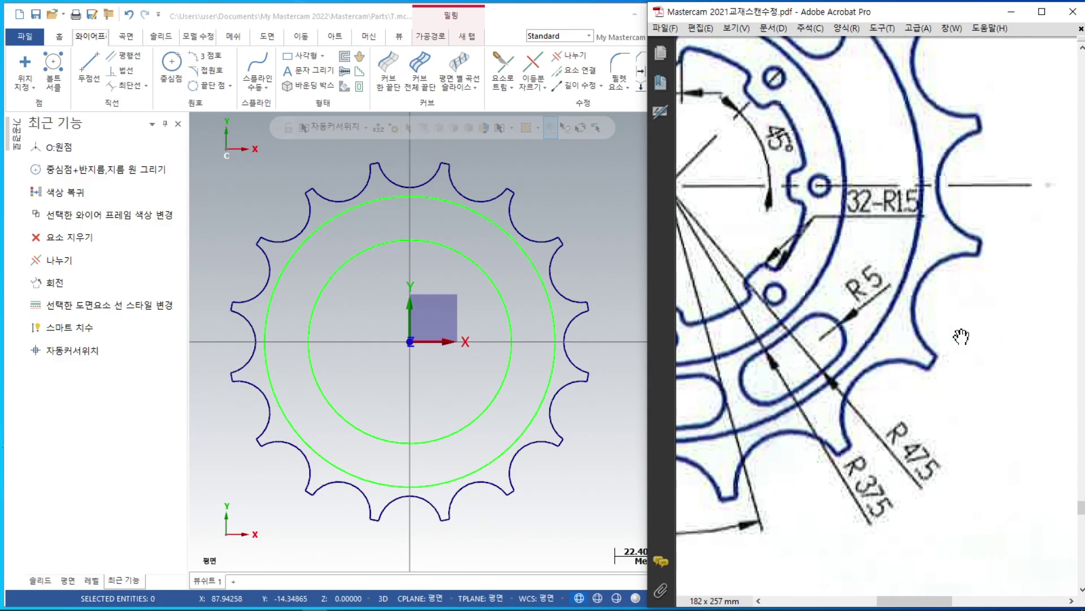
left_click_drag(898, 328, 990, 329)
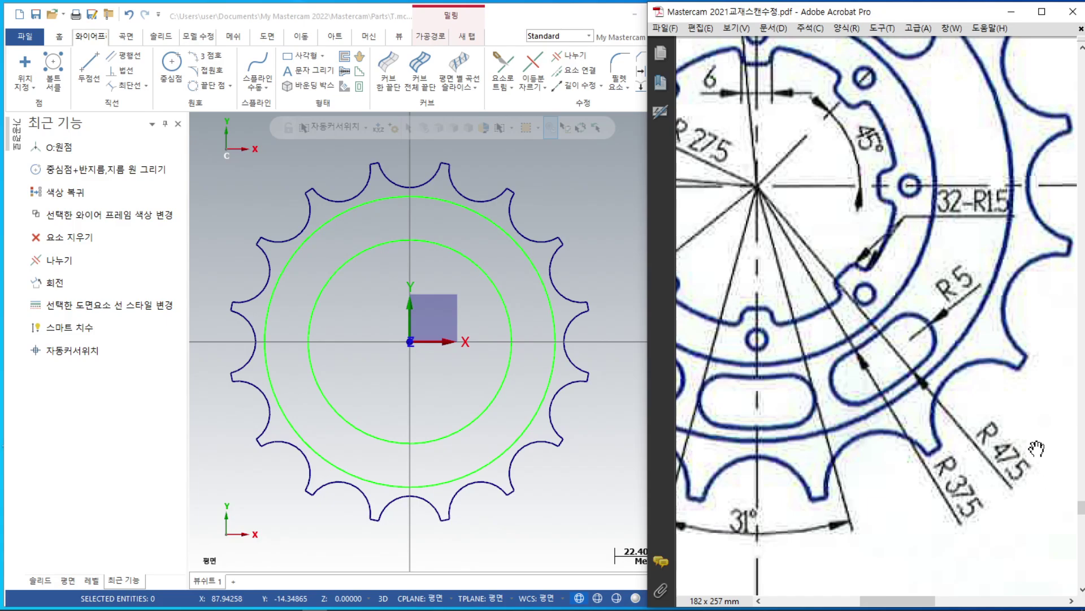
Draw a circle centred on the origin with a radius of 37.5 mm for the slots' inner edge
left_click(122, 170)
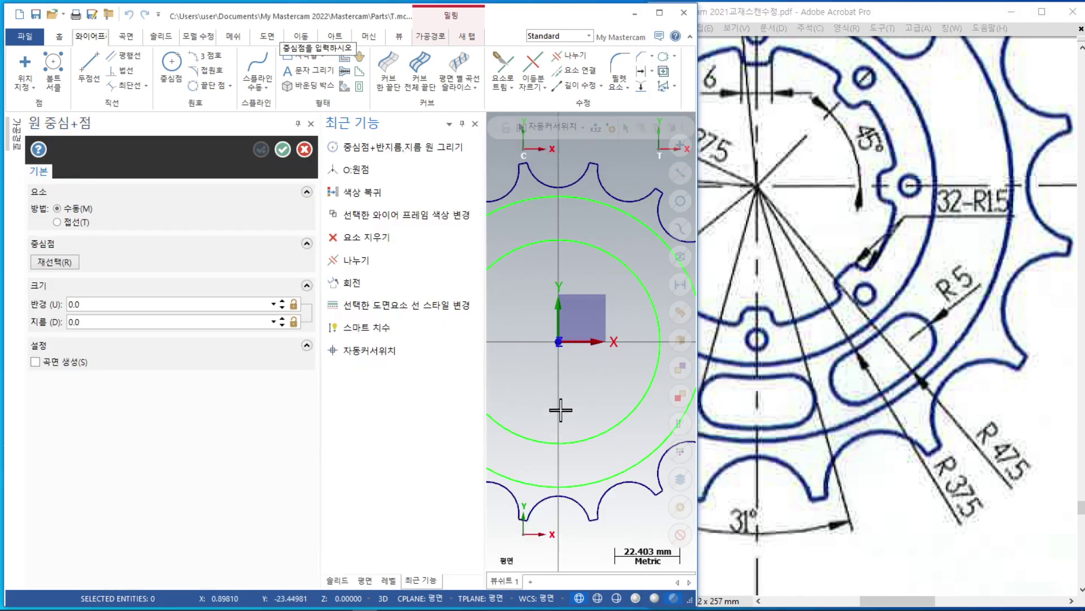
key("o")
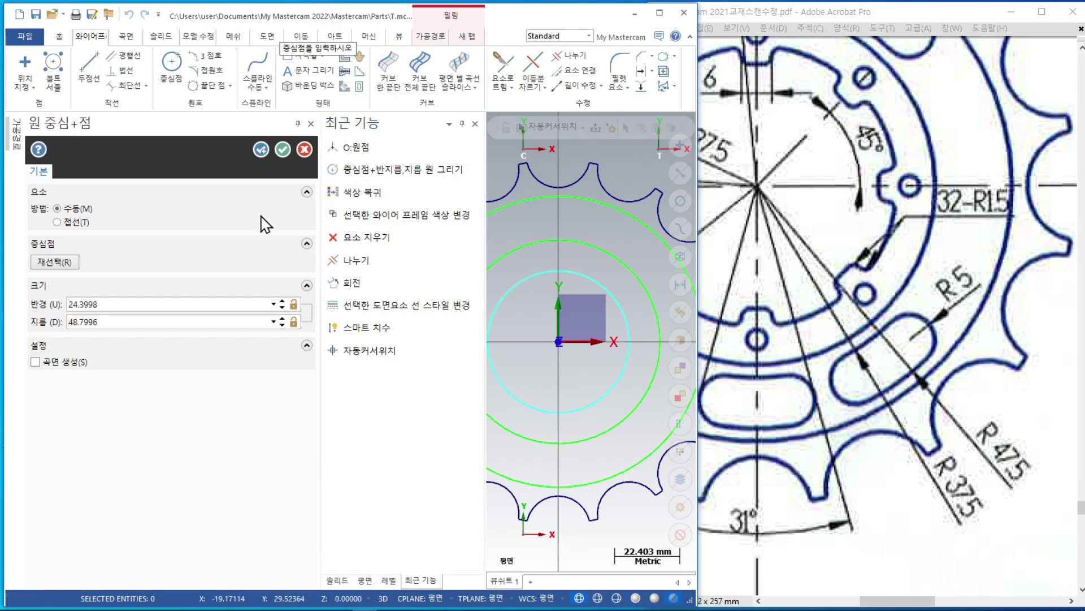
left_click(134, 305)
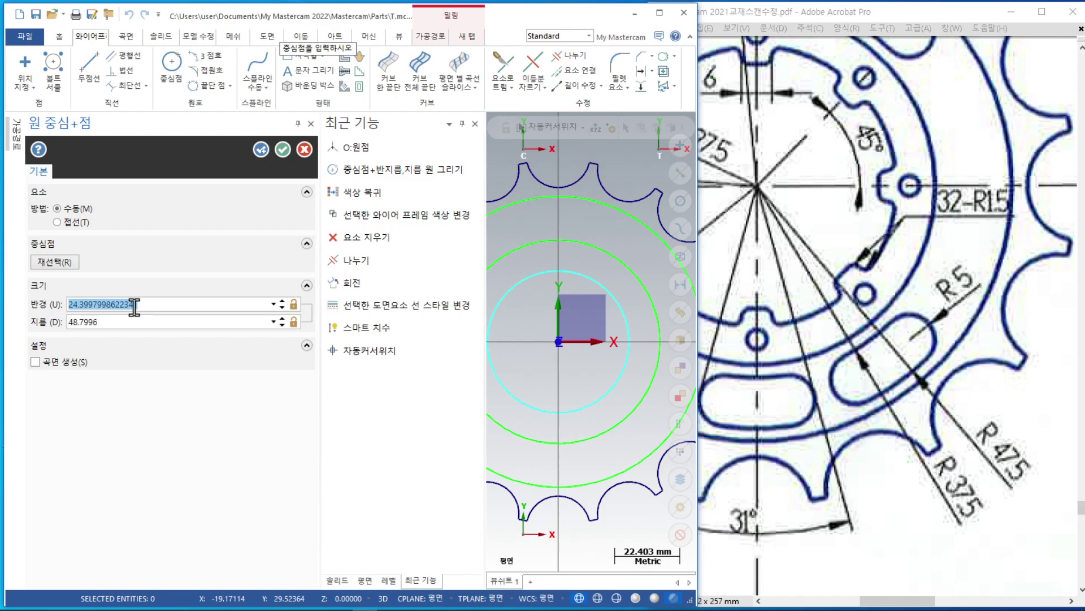
type("37.5")
key("Return")
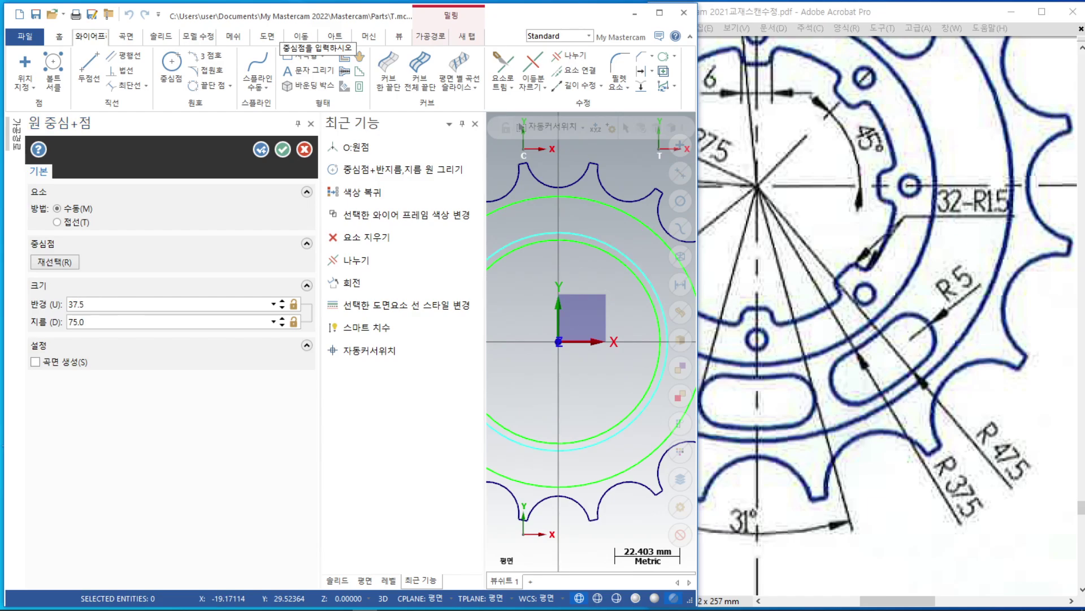
left_click(261, 149)
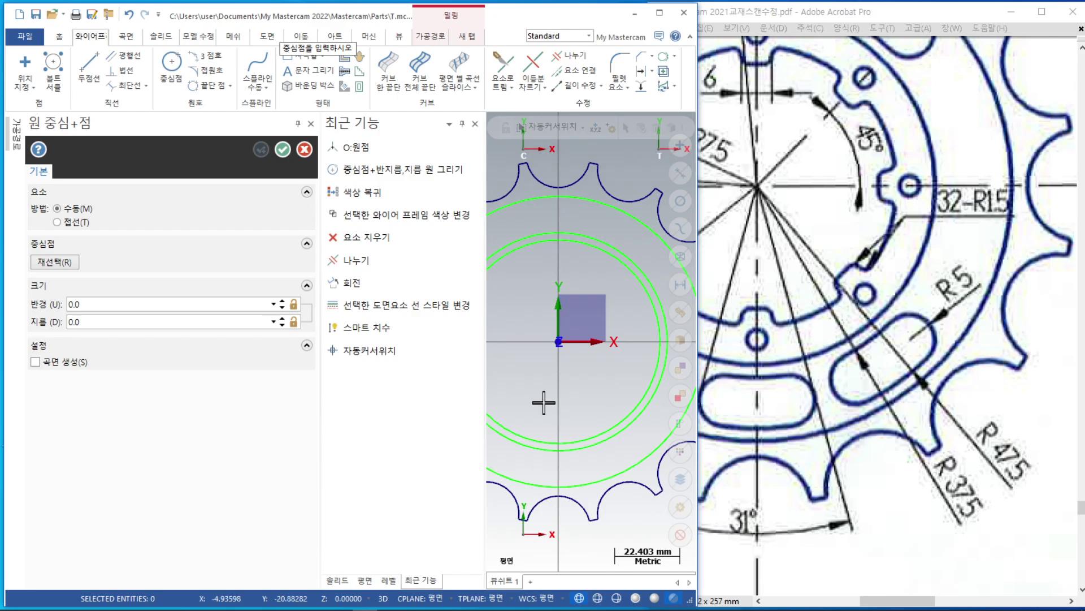
Draw a circle centred on the origin with a radius of 47.5 mm for the slots' outer edge
left_click(558, 341)
left_click(537, 407)
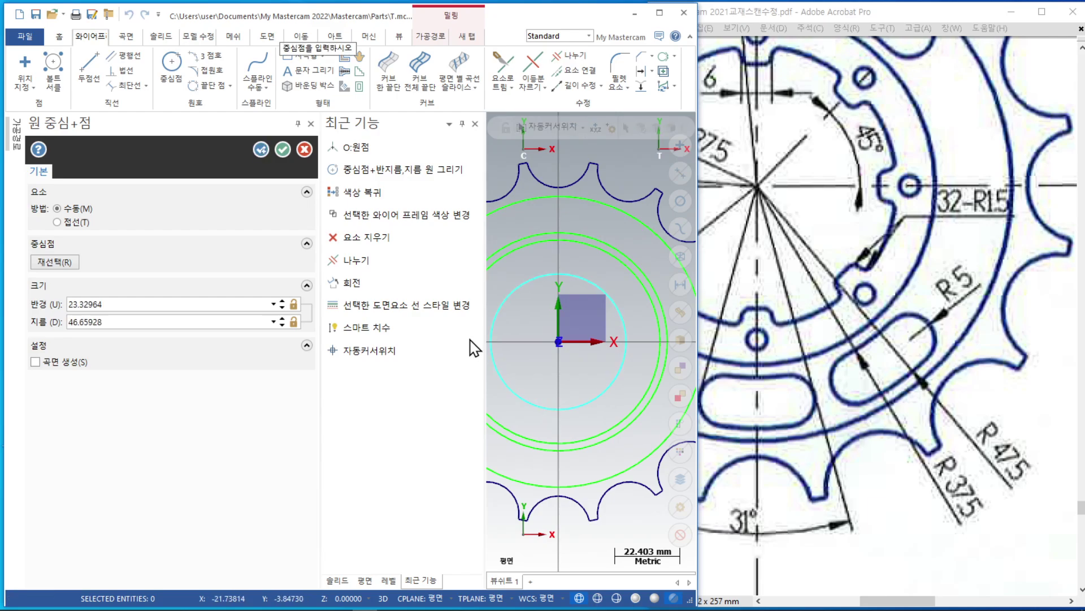
left_click(143, 305)
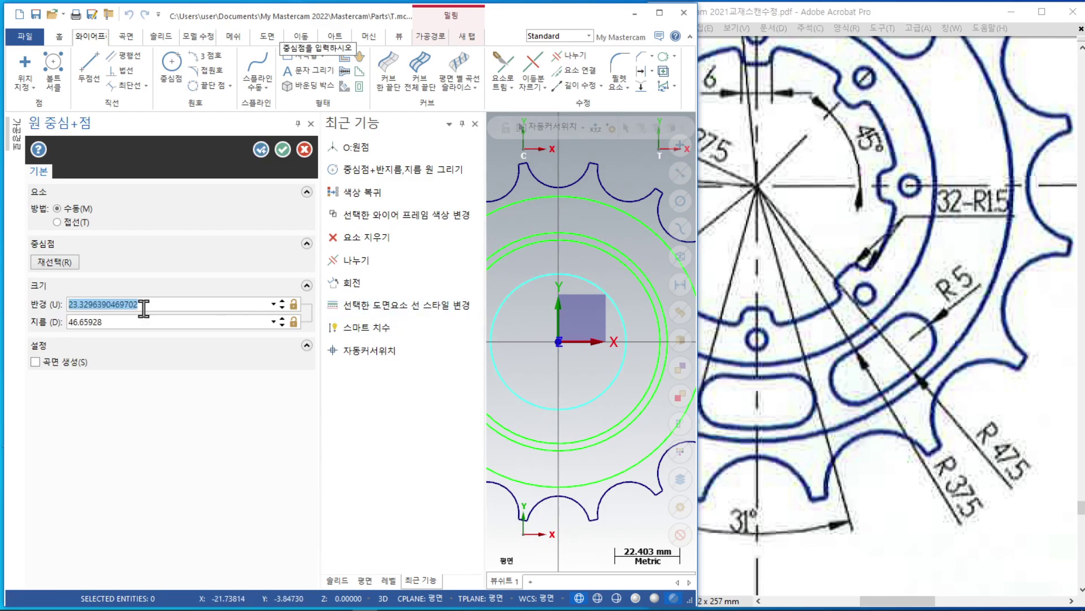
type("4")
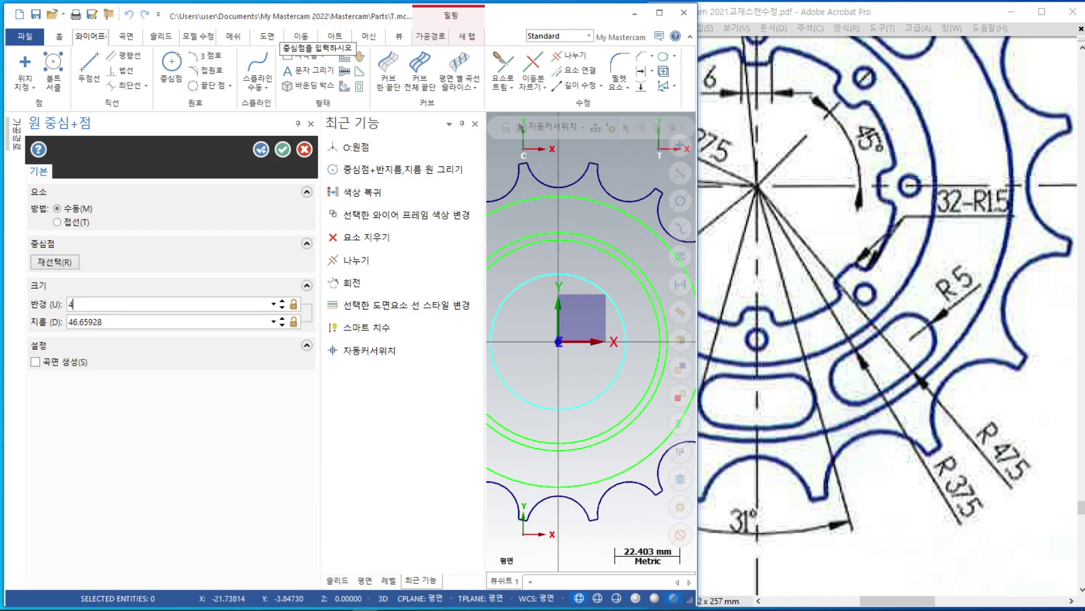
type("7.5")
key("Return")
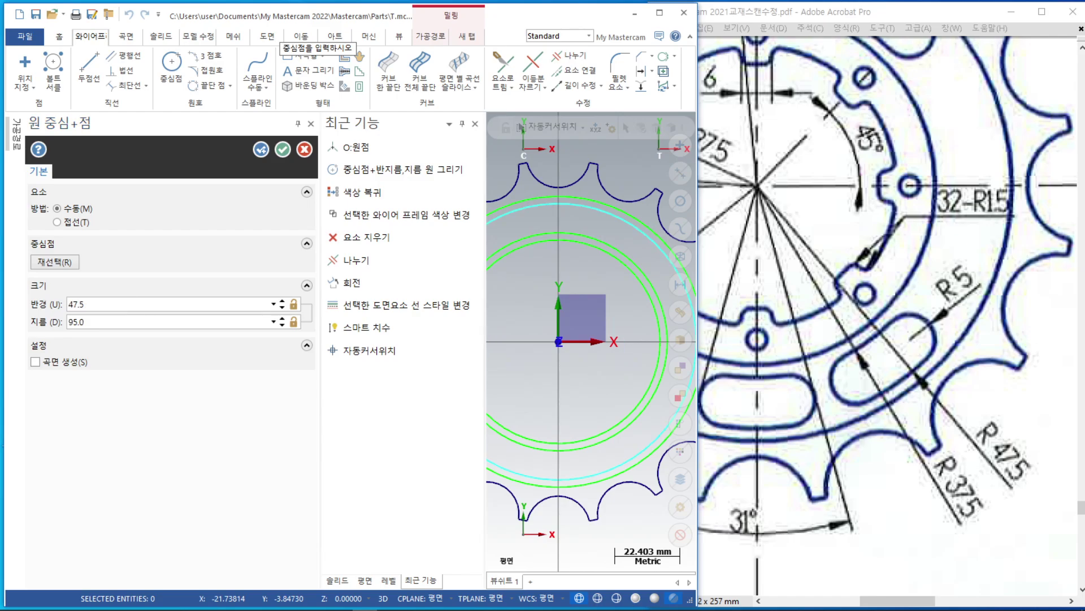
left_click(282, 149)
Draw a freeform line about 72 mm long from the origin, running downward across the bottom slot area
scroll(400, 484, "up", 5)
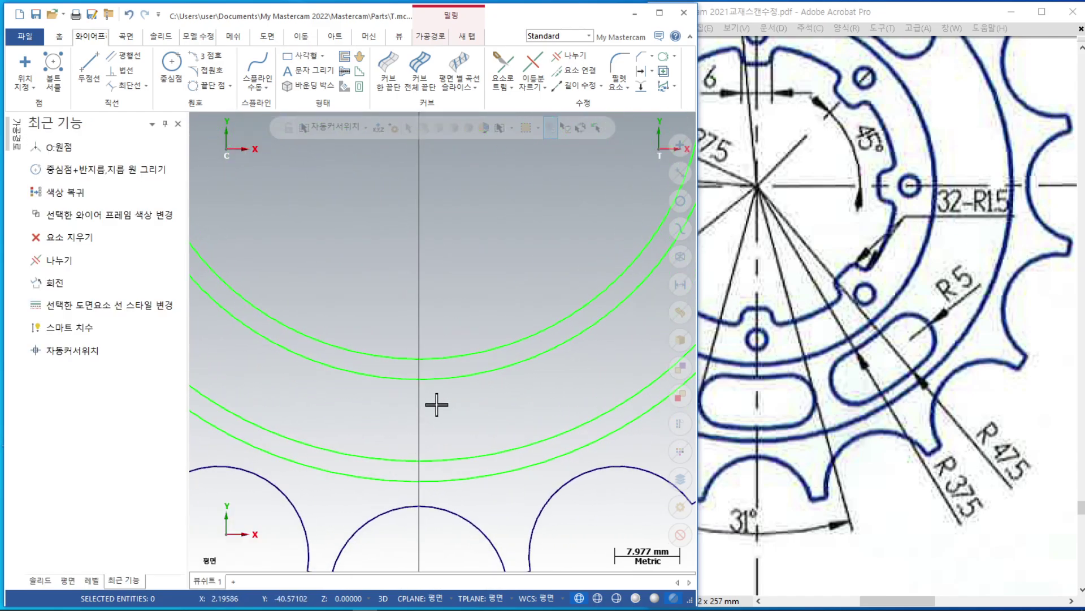
left_click(836, 422)
left_click_drag(859, 441, 904, 441)
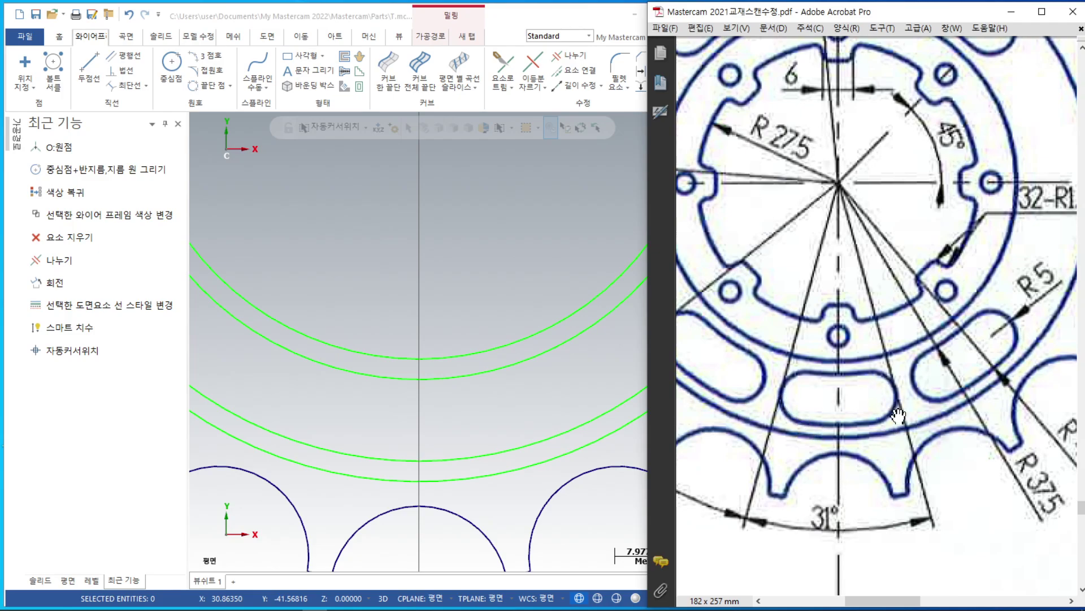
scroll(383, 334, "down", 3)
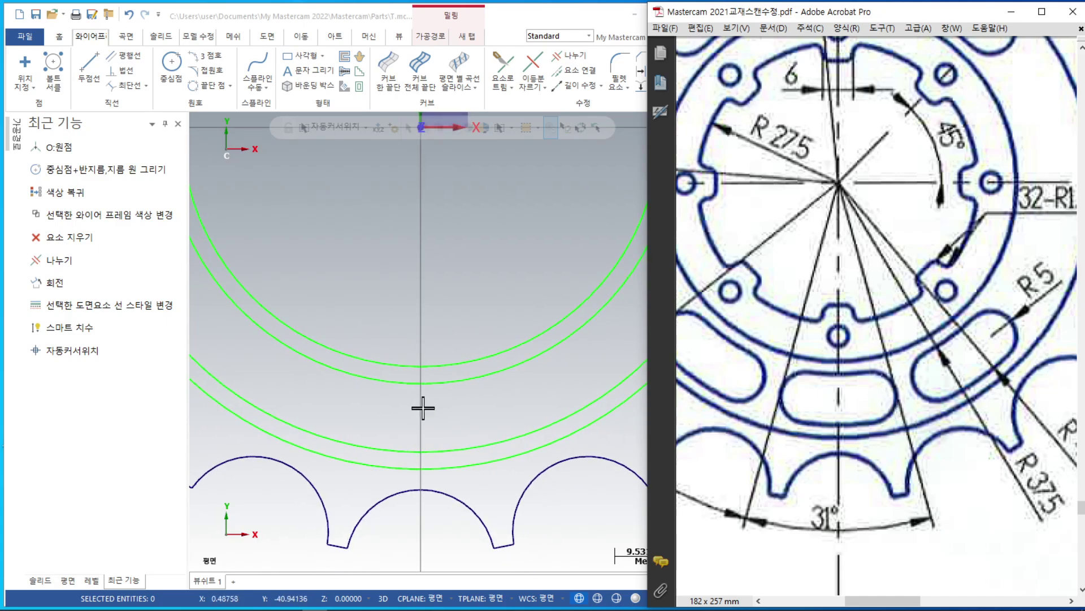
left_click(89, 71)
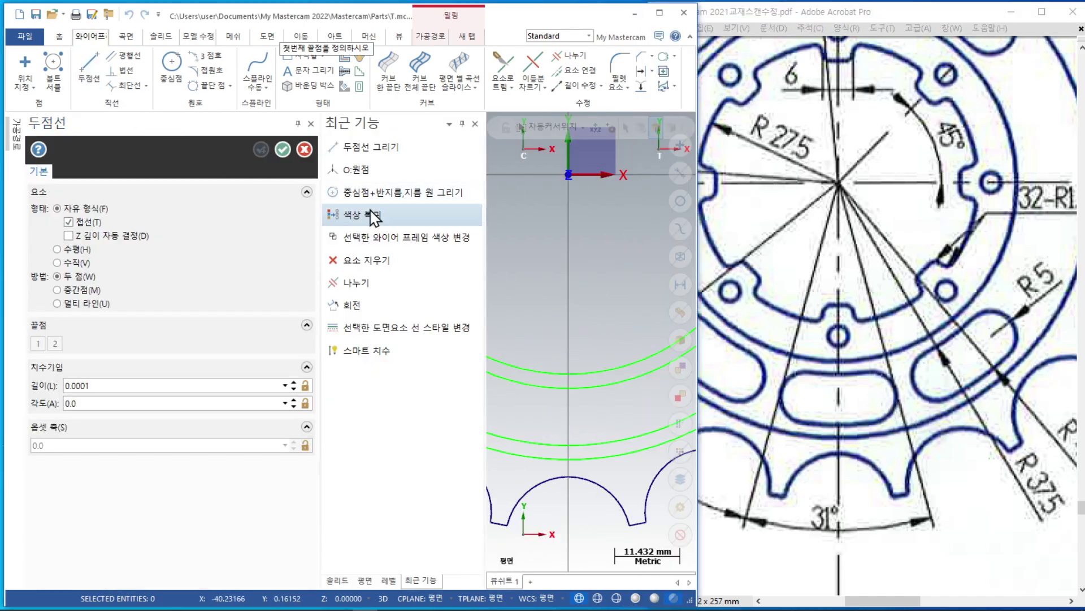
scroll(566, 342, "down", 1)
key("o")
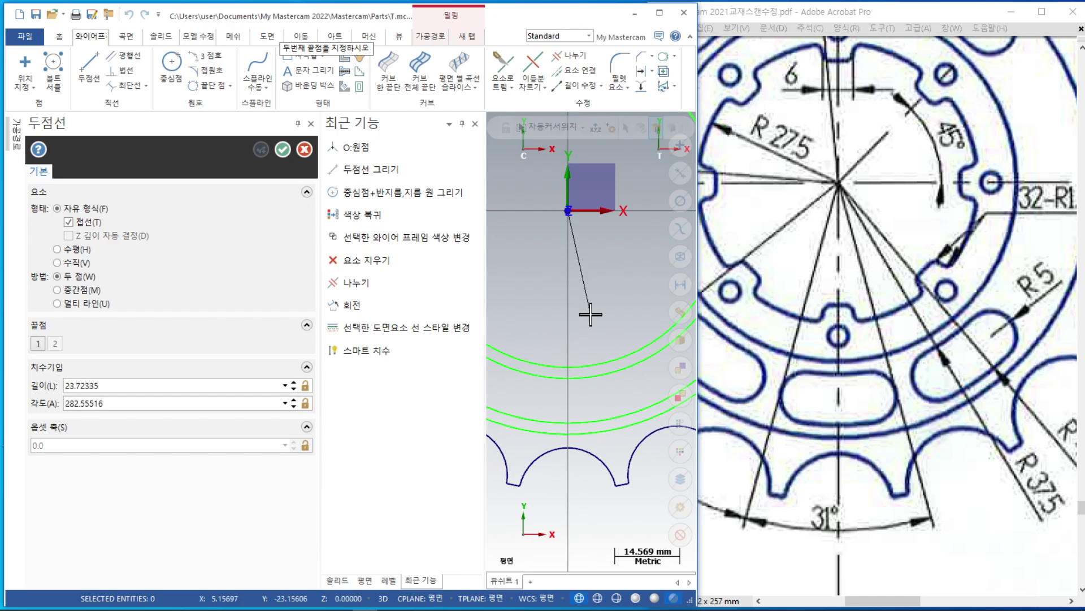
scroll(588, 474, "down", 1)
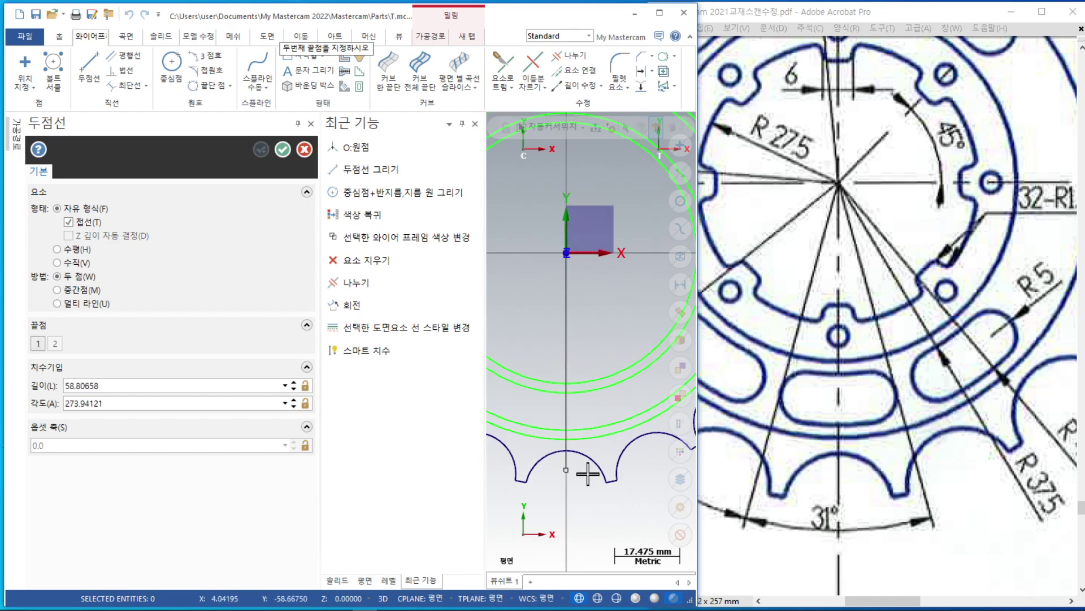
left_click(646, 508)
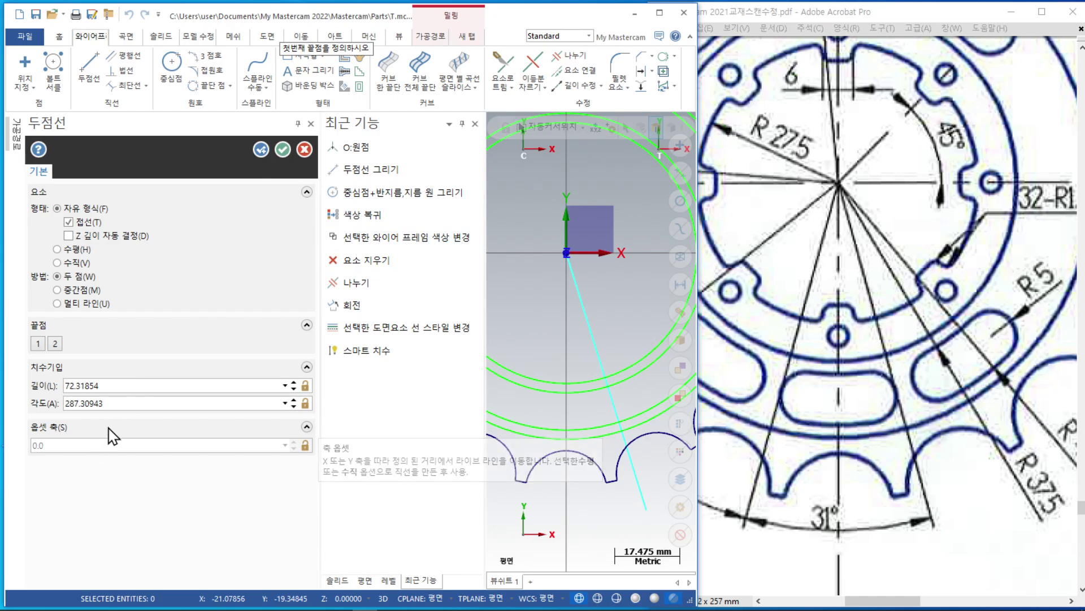
Set the new line's angle to 270-(31/2) degrees for one side of the bottom slot and finish it
double_click(130, 403)
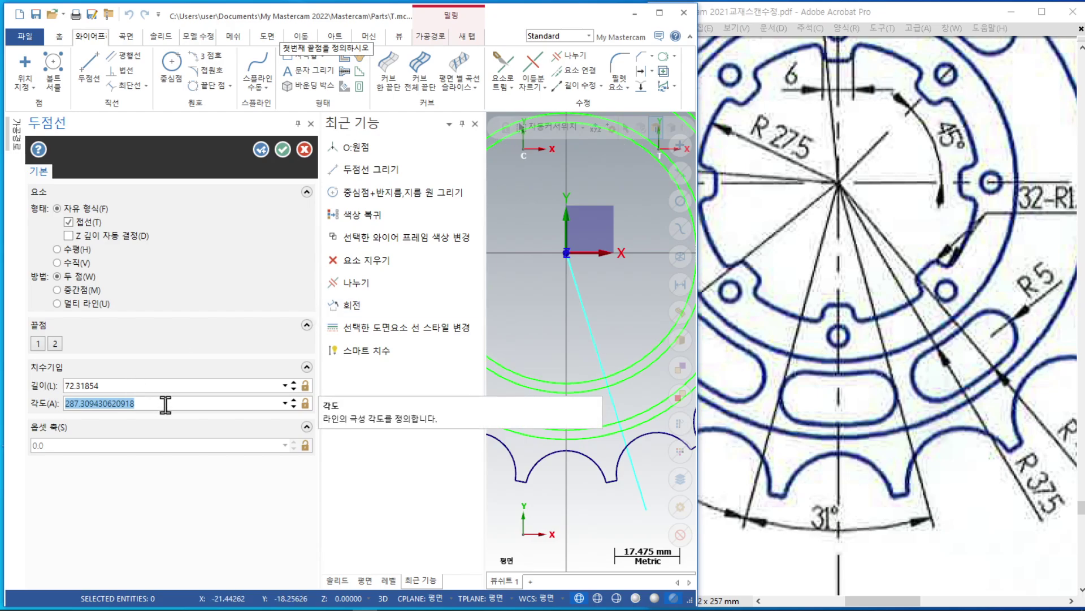
type("270-(31/2")
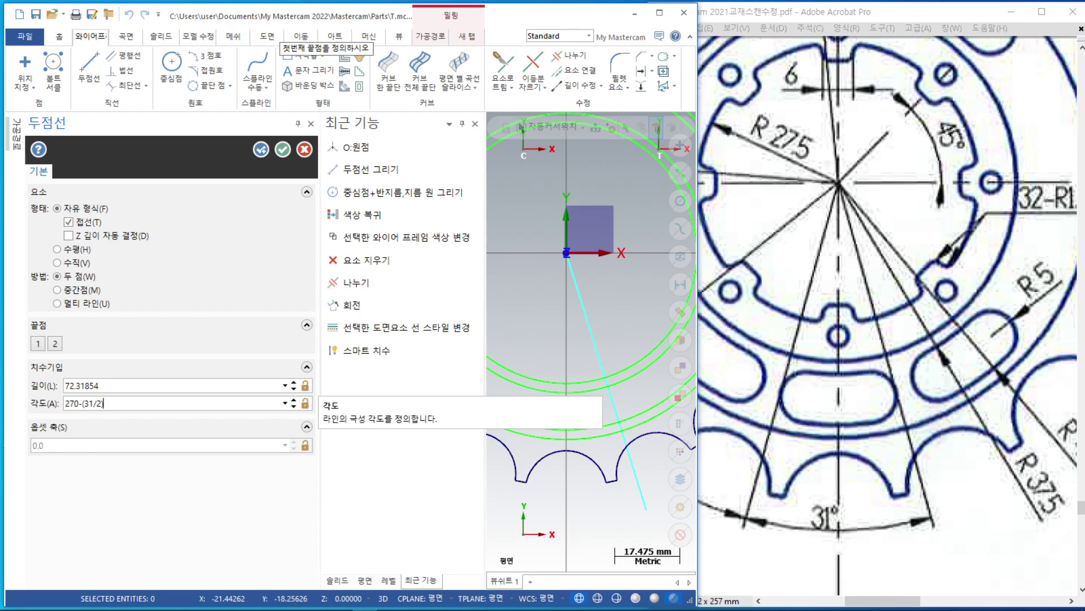
key("Return")
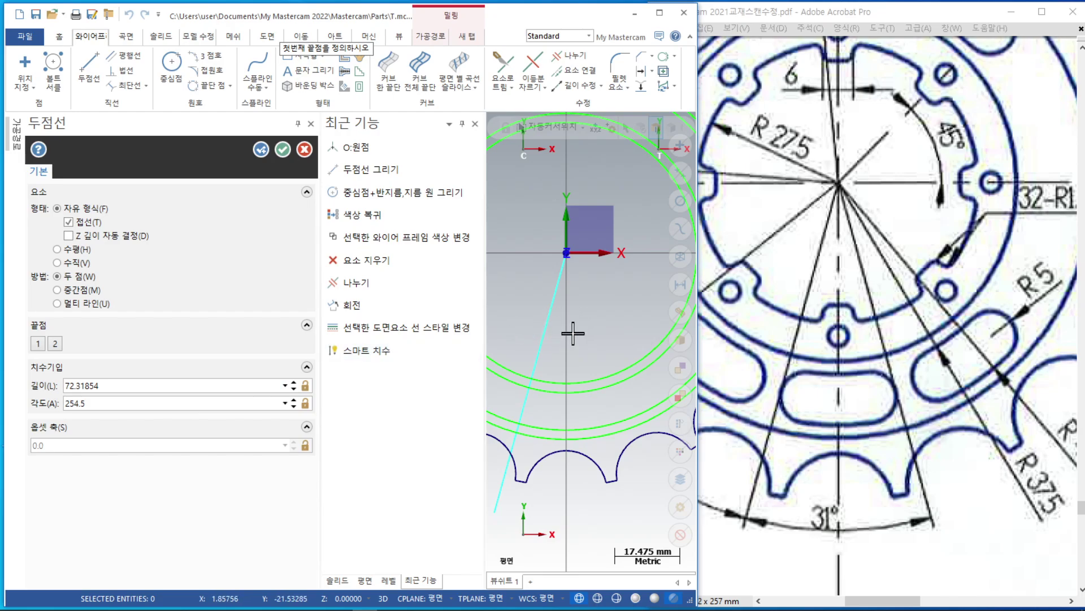
left_click(283, 150)
scroll(362, 424, "down", 2)
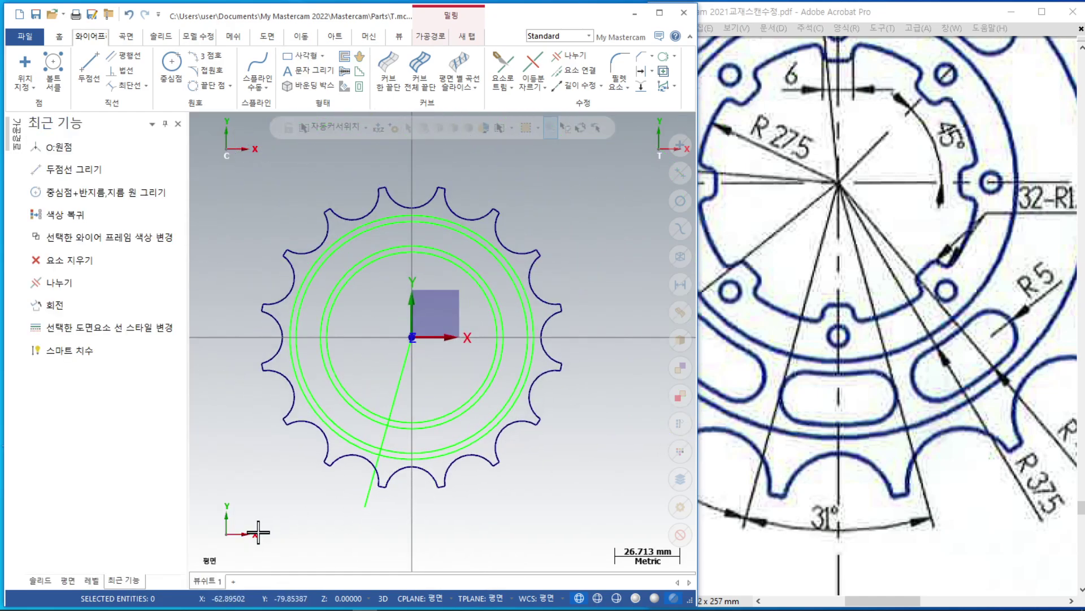
Mark the 0, 180 and 270 degree directions and the bottom slot's angular span with the screen pen, and close the markup
left_click(90, 602)
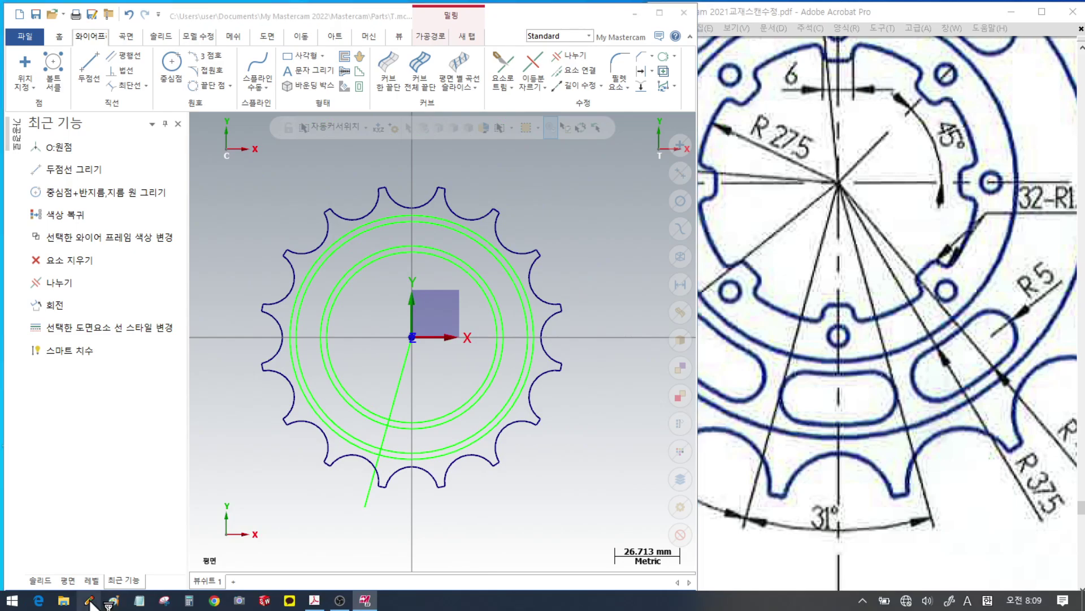
mouse_move(406, 338)
left_mouse_down()
mouse_move(636, 338)
mouse_move(630, 354)
left_mouse_up()
left_click_drag(661, 300, 670, 296)
mouse_move(592, 305)
left_mouse_down()
mouse_move(512, 181)
mouse_move(451, 160)
mouse_move(467, 181)
left_mouse_up()
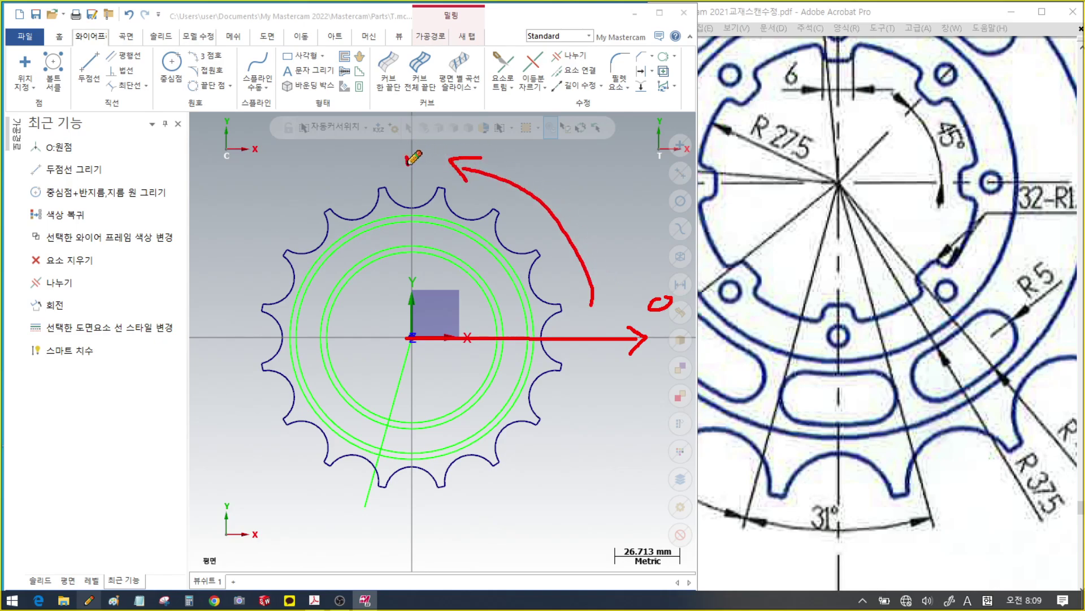
mouse_move(412, 338)
left_mouse_down()
mouse_move(407, 150)
mouse_move(423, 172)
left_mouse_up()
left_click_drag(412, 338, 226, 342)
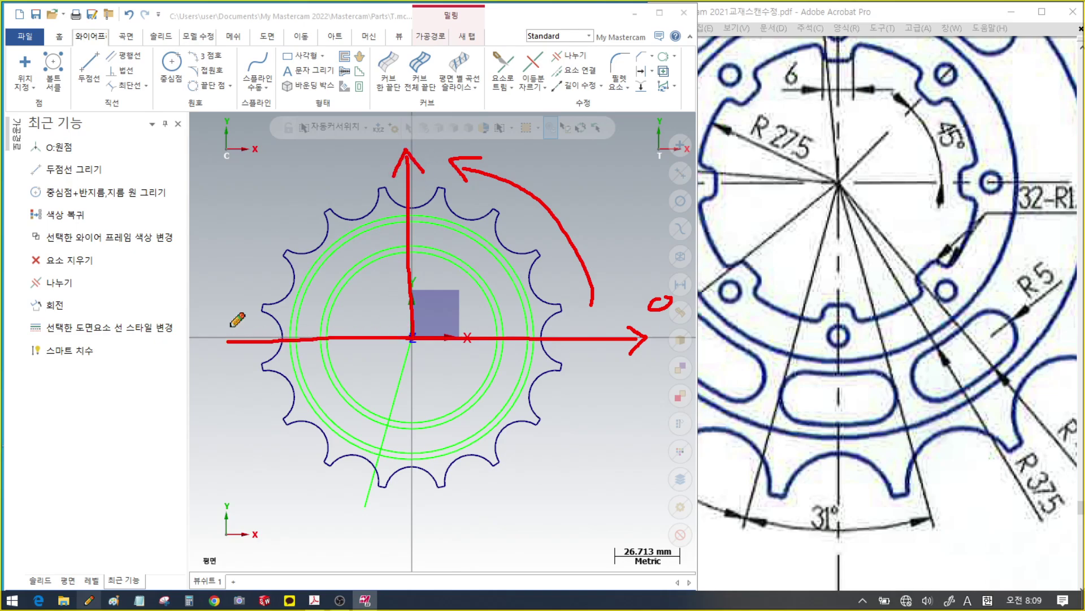
mouse_move(222, 269)
left_mouse_down()
mouse_move(217, 314)
mouse_move(241, 285)
mouse_move(242, 308)
mouse_move(259, 283)
left_mouse_up()
mouse_move(412, 338)
left_mouse_down()
mouse_move(411, 550)
mouse_move(440, 532)
left_mouse_up()
mouse_move(441, 515)
left_mouse_down()
mouse_move(461, 515)
mouse_move(461, 548)
left_mouse_up()
left_click_drag(481, 505, 493, 497)
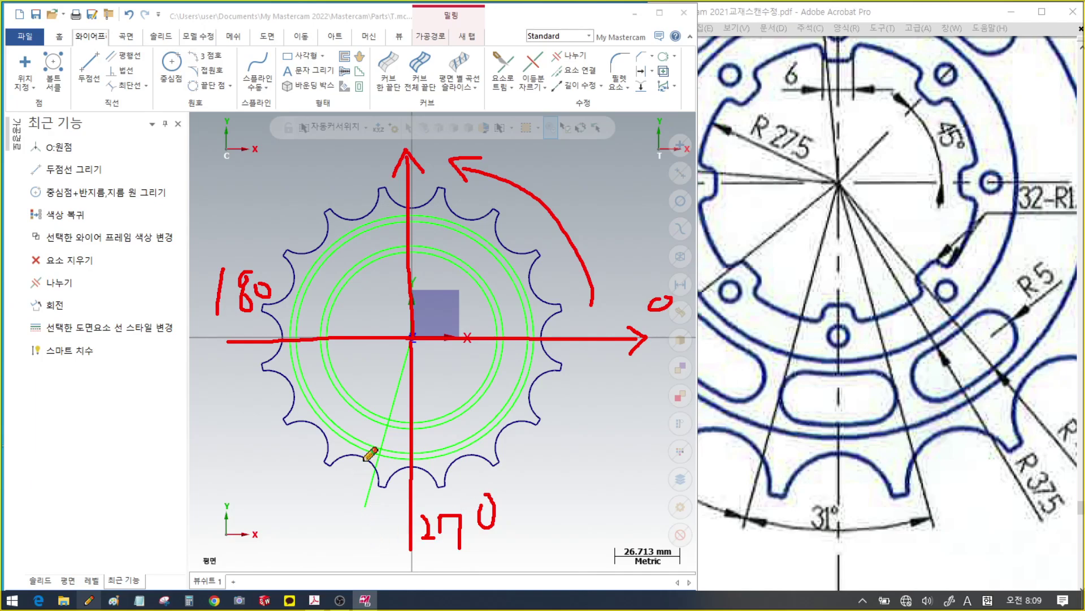
mouse_move(378, 460)
left_mouse_down()
mouse_move(448, 473)
mouse_move(375, 460)
mouse_move(380, 474)
left_mouse_up()
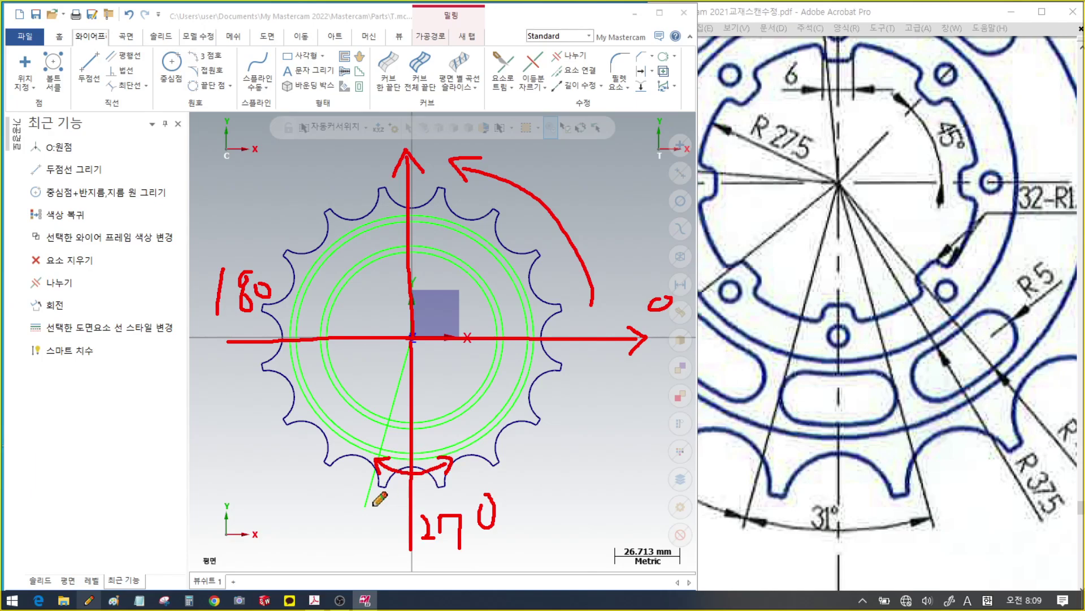
mouse_move(387, 527)
left_mouse_down()
mouse_move(375, 537)
mouse_move(384, 549)
mouse_move(383, 540)
mouse_move(492, 547)
left_mouse_up()
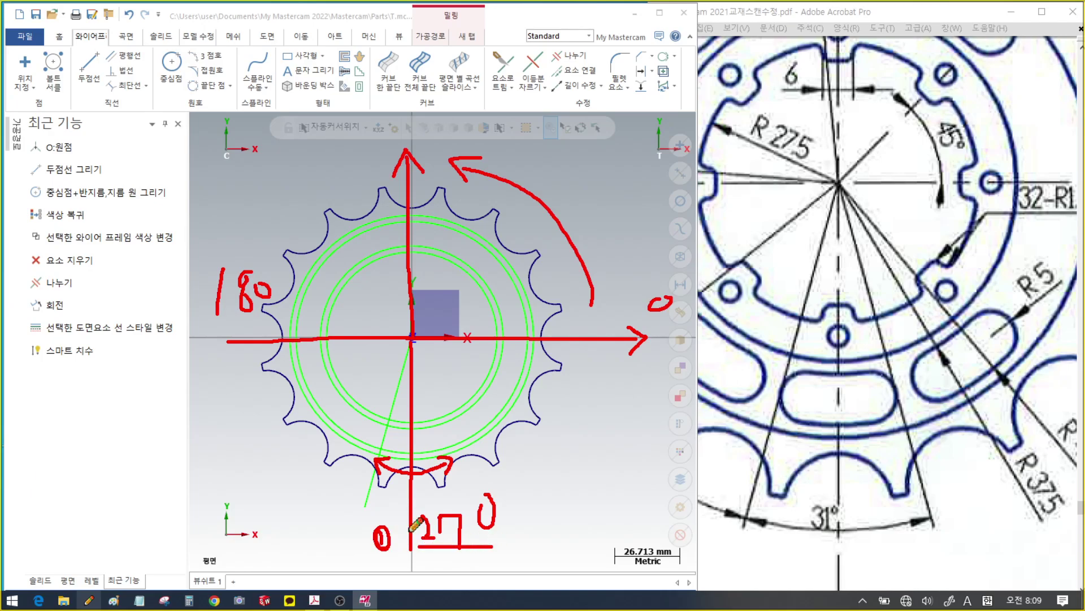
mouse_move(415, 500)
left_mouse_down()
mouse_move(377, 493)
mouse_move(368, 497)
mouse_move(375, 508)
left_mouse_up()
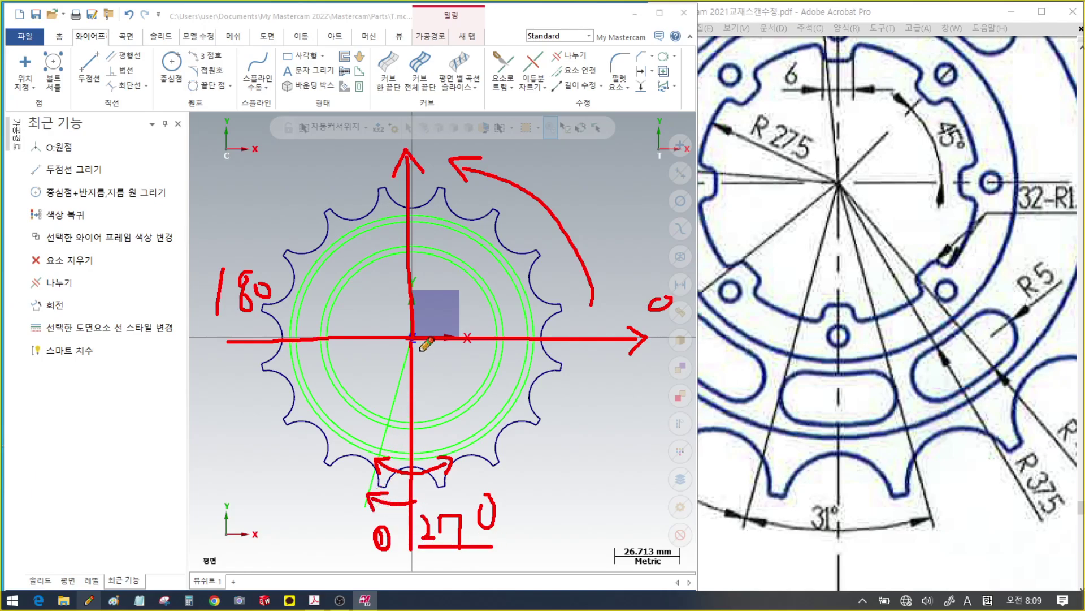
left_click_drag(422, 365, 477, 489)
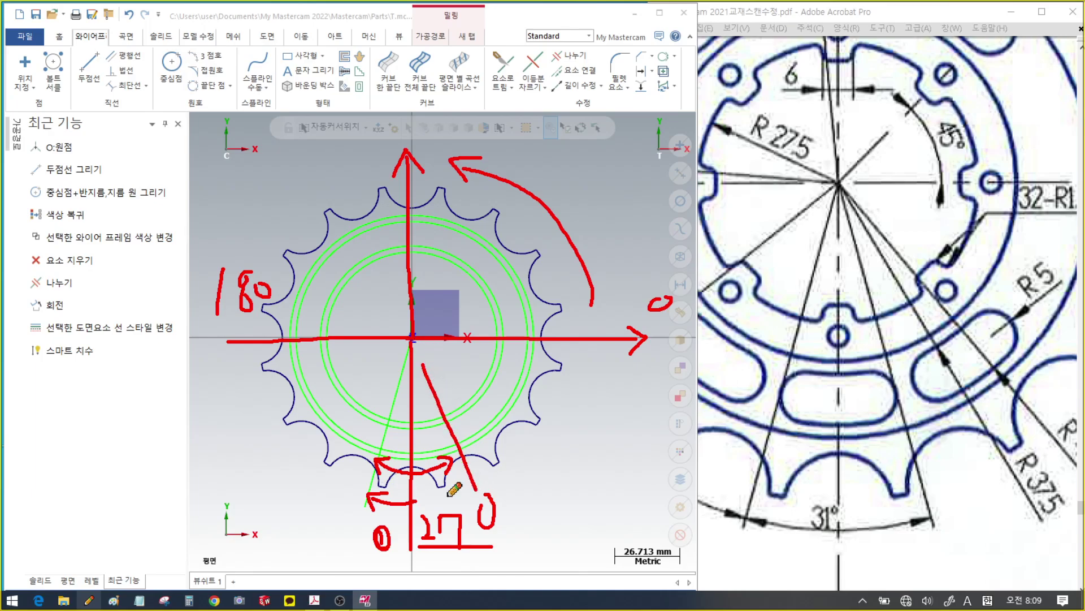
right_click(591, 212)
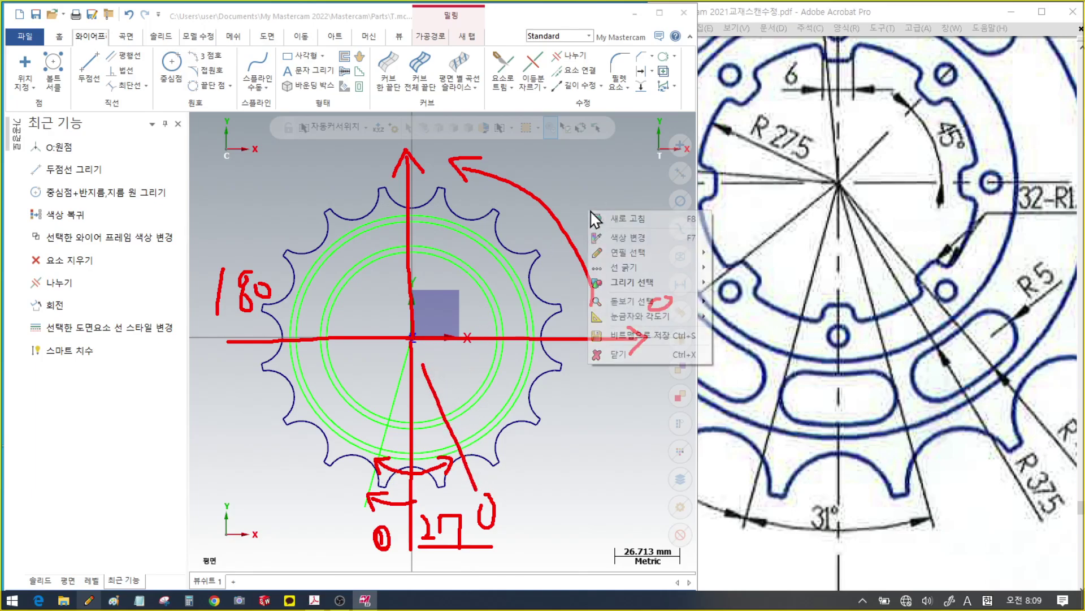
left_click(619, 352)
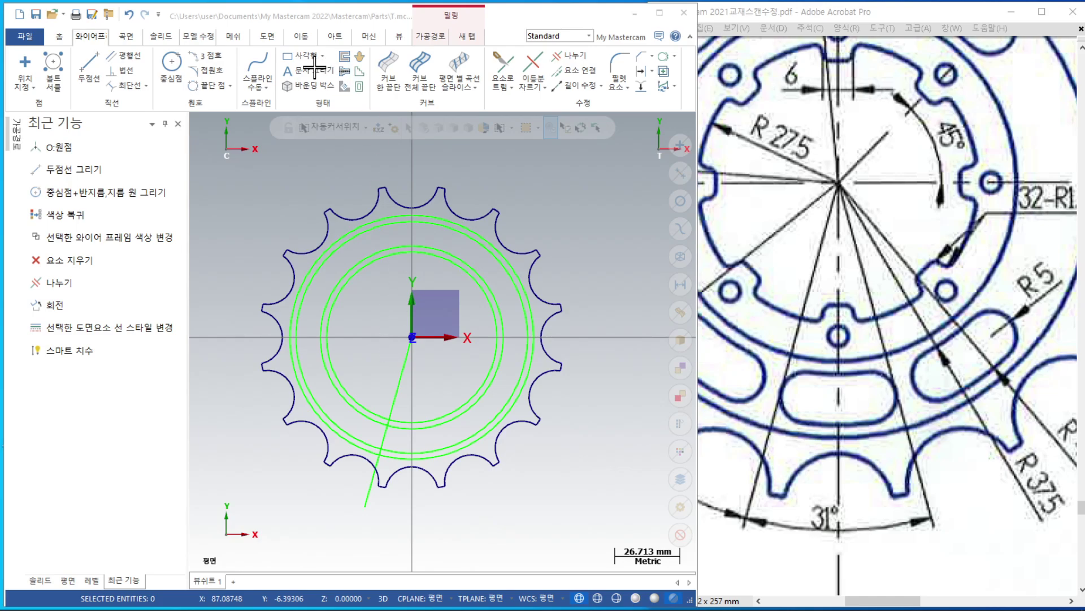
Mirror the angled line about the Y axis as a copy to bound the other side of the bottom slot
left_click(362, 69)
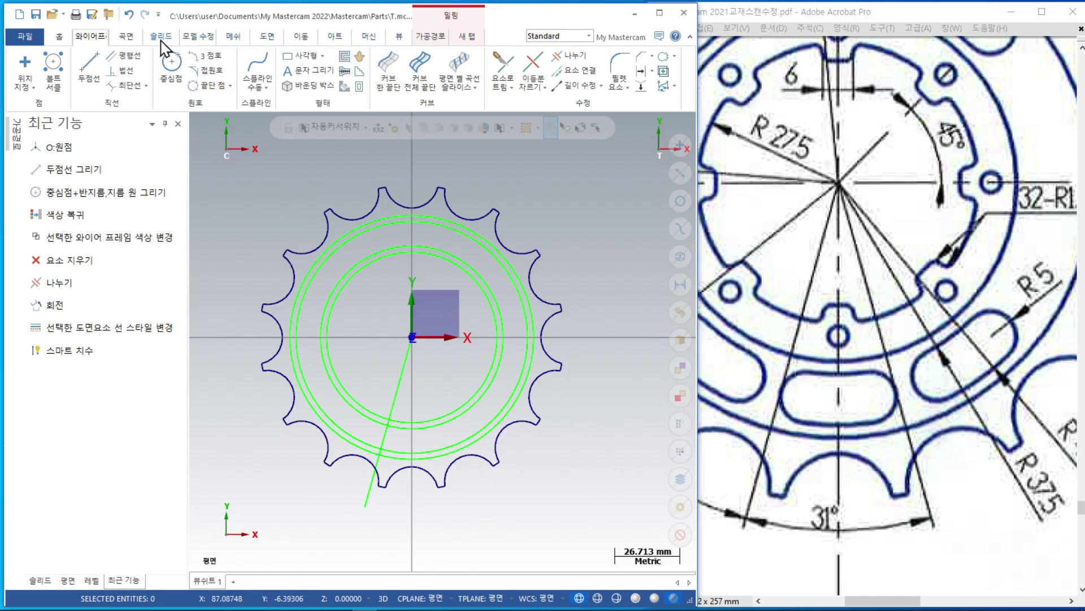
left_click(301, 38)
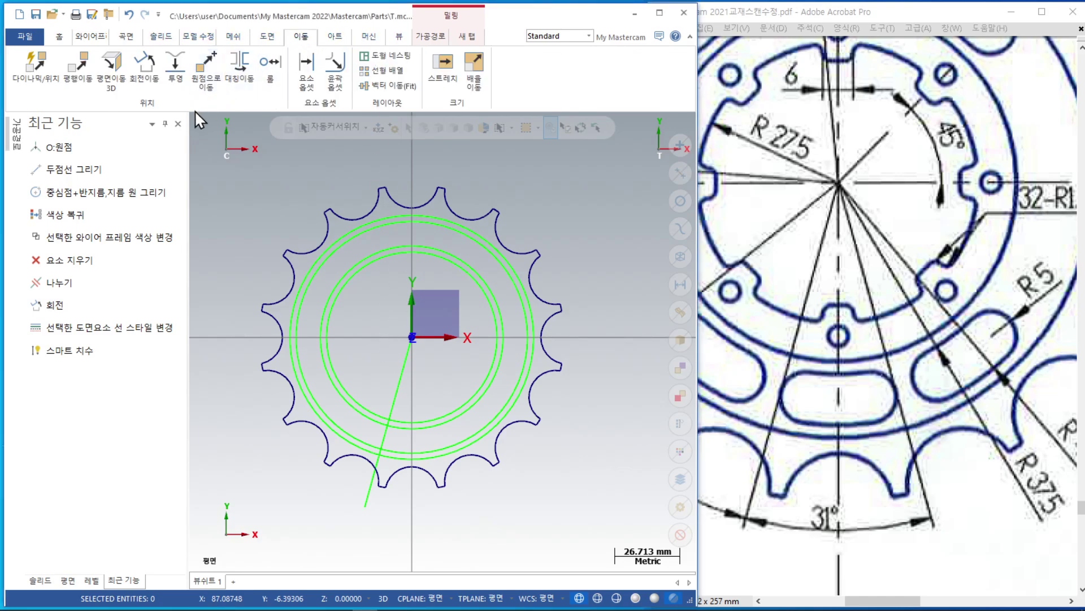
left_click(240, 67)
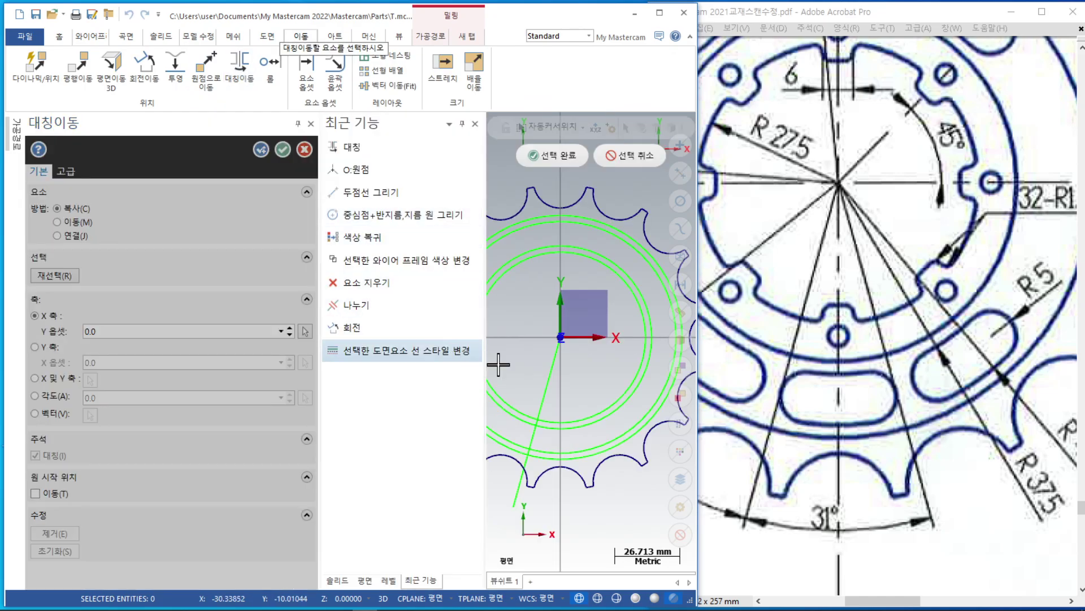
left_click(543, 396)
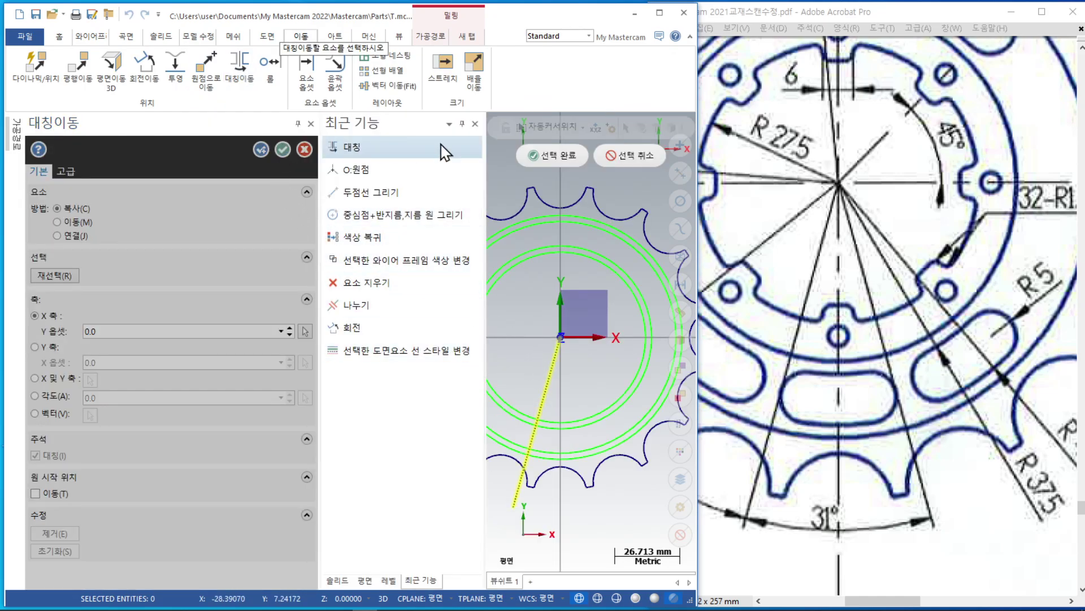
left_click(557, 155)
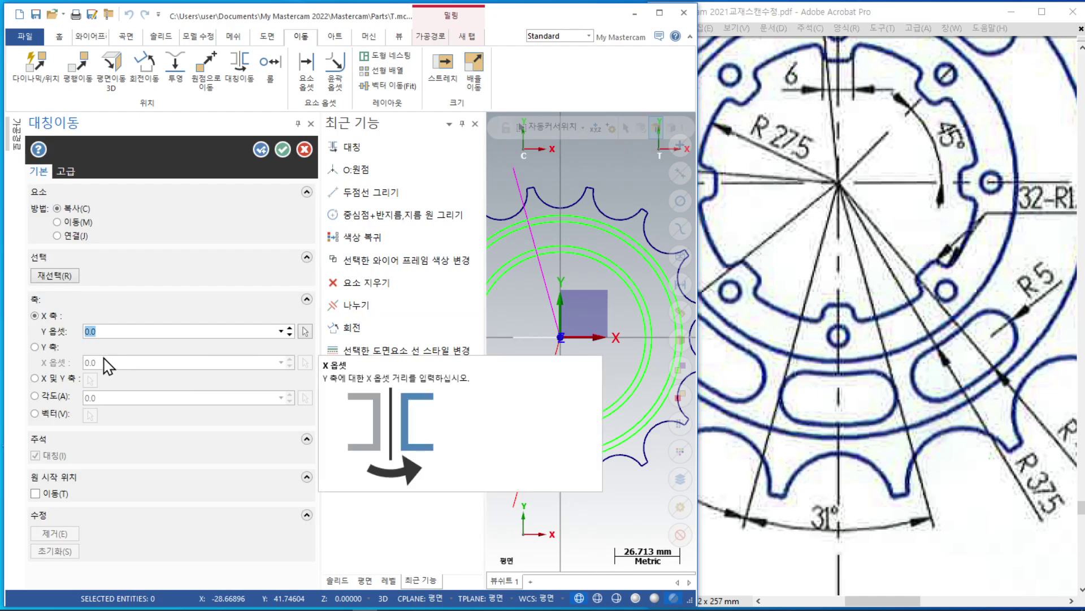
left_click(35, 347)
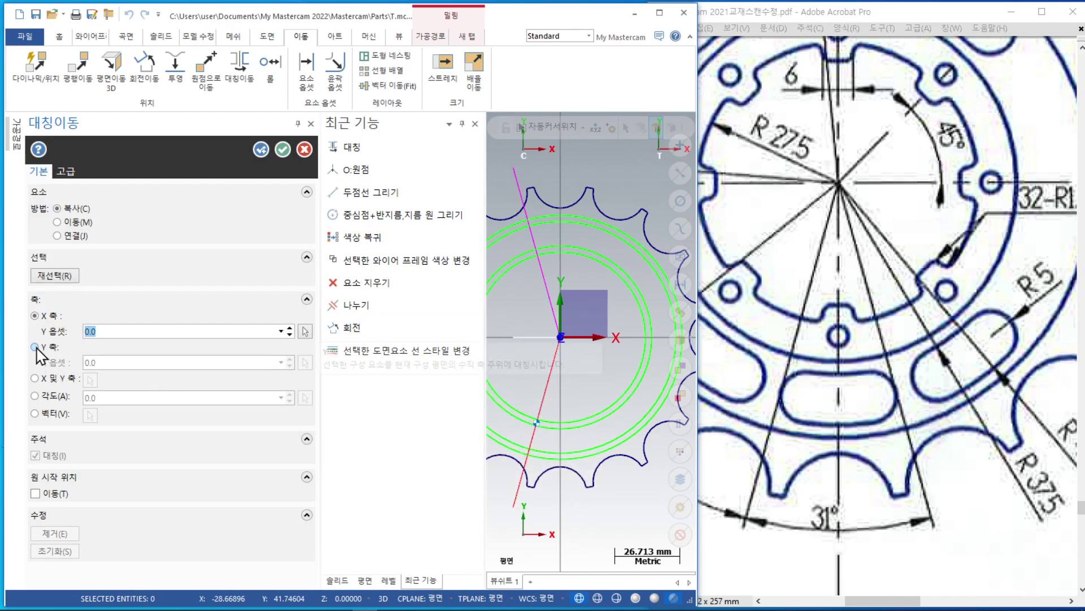
left_click(286, 147)
Draw a three-entity tangent arc touching the original angled line and the R37.5 and R47.5 circles at the bottom slot's end
scroll(443, 515, "up", 7)
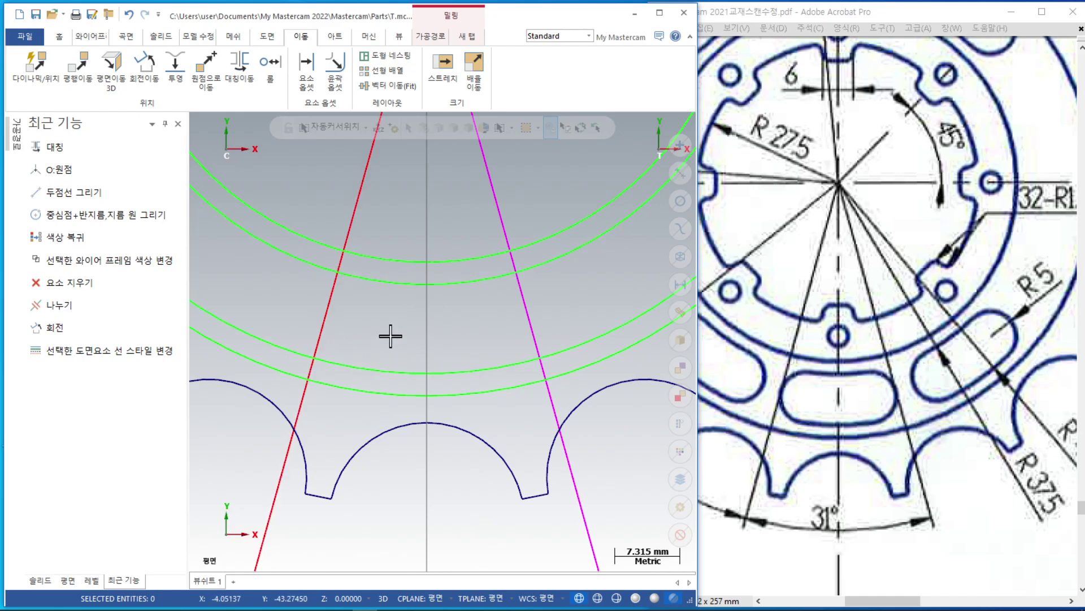
left_click(90, 36)
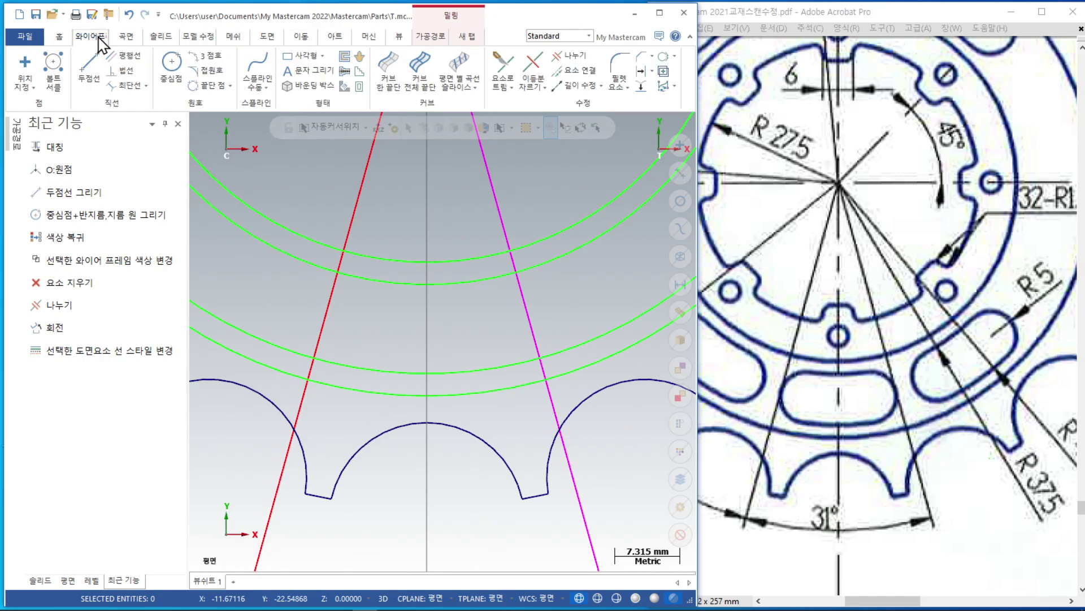
left_click(208, 70)
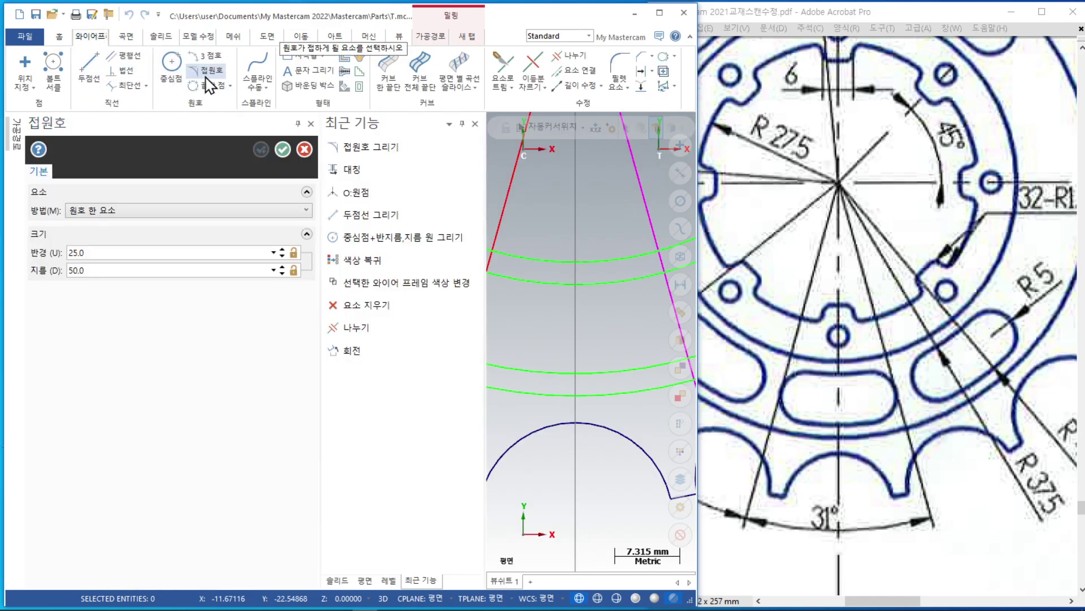
left_click(178, 211)
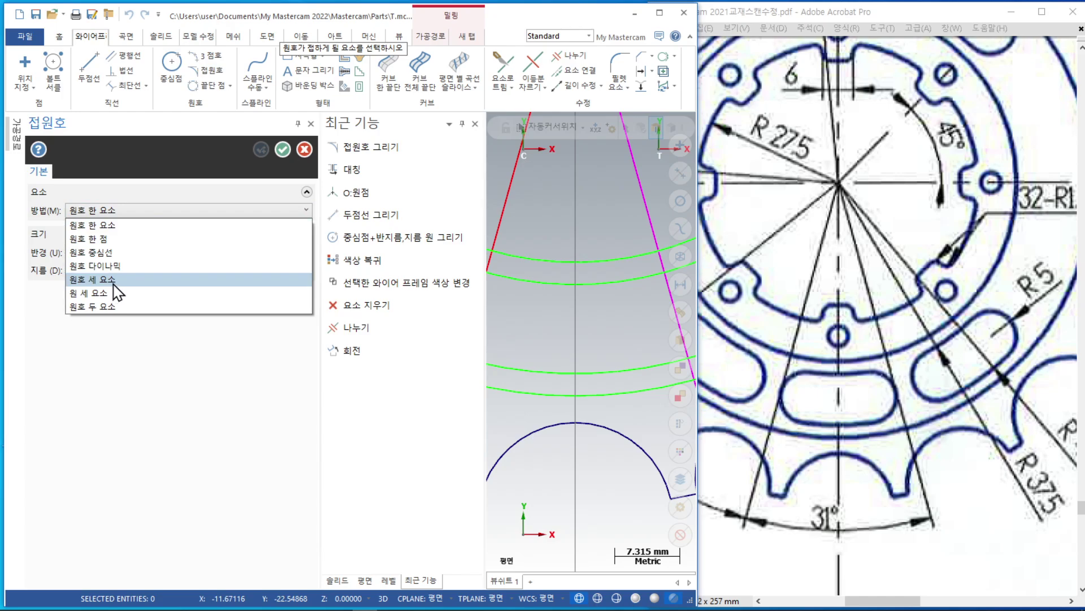
left_click(93, 279)
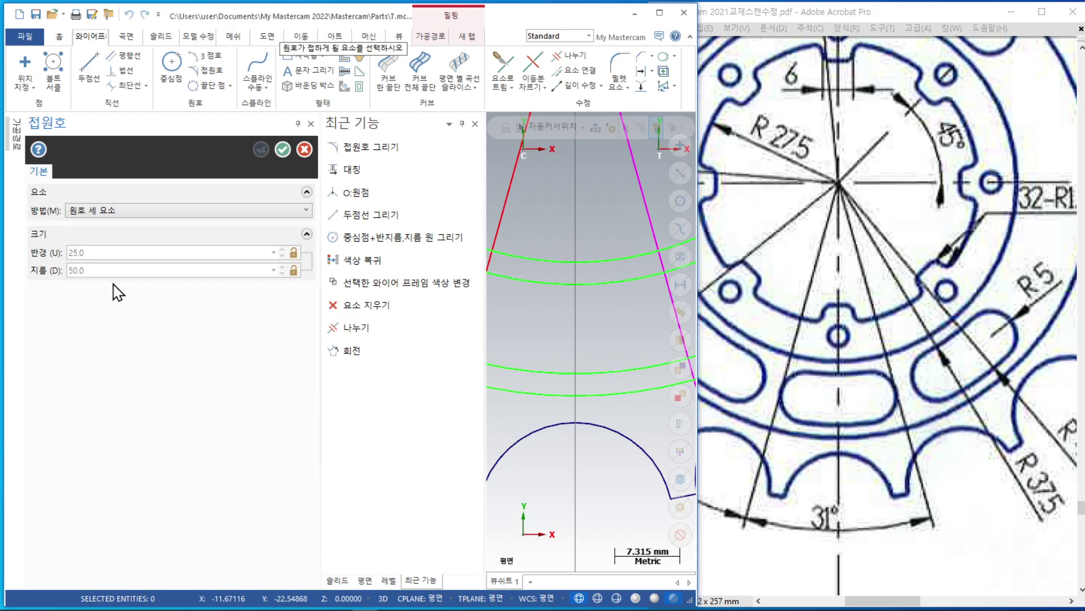
scroll(616, 288, "down", 2)
left_click(529, 314)
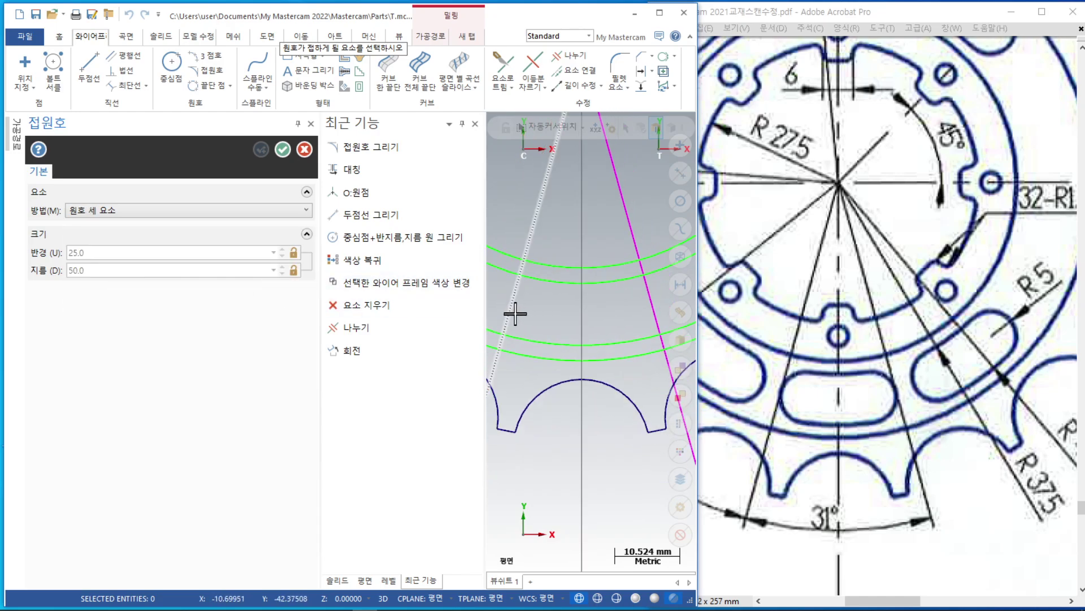
left_click(548, 288)
left_click(546, 336)
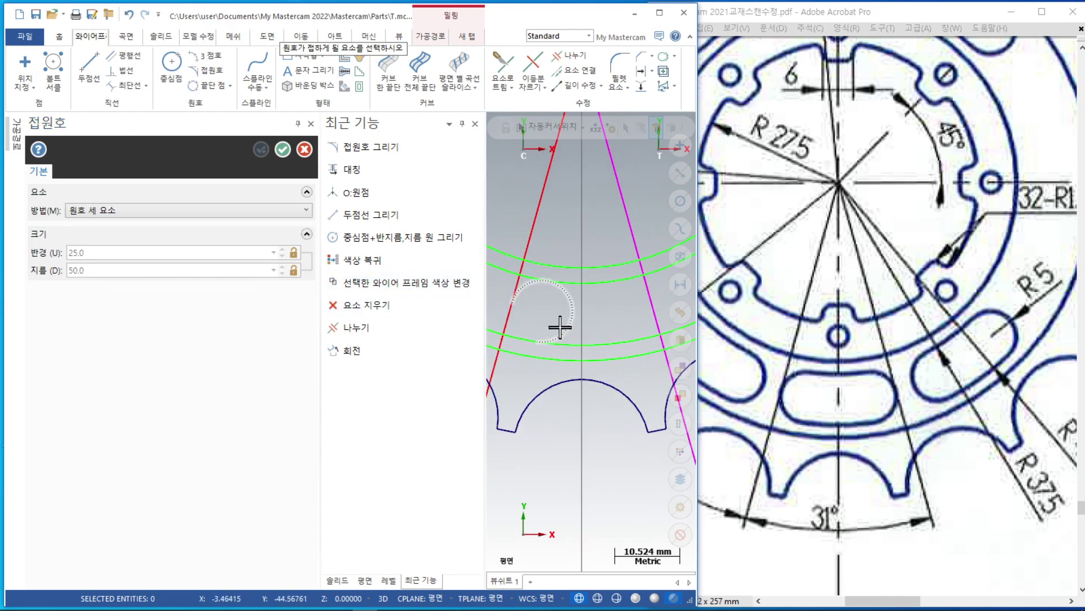
Draw a second three-entity tangent arc touching the mirrored angled line and the R37.5 and R47.5 circles, and finish the arcs
left_click(644, 301)
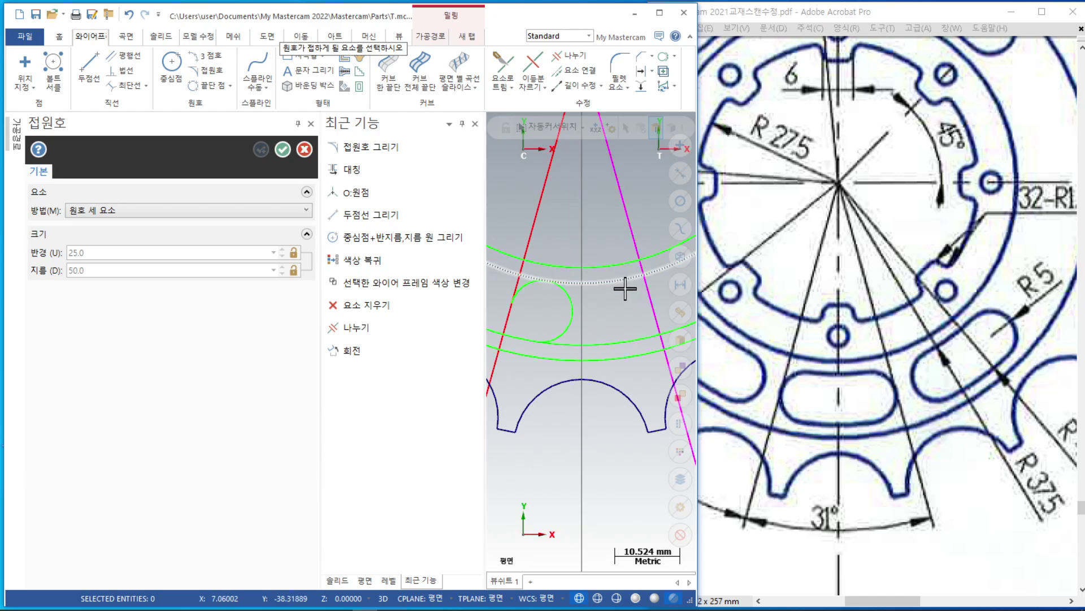
left_click(625, 290)
left_click(632, 335)
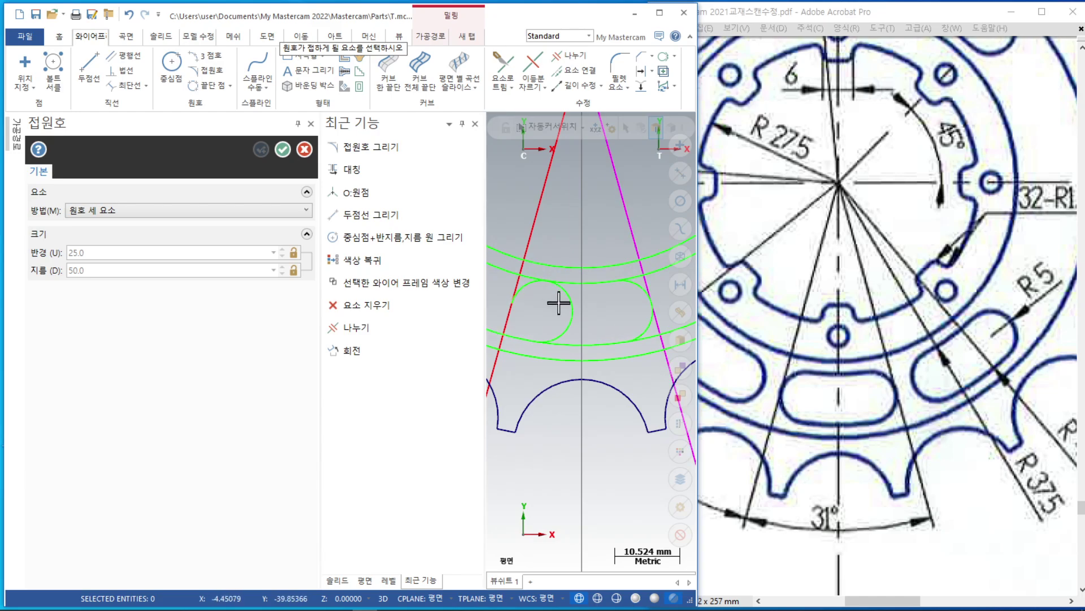
left_click(285, 150)
Delete the end arc that bulges into the slot and replace it with a copy of the other end arc mirrored about the Y axis
scroll(450, 260, "up", 3)
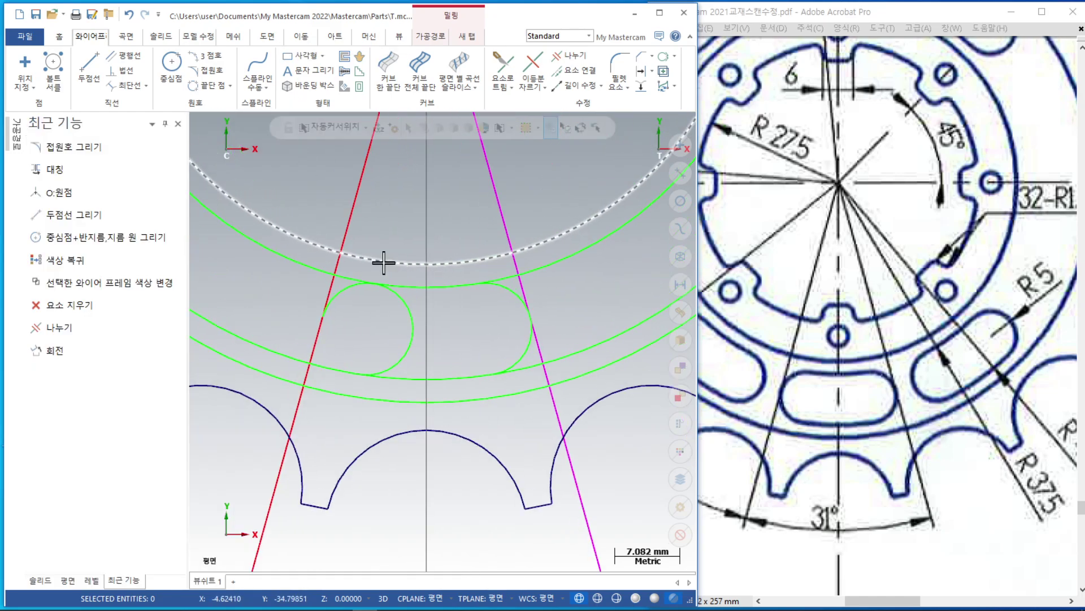
left_click(423, 347)
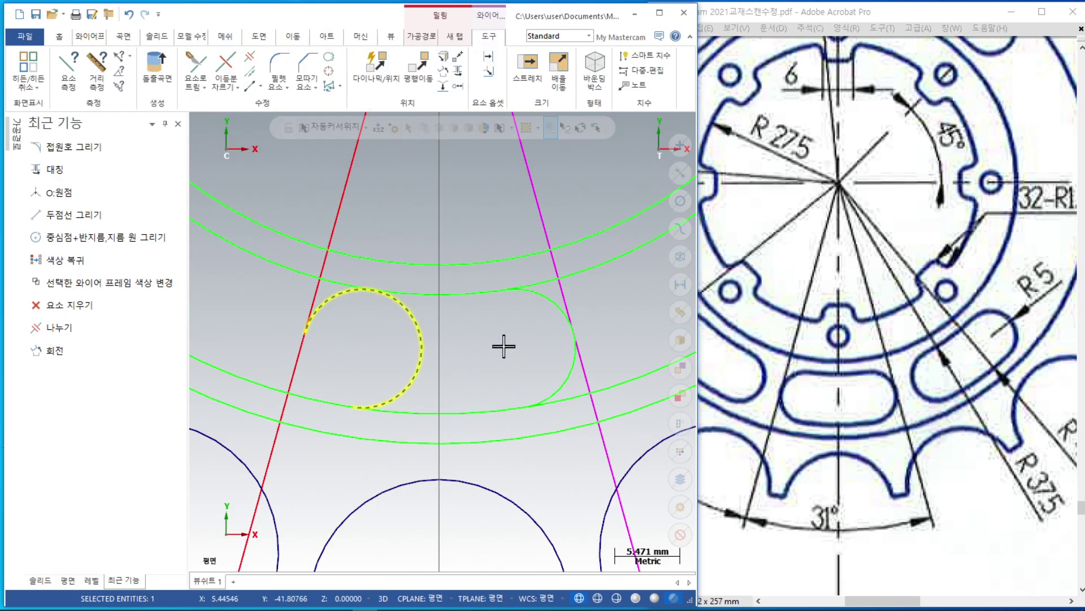
key("Delete")
left_click(538, 303)
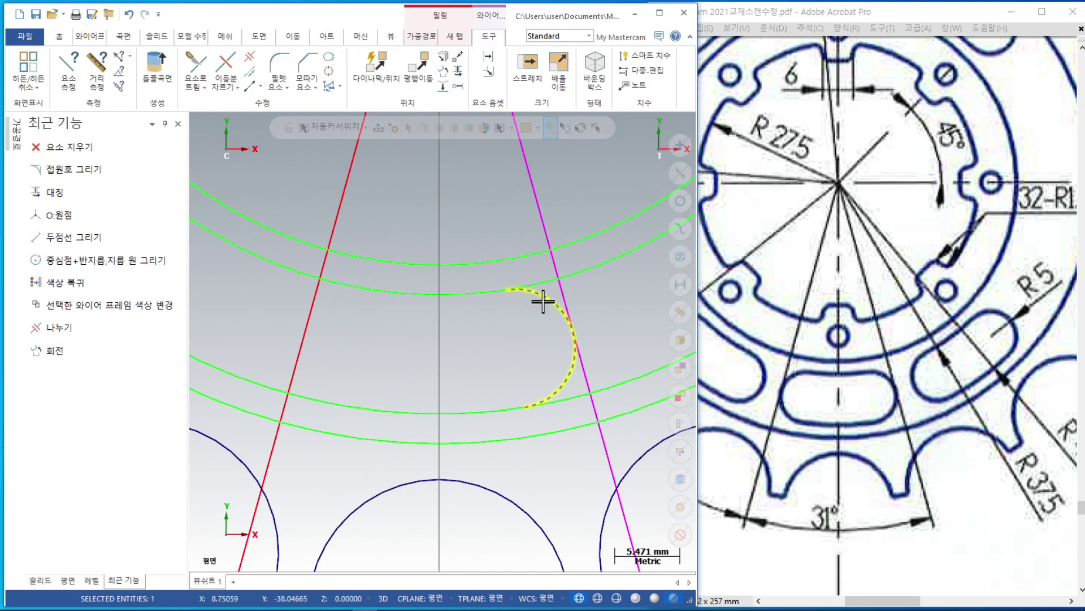
left_click(294, 36)
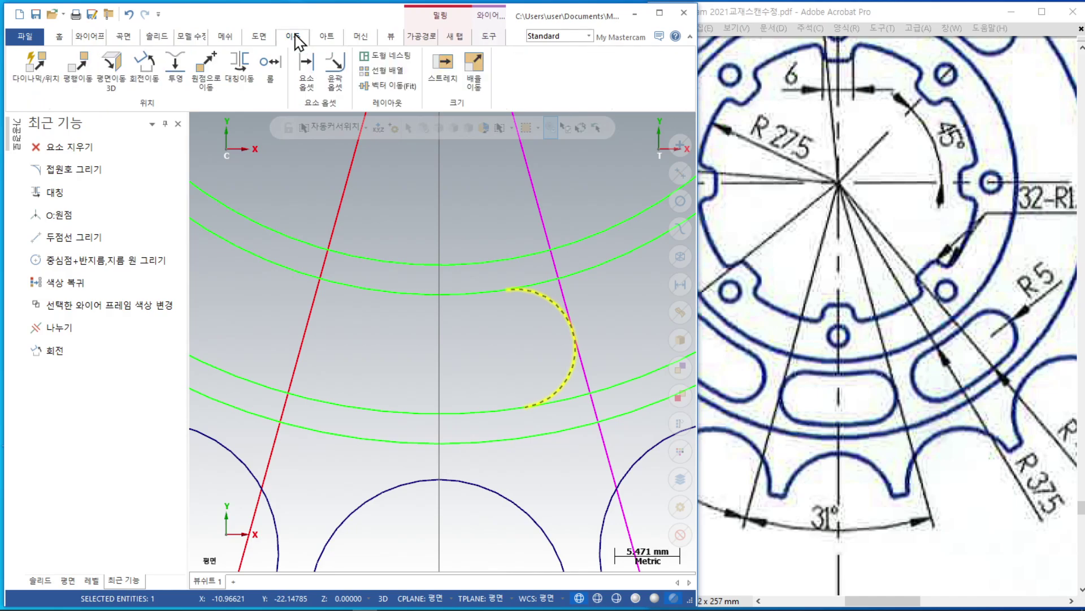
left_click(65, 193)
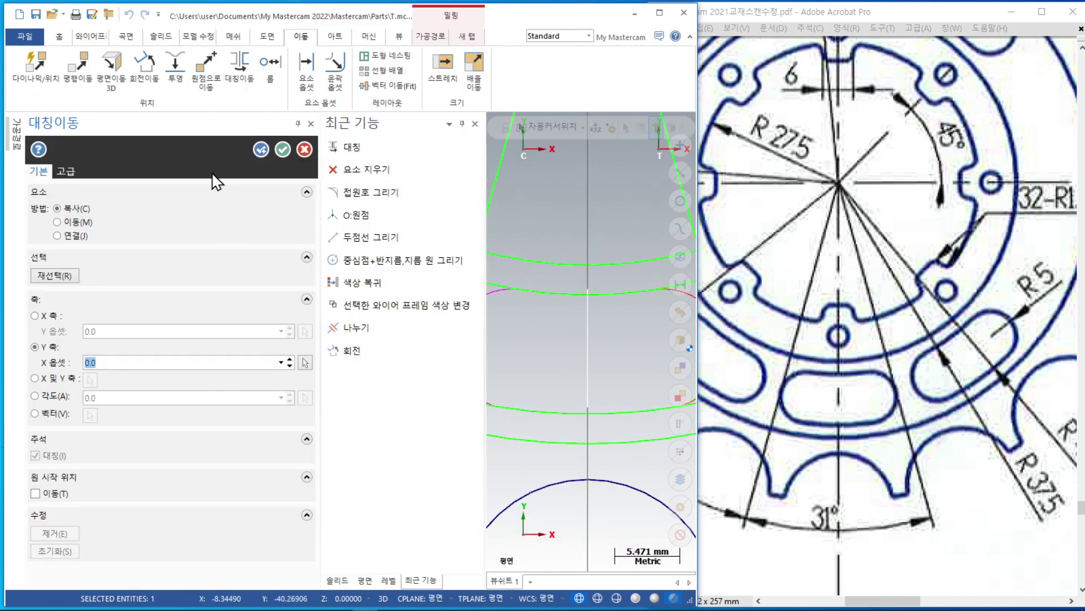
left_click(282, 149)
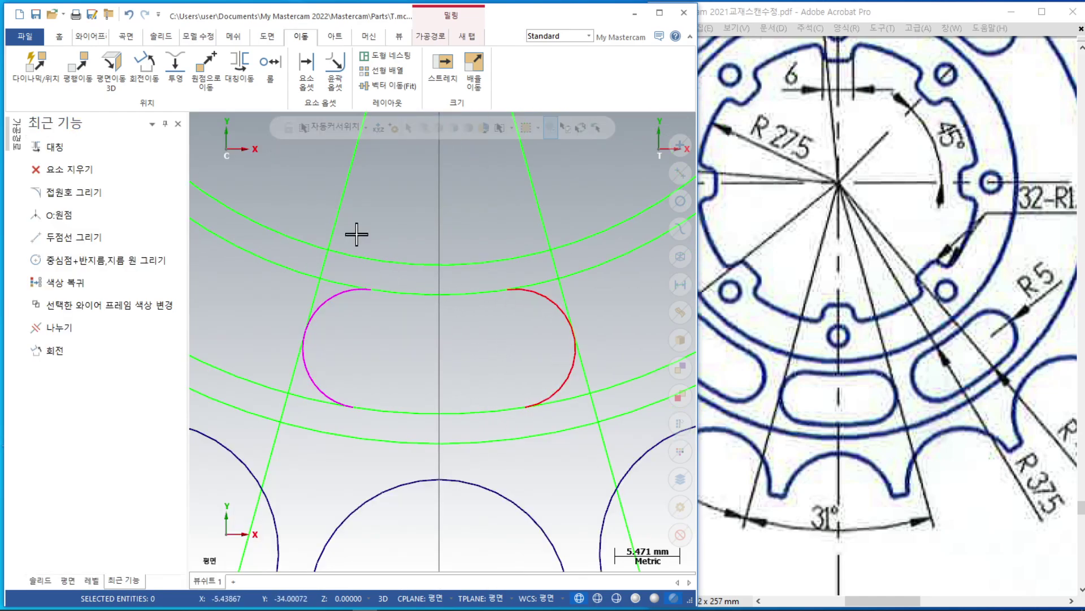
Try to trim the mirrored end arc with the R37.5 and R47.5 circles using the three-entity trim, in a maximized window
left_click(100, 38)
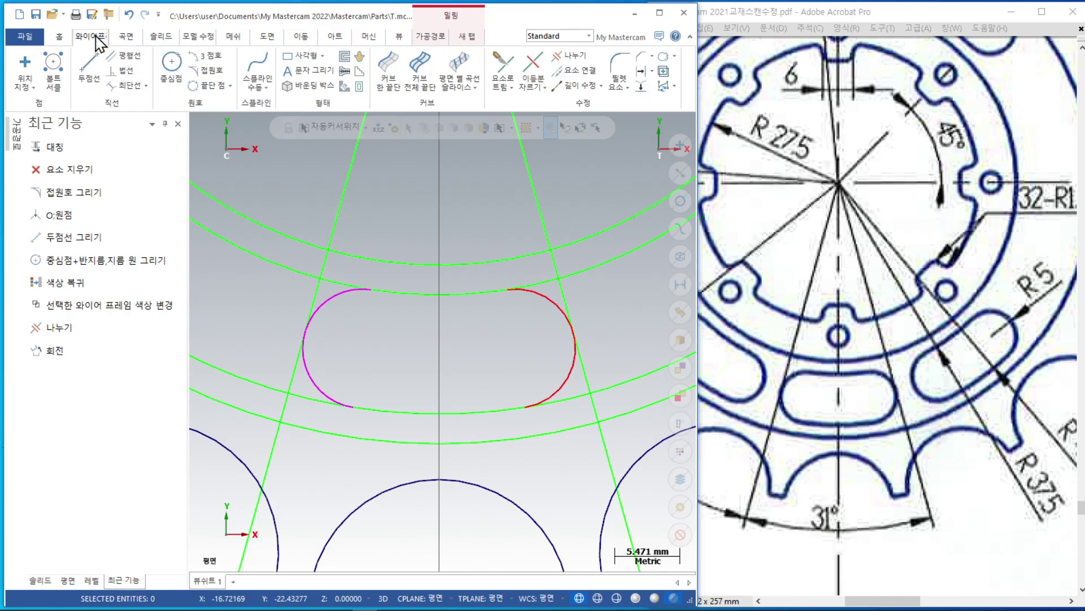
left_click(513, 63)
left_click(93, 277)
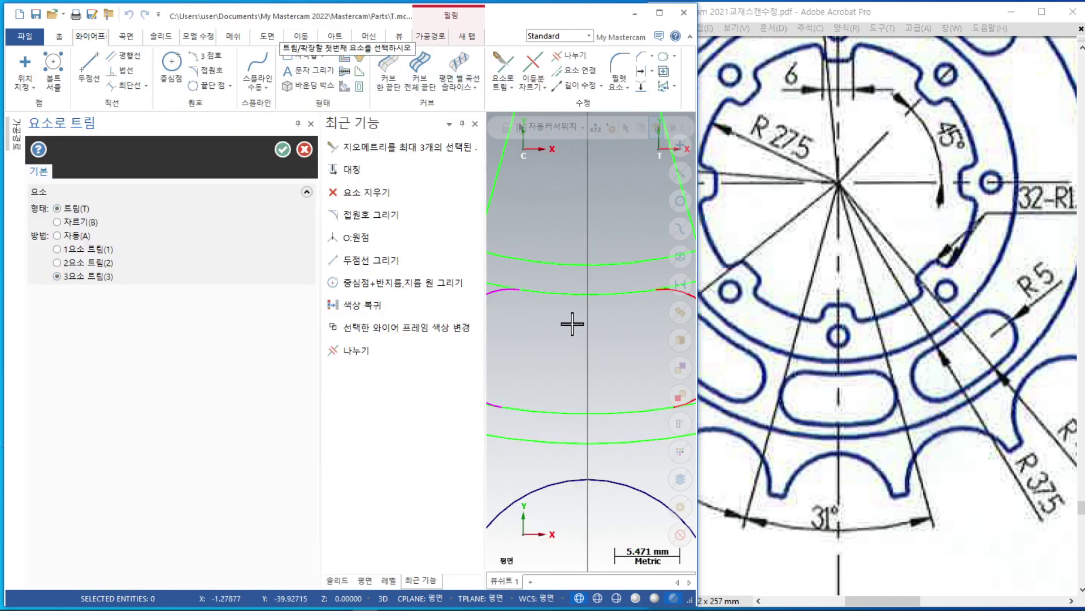
left_click(659, 13)
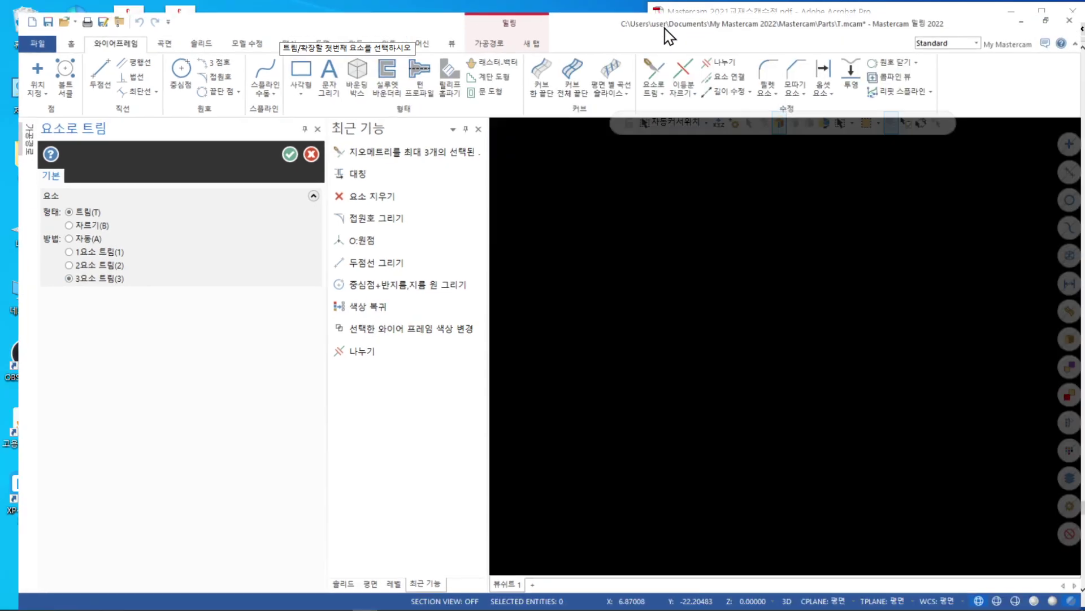
scroll(837, 362, "up", 1)
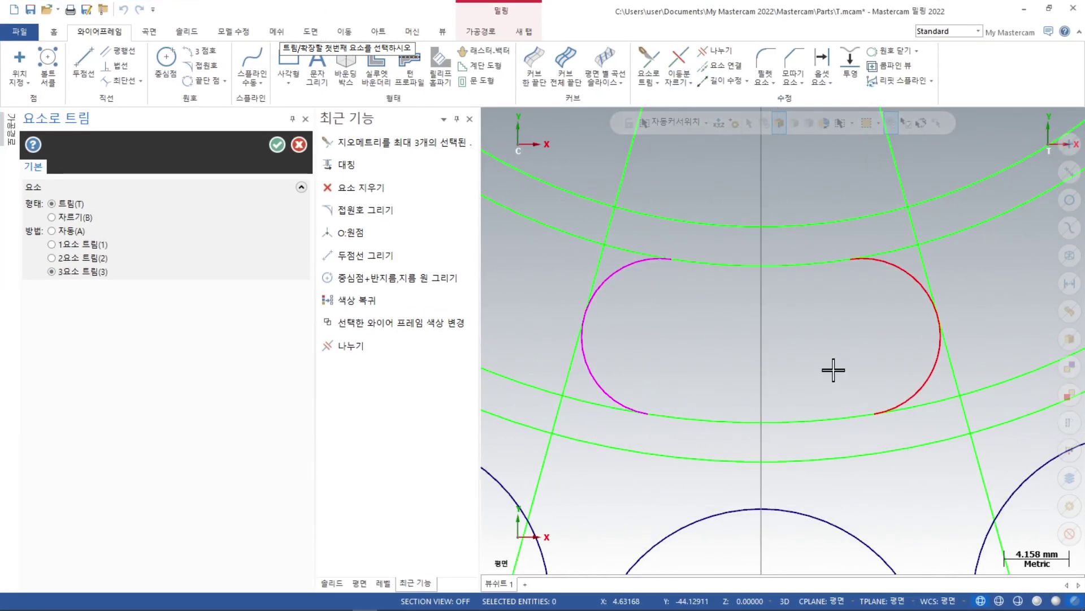
left_click(612, 278)
left_click(703, 263)
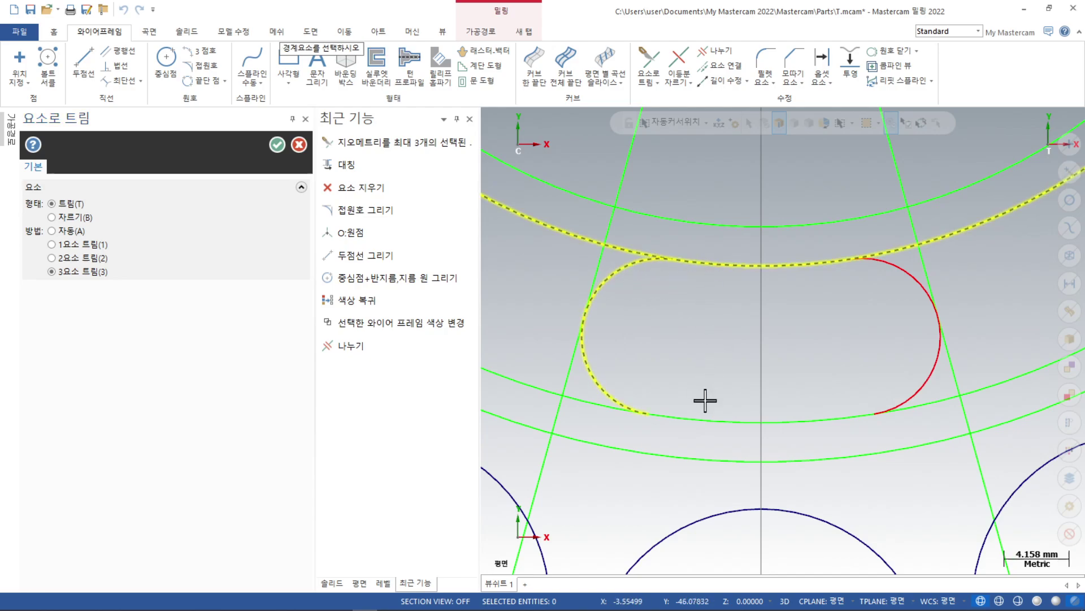
left_click(697, 421)
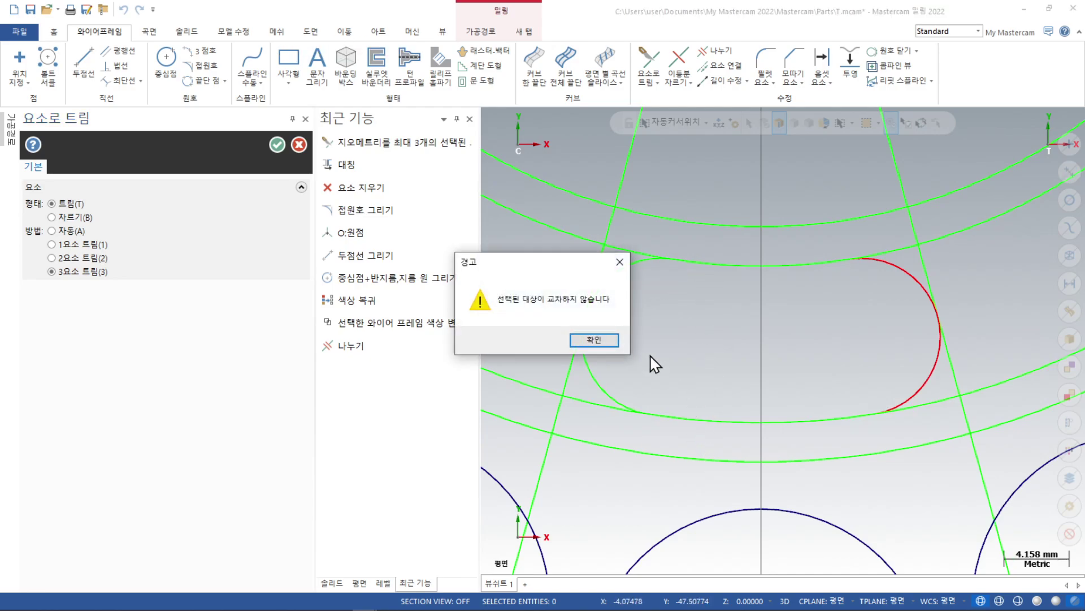
left_click(602, 342)
Trim the R37.5 and R47.5 circles to the mirrored end arc with the one-entity trim, keeping the portions inside the slot
scroll(729, 313, "up", 2)
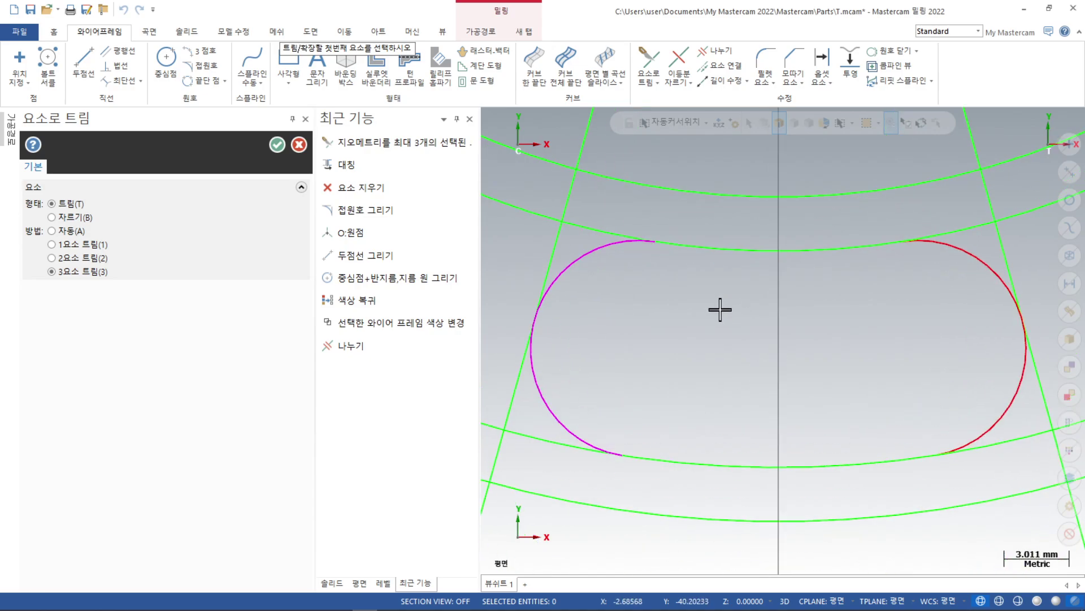
scroll(720, 308, "up", 1)
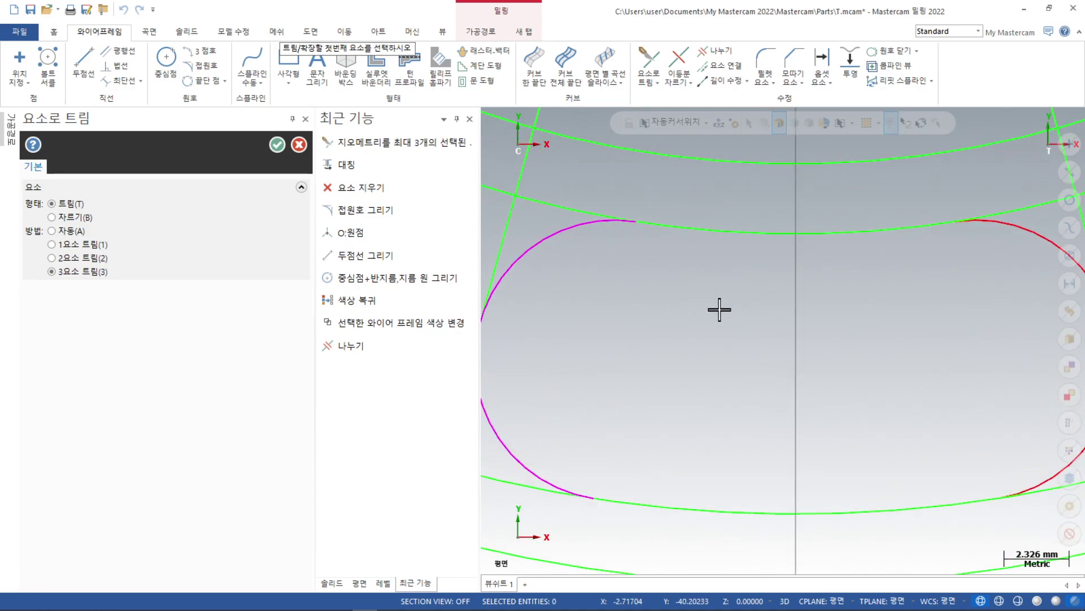
left_click(88, 245)
left_click(699, 228)
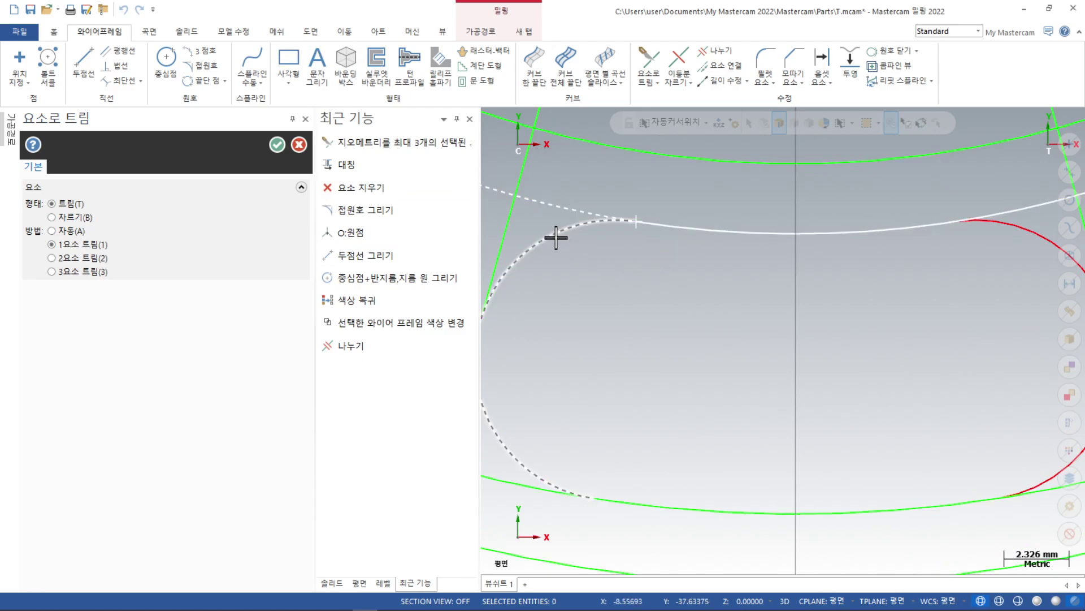
left_click(555, 236)
left_click(575, 487)
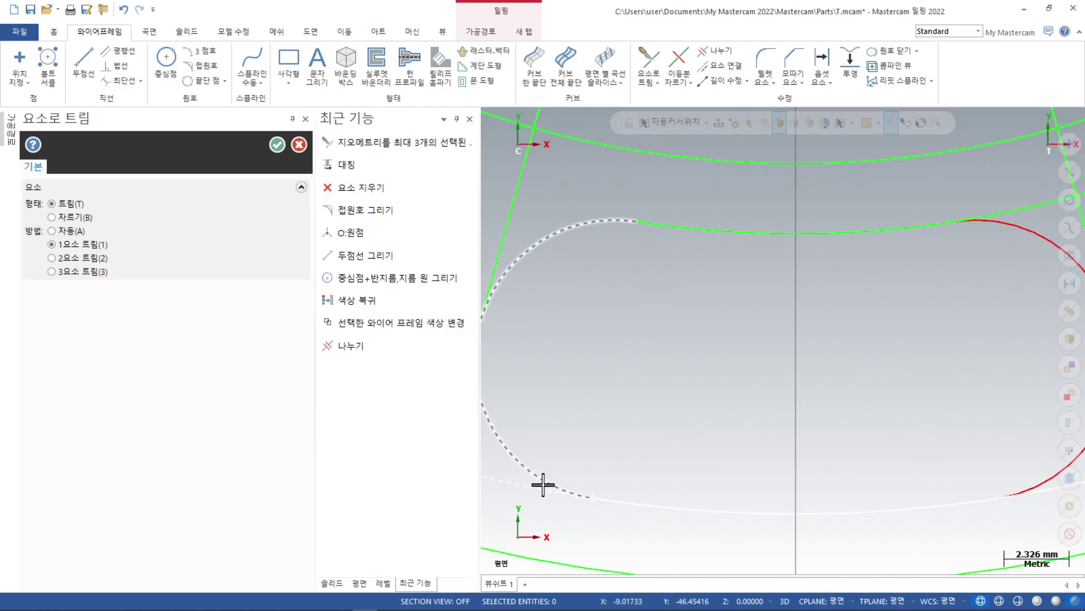
left_click(544, 475)
Trim the R37.5 and R47.5 arcs to the original end arc with the one-entity trim to close the slot, and finish trimming
scroll(643, 403, "down", 2)
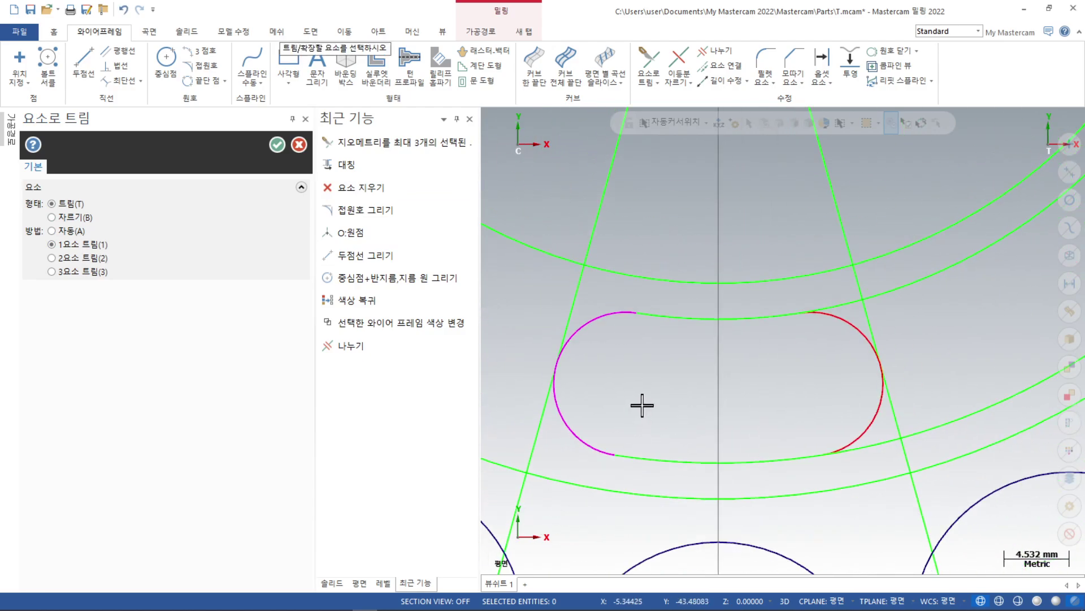
left_click(760, 316)
left_click(834, 320)
left_click(772, 455)
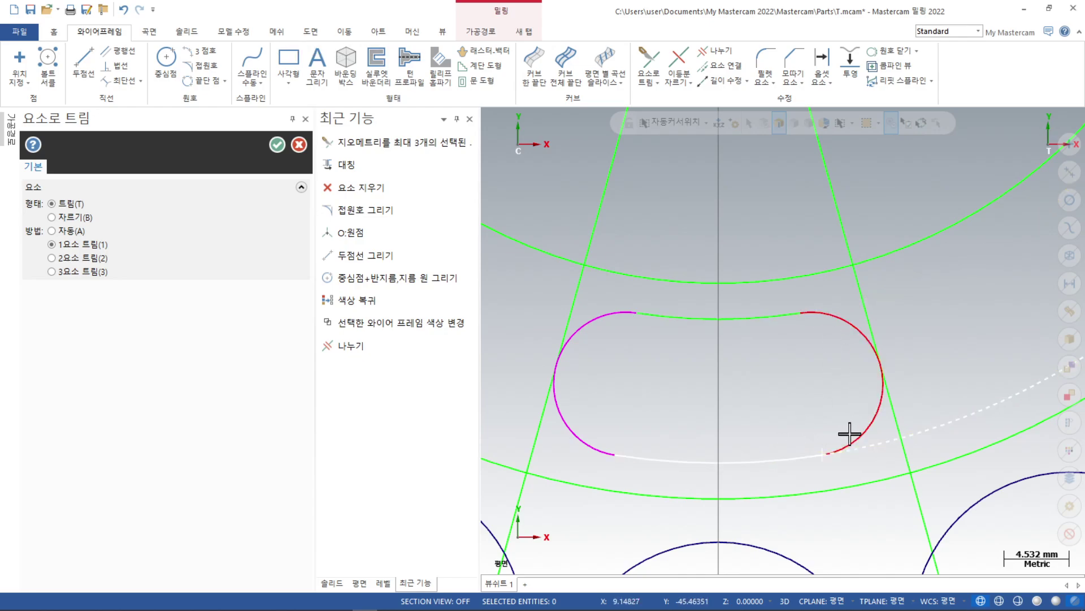
left_click(850, 434)
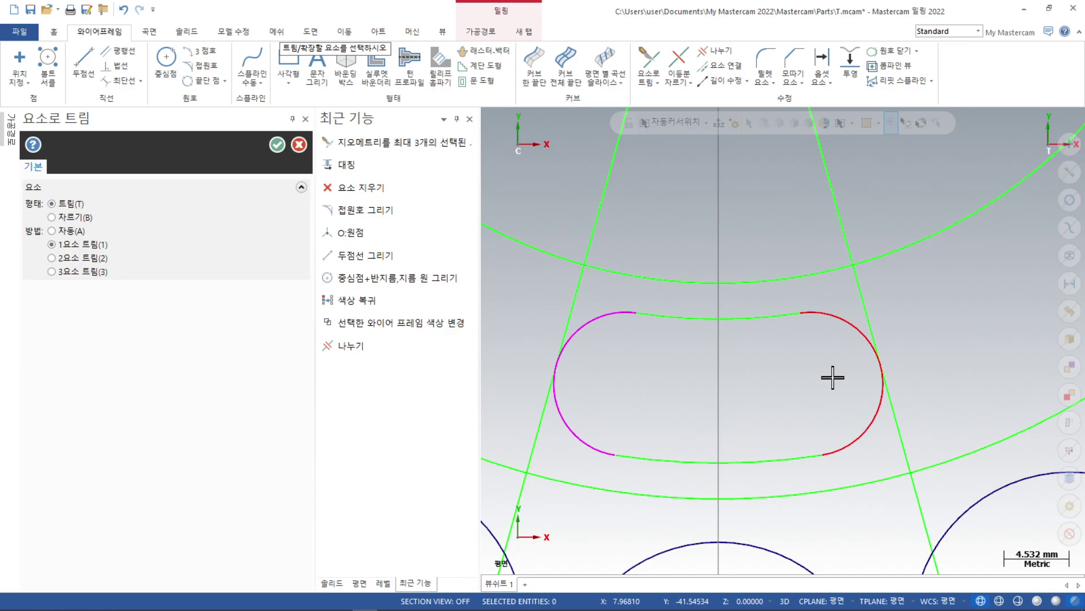
left_click(277, 145)
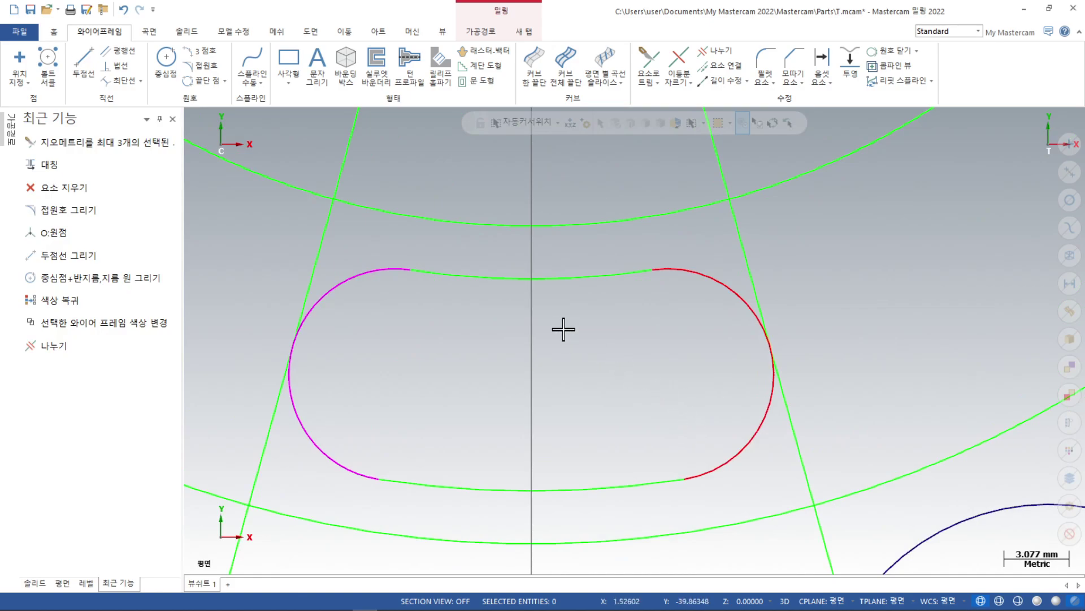
Check that the slot outline selects as one closed chain, deselect it, and clear the result colors
left_click(559, 279)
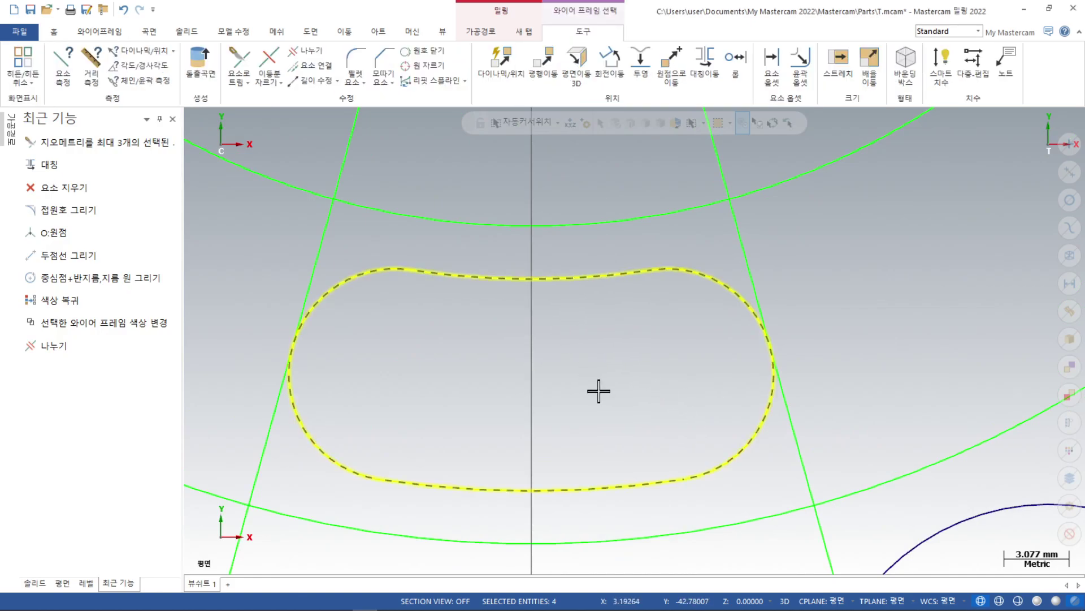
key("Escape")
scroll(596, 395, "down", 3)
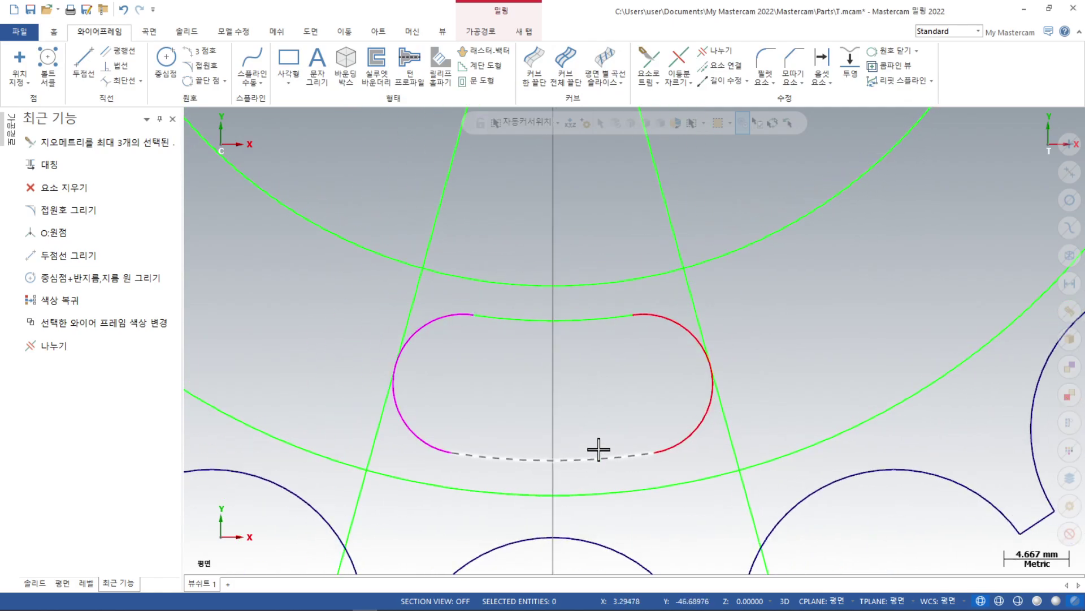
scroll(595, 427, "down", 2)
right_click(701, 232)
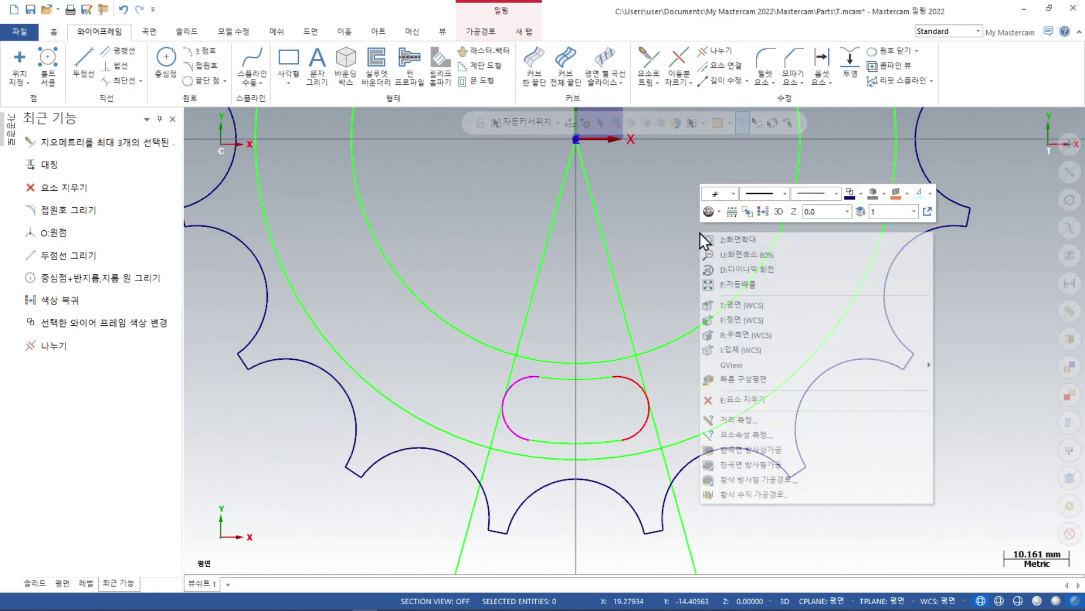
left_click(763, 211)
Delete the two angled construction lines that bound the bottom slot
scroll(676, 356, "down", 1)
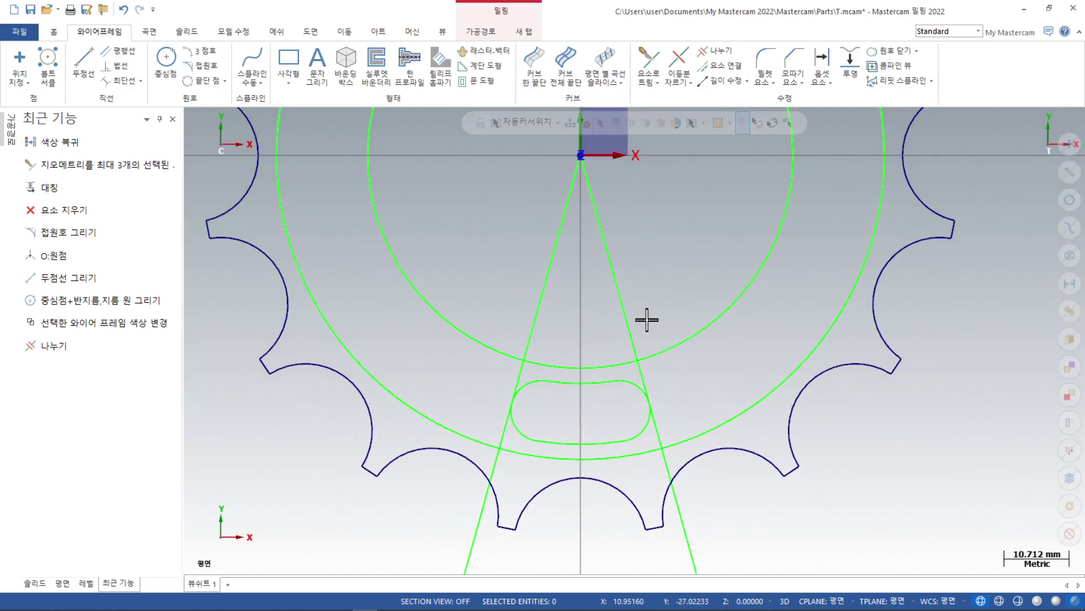
left_click(606, 301)
left_click(543, 290)
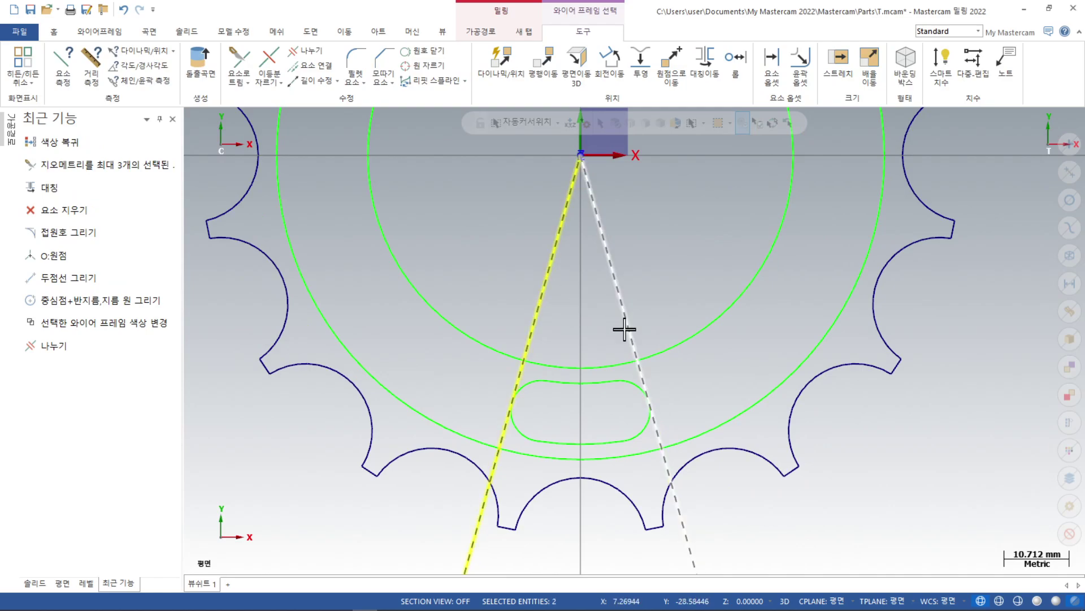
key("Delete")
scroll(603, 417, "down", 4)
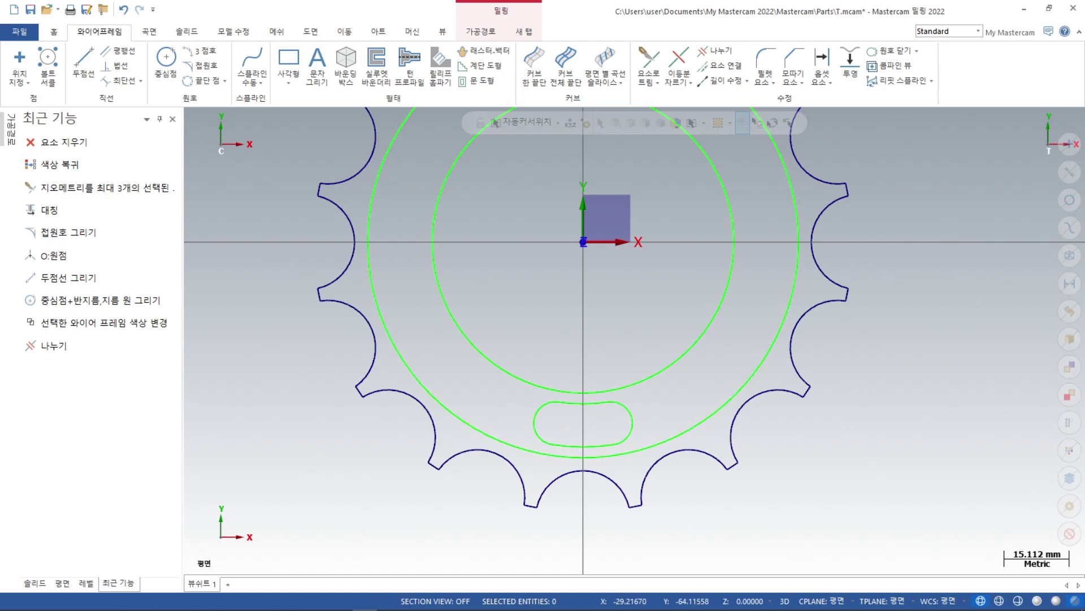
Examine the slot arrangement and spacing angle on the PDF drawing in Adobe Acrobat, and return to Mastercam in a maximized window
left_click(1049, 8)
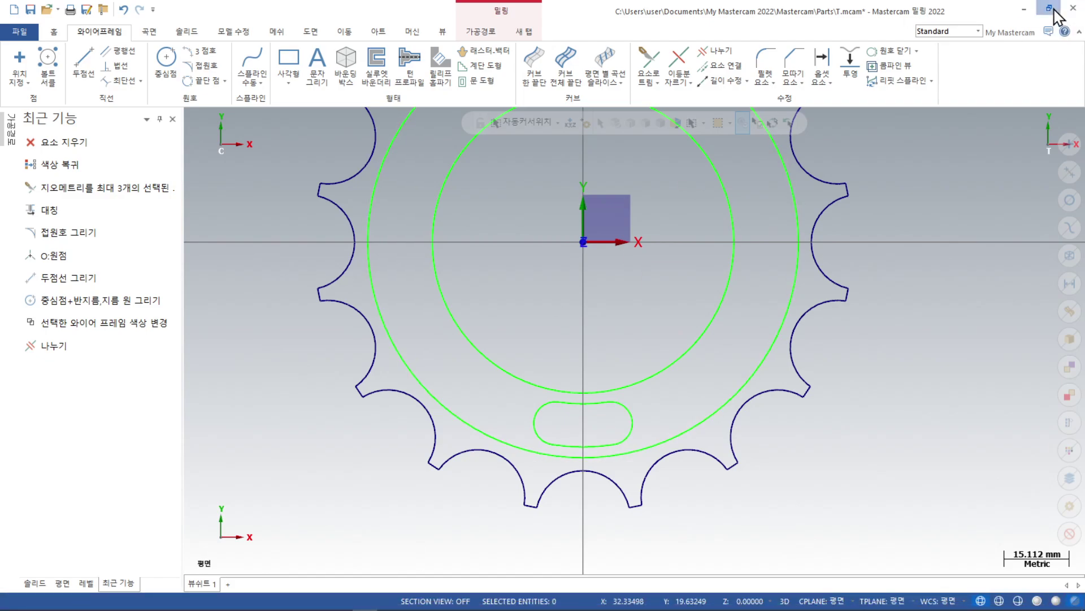
scroll(906, 404, "down", 3)
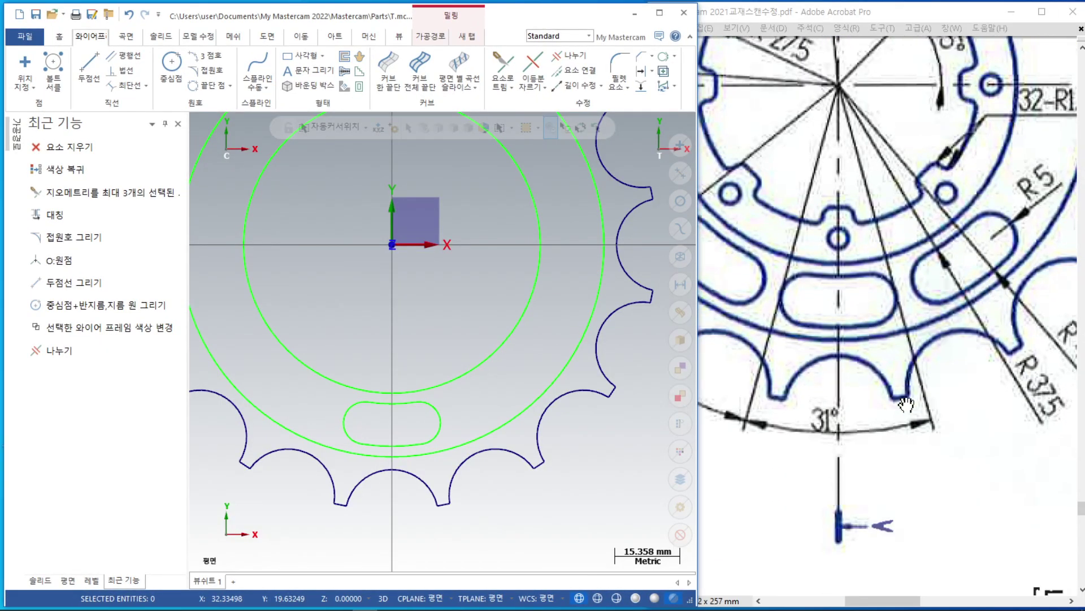
left_click(907, 20)
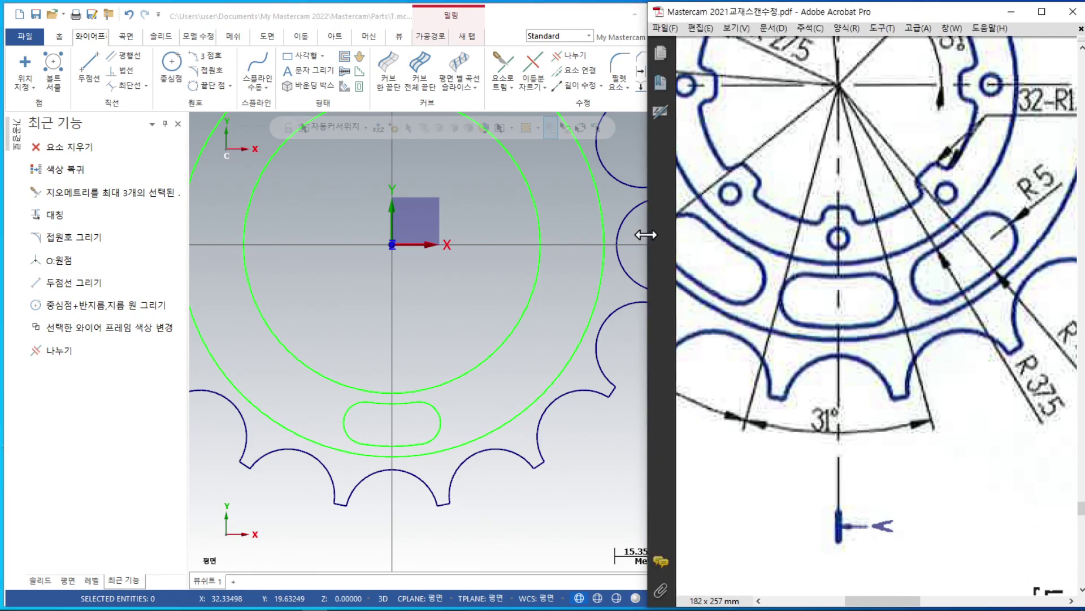
left_click_drag(645, 235, 361, 235)
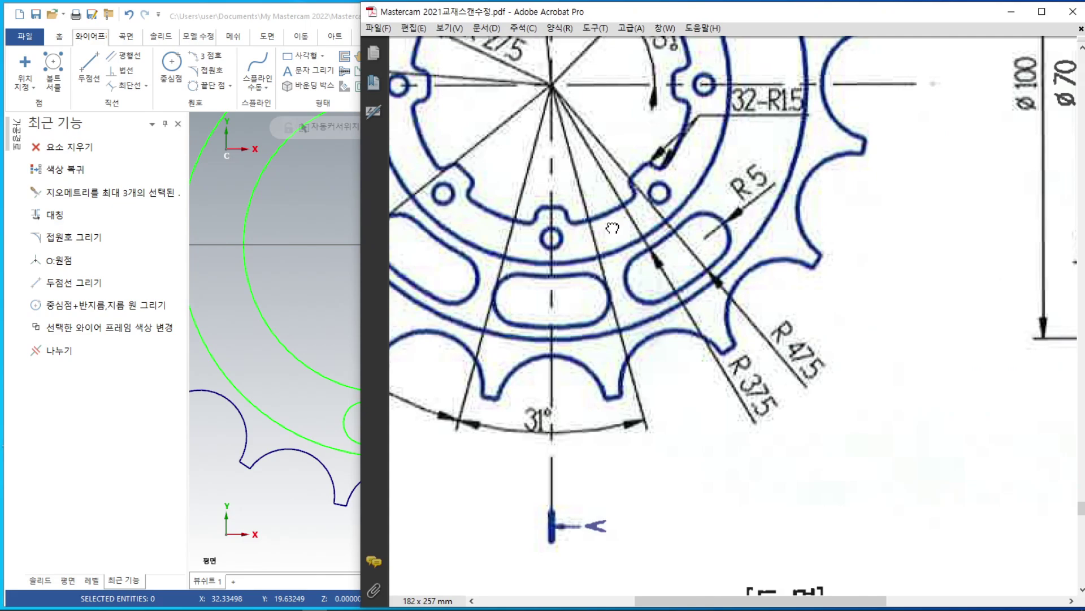
mouse_move(612, 228)
left_mouse_down()
mouse_move(790, 411)
mouse_move(797, 377)
left_mouse_up()
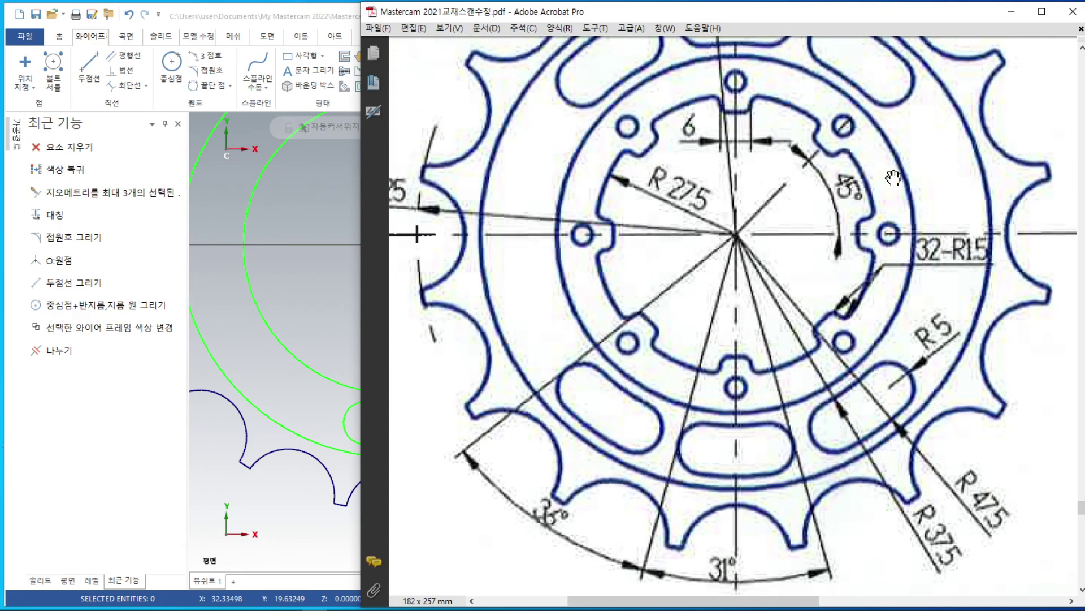
left_click(252, 20)
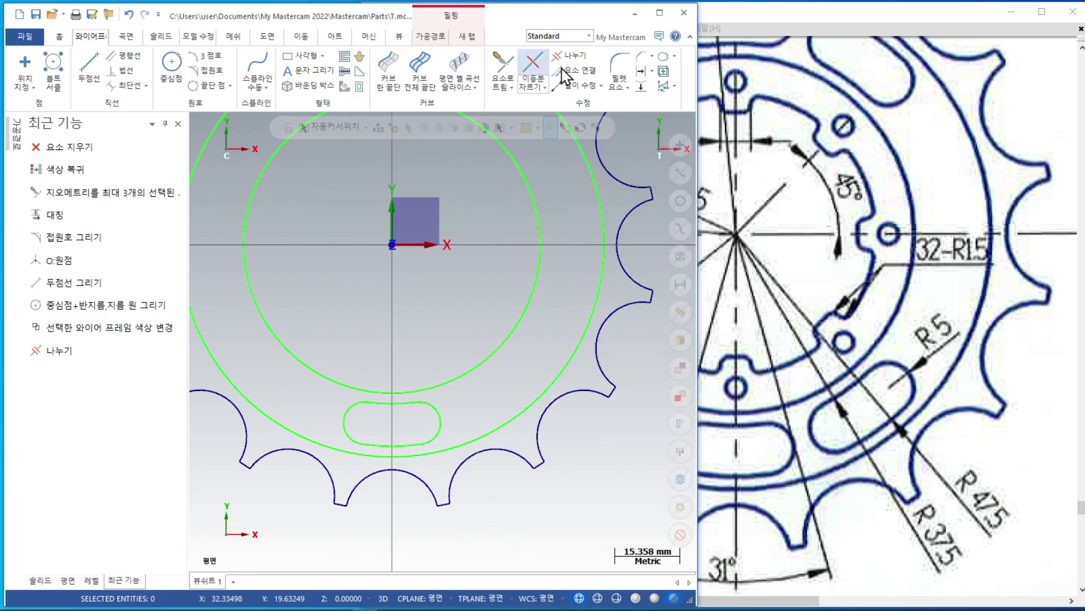
double_click(664, 23)
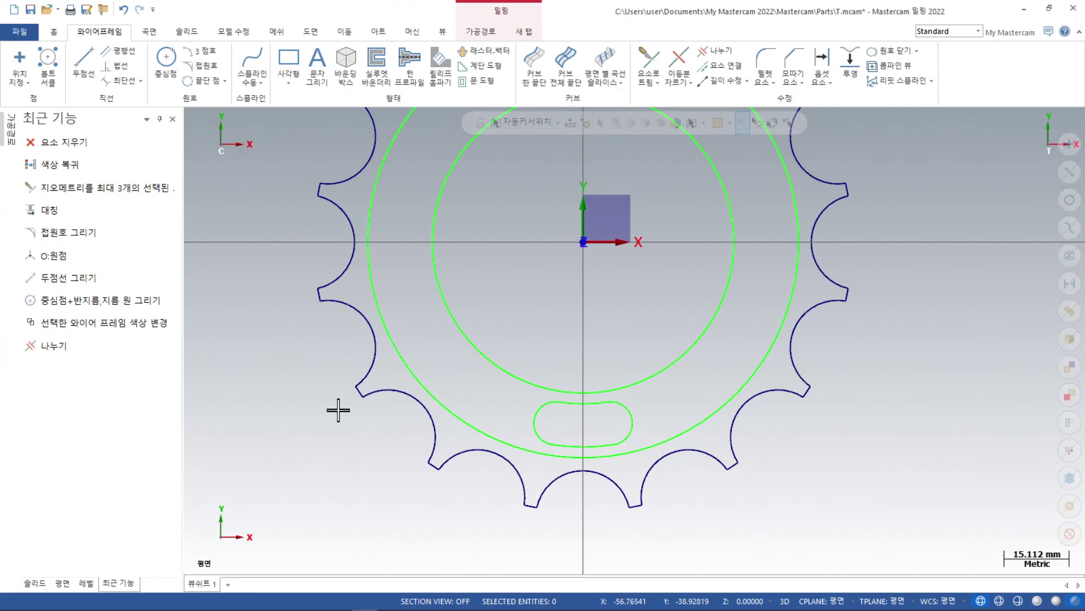
Recheck the angular offset between the lower slots on the PDF drawing in Adobe Acrobat, and bring Mastercam back full-size
left_click(1049, 8)
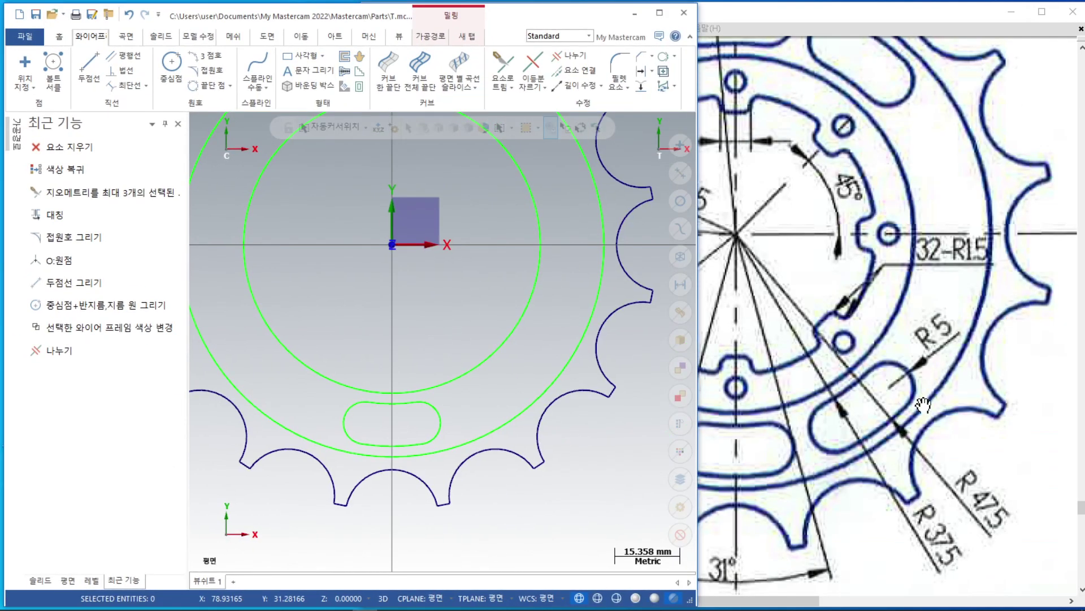
left_click(827, 353)
left_click_drag(827, 354, 907, 330)
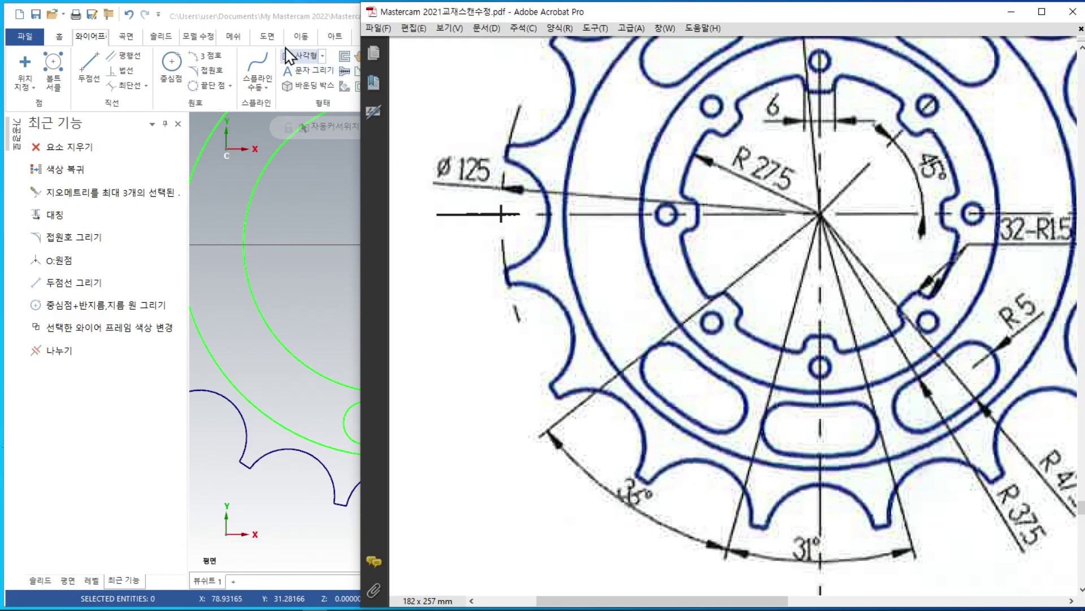
left_click(294, 16)
left_click(660, 13)
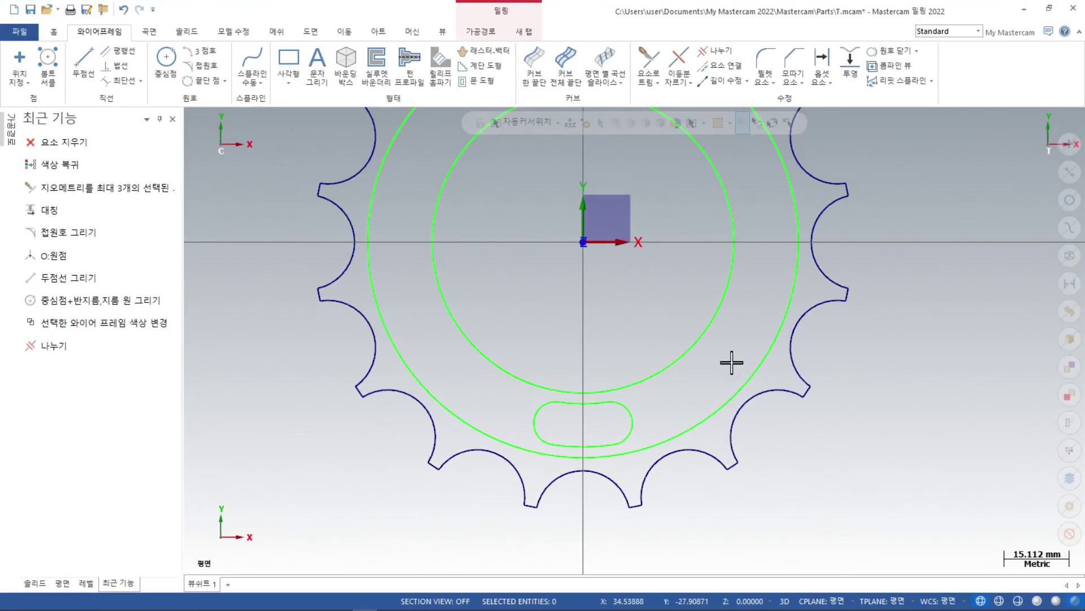
Set up a rotated copy of the bottom slot chain about the origin with 1 instance at 36°
double_click(615, 404)
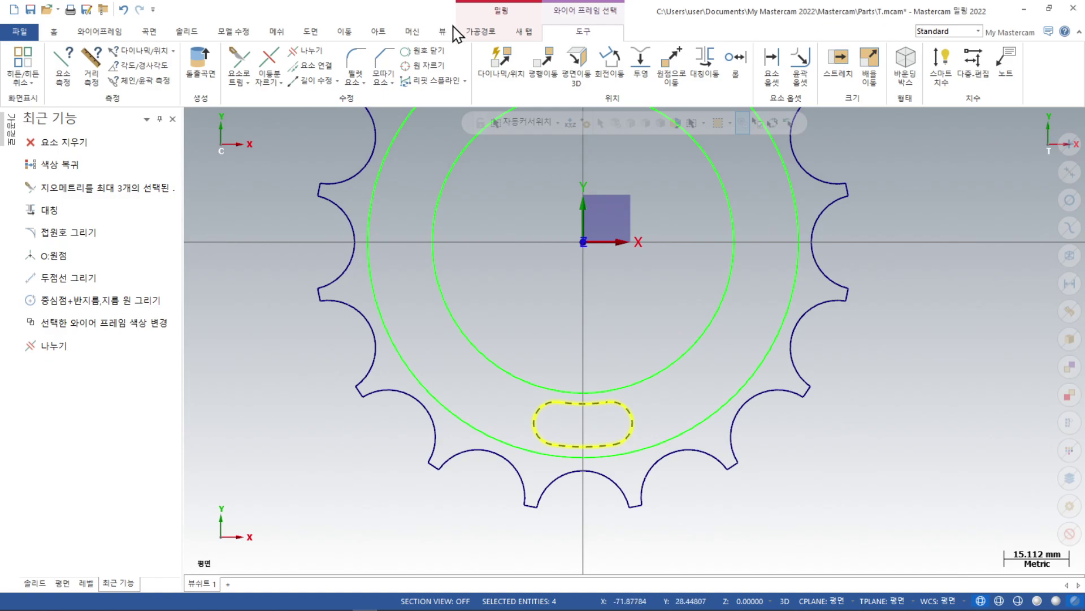
left_click(346, 32)
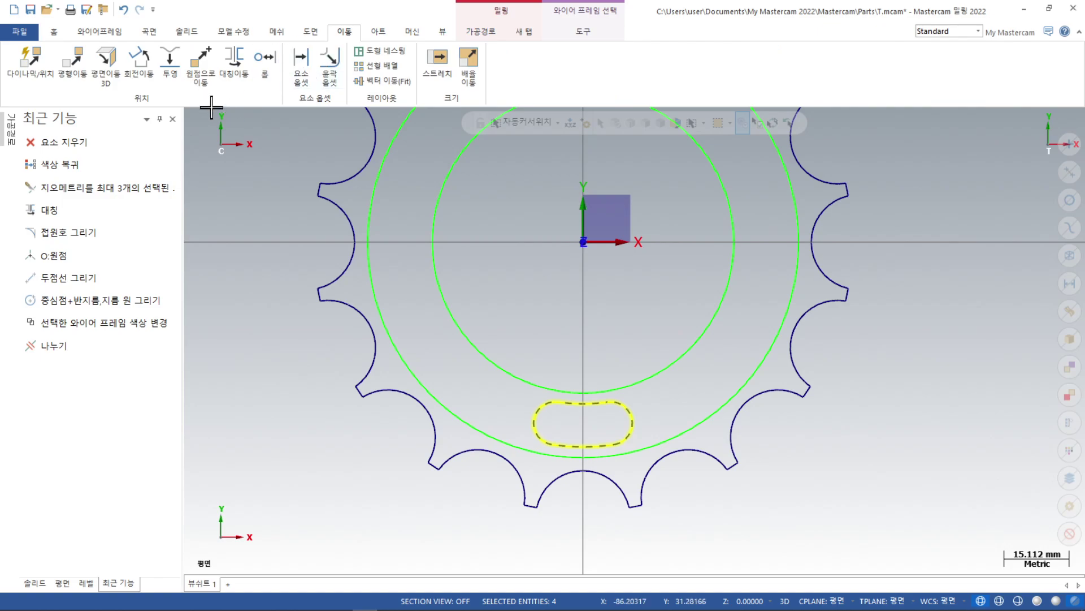
left_click(139, 61)
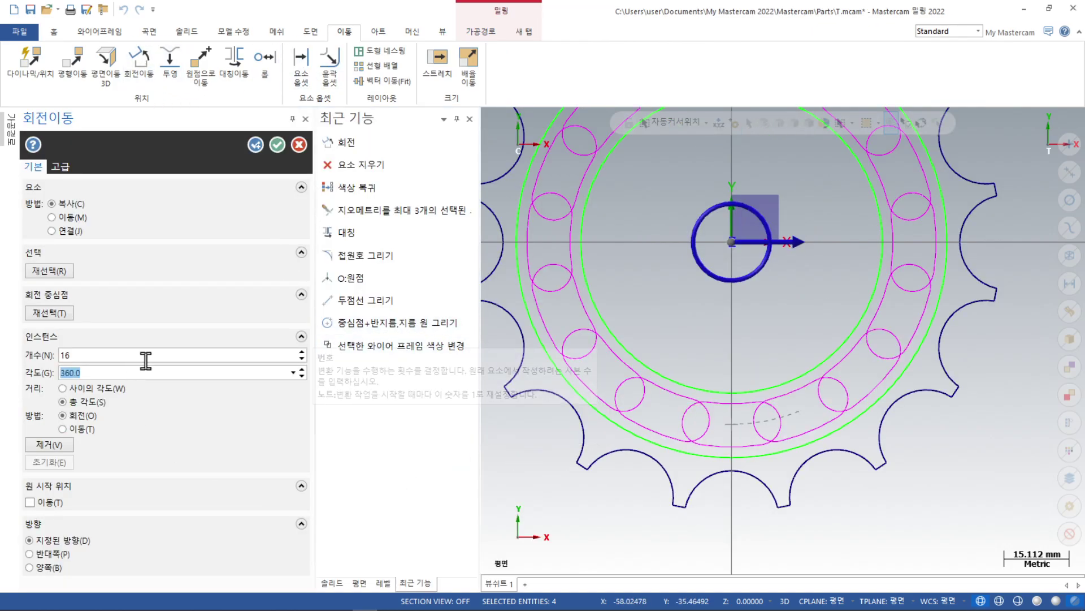
left_click(235, 355)
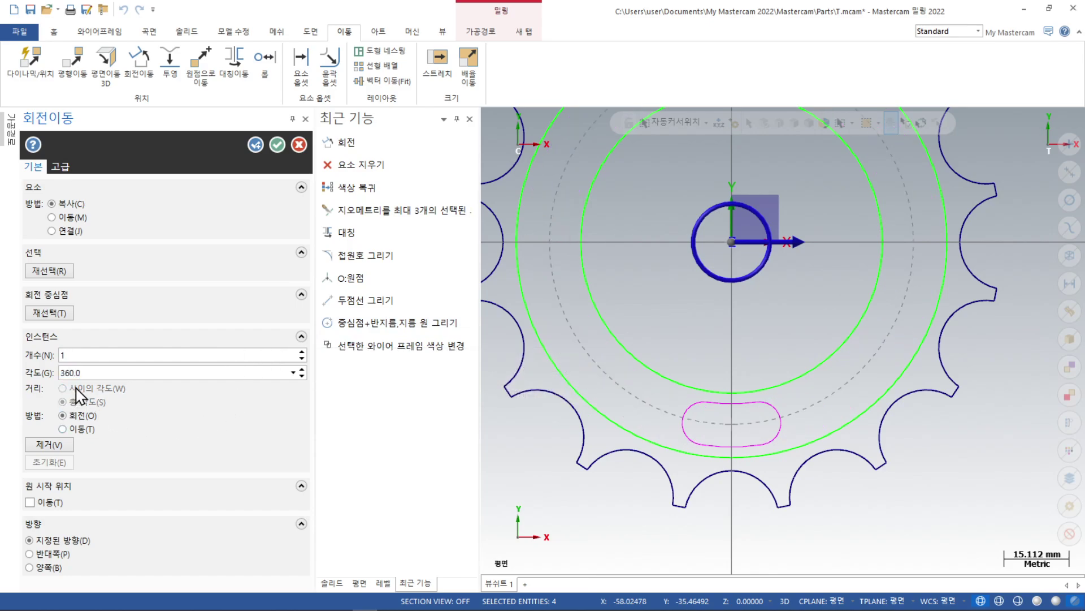
left_click(106, 373)
type("36")
key("Return")
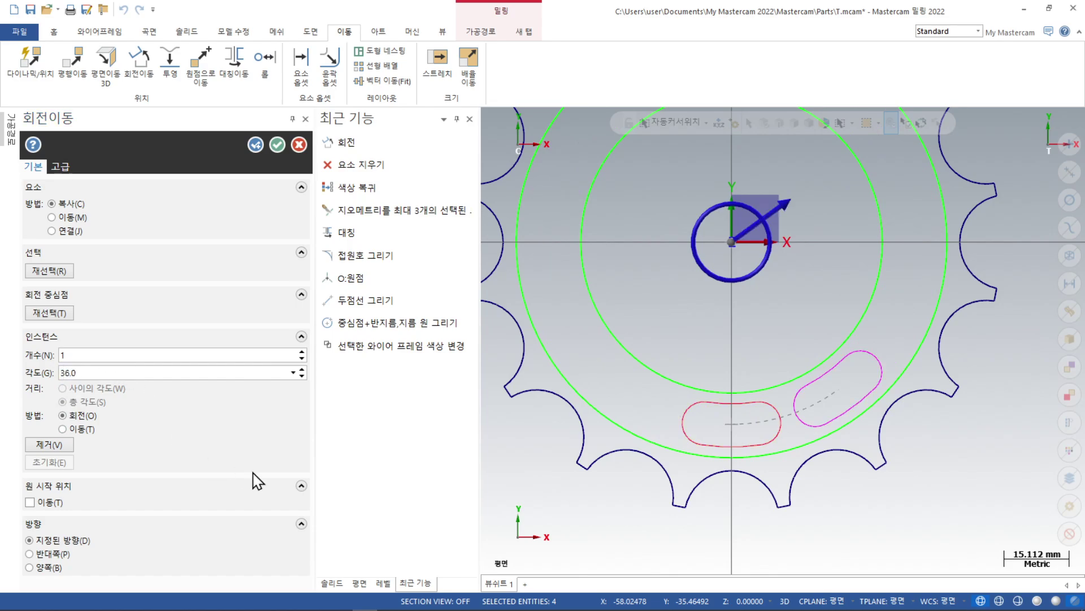
Apply the slot rotation in both directions after a look at the PDF drawing, and accept the copies
mouse_move(434, 608)
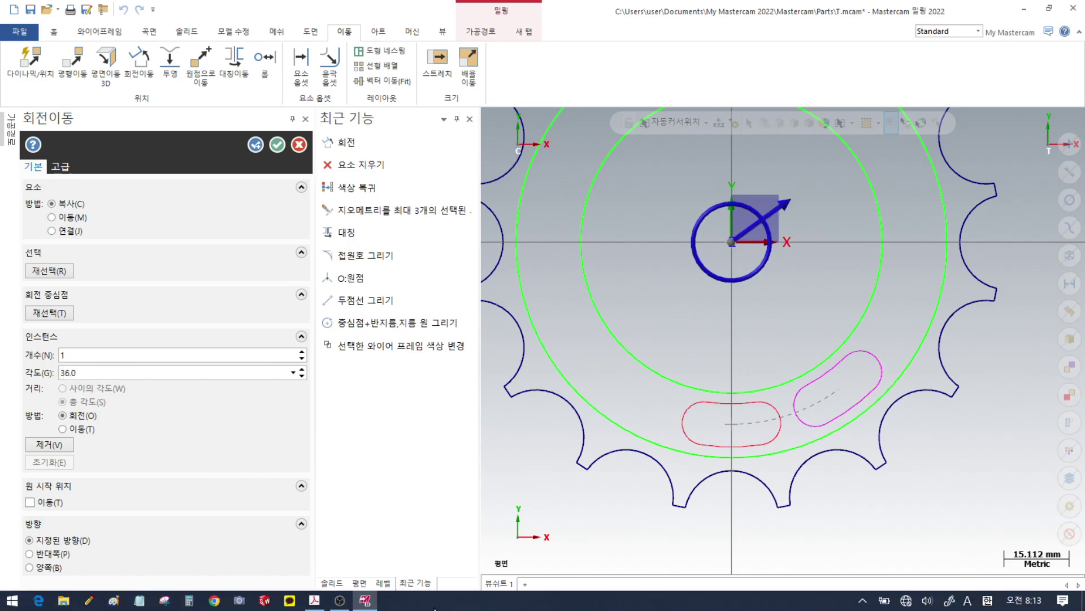
left_click(314, 600)
left_click(314, 603)
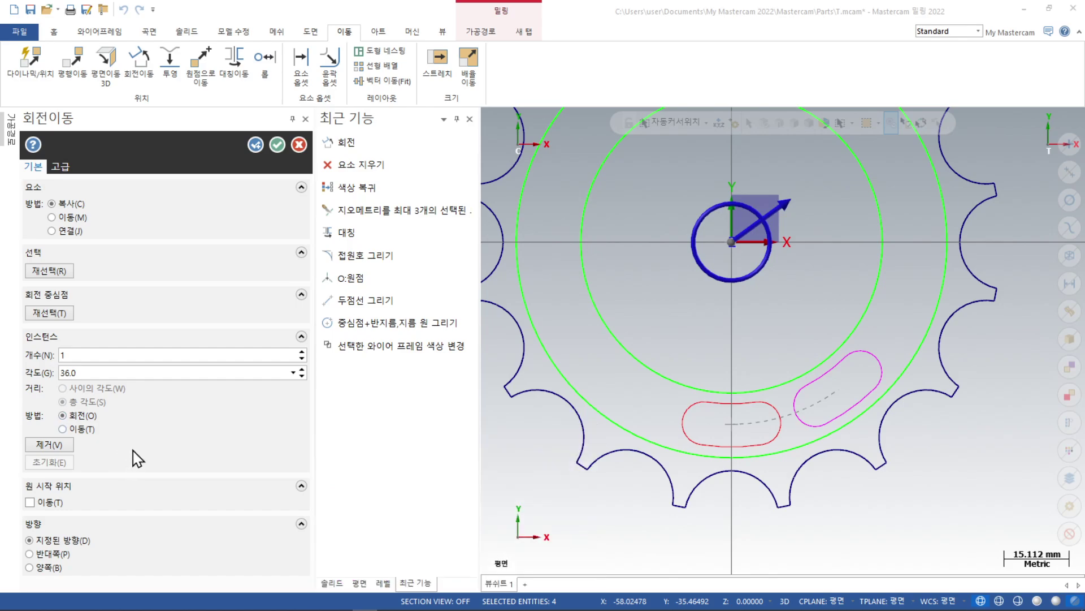
left_click(53, 565)
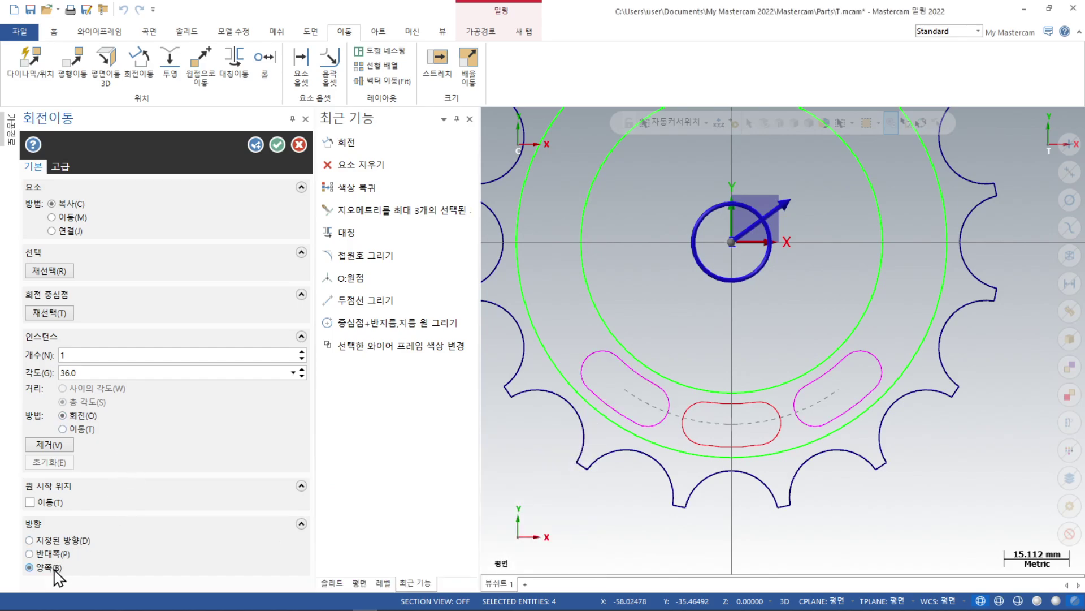
left_click(277, 145)
scroll(596, 569, "down", 1)
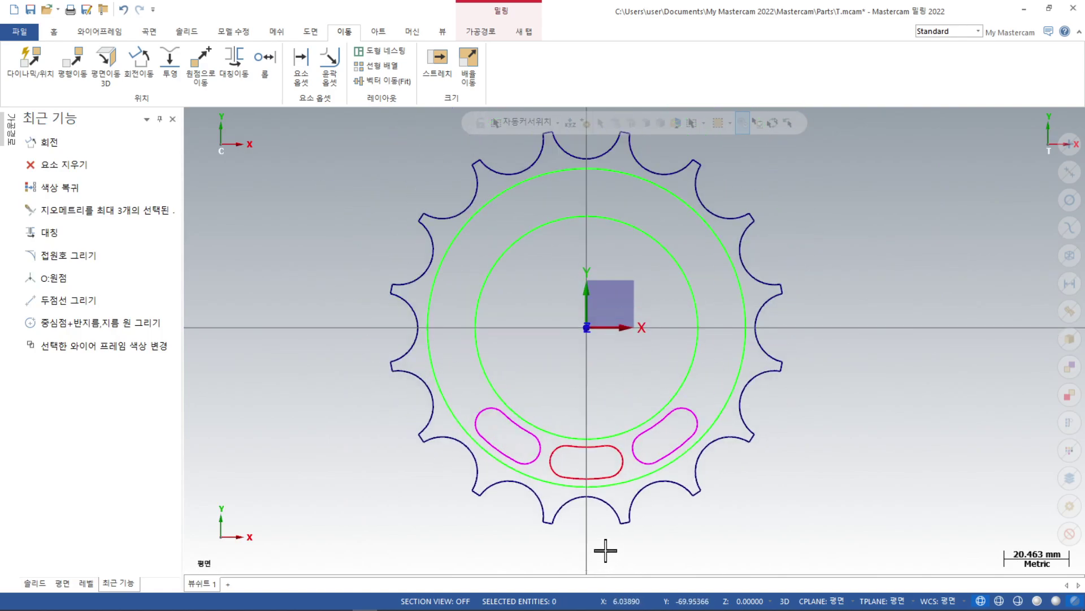
Mirror the three lower slots as copies across the X axis with a Y offset of 0
left_click(527, 457)
left_click(551, 461)
left_click(638, 455)
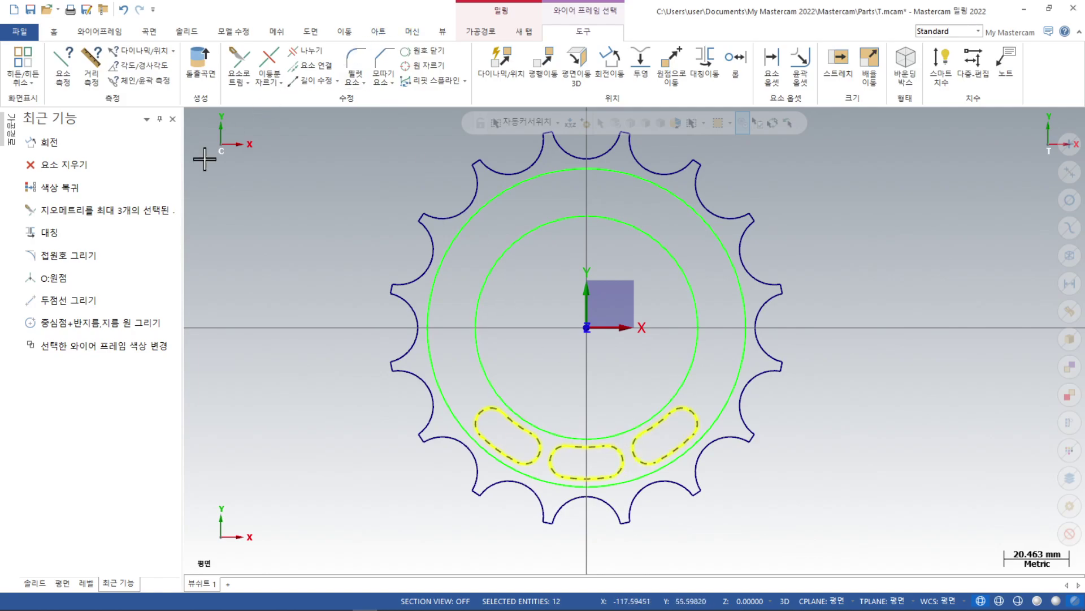
left_click(73, 234)
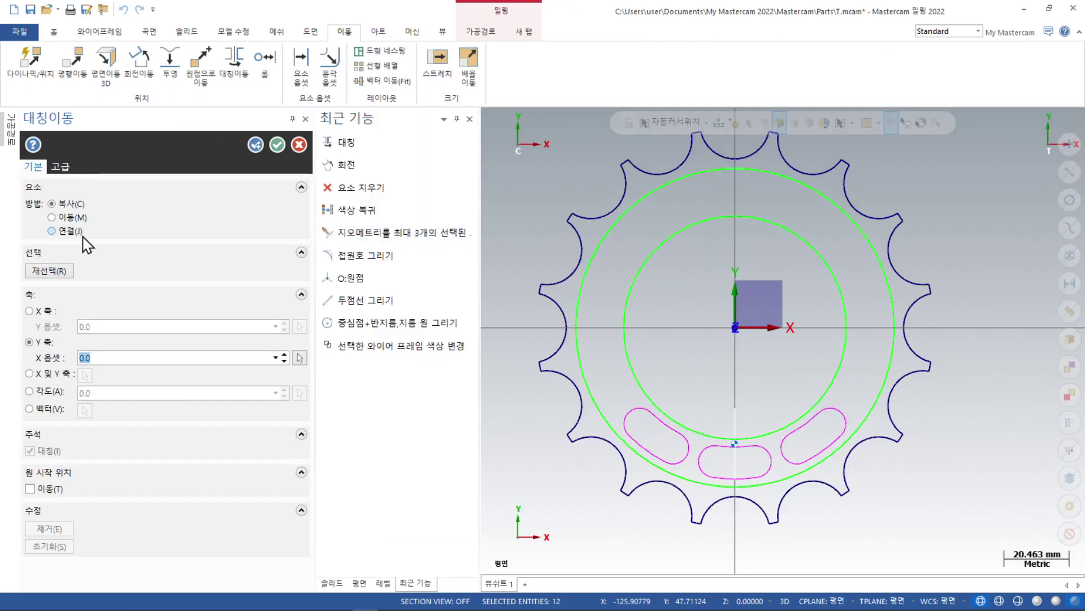
left_click(29, 310)
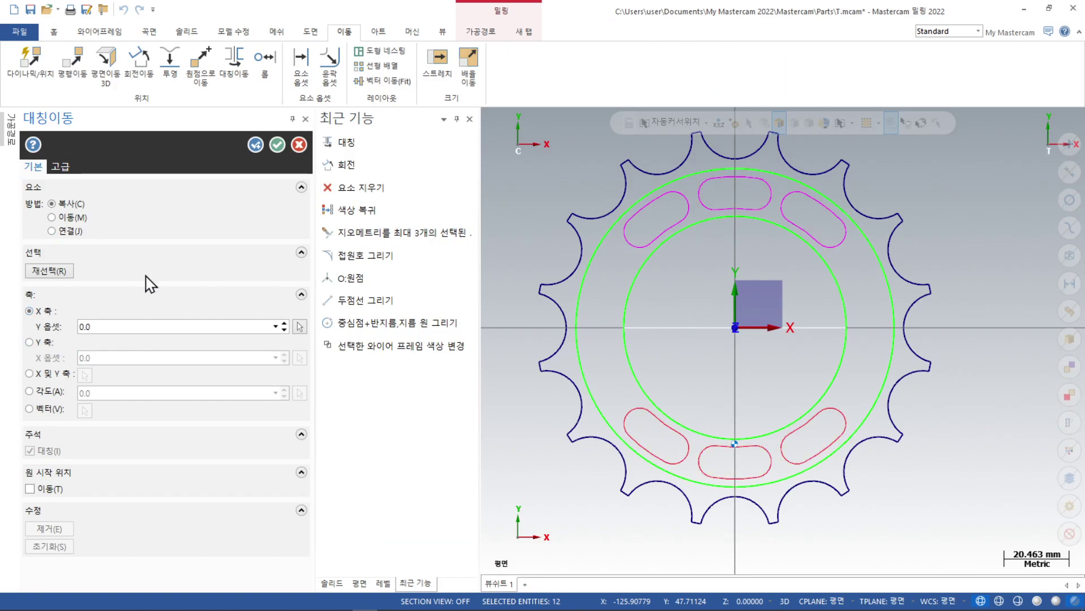
left_click(277, 145)
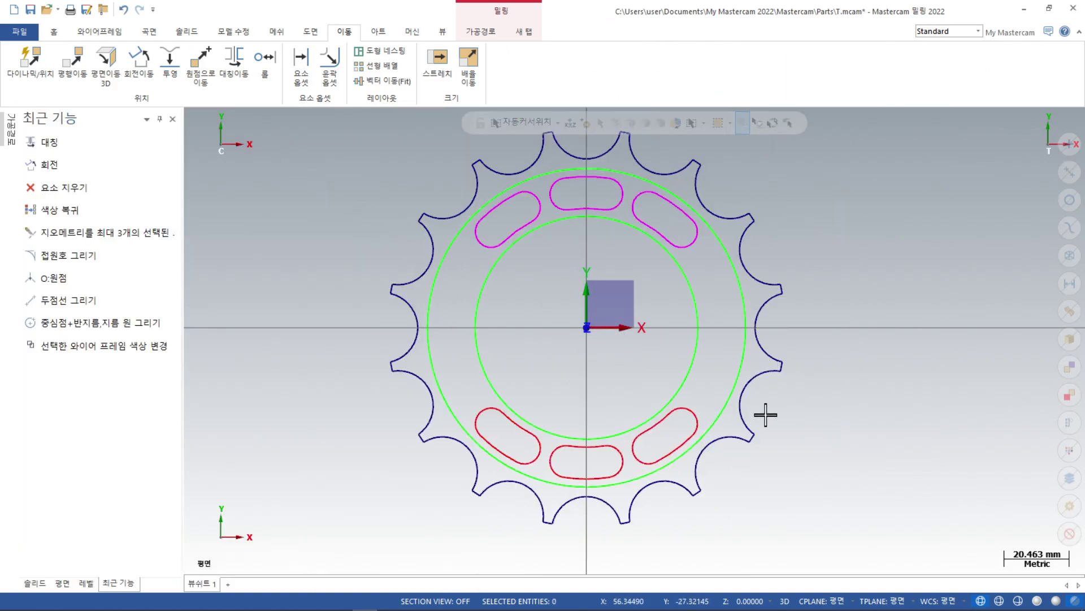
Examine the inner notches, small holes and section view diameters on the PDF drawing in Adobe Acrobat
left_click(1049, 8)
mouse_move(352, 609)
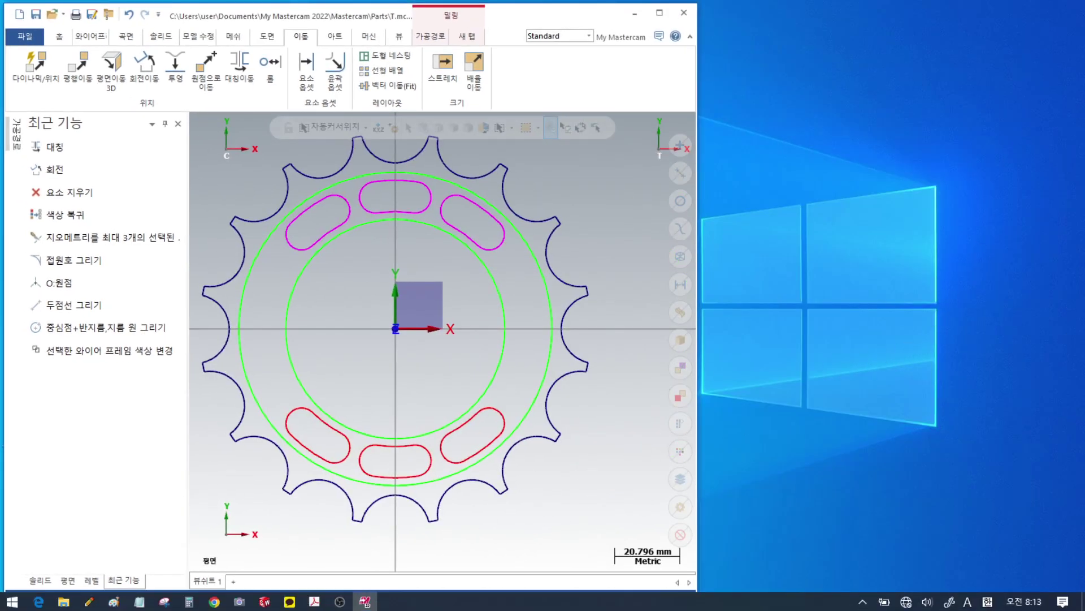
left_click(310, 601)
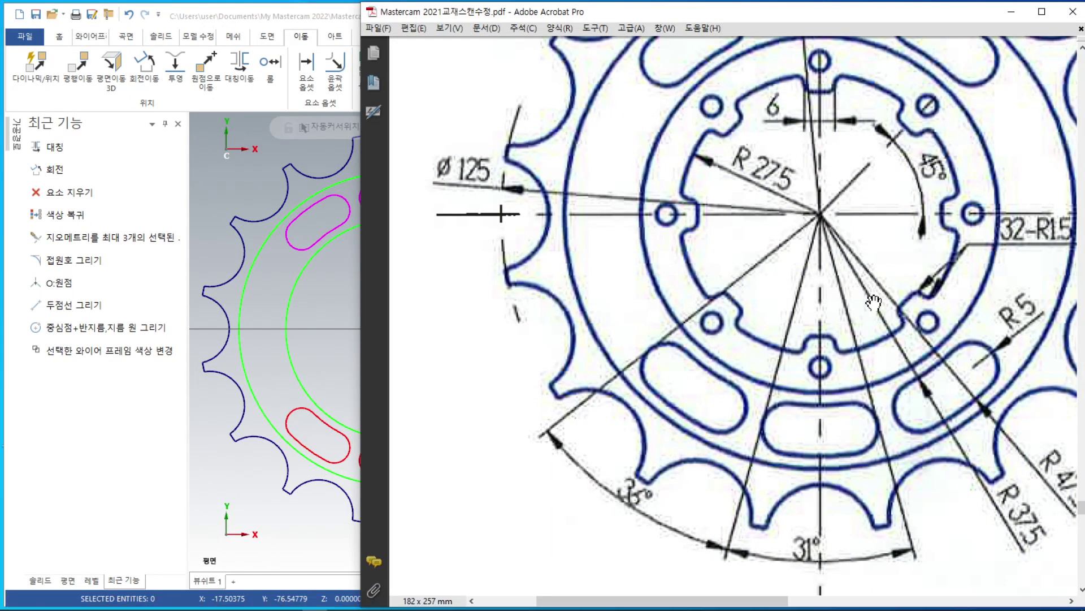
scroll(874, 302, "down", 1, "ctrl")
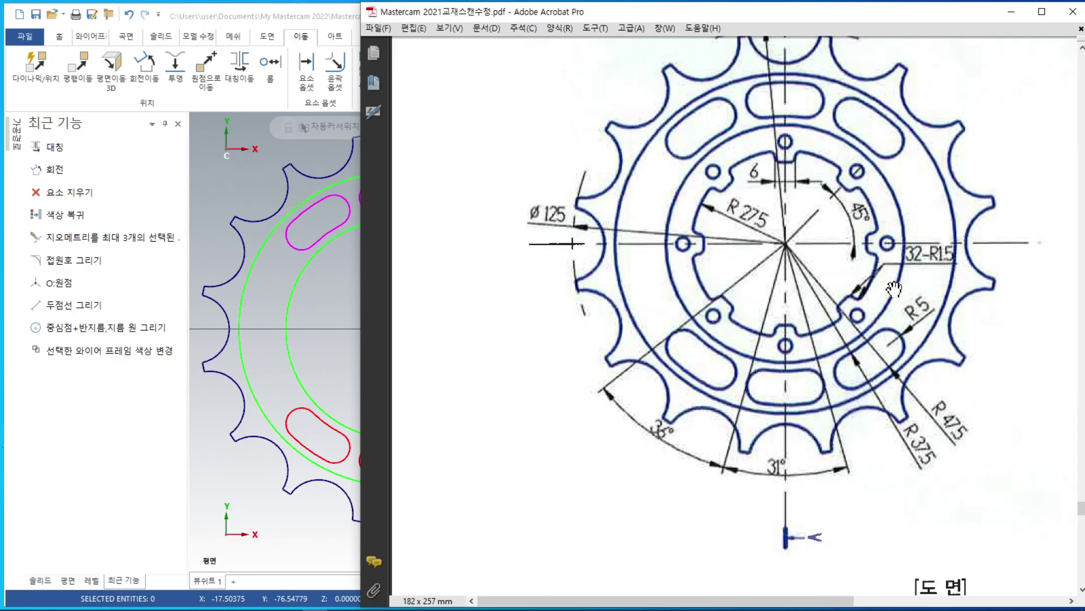
scroll(871, 277, "up", 1)
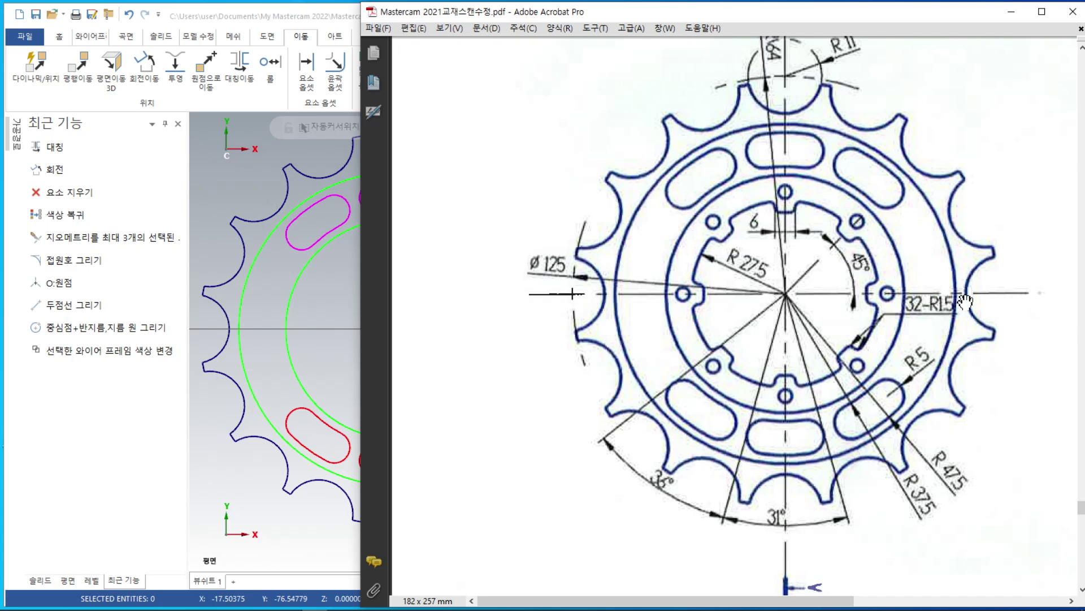
scroll(964, 302, "right", 5)
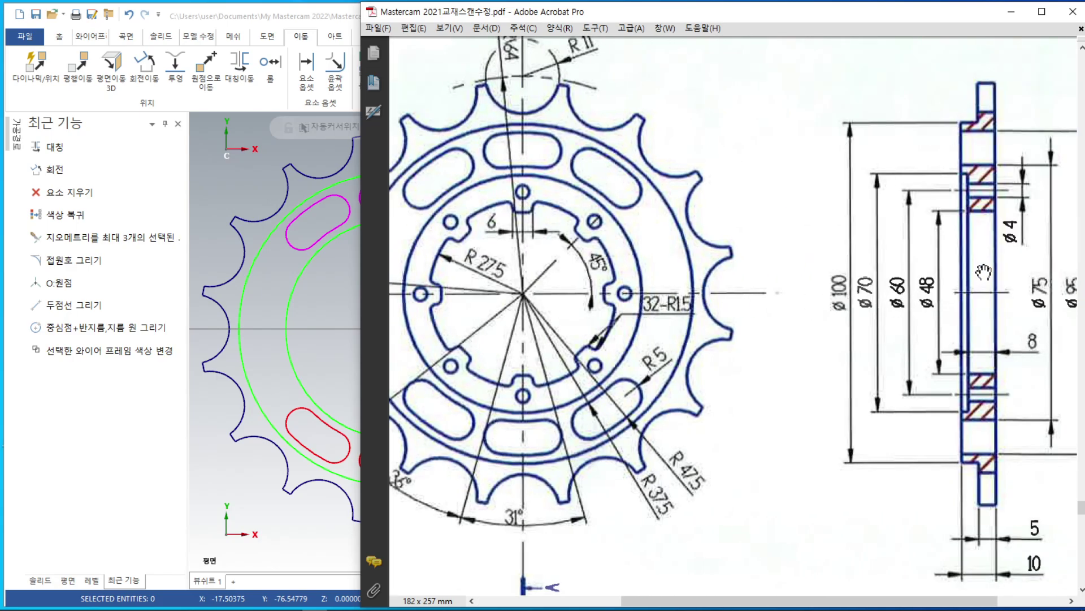
Switch back to Mastercam beside the section view and start a center-point circle
left_click(320, 306)
left_click(333, 22)
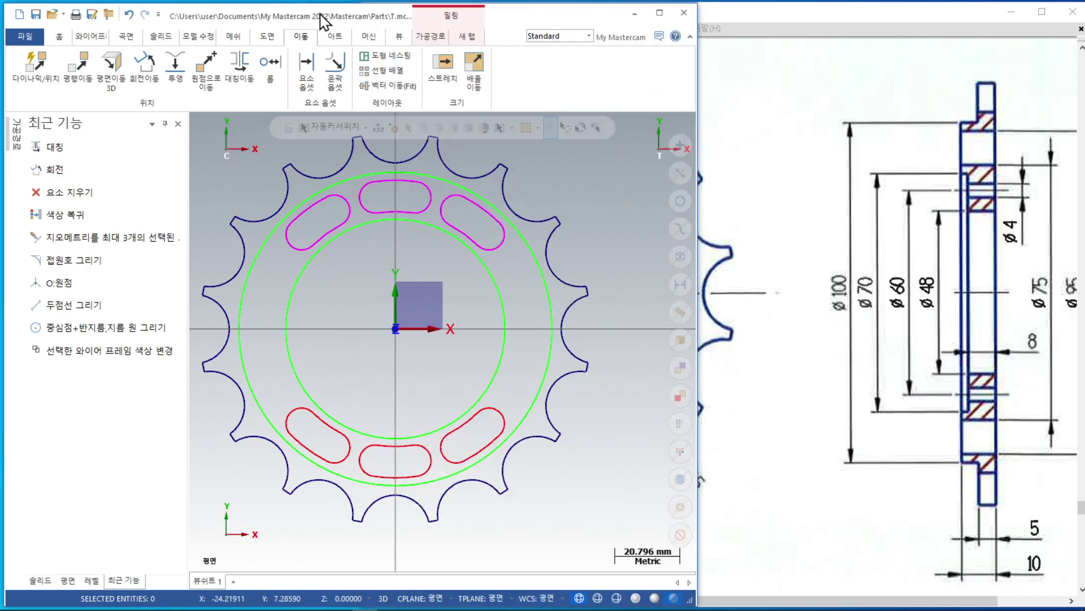
left_click(96, 328)
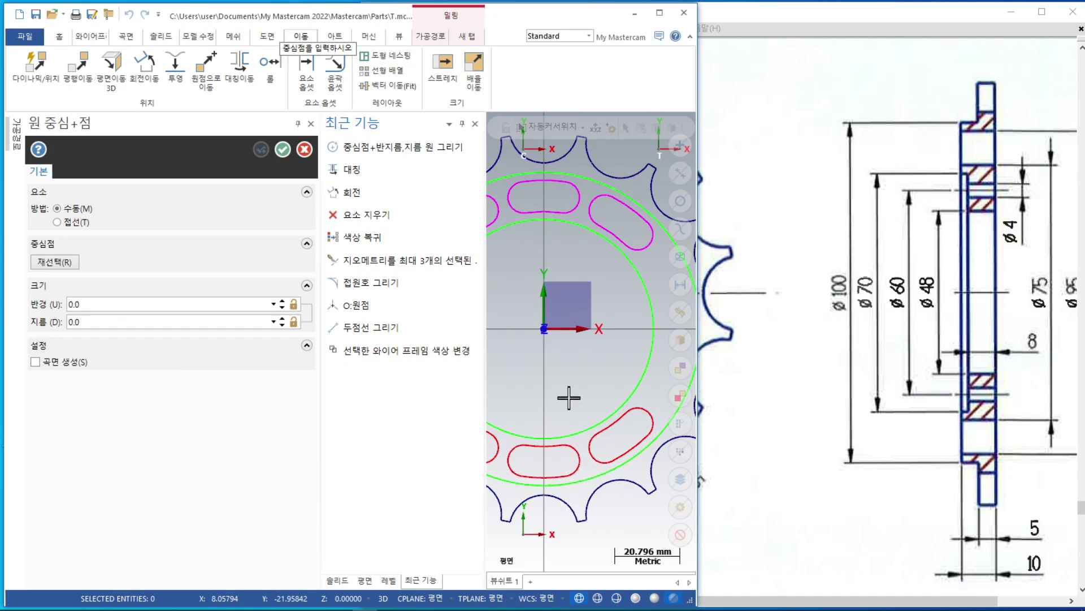
Draw a 48 mm diameter circle centred on the origin inside the sprocket
key("o")
left_click(572, 399)
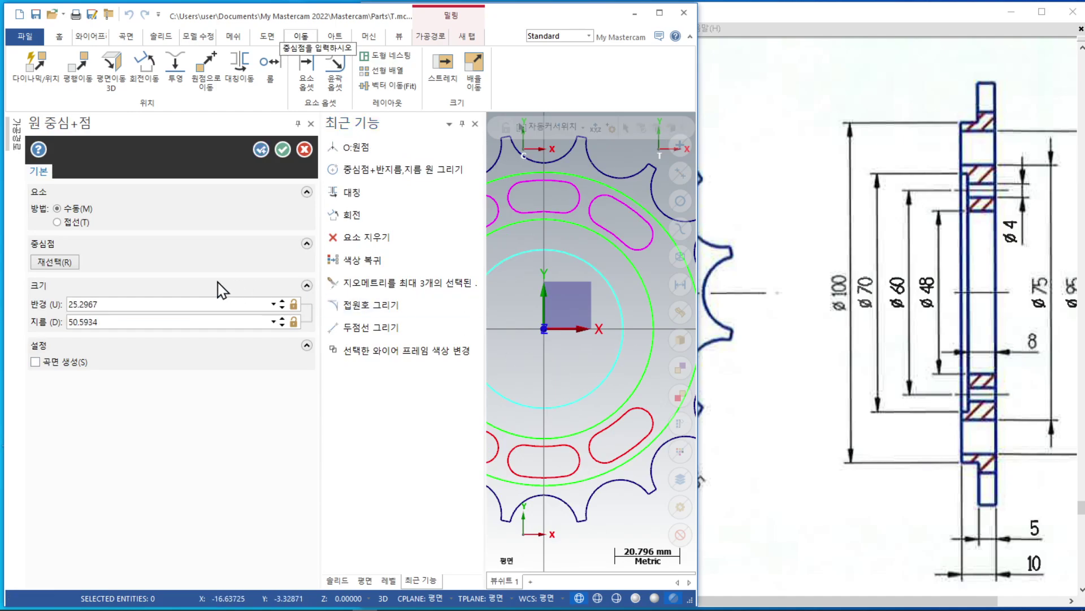
left_click(133, 322)
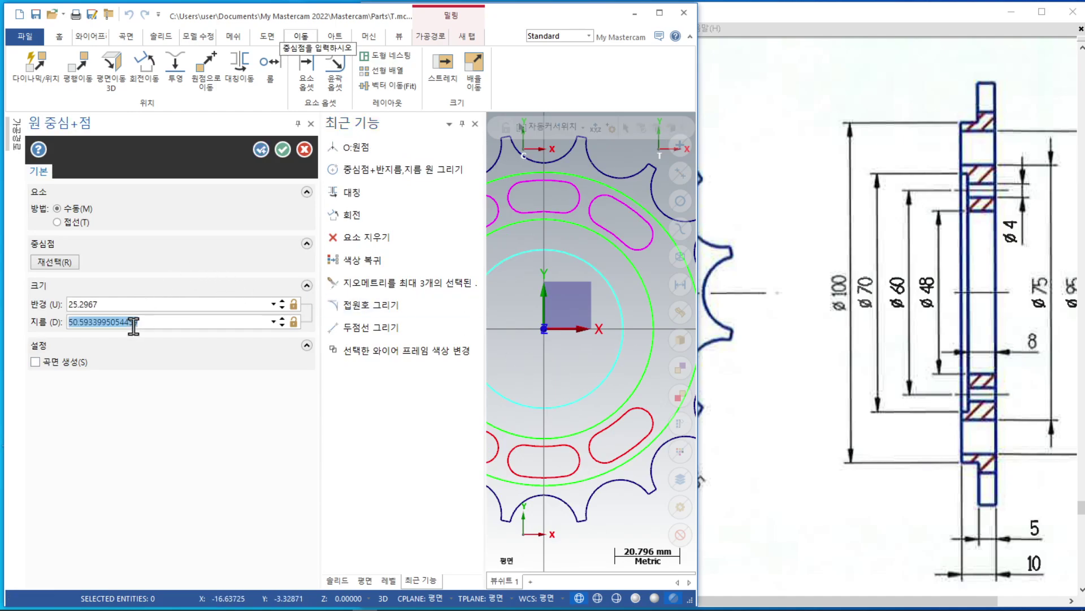
type("48.0")
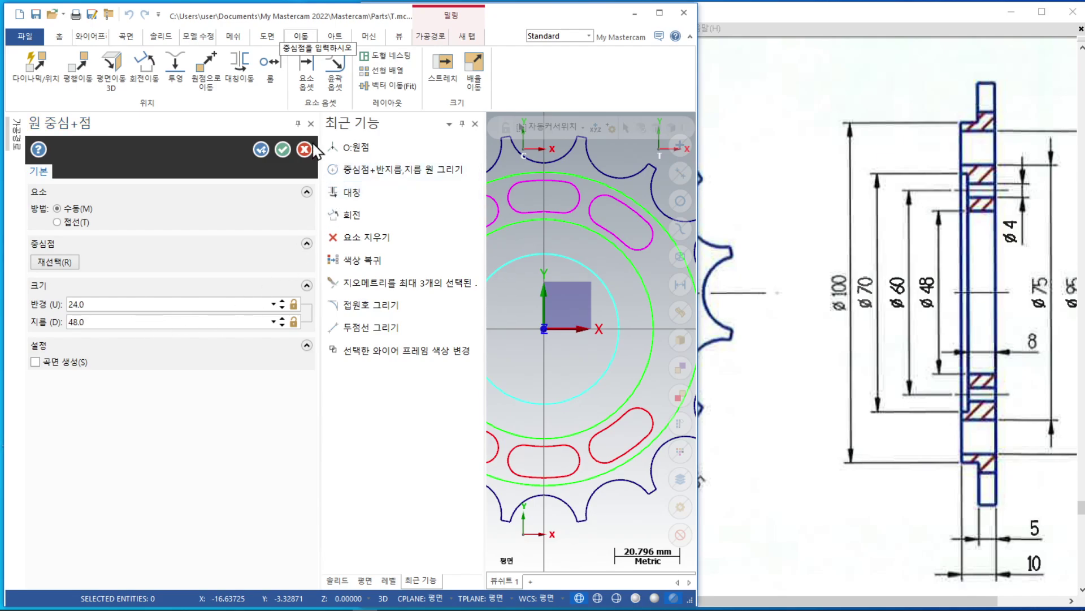
left_click(283, 149)
Draw a 60 mm diameter circle centred on the origin as the bolt circle for the small holes
scroll(387, 261, "up", 3)
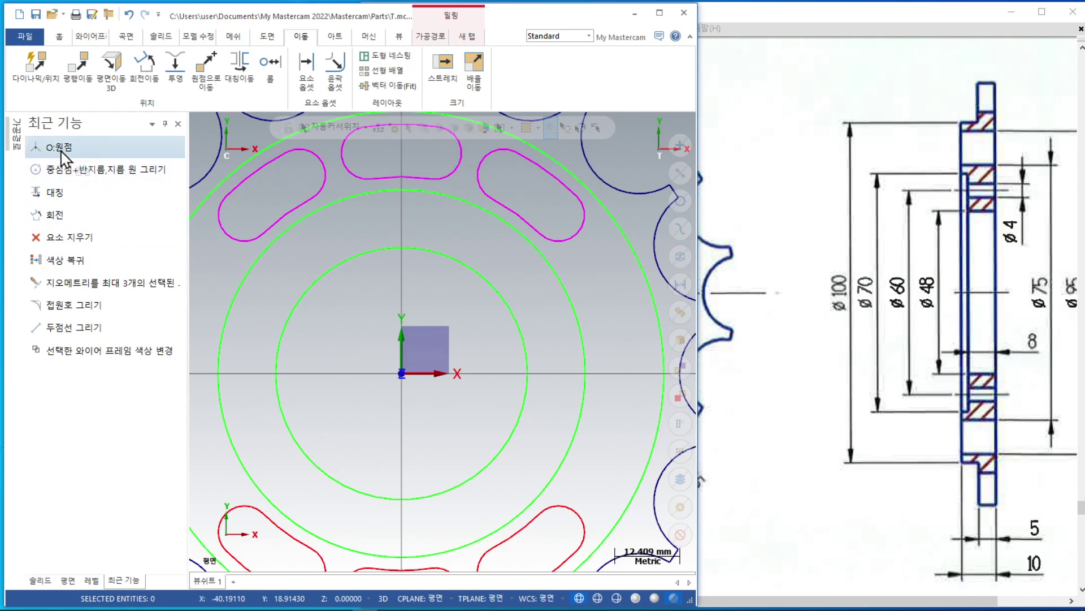
left_click(67, 169)
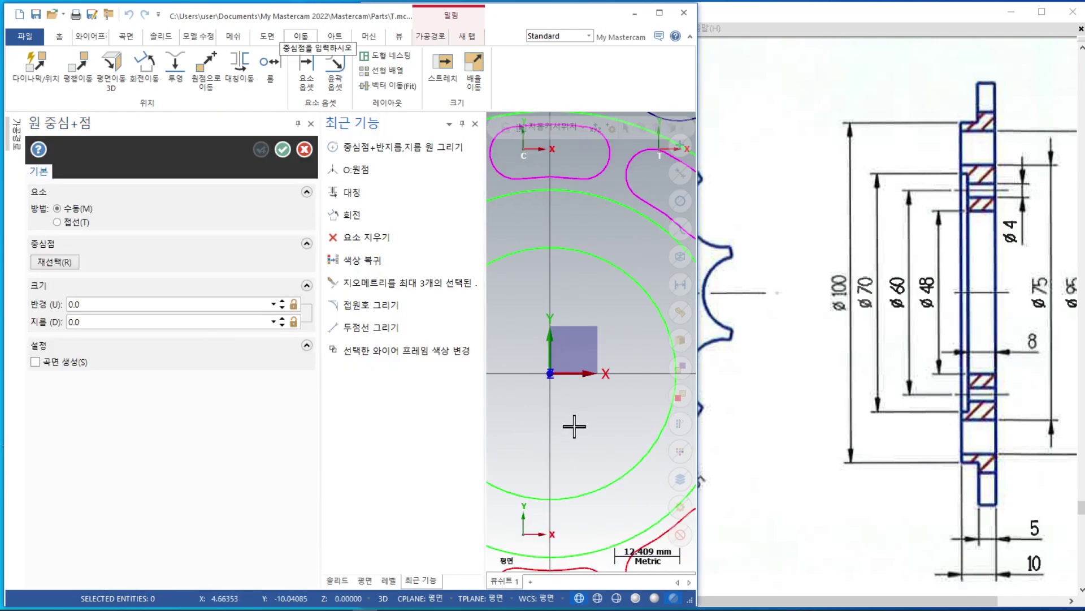
key("o")
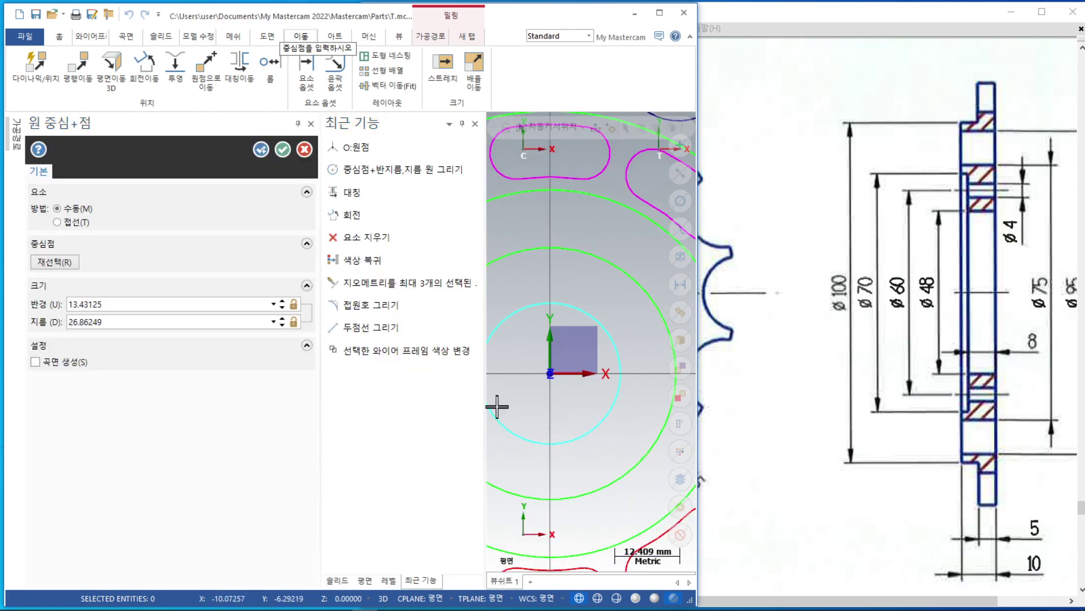
left_click(152, 322)
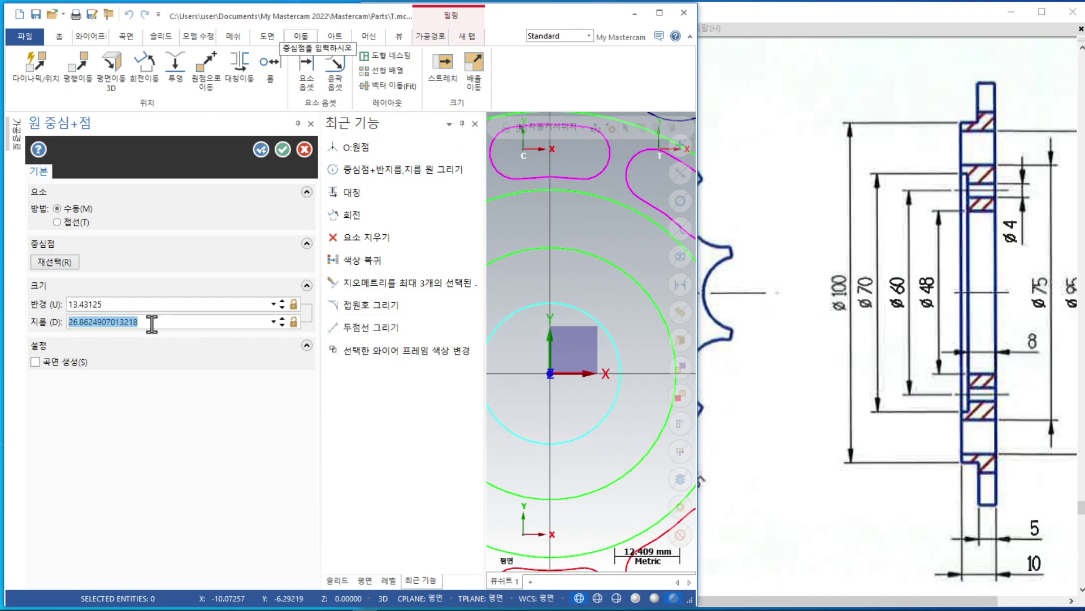
type("60")
key("Return")
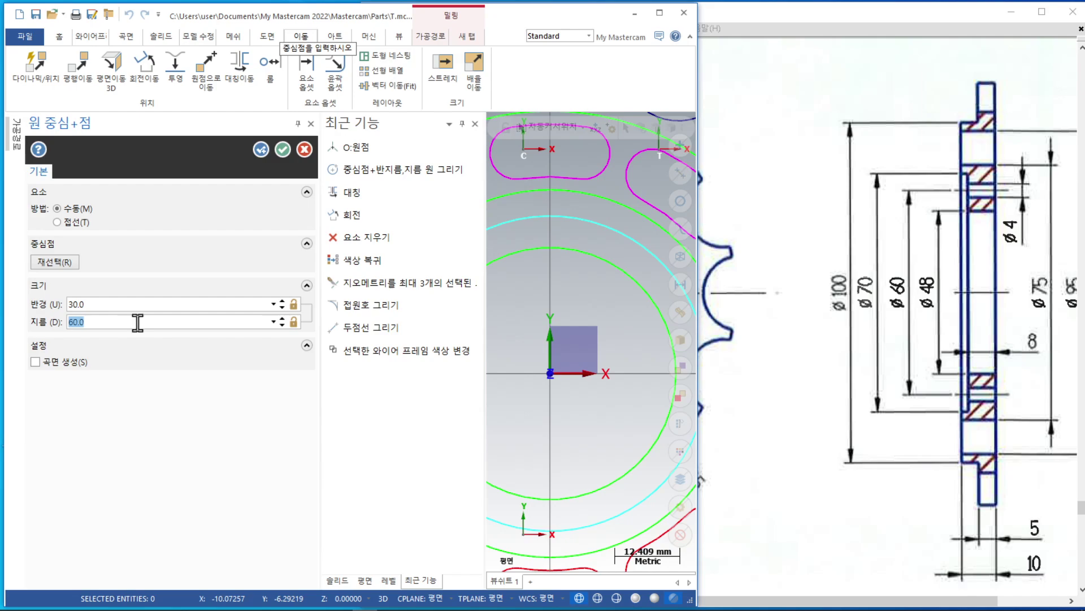
left_click(282, 150)
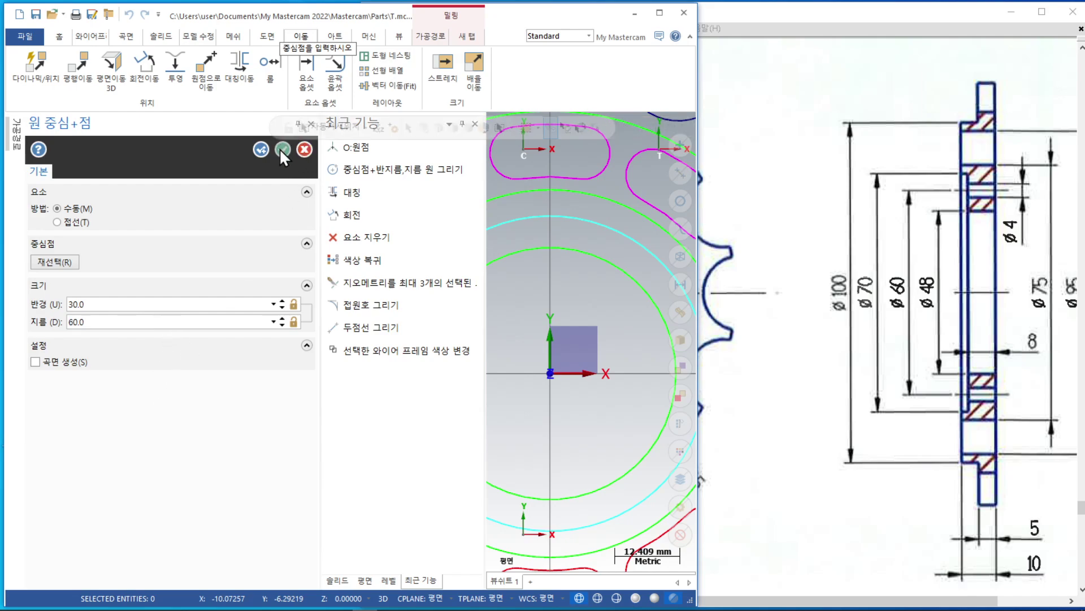
Change the line style of the 60 mm circle to a dash-dot centre line
left_click(533, 294)
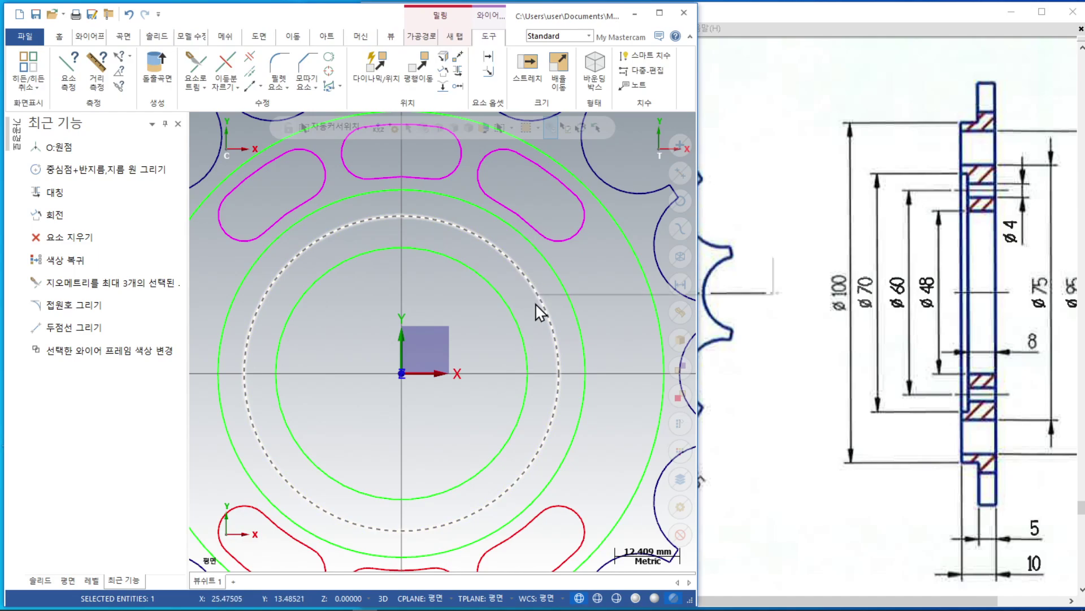
right_click(537, 308)
left_click(608, 266)
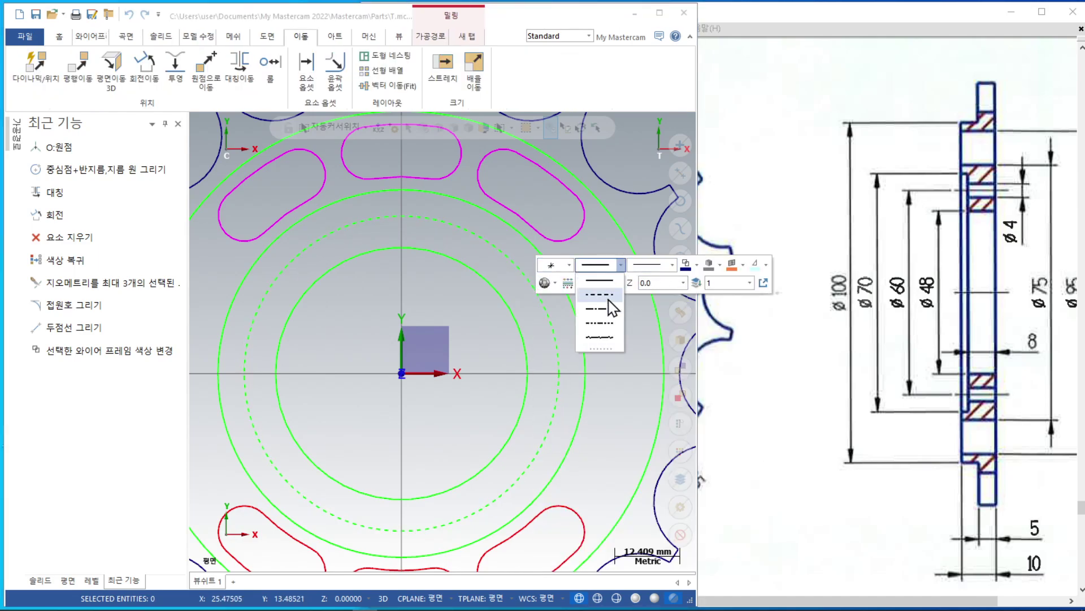
left_click(599, 305)
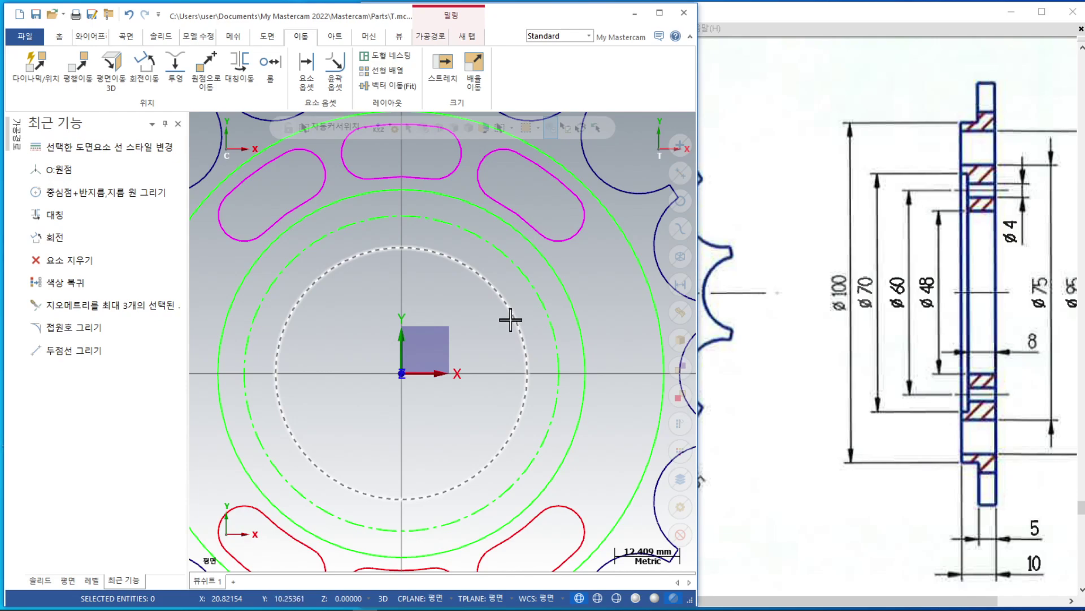
left_click(57, 194)
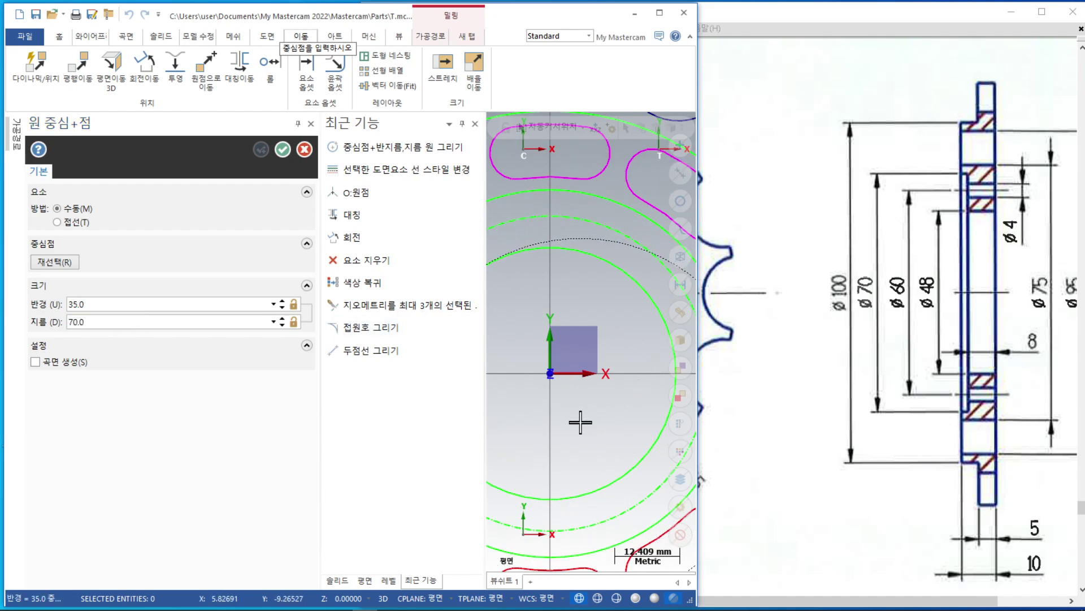
key("o")
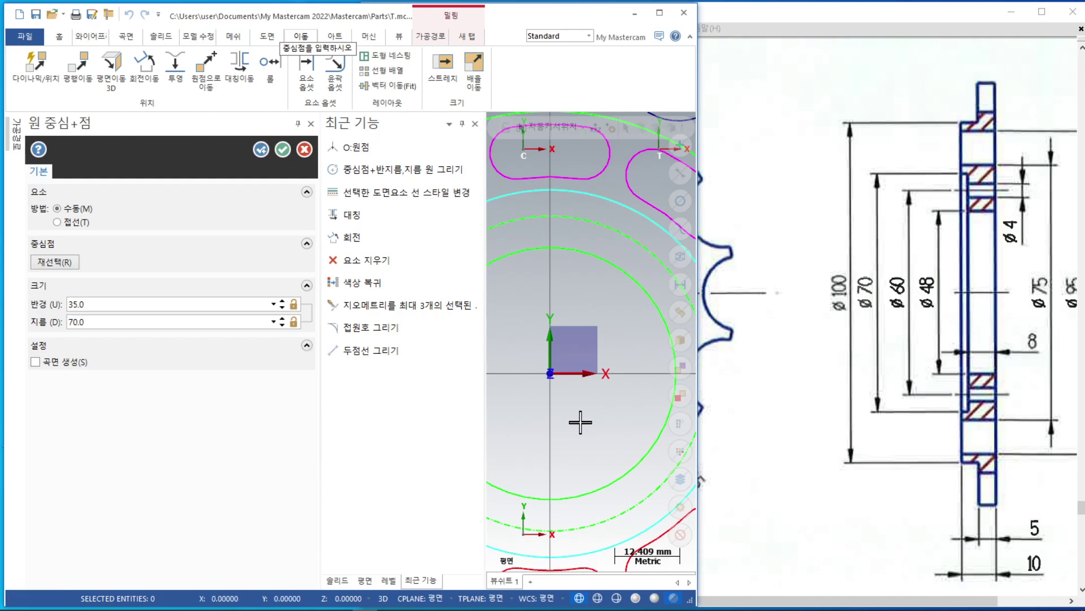
left_click(305, 149)
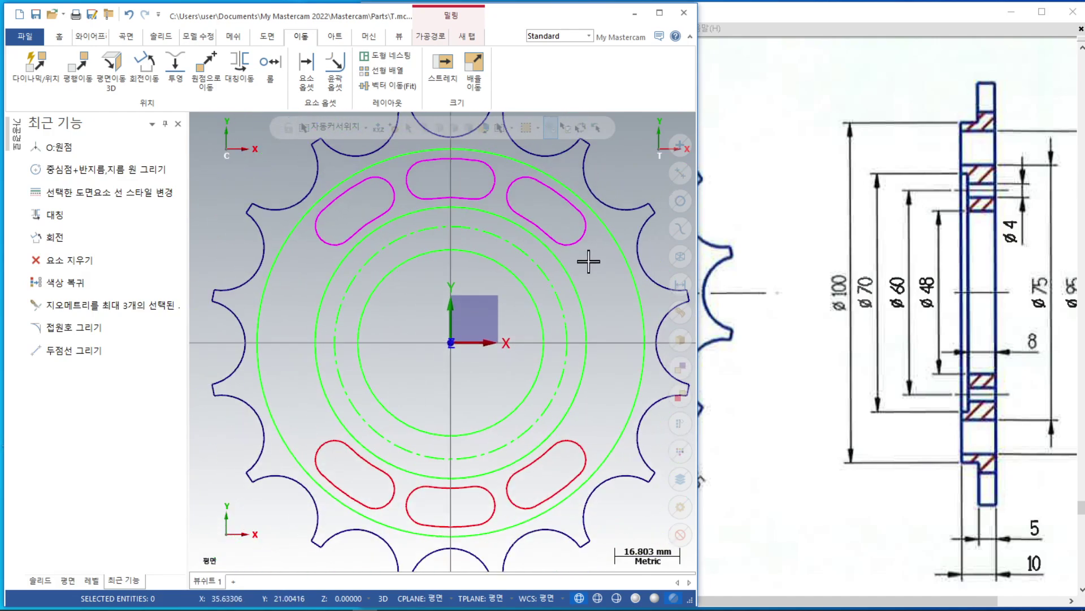
Check the front view in the PDF drawing and draw a circle of radius 27.5 mm centred on the origin
scroll(450, 246, "down", 3)
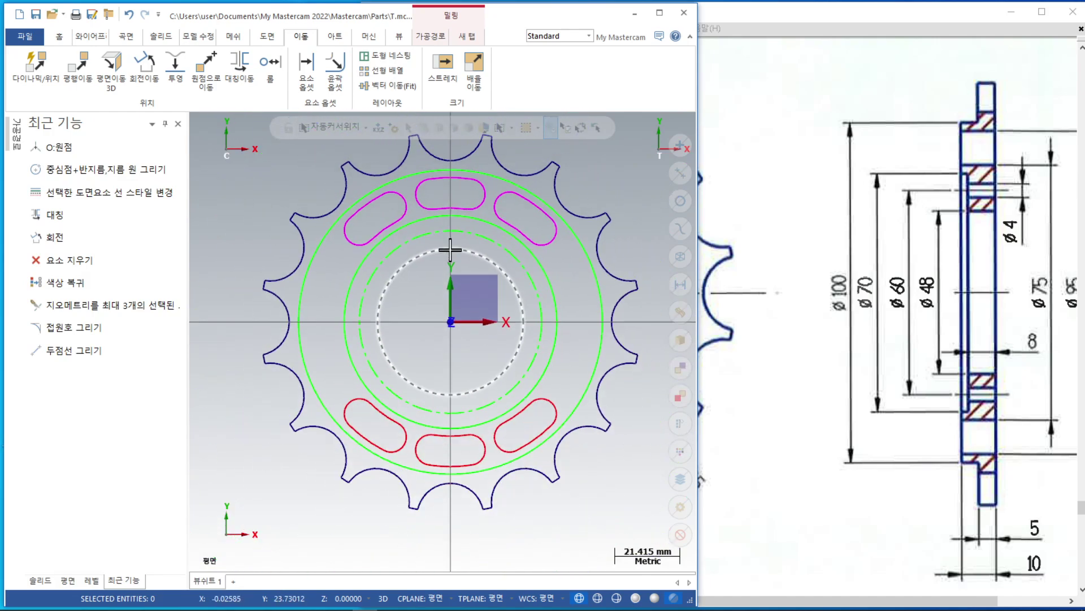
left_click(130, 19)
scroll(470, 400, "down", 3)
scroll(416, 315, "up", 4)
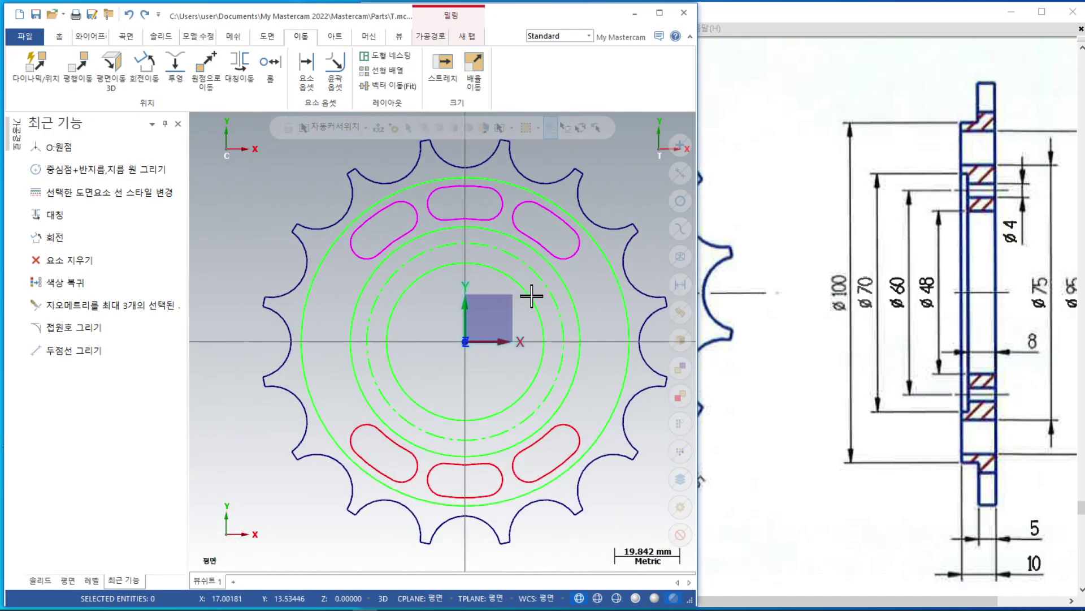
scroll(500, 239, "up", 2)
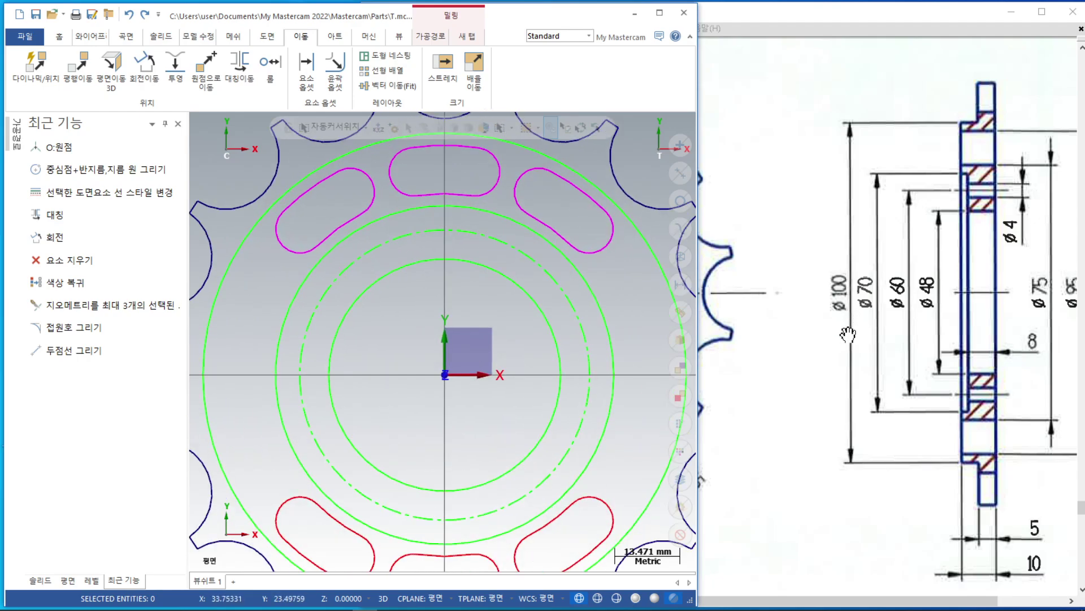
mouse_move(847, 332)
left_mouse_down()
mouse_move(1050, 333)
mouse_move(995, 346)
left_mouse_up()
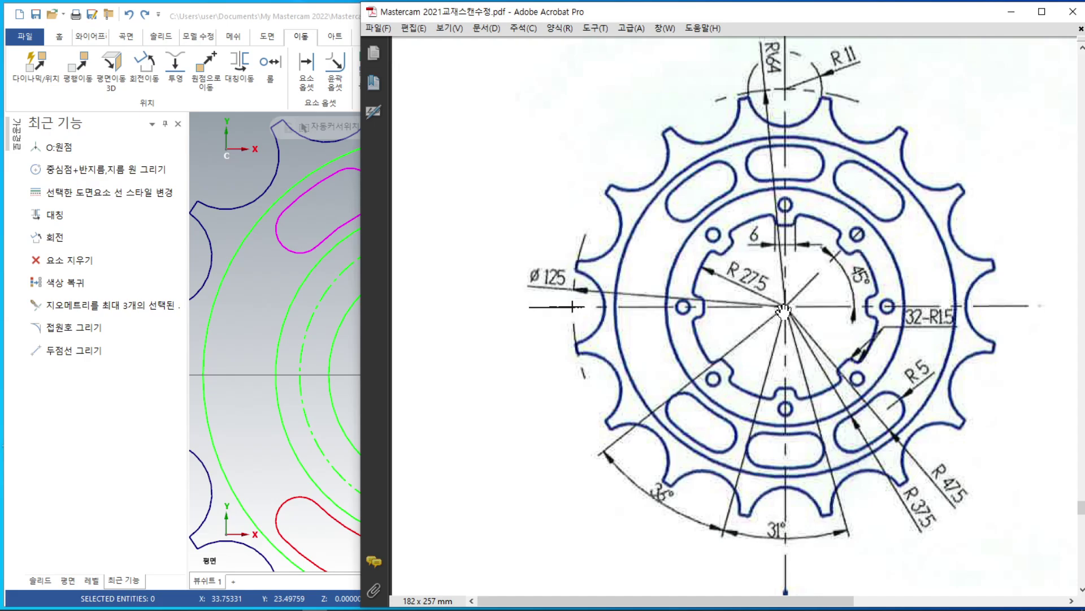
left_click(213, 339)
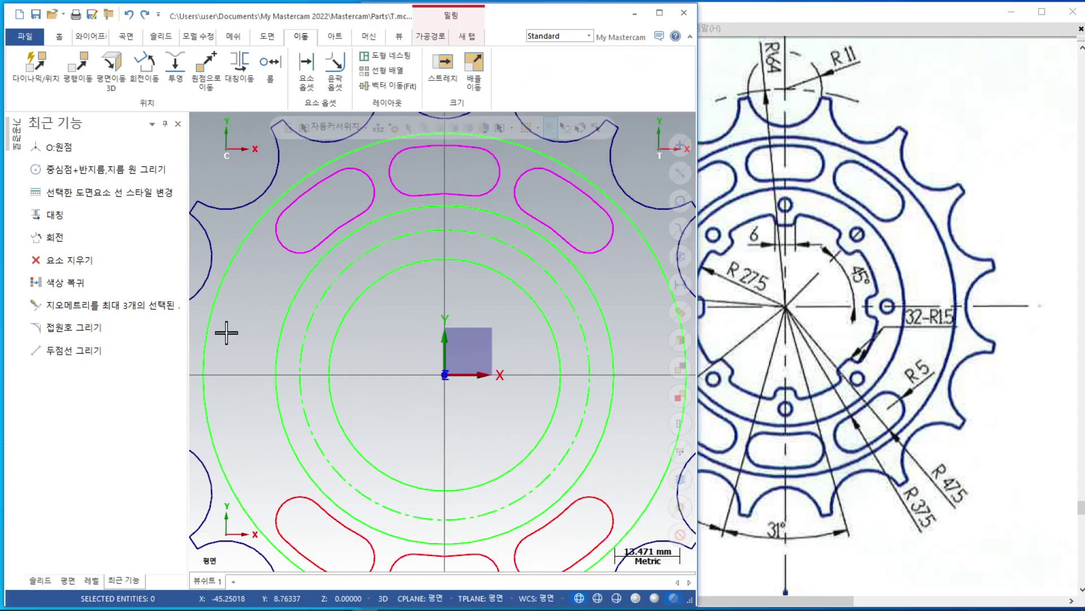
left_click(73, 170)
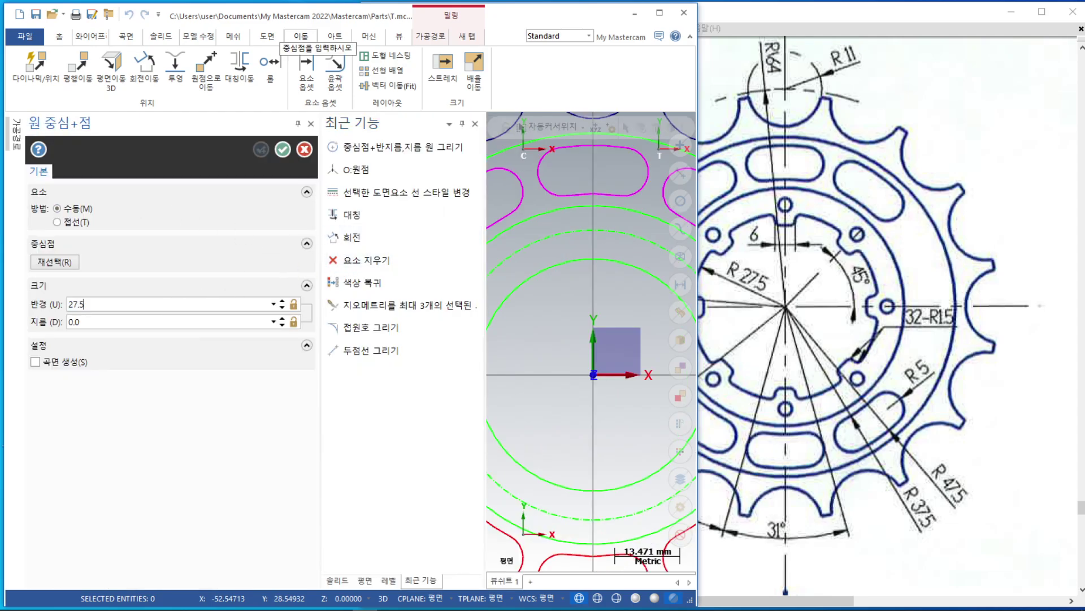
left_click(592, 378)
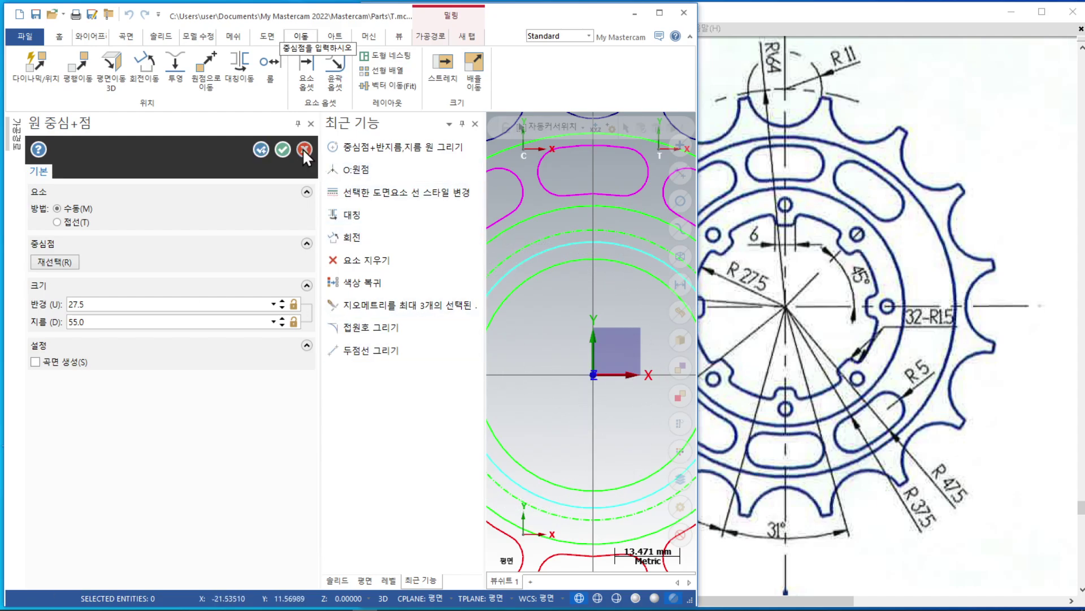
left_click(285, 150)
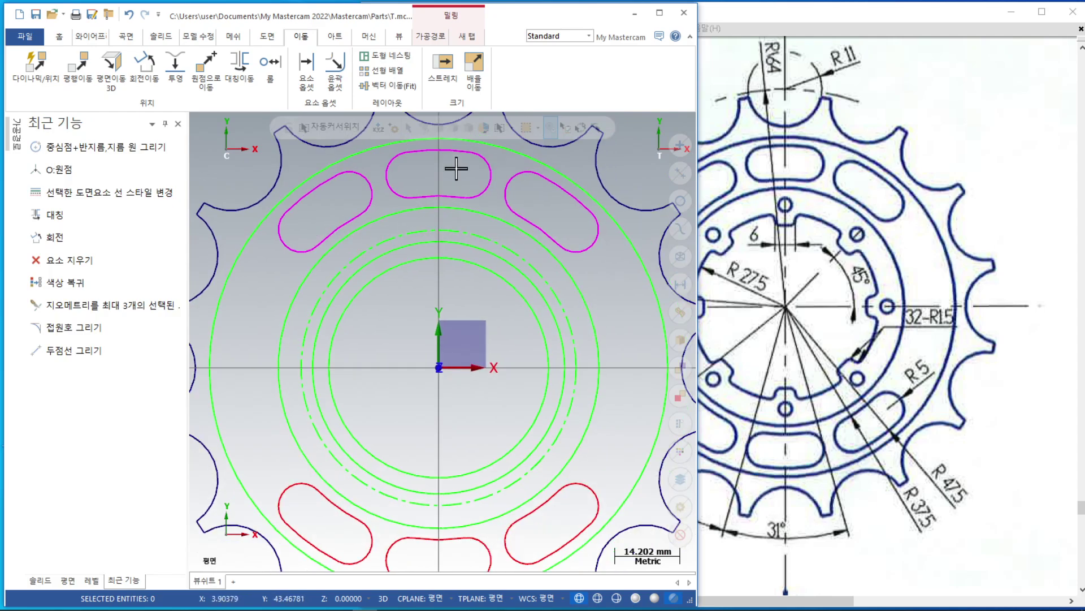
Maximize the CAD window and run Delete Duplicates on the sprocket geometry, accepting the summary
left_click(91, 36)
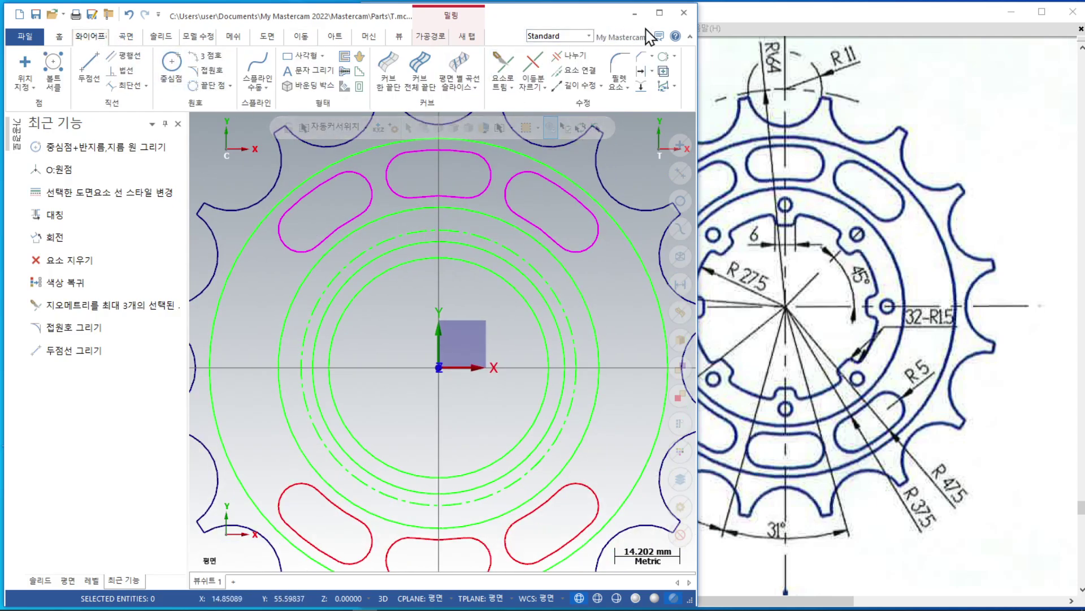
left_click(659, 12)
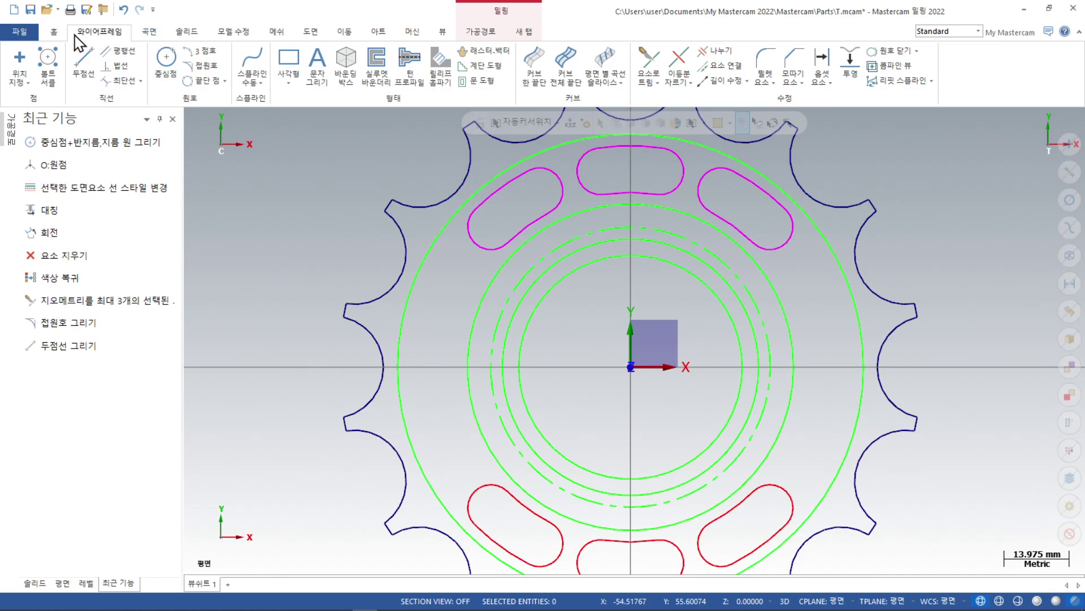
left_click(53, 32)
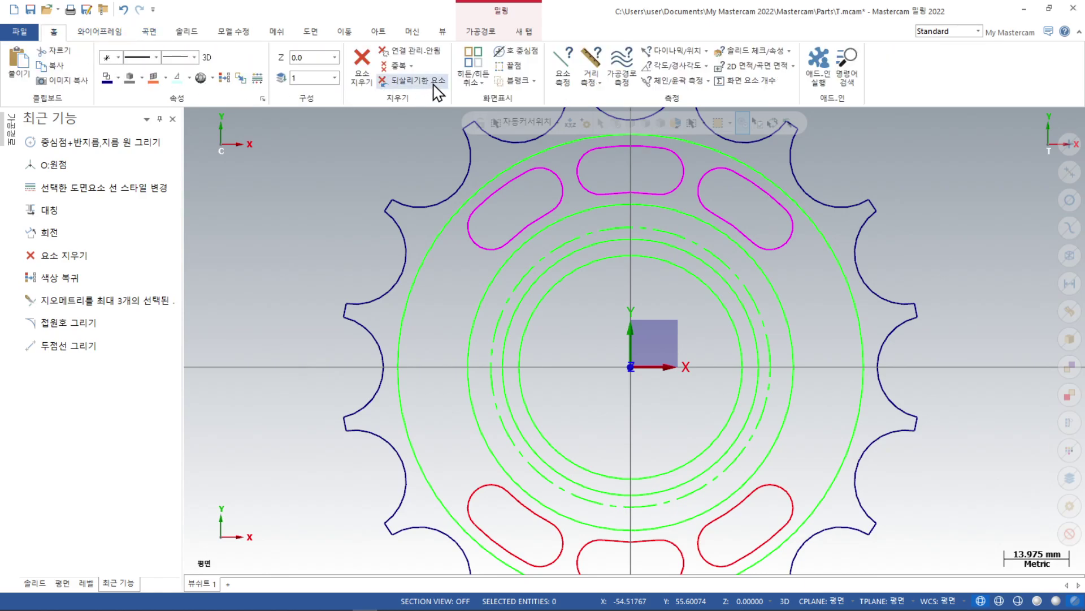
left_click(398, 67)
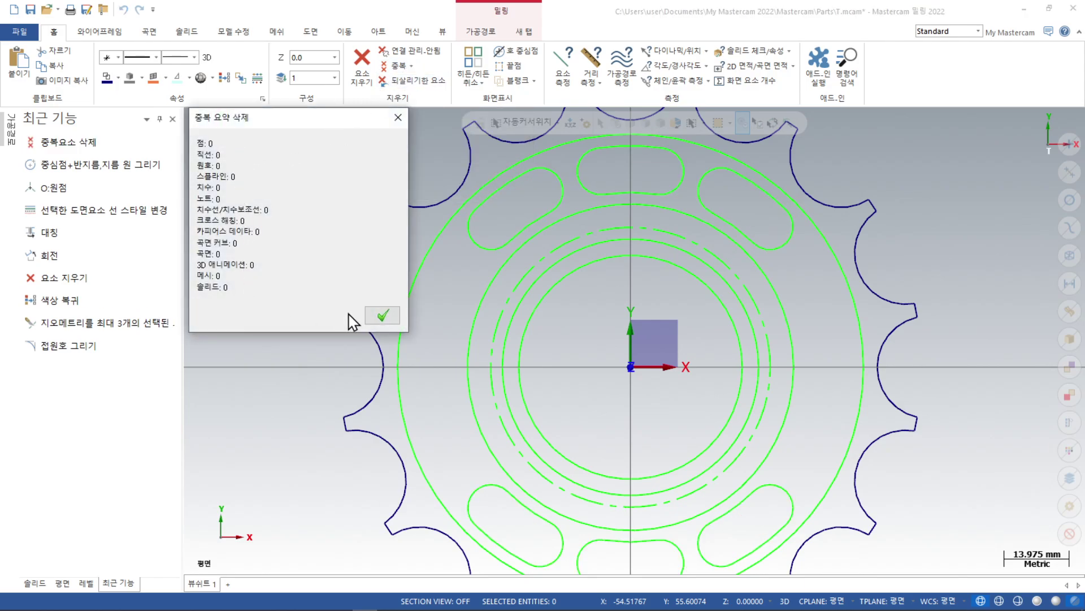
left_click(382, 315)
Restore the smaller CAD window and examine the small holes and inner notches in the front and section views of the Acrobat PDF drawing
scroll(570, 303, "down", 2)
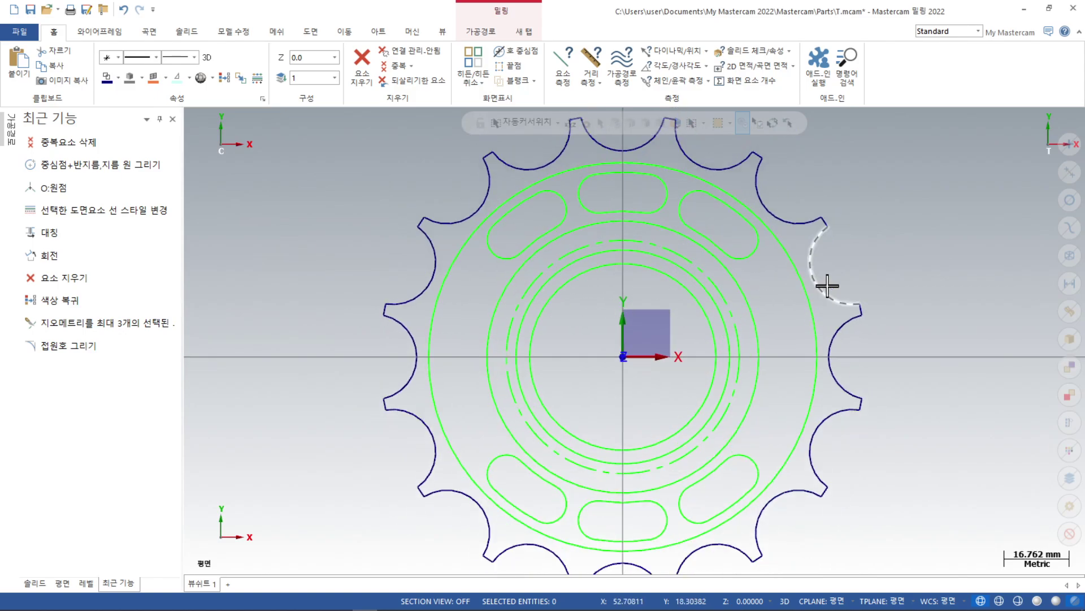
scroll(741, 348, "up", 4)
scroll(763, 277, "up", 3)
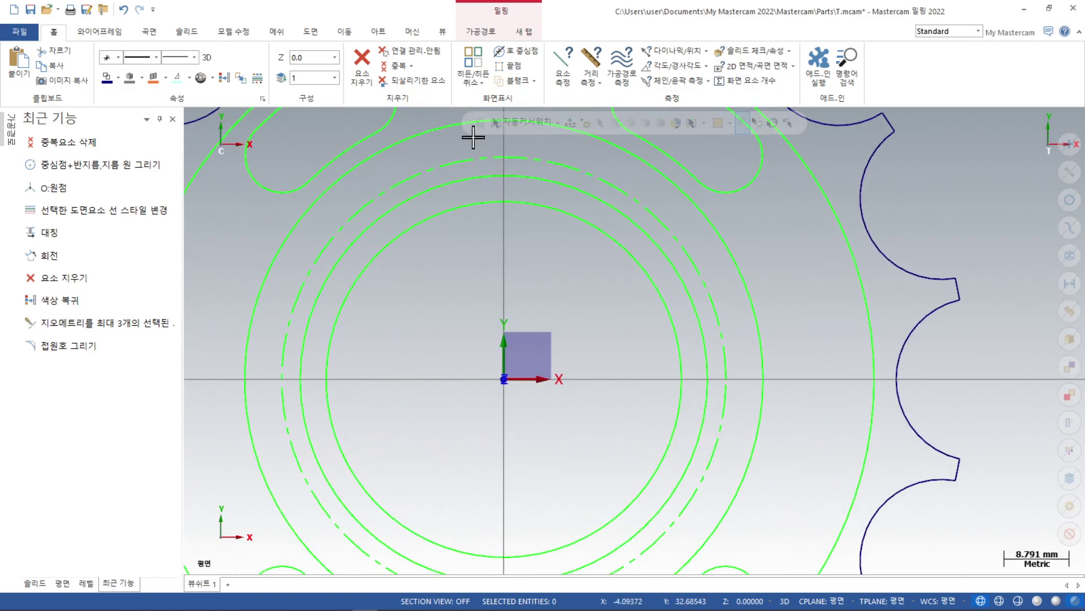
left_click(1049, 9)
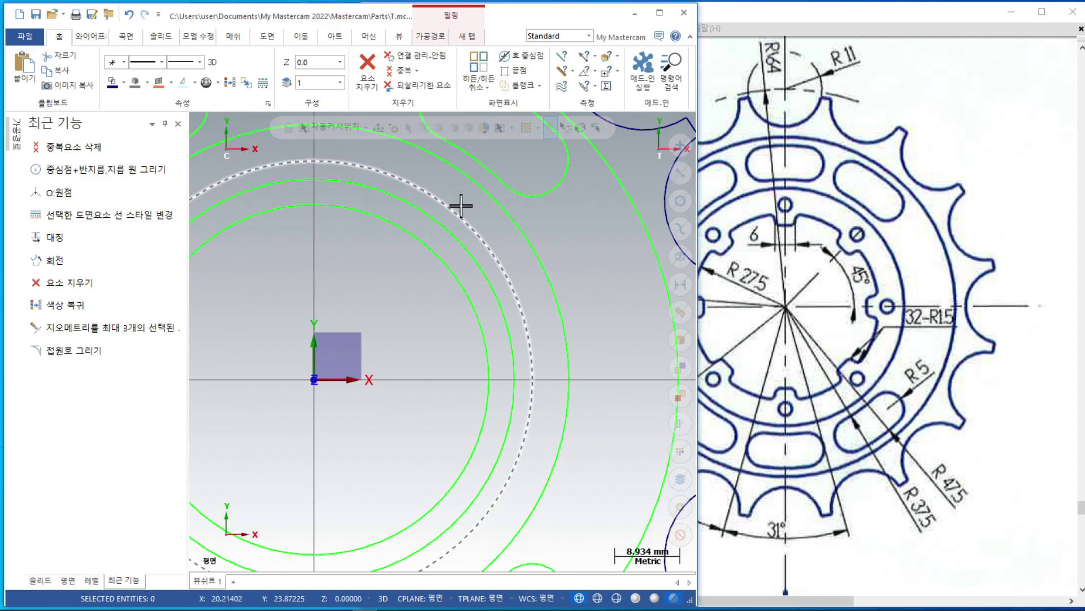
left_click(944, 342)
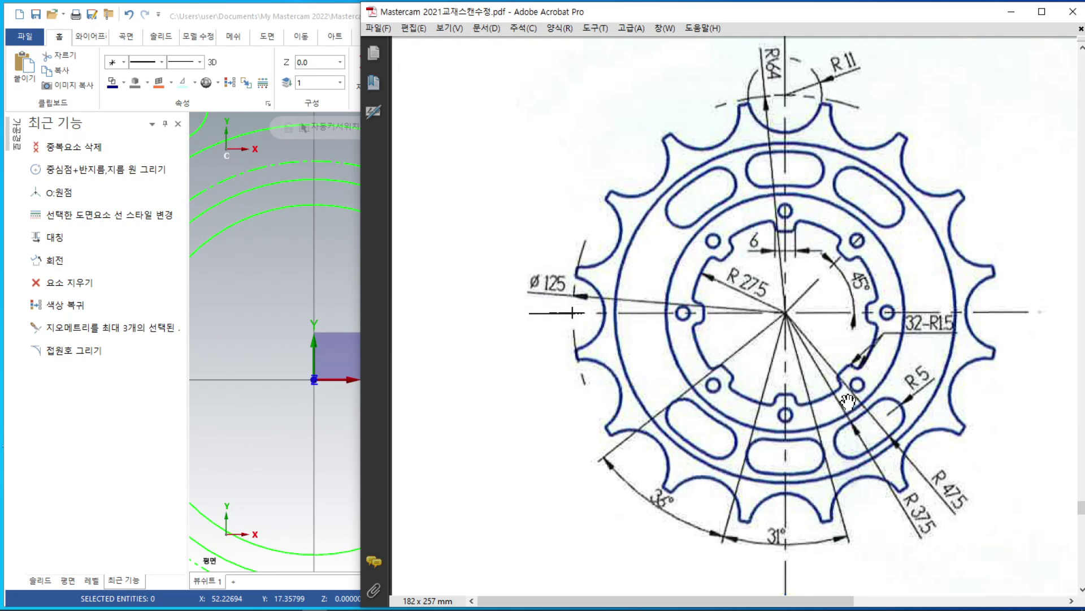
scroll(861, 334, "right", 5)
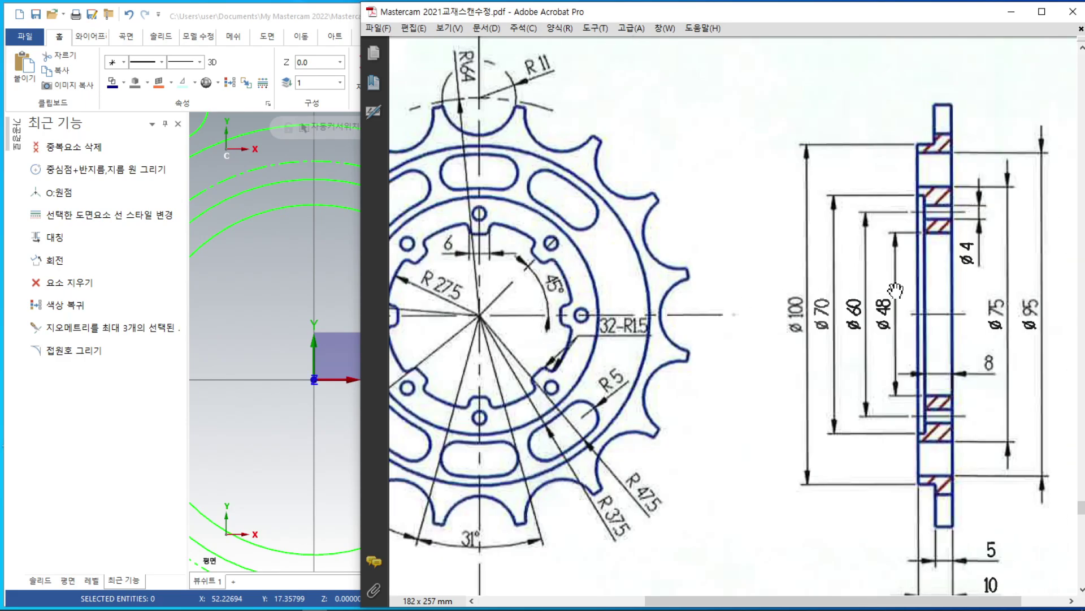
left_click_drag(725, 267, 840, 270)
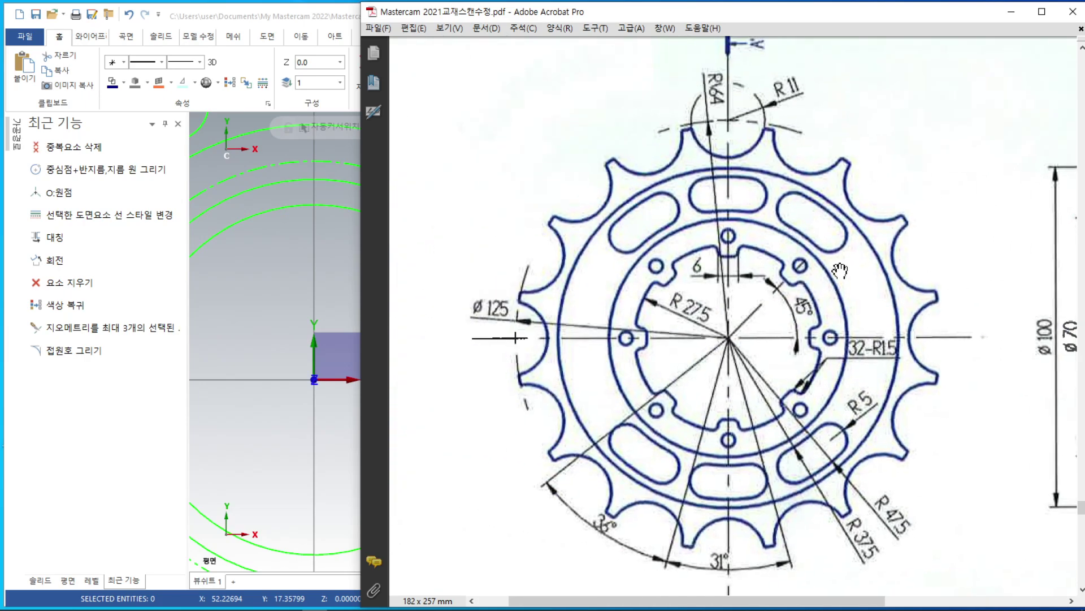
left_click_drag(769, 320, 818, 276)
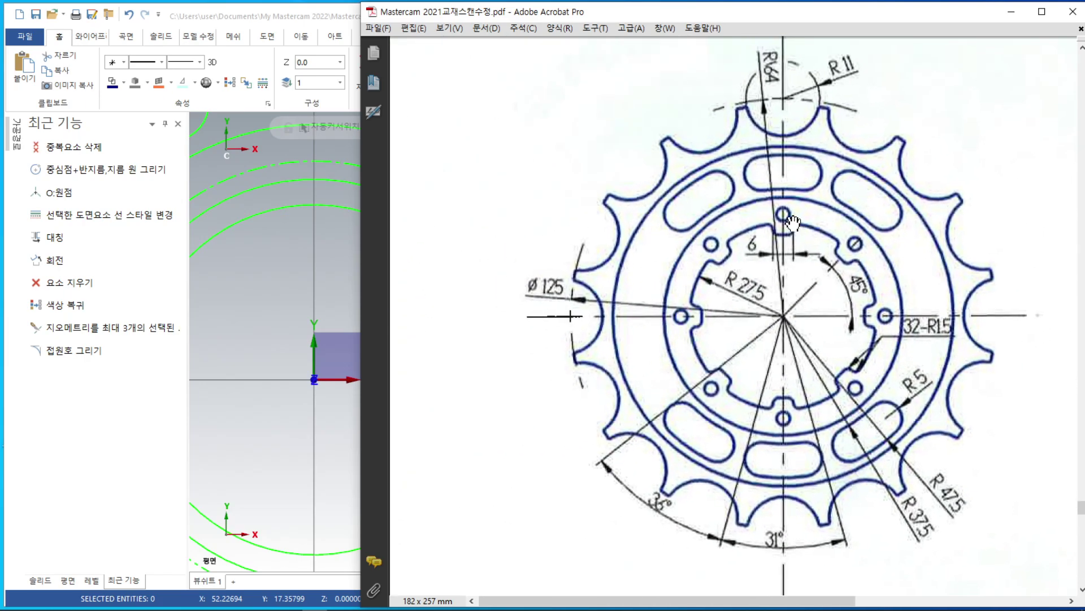
left_click(264, 22)
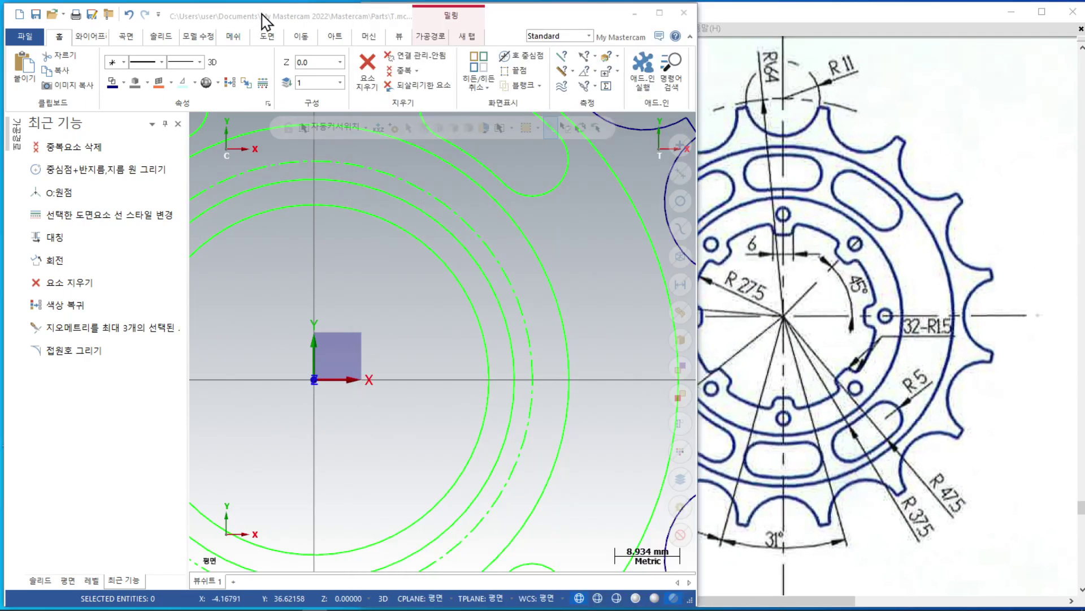
Draw a 4 mm diameter circle centred where the dash-dot centre-line circle crosses the positive Y axis
scroll(605, 281, "down", 2)
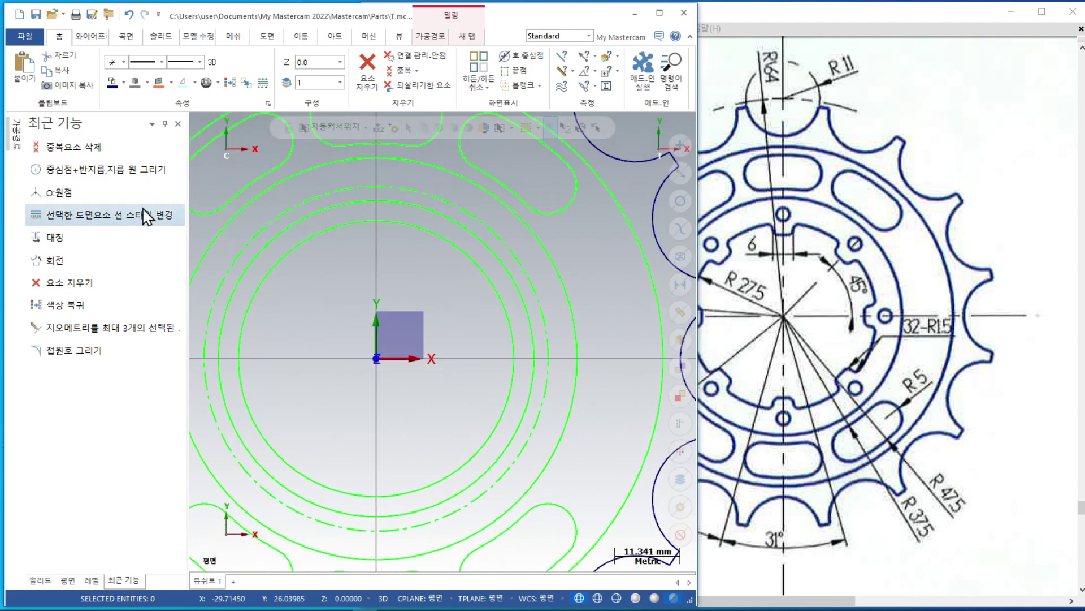
left_click(80, 171)
left_click(162, 323)
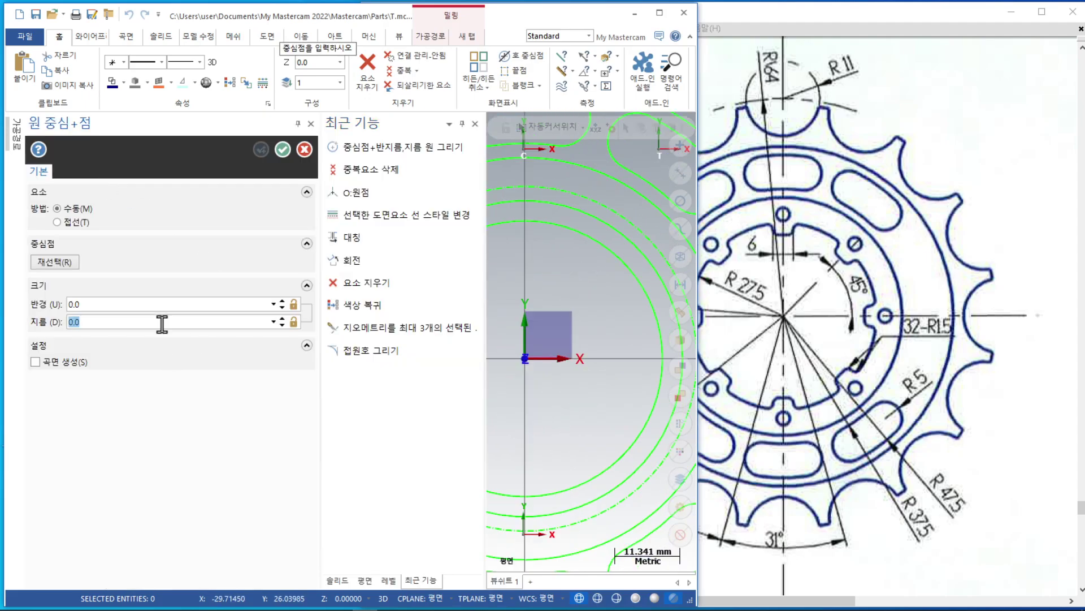
type("4")
left_click(524, 188)
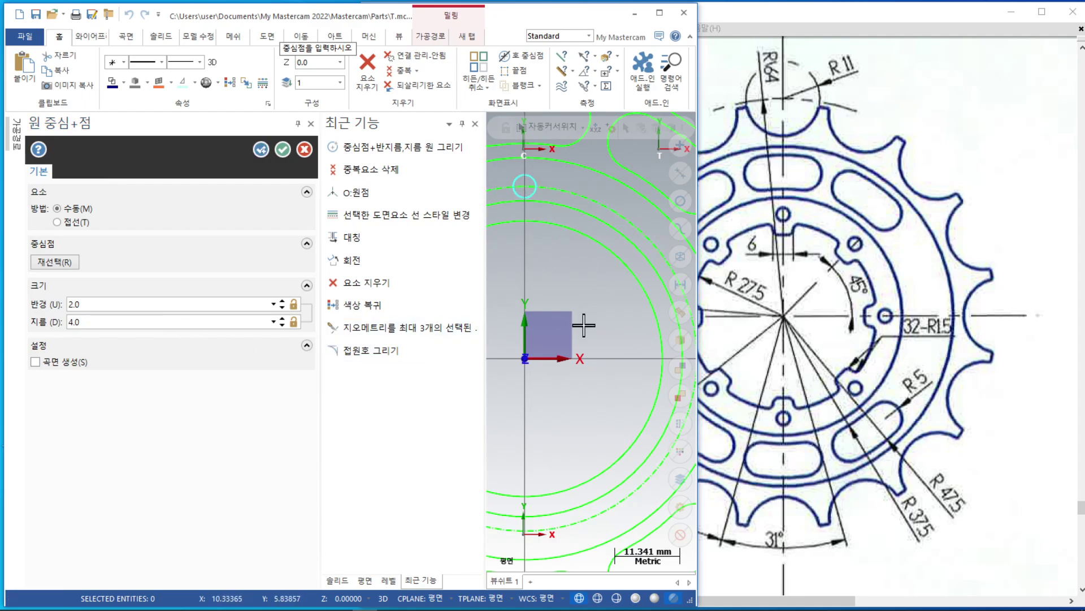
left_click(282, 149)
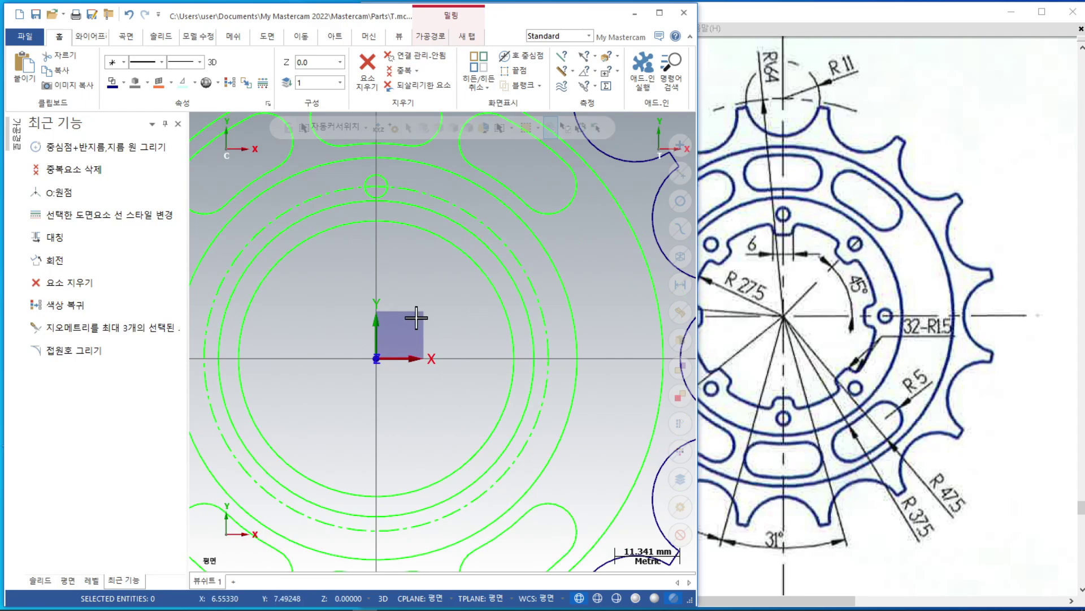
Set up a rotated copy of the 4 mm circle about the origin with 3 instances and 45° between each
left_click(376, 176)
left_click(293, 35)
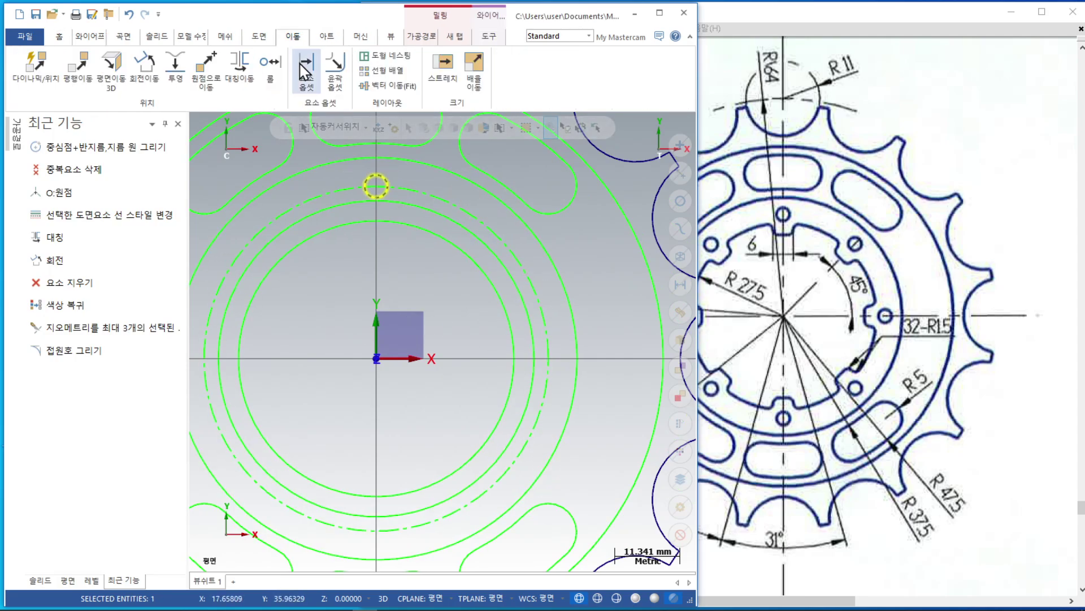
left_click(156, 85)
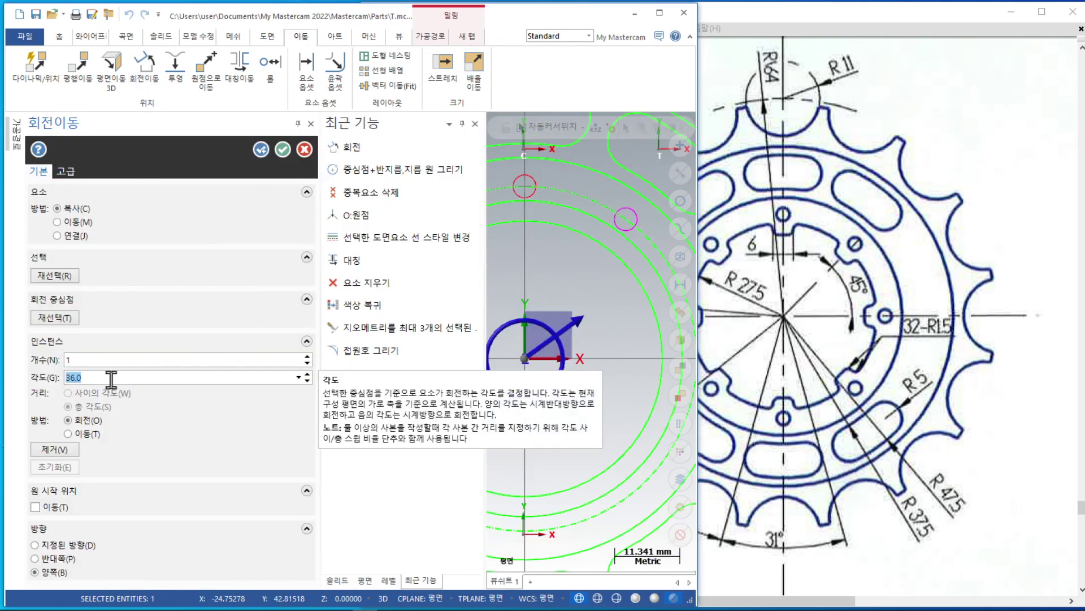
type("45")
key("Return")
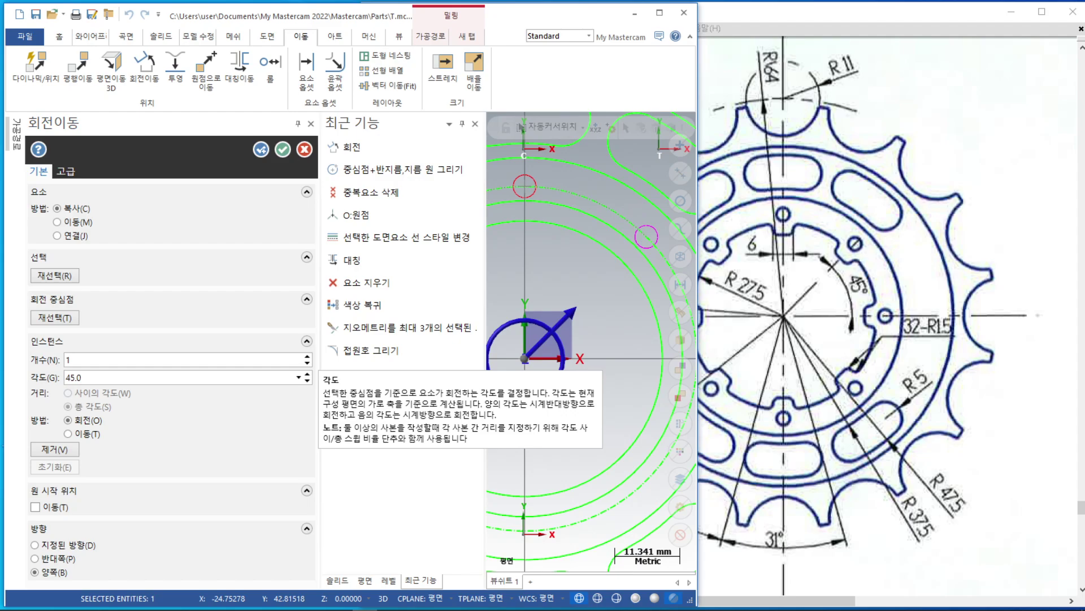
left_click(308, 357)
left_click(308, 358)
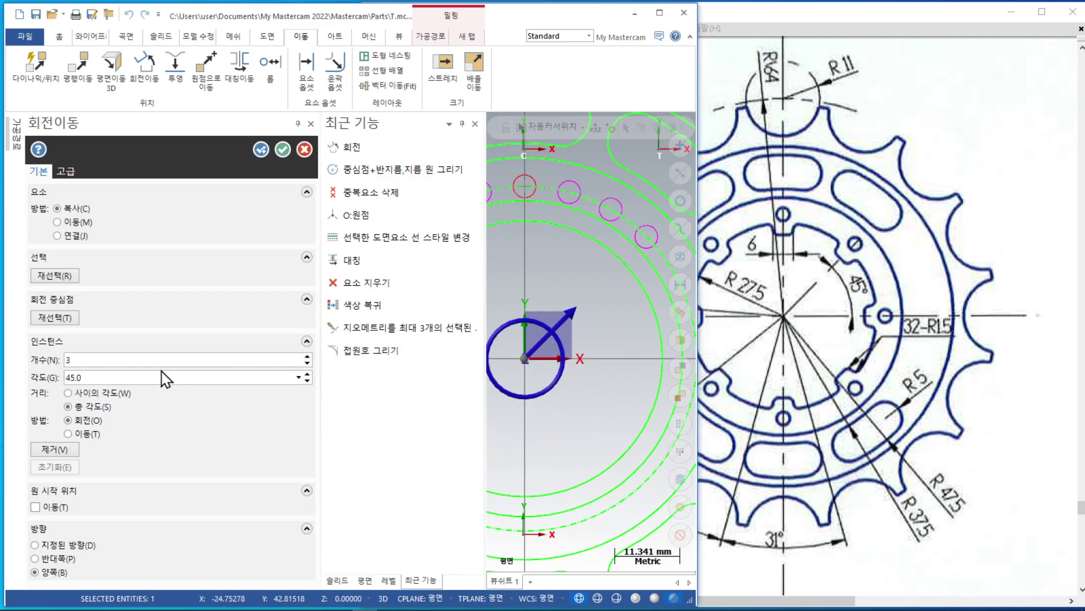
left_click(96, 393)
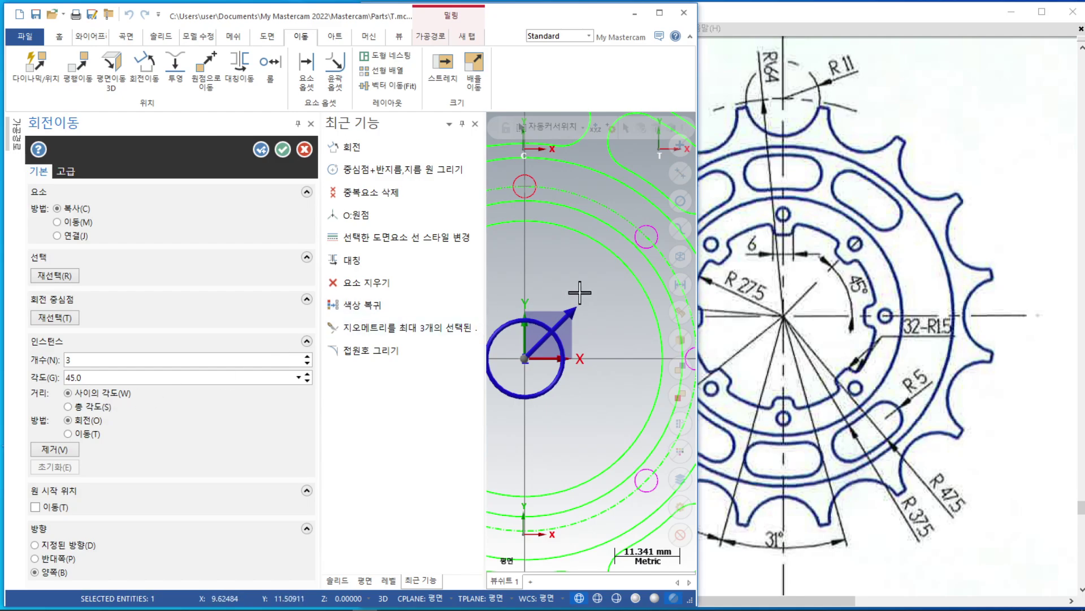
Maximize the CAD window, limit the rotated copy to the defined direction with 7 instances, and accept it
scroll(628, 290, "down", 3)
scroll(630, 290, "down", 2)
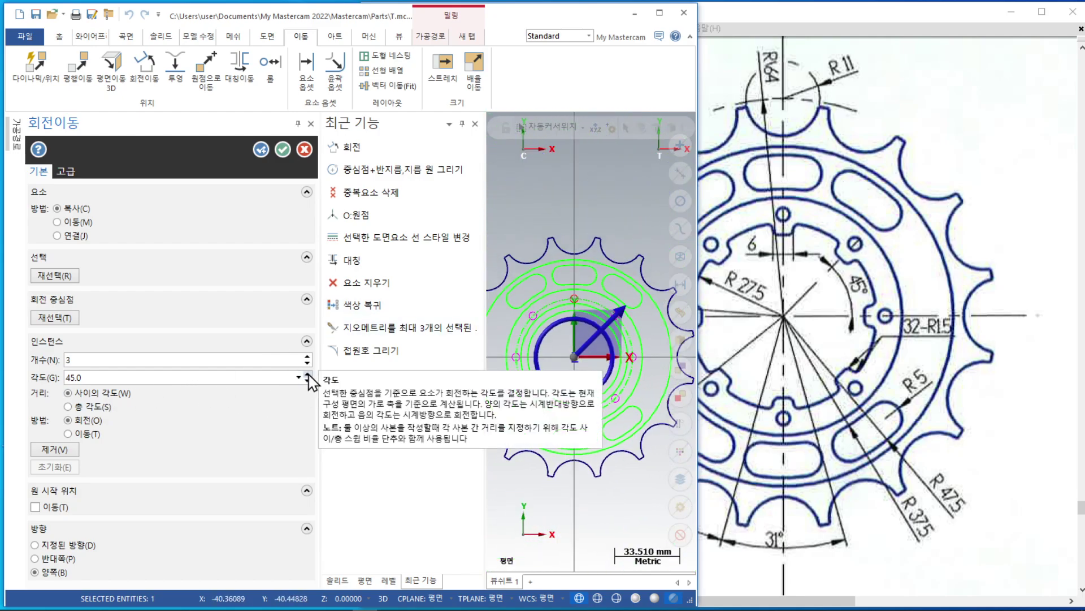
left_click(660, 12)
scroll(783, 399, "up", 4)
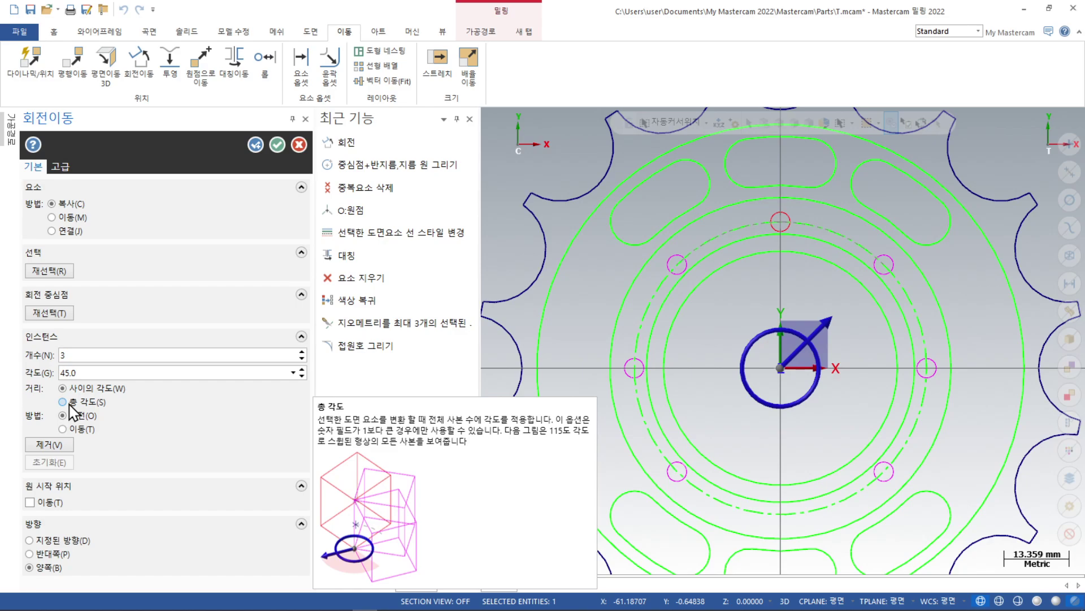
left_click(302, 358)
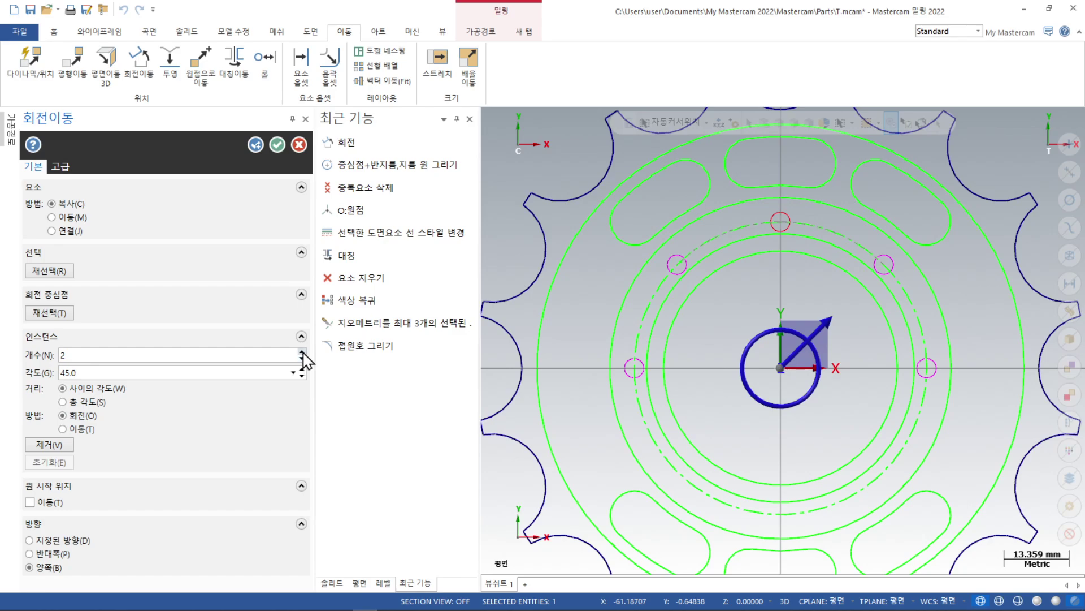
left_click(30, 540)
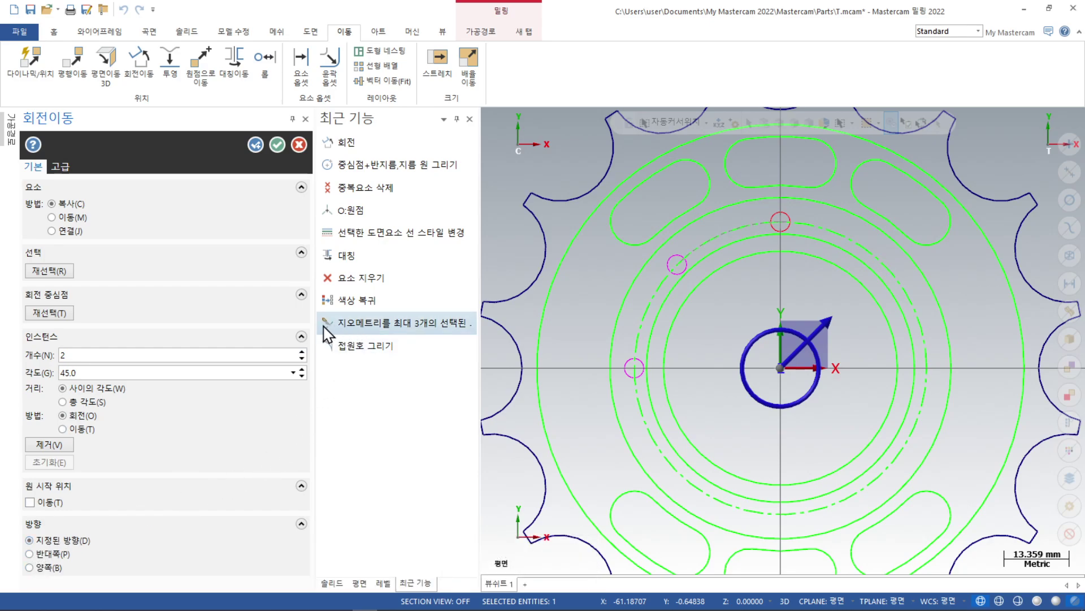
left_click(302, 352)
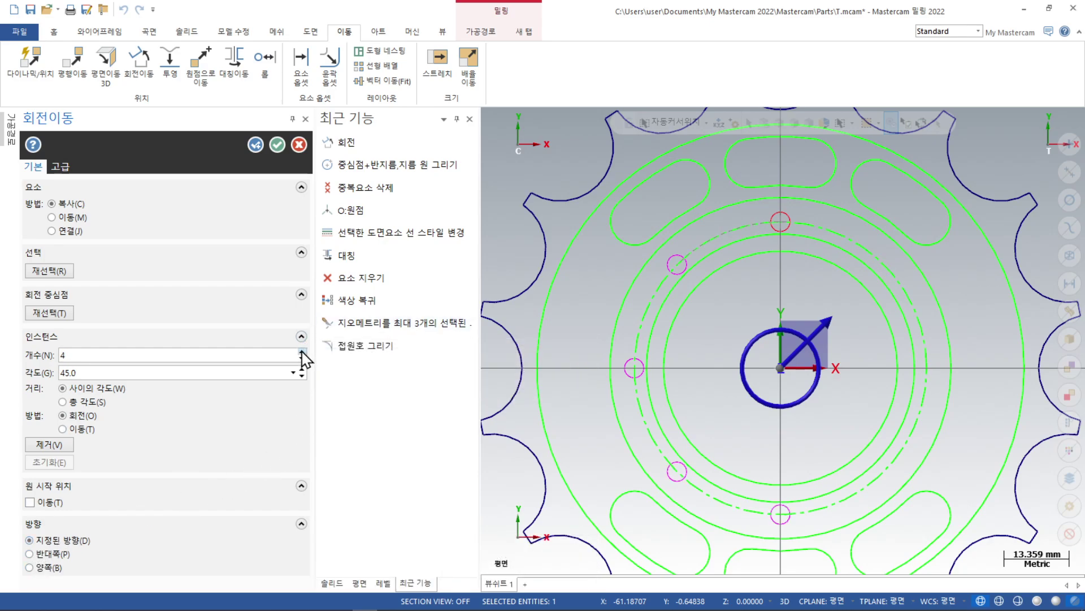
left_click(302, 352)
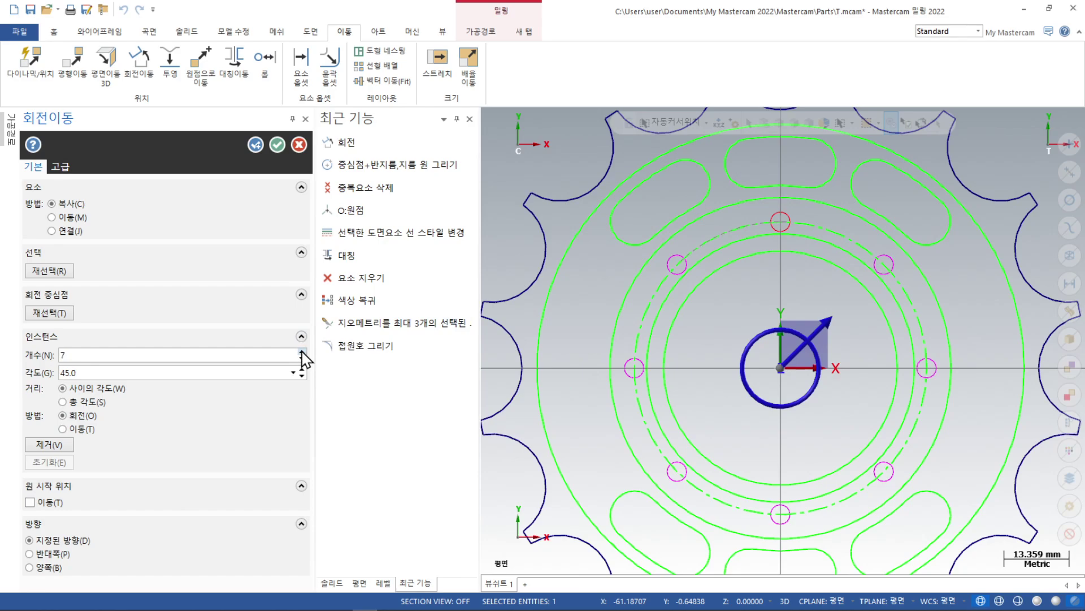
left_click(277, 146)
Delete the dash-dot centre-line circle running through the eight small holes
left_click(691, 233)
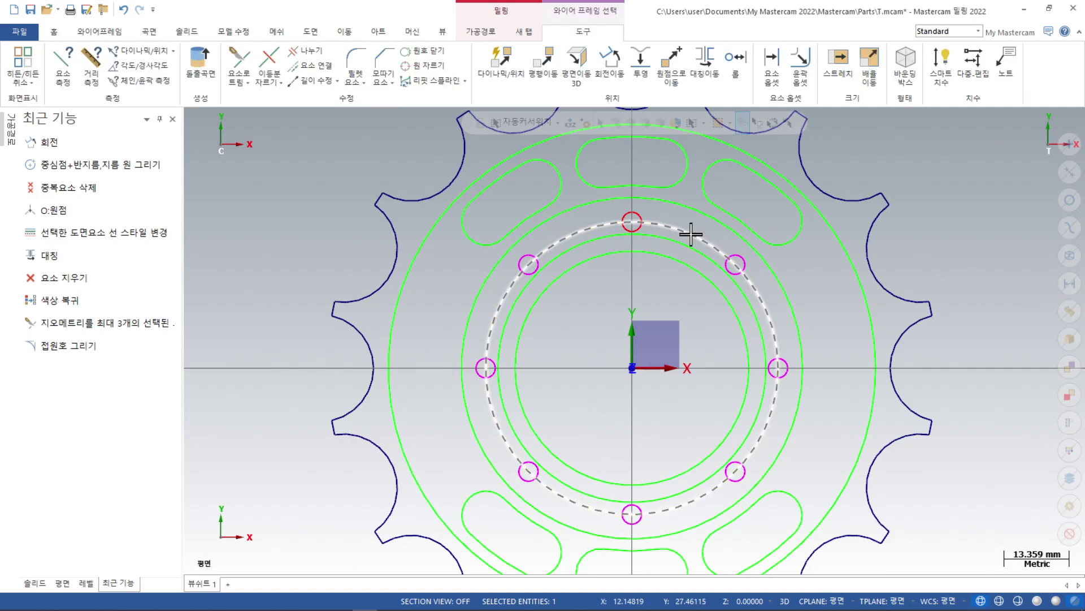
key("Delete")
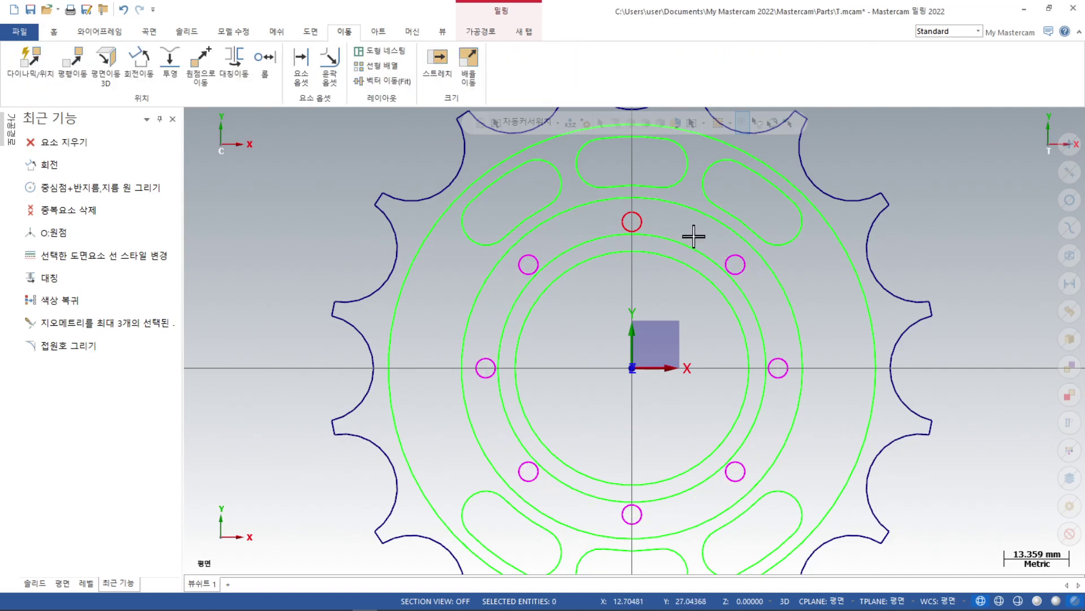
scroll(862, 380, "up", 1)
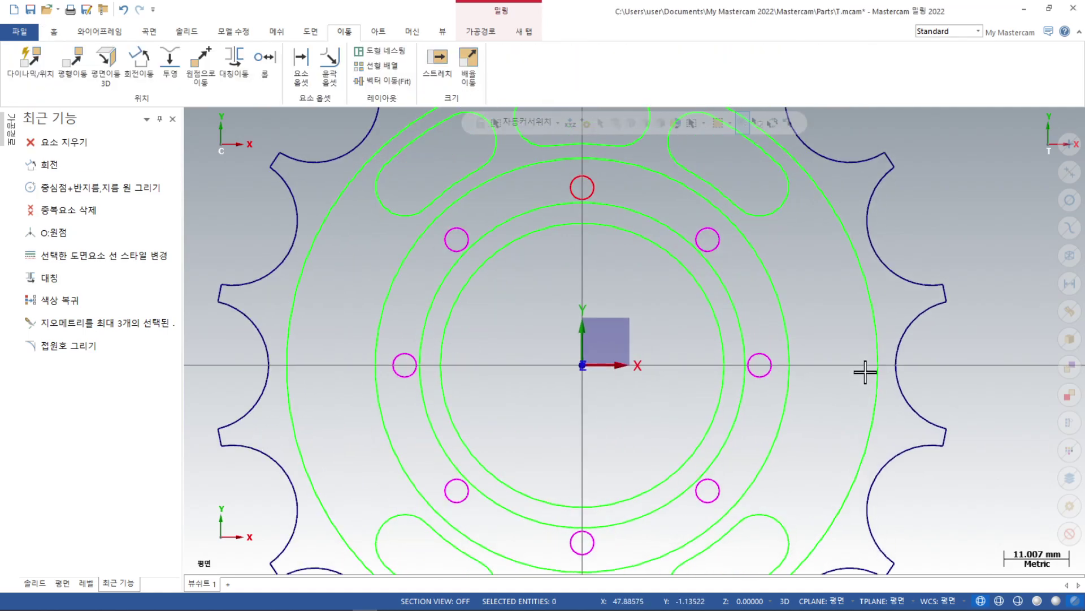
Restore the smaller CAD window and draw a rectangular shape, 6 mm wide and about 12.6 mm high, anchored top-centre on the uppermost small hole's centre
left_click(1049, 8)
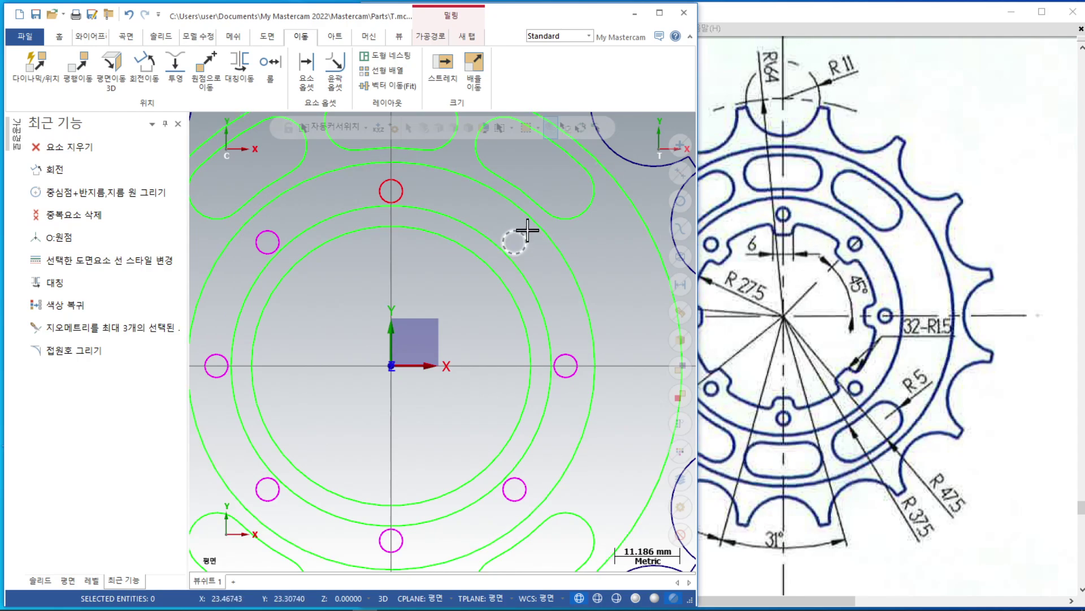
left_click(97, 36)
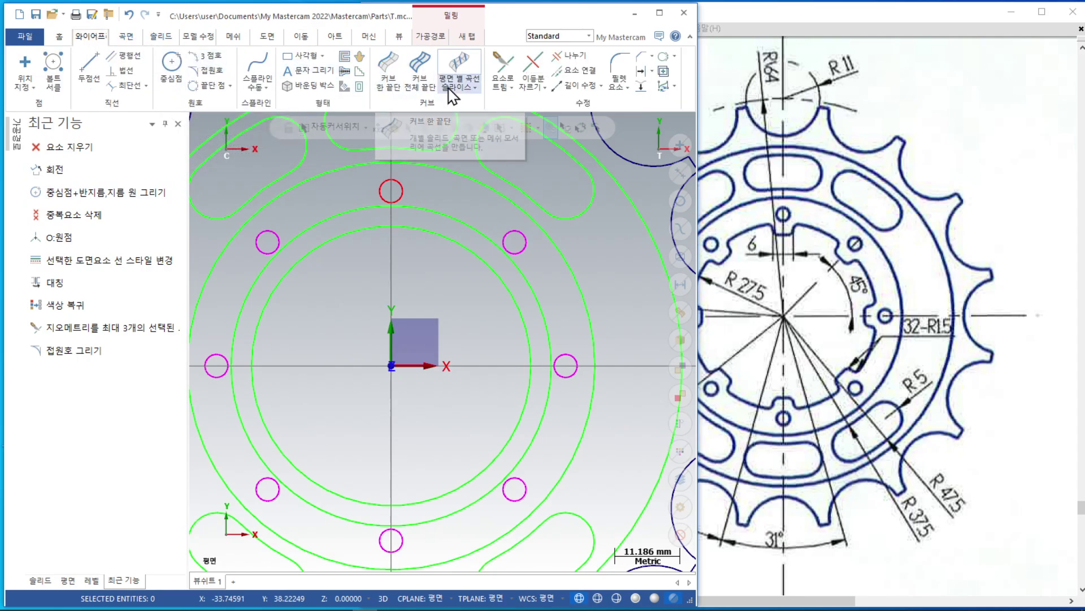
left_click(321, 55)
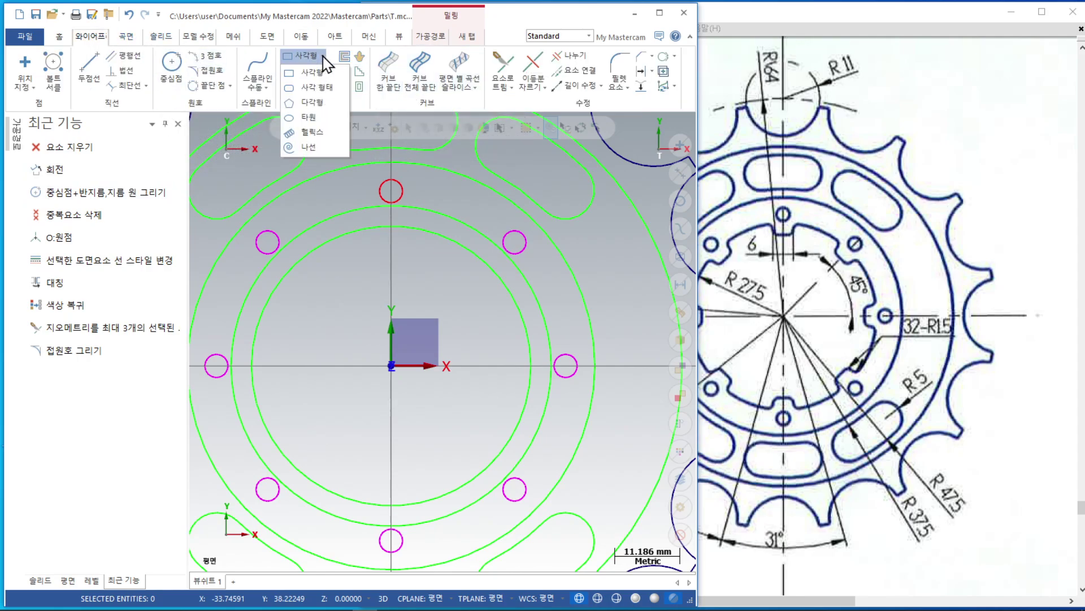
left_click(319, 88)
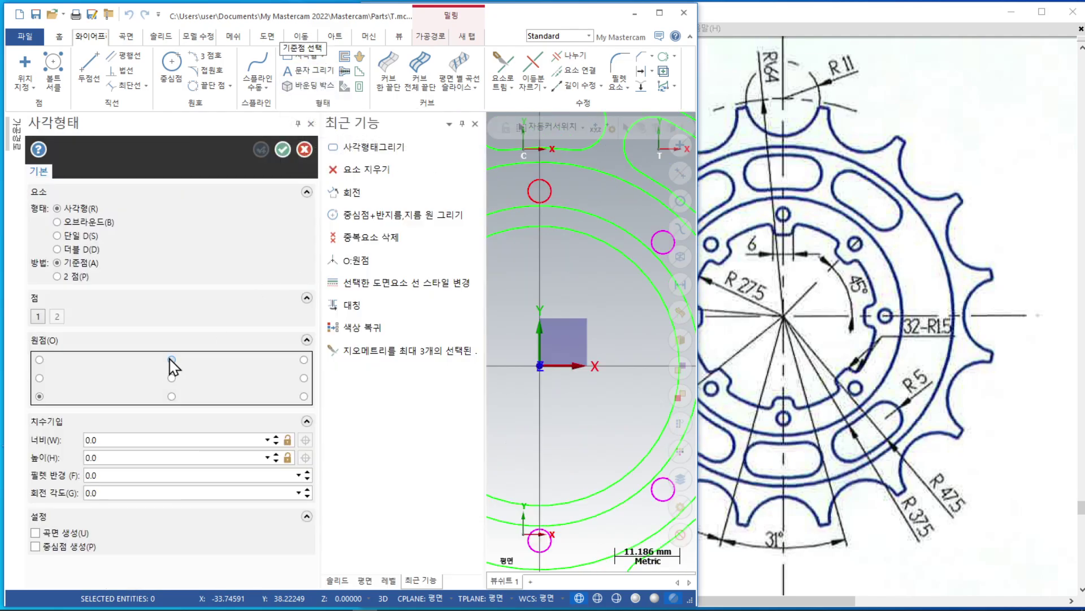
left_click(171, 360)
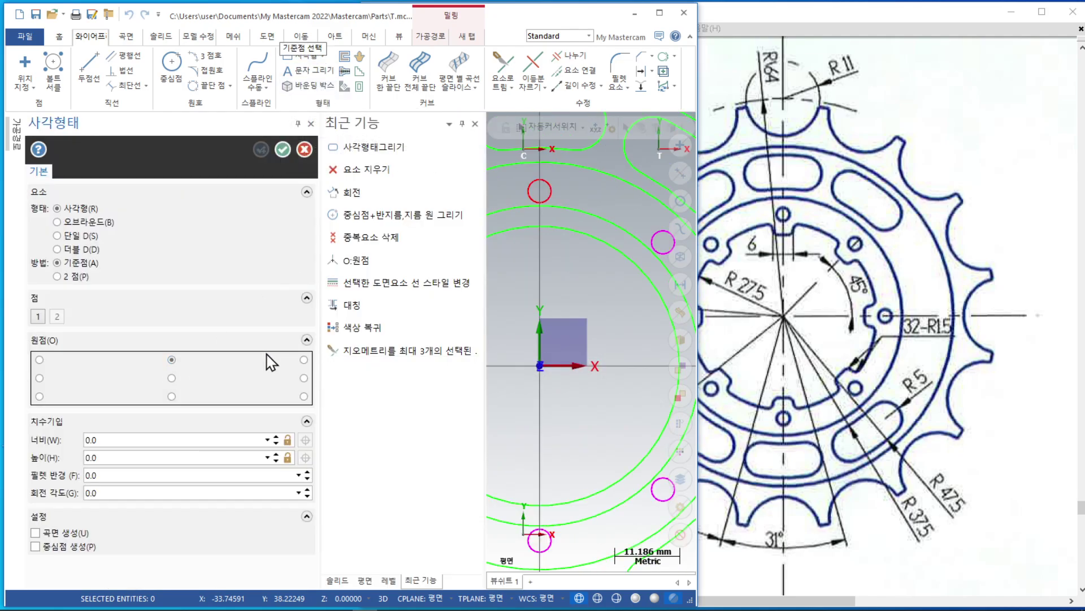
left_click(540, 192)
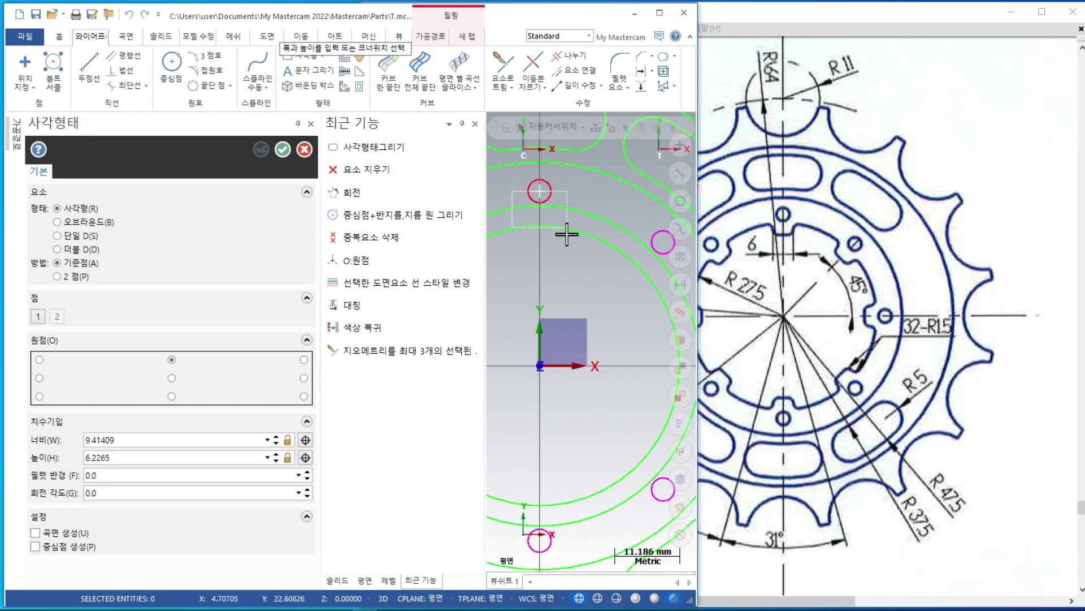
left_click(556, 264)
left_click(172, 439)
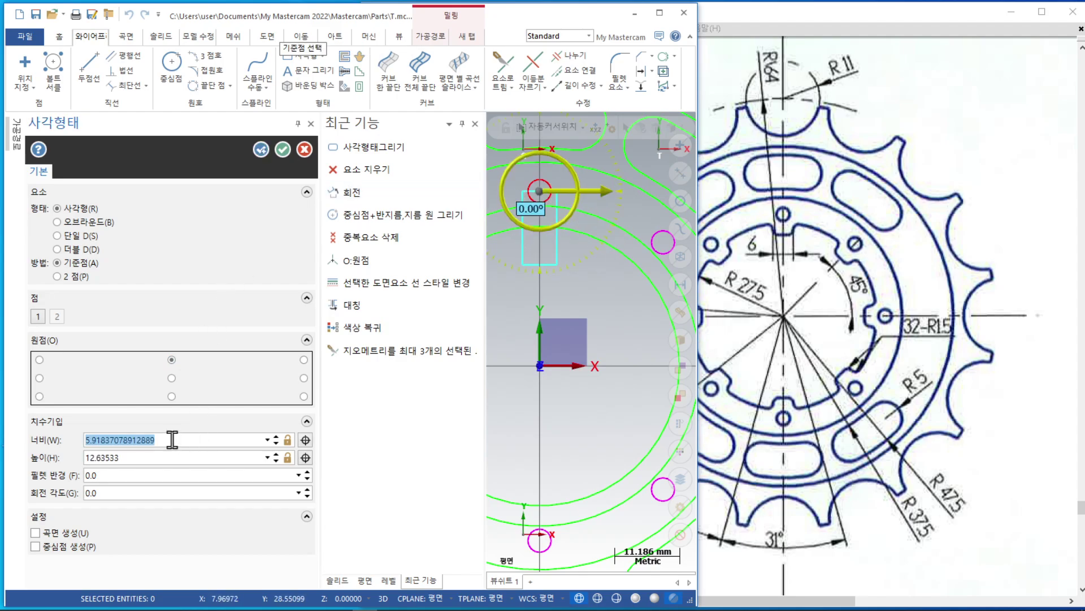
type("6.0")
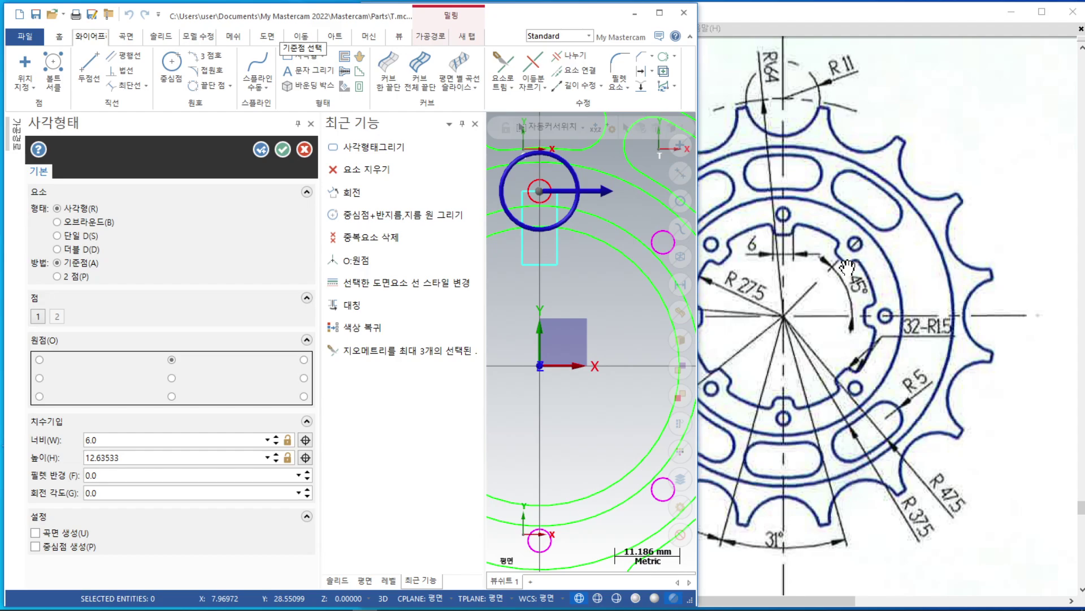
Check the inner notches in the front view of the Acrobat PDF drawing, return to Mastercam and accept the rectangle
left_click(810, 339)
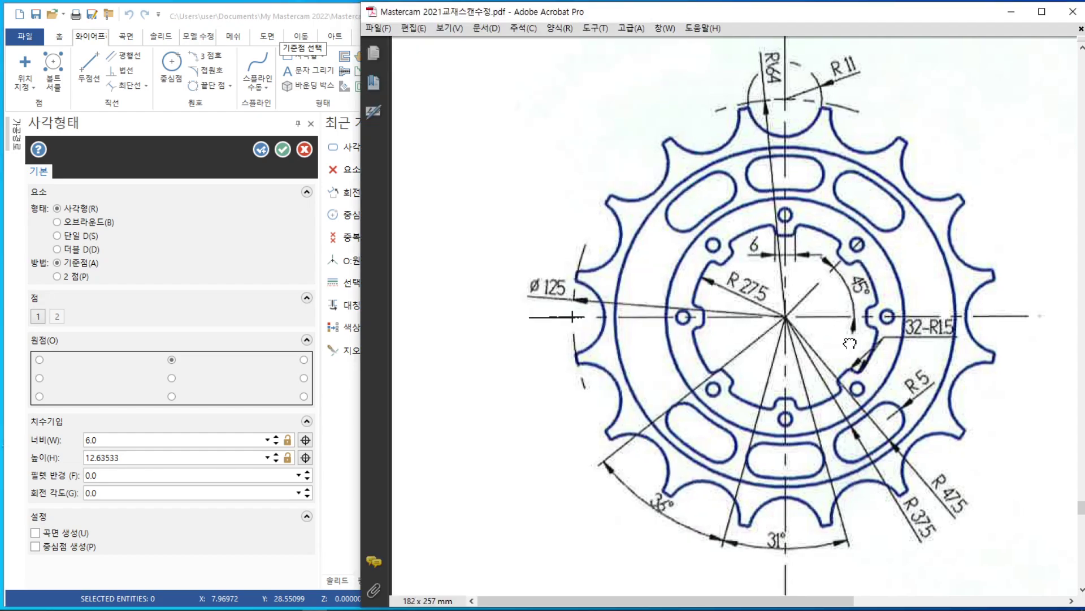
left_click_drag(850, 344, 850, 348)
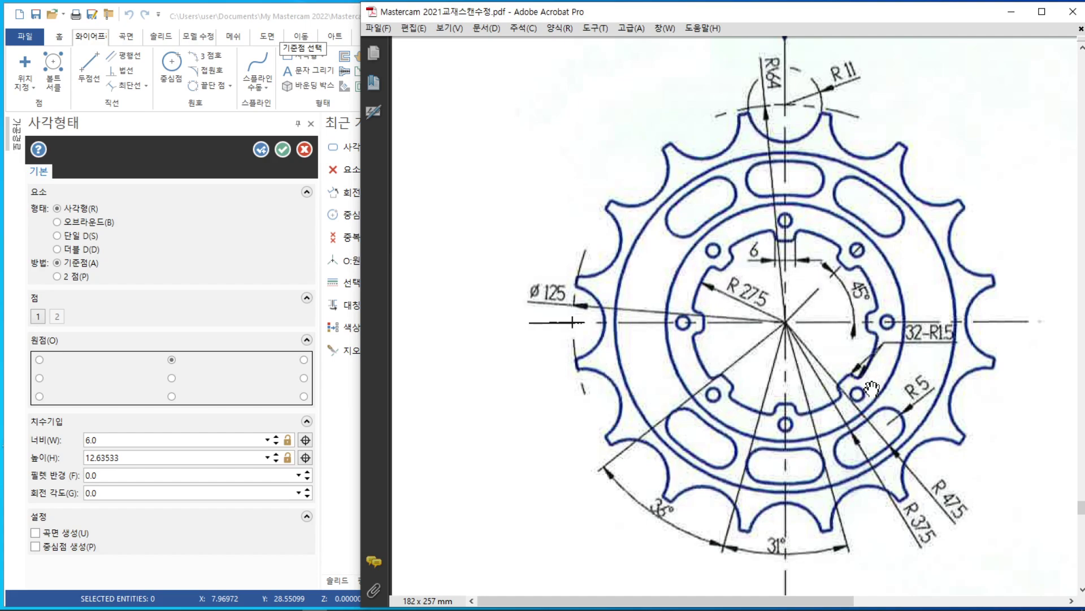
left_click_drag(930, 373, 608, 334)
mouse_move(843, 331)
left_mouse_down()
mouse_move(825, 339)
mouse_move(963, 338)
left_mouse_up()
left_click_drag(699, 319, 841, 391)
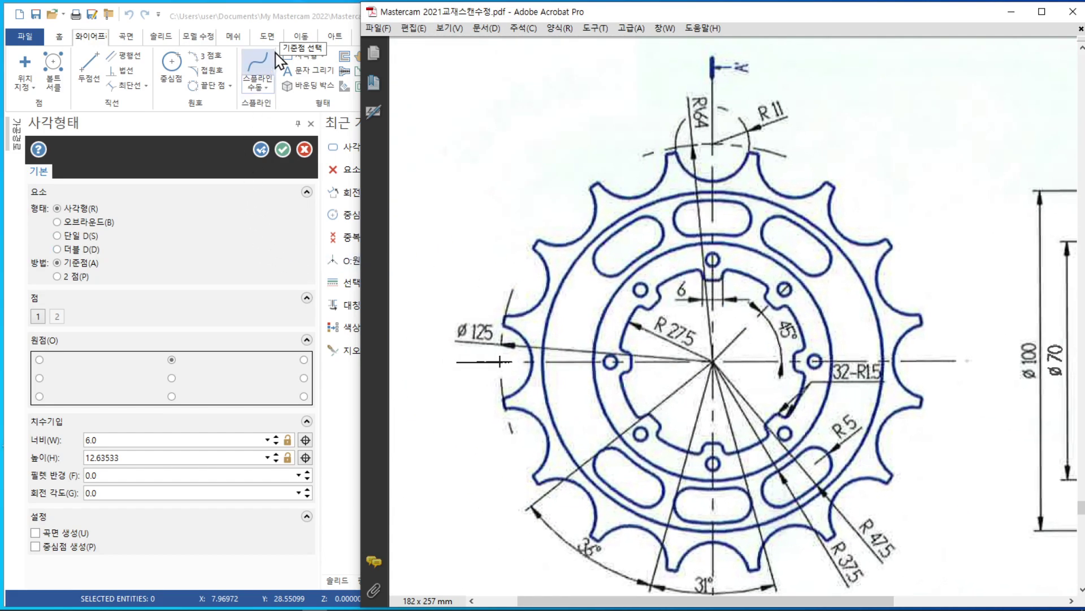
left_click(270, 17)
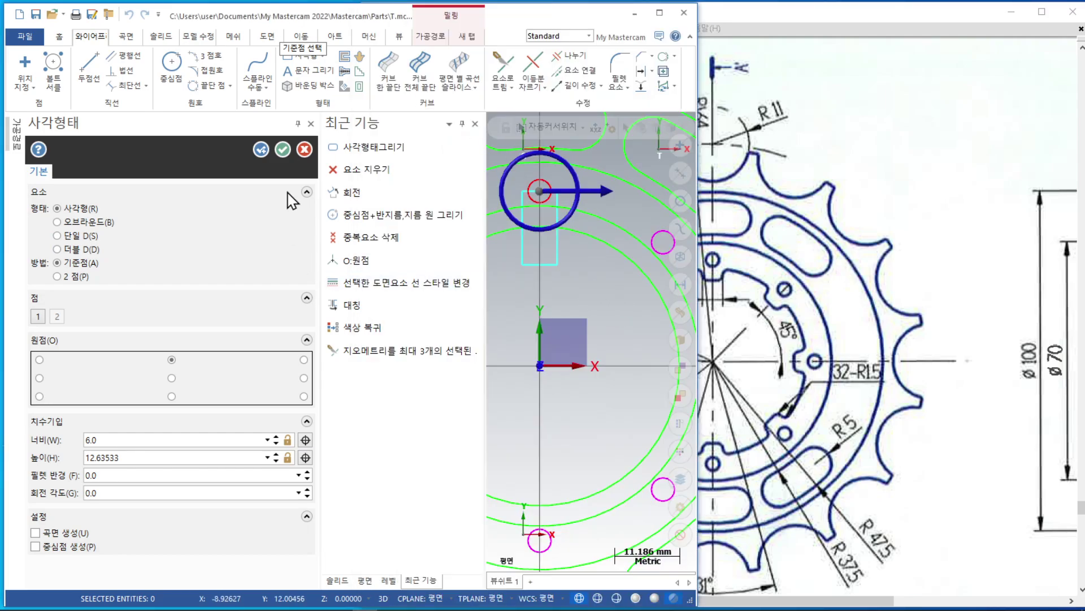
left_click(282, 150)
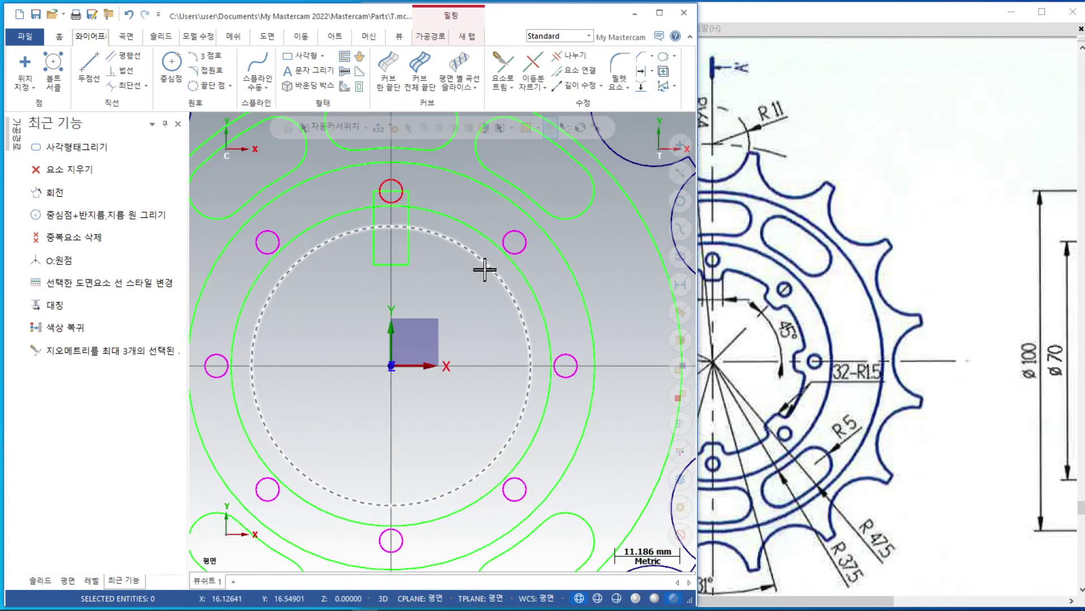
Check the notches in the PDF drawing and add untrimmed 1.5 mm fillets between the rectangle's right side and the two inner circles
scroll(396, 180, "up", 2)
scroll(397, 181, "up", 2)
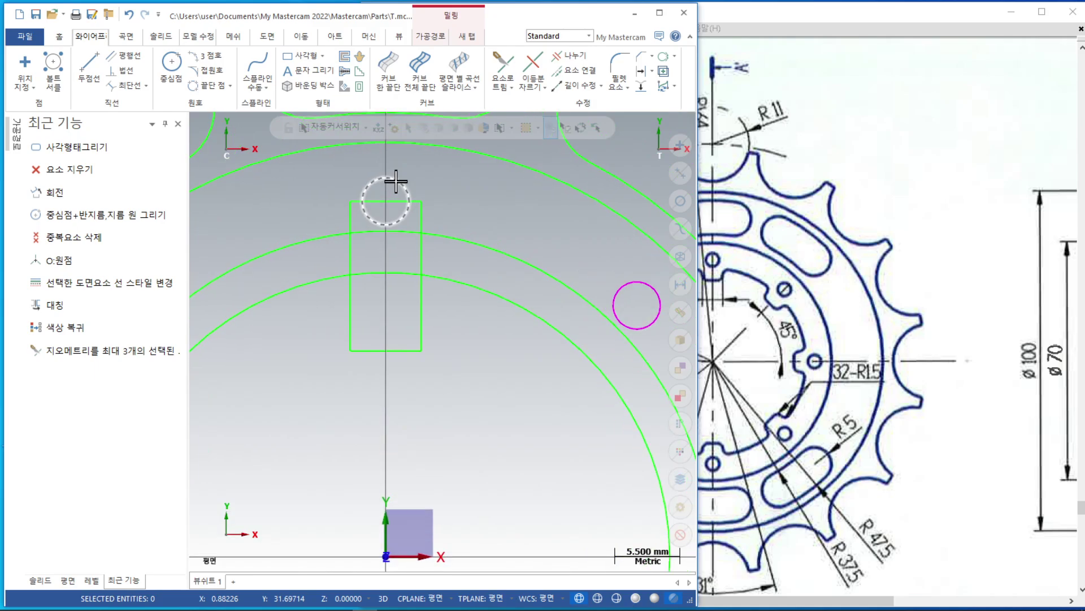
left_click_drag(795, 307, 888, 309)
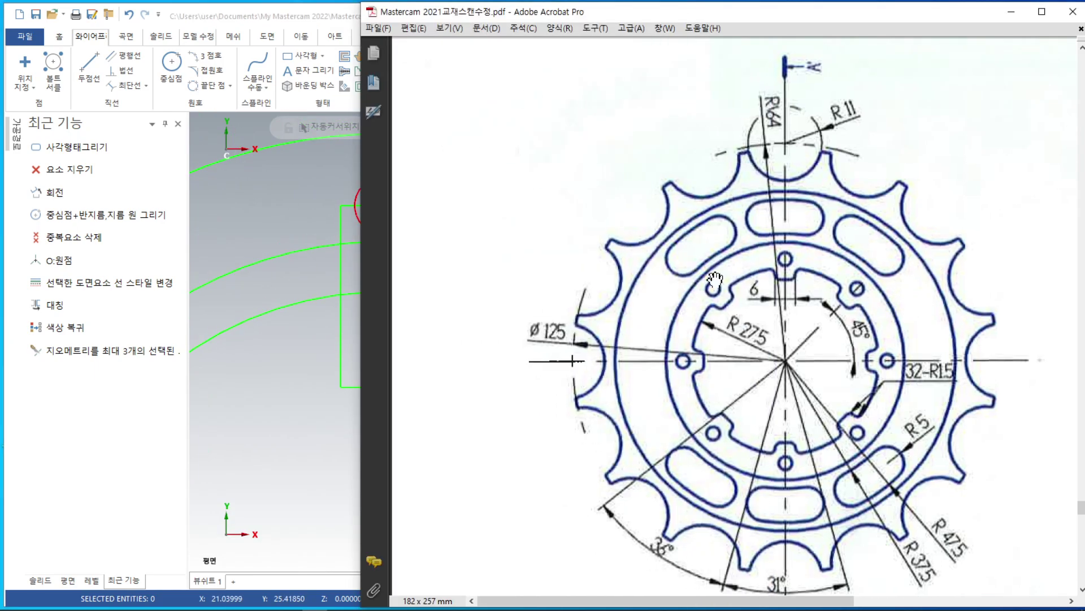
left_click(269, 200)
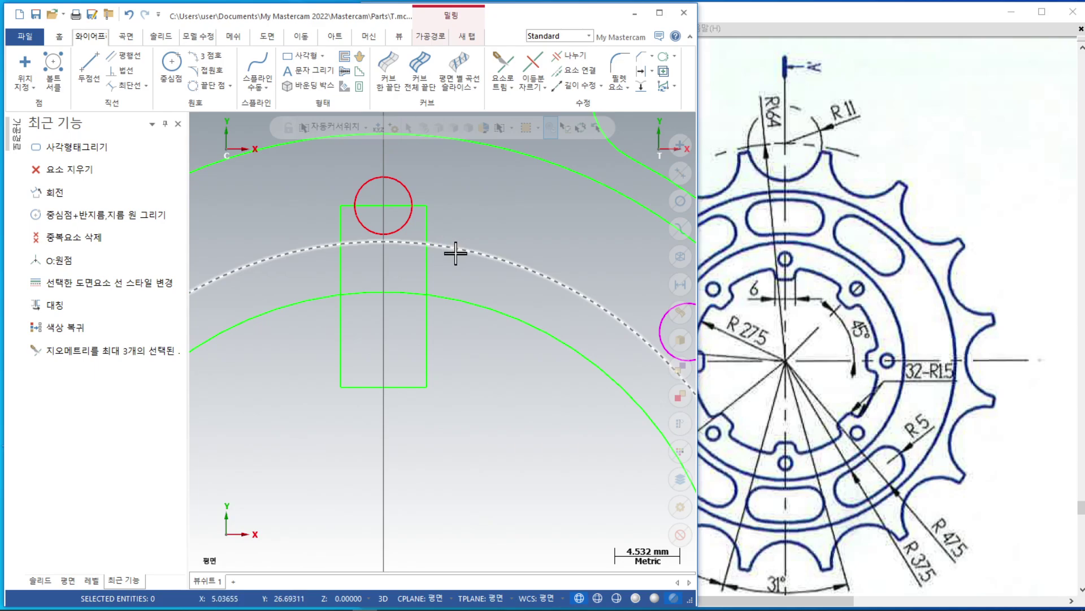
left_click(620, 63)
double_click(138, 305)
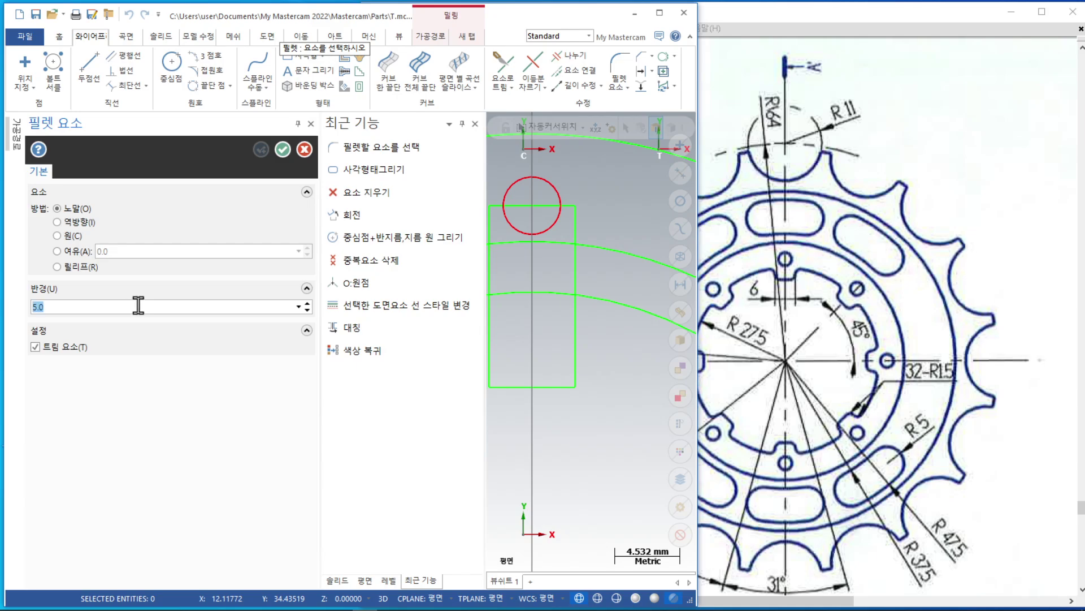
type("1.5")
left_click(574, 267)
left_click(624, 253)
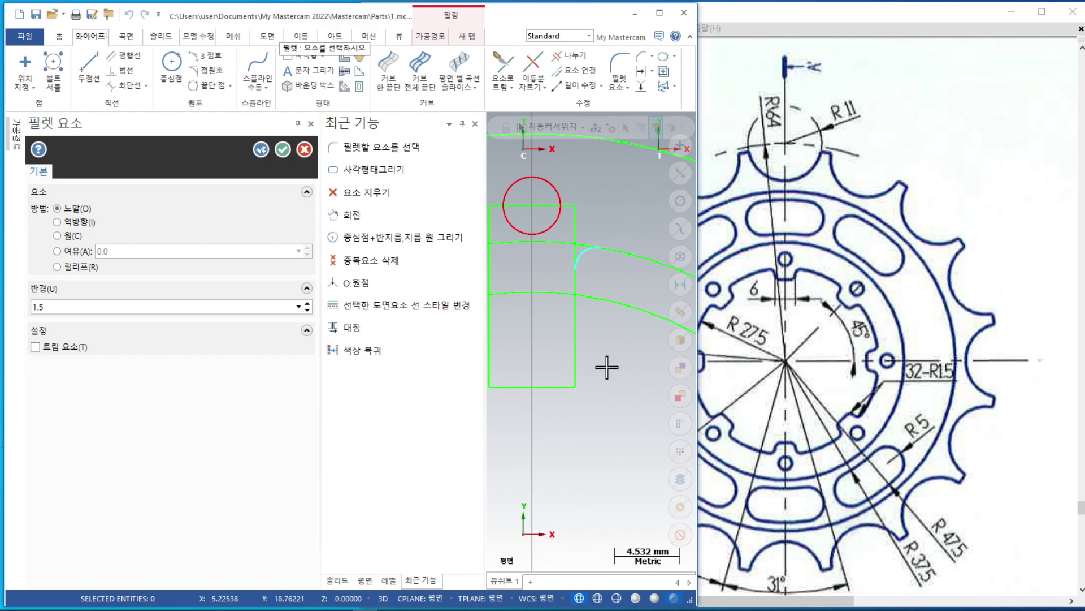
left_click(557, 293)
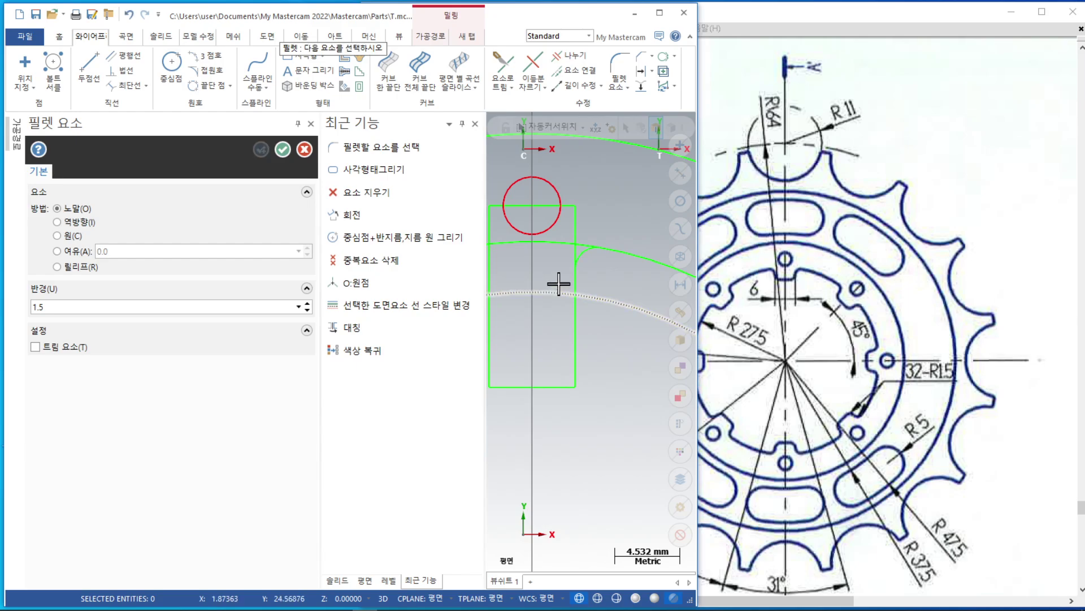
scroll(596, 240, "up", 2)
scroll(606, 280, "up", 2)
left_click(543, 252)
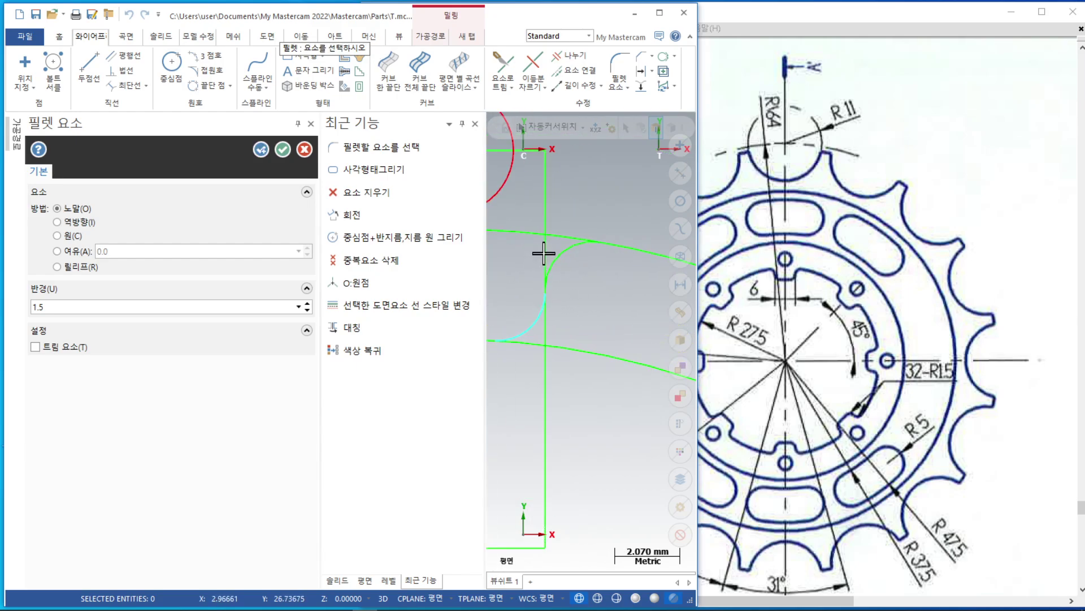
Add matching 1.5 mm untrimmed fillets between the rectangle's left side and the two inner circles, and accept the fillets
scroll(644, 308, "down", 3)
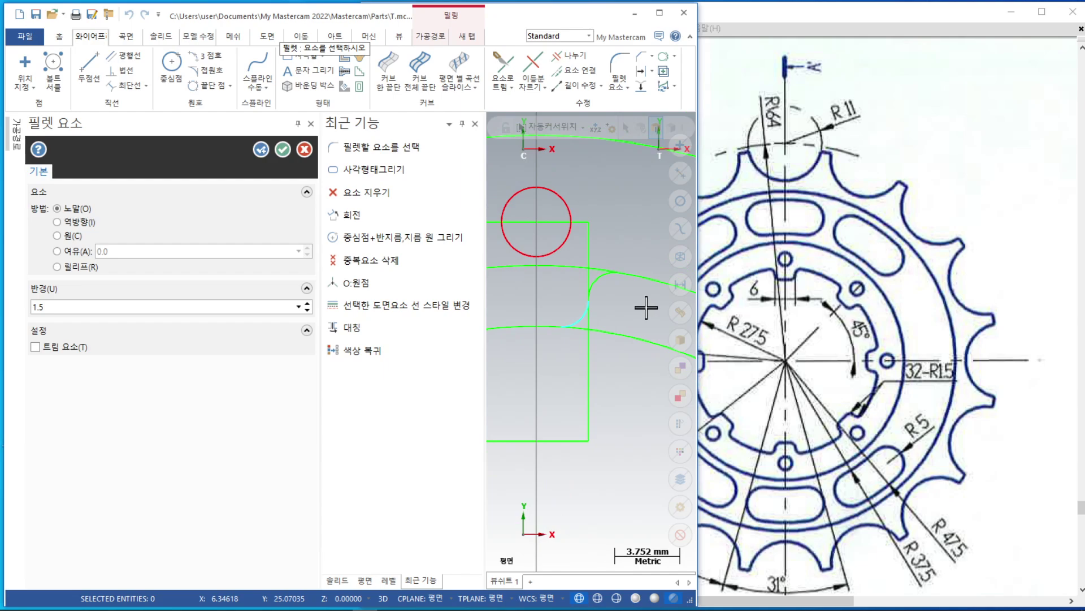
scroll(646, 308, "down", 3)
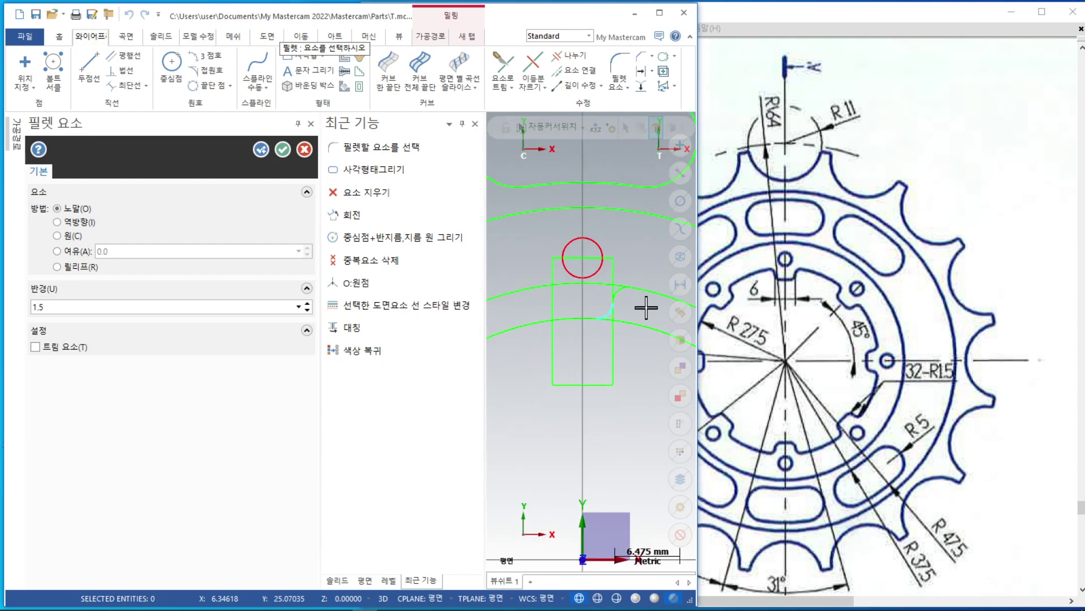
scroll(525, 292, "up", 4)
scroll(571, 306, "up", 1)
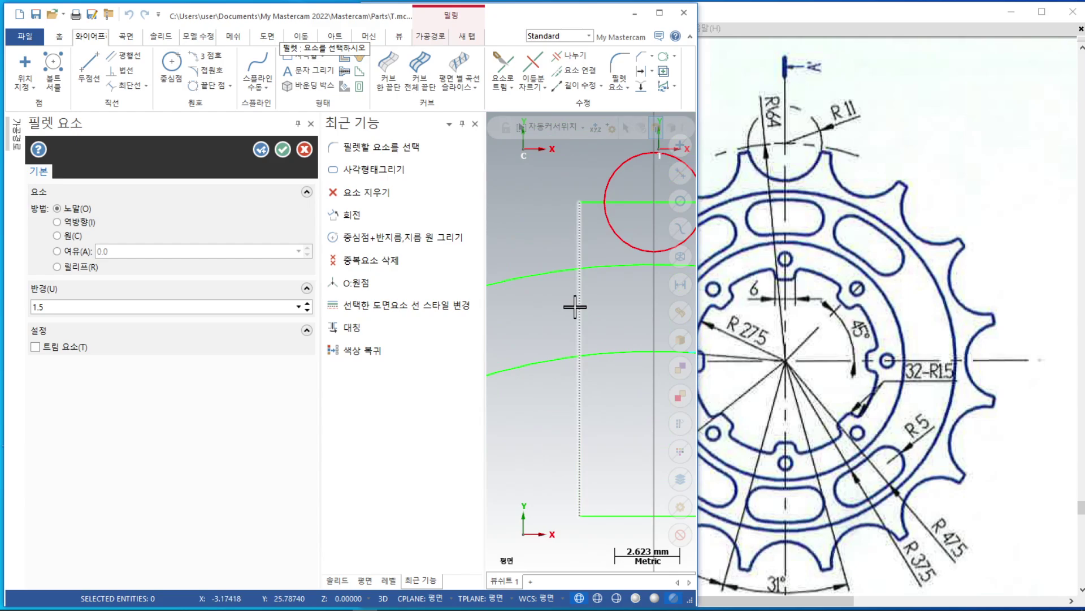
left_click(576, 307)
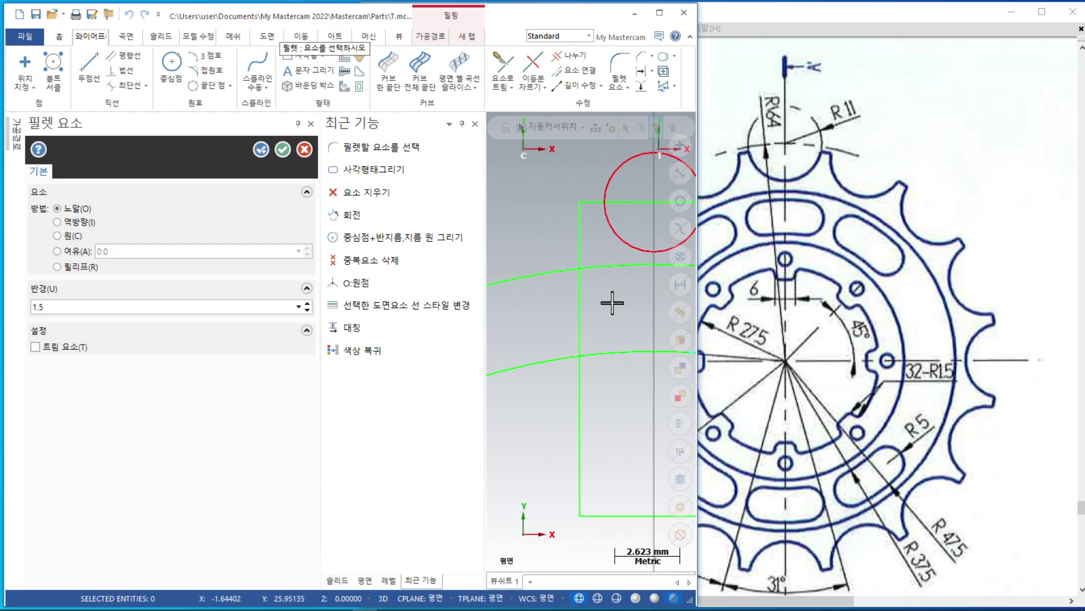
left_click(543, 272)
left_click(582, 282)
left_click(633, 348)
scroll(511, 368, "down", 1)
scroll(511, 364, "down", 3)
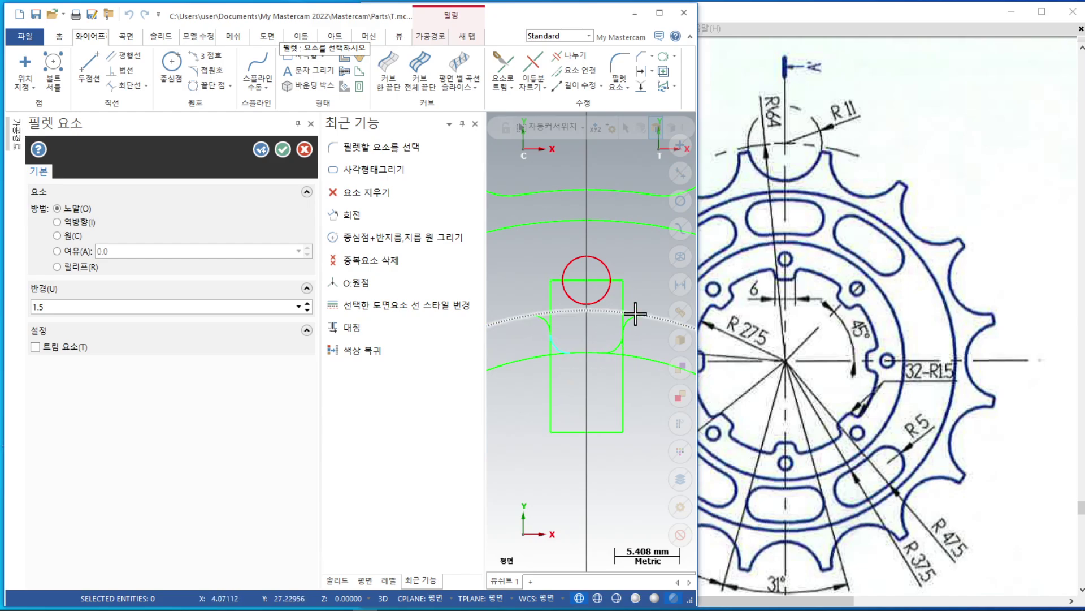
left_click(298, 148)
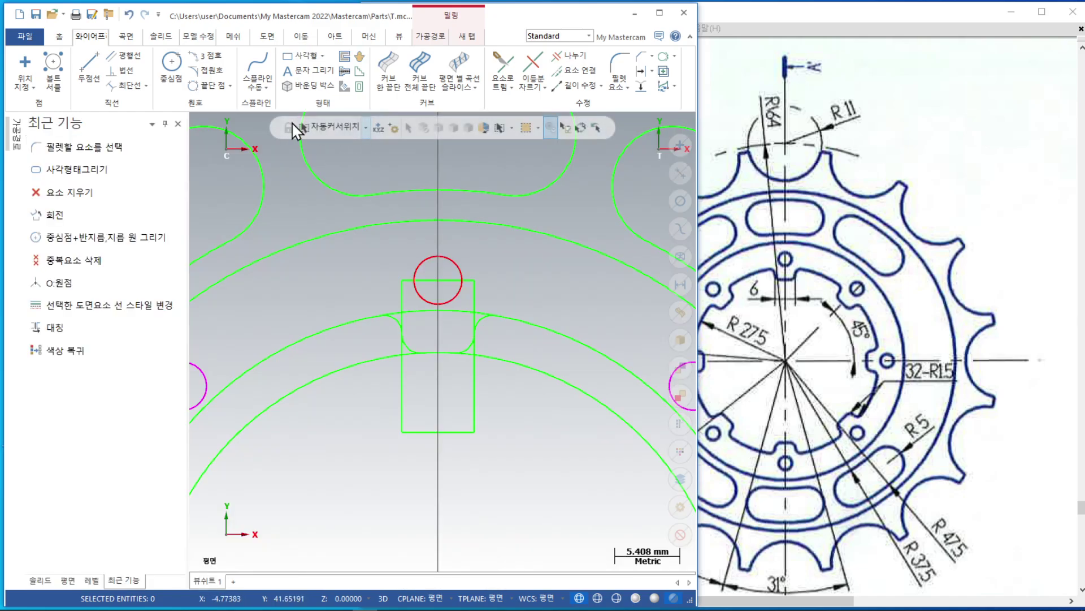
Collapse the recent functions pane, check the notches and small holes in the Acrobat PDF drawing, and return to a maximized Mastercam window
left_click(166, 124)
scroll(364, 300, "up", 3)
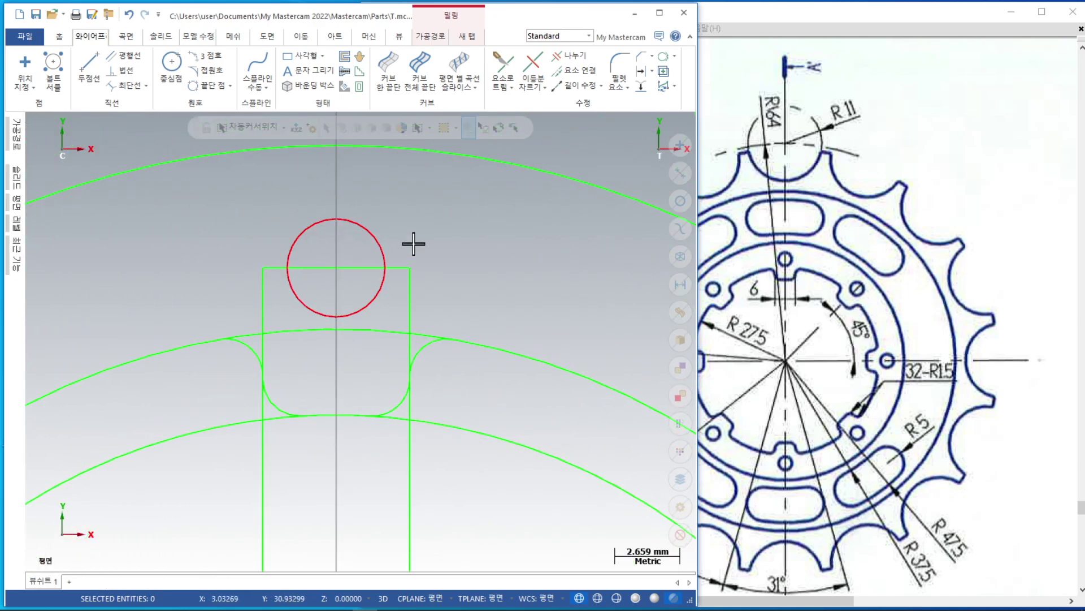
left_click(963, 178)
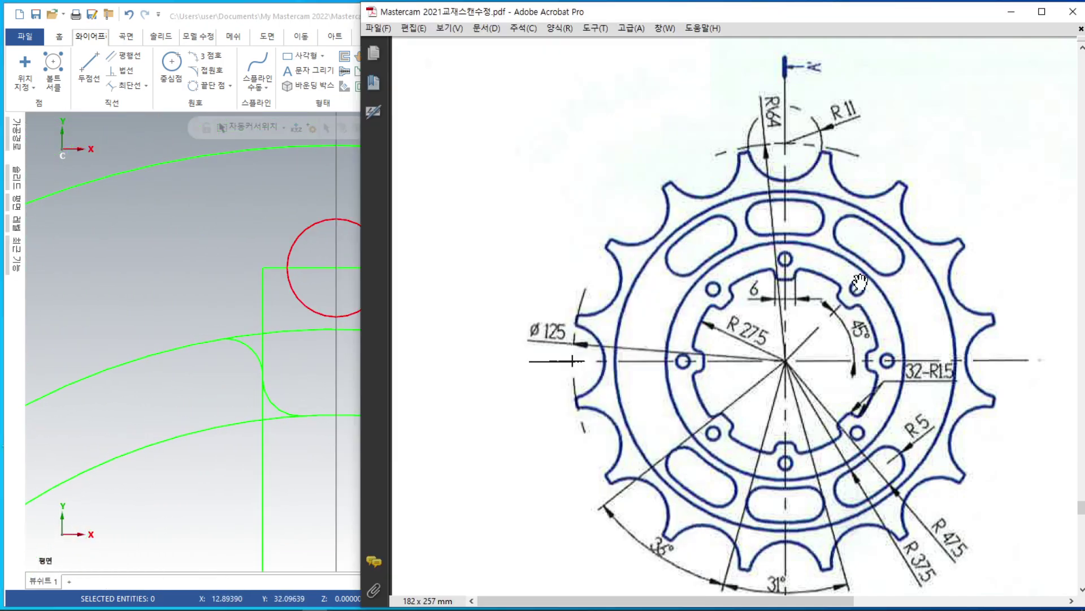
scroll(775, 282, "up", 1)
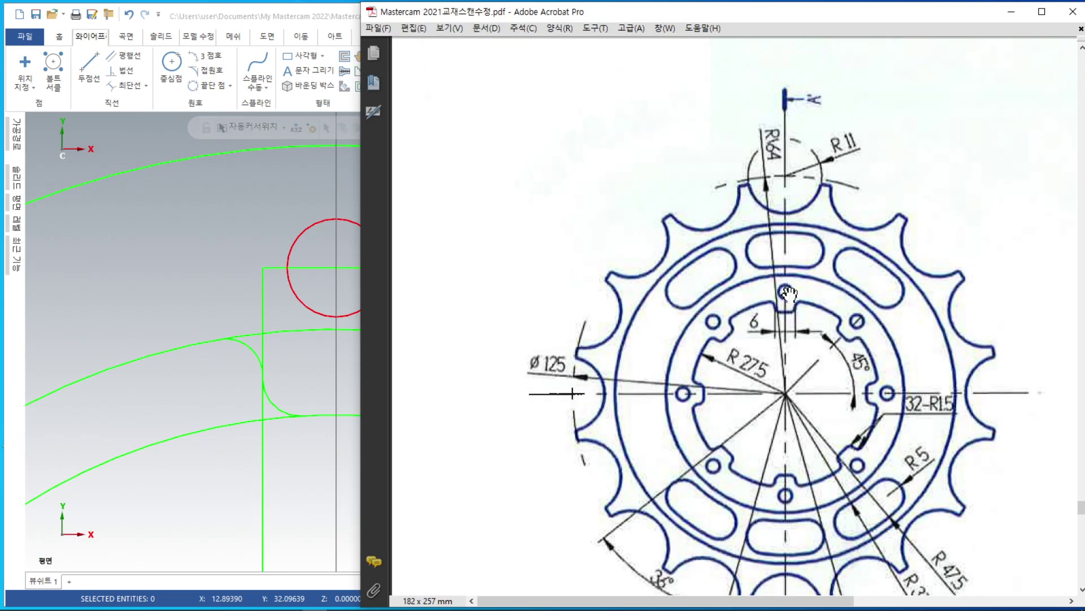
mouse_move(863, 325)
left_mouse_down()
mouse_move(603, 329)
mouse_move(836, 322)
left_mouse_up()
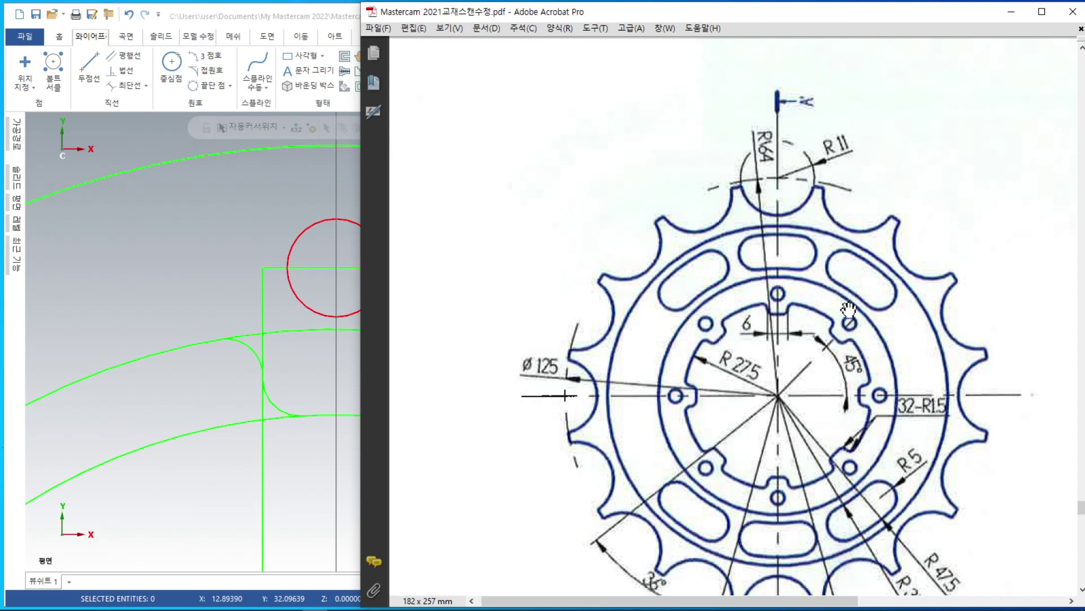
left_click(225, 17)
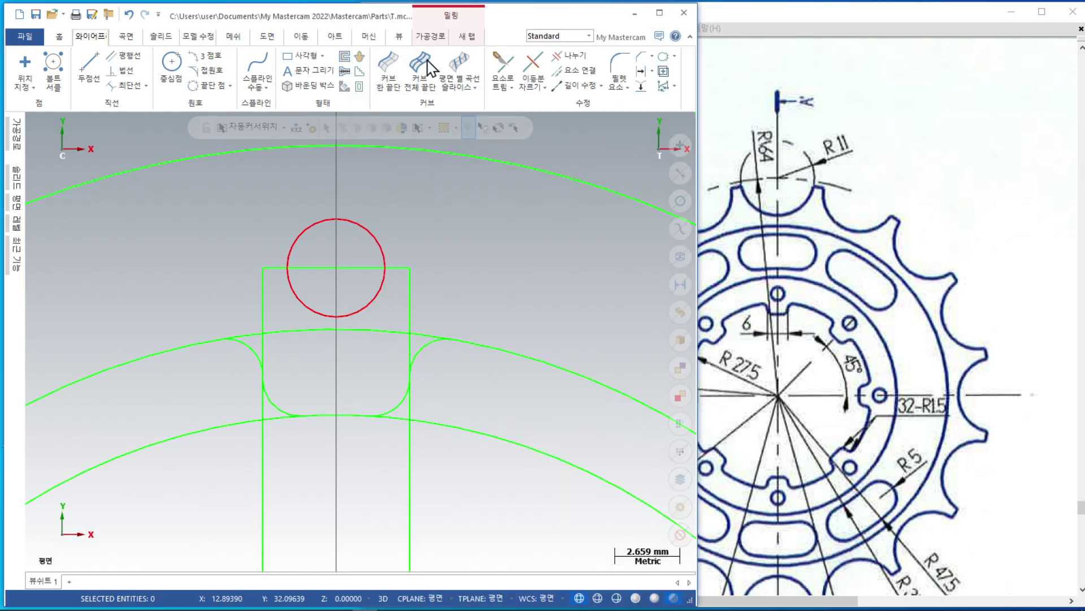
left_click(656, 11)
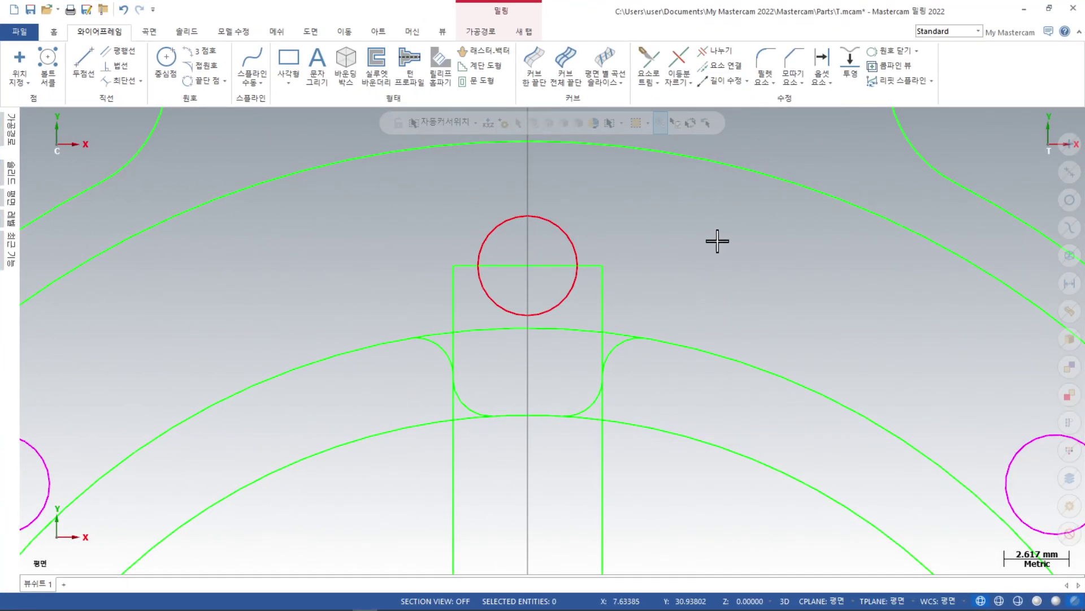
Delete the four fillet arcs between the rectangle's sides and the two inner circles
scroll(613, 358, "down", 3)
scroll(577, 375, "up", 4)
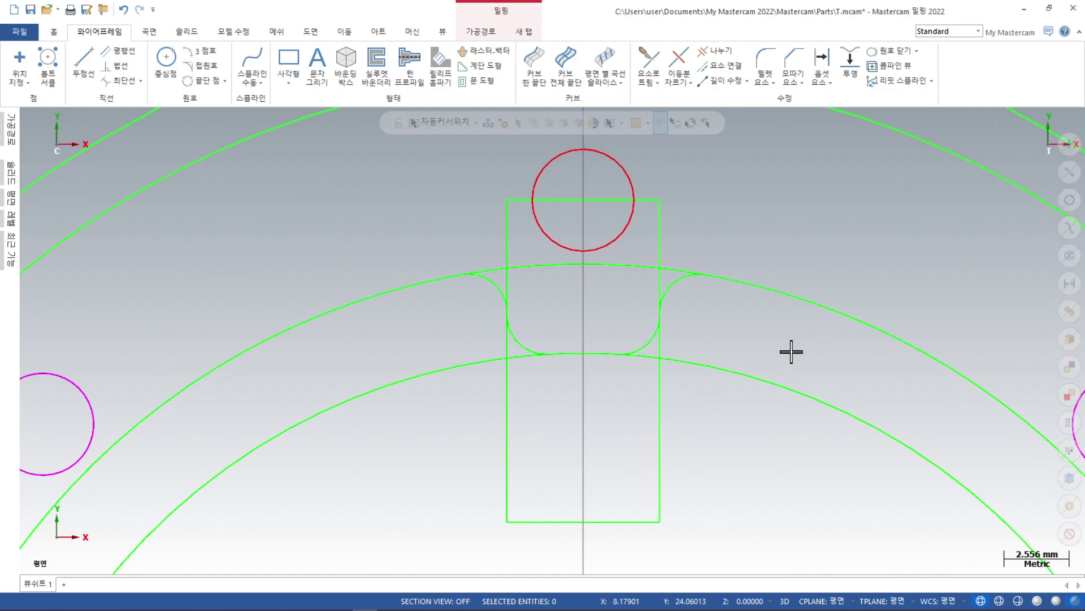
left_click(676, 283)
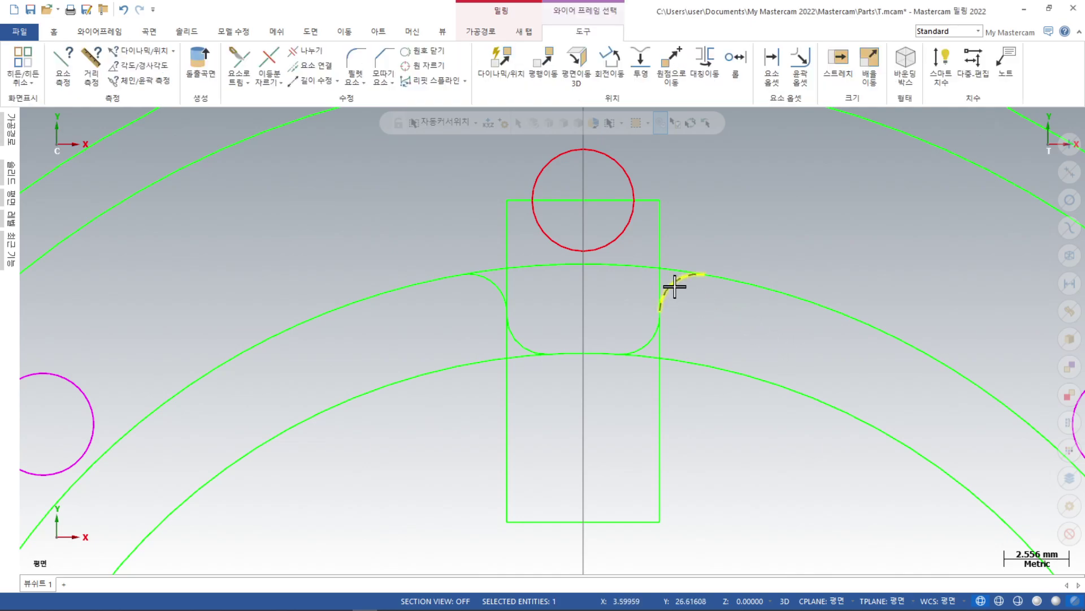
left_click(650, 334)
left_click(517, 340)
left_click(487, 287)
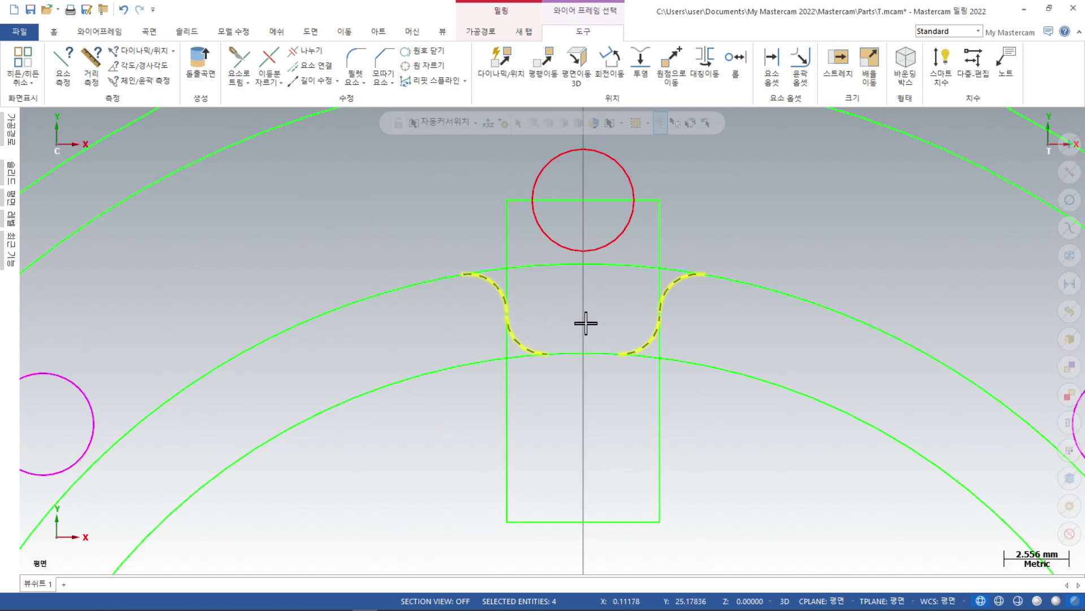
key("Delete")
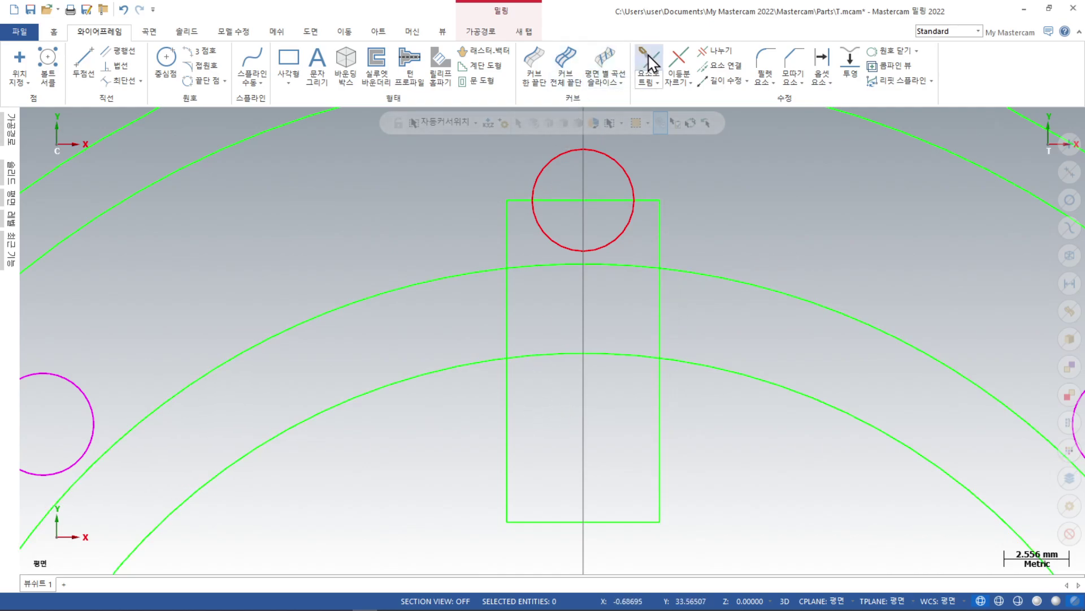
Divide away the rectangle's portion below the innermost circle and that circle's arc outside the rectangle
left_click(711, 59)
left_click(808, 414)
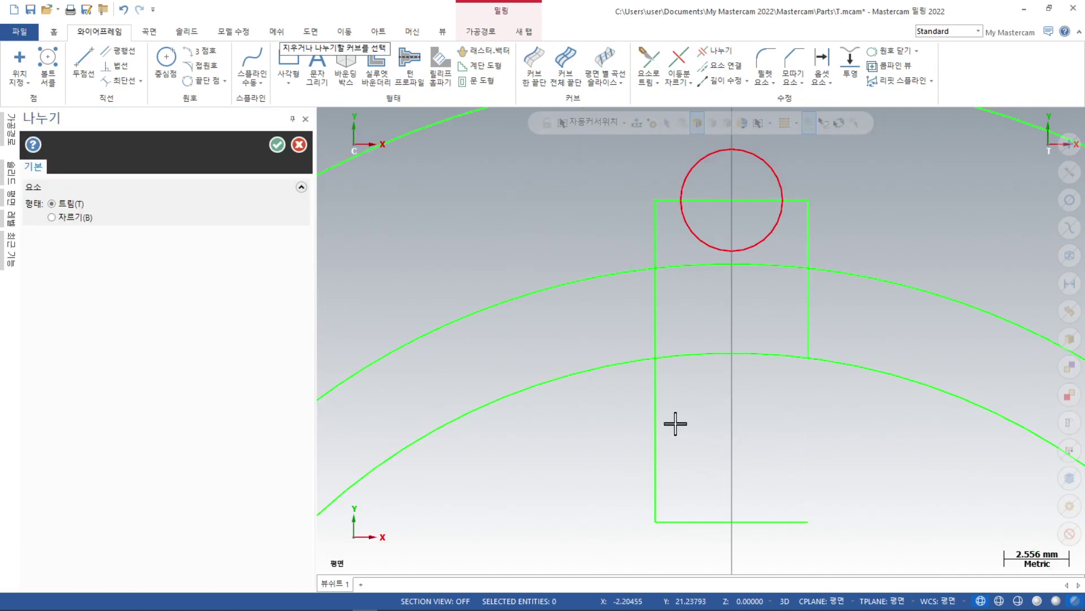
left_click(655, 419)
left_click(707, 522)
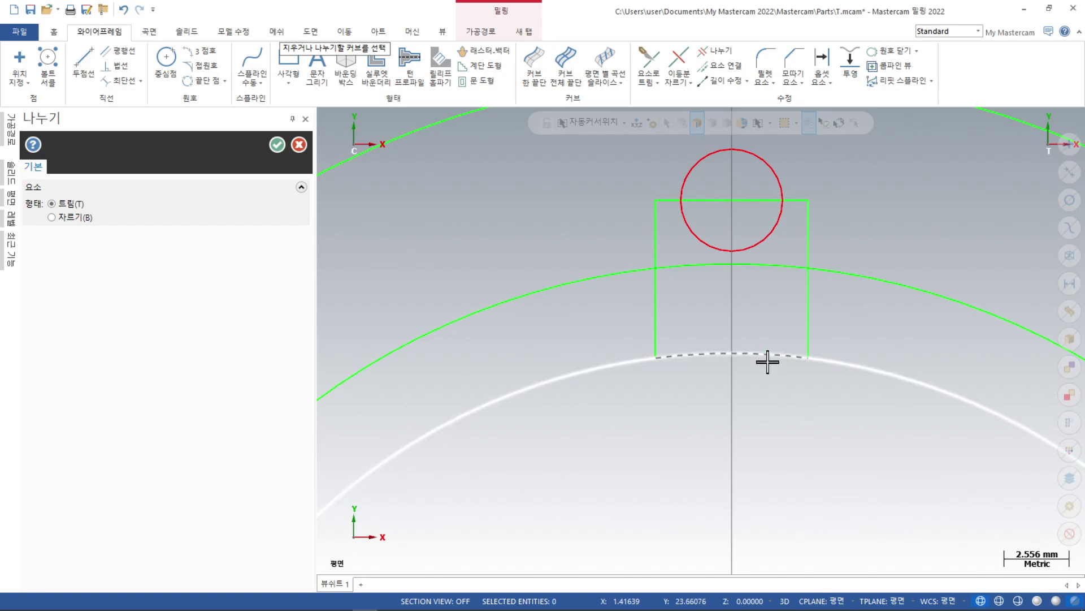
left_click(840, 365)
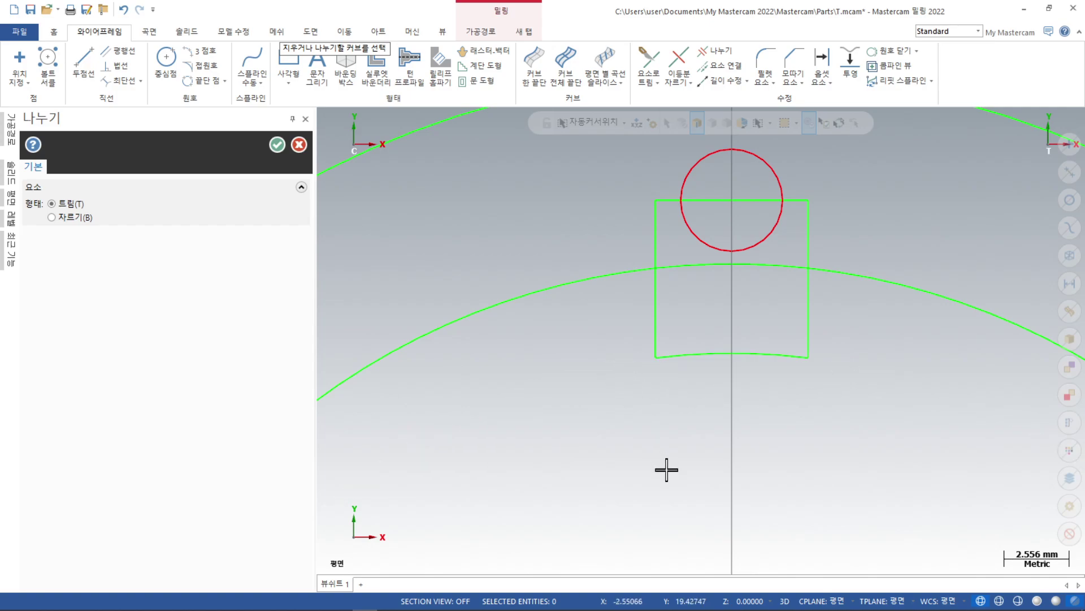
Trim the rectangle's left side above the remaining inner circle and undo the mistaken trims around the small hole
left_click(656, 233)
left_click(671, 198)
left_click(672, 198)
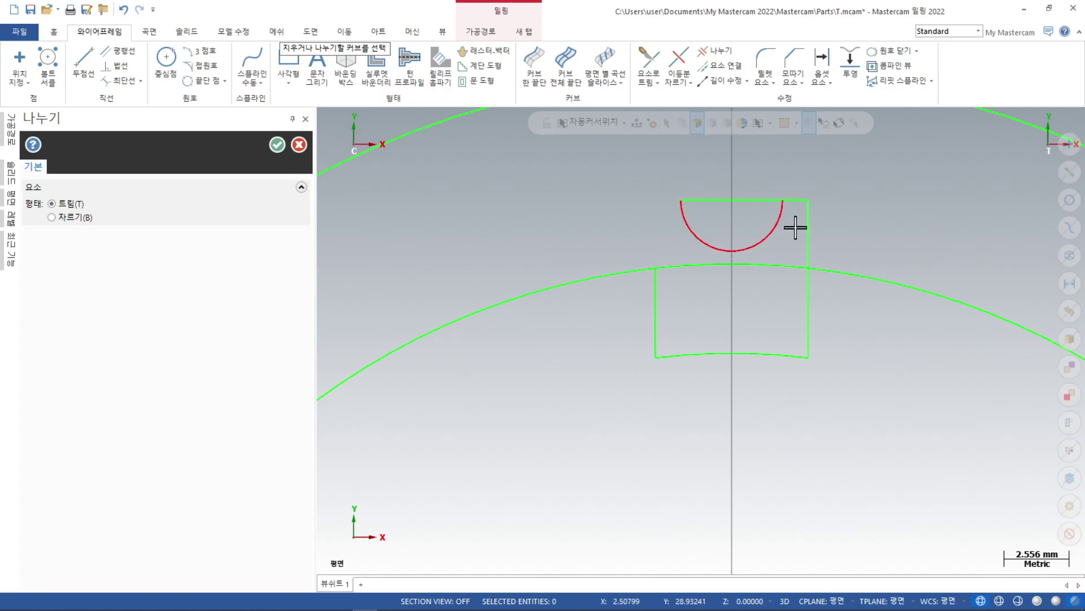
left_click(123, 9)
left_click(123, 9)
Trim away the rectangle's remaining edges above the inner circle and the circle's arc across the notch opening
left_click(713, 199)
left_click(808, 203)
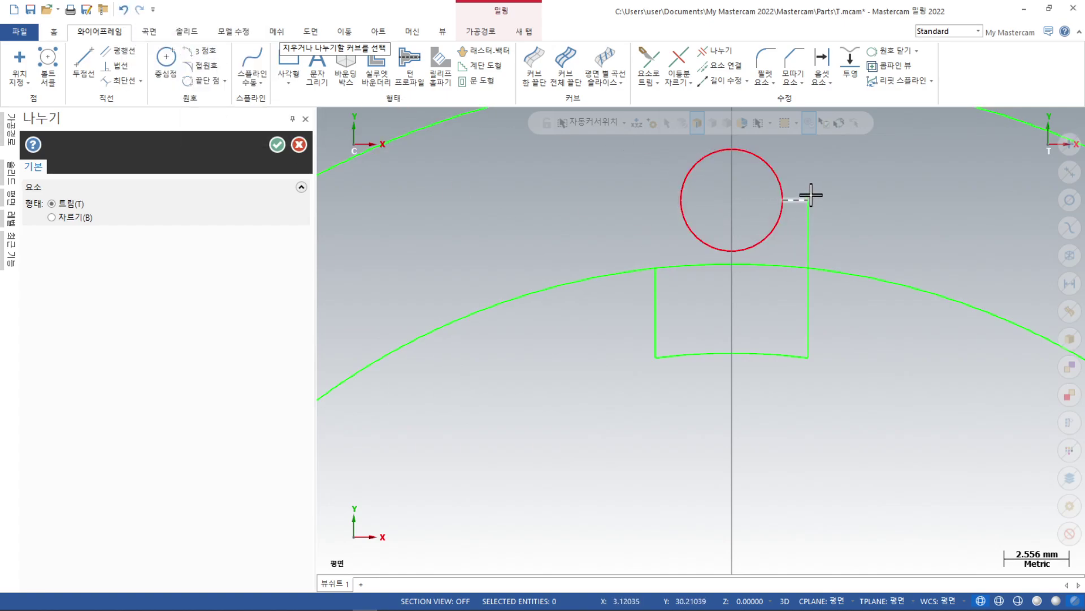
scroll(498, 266, "down", 3)
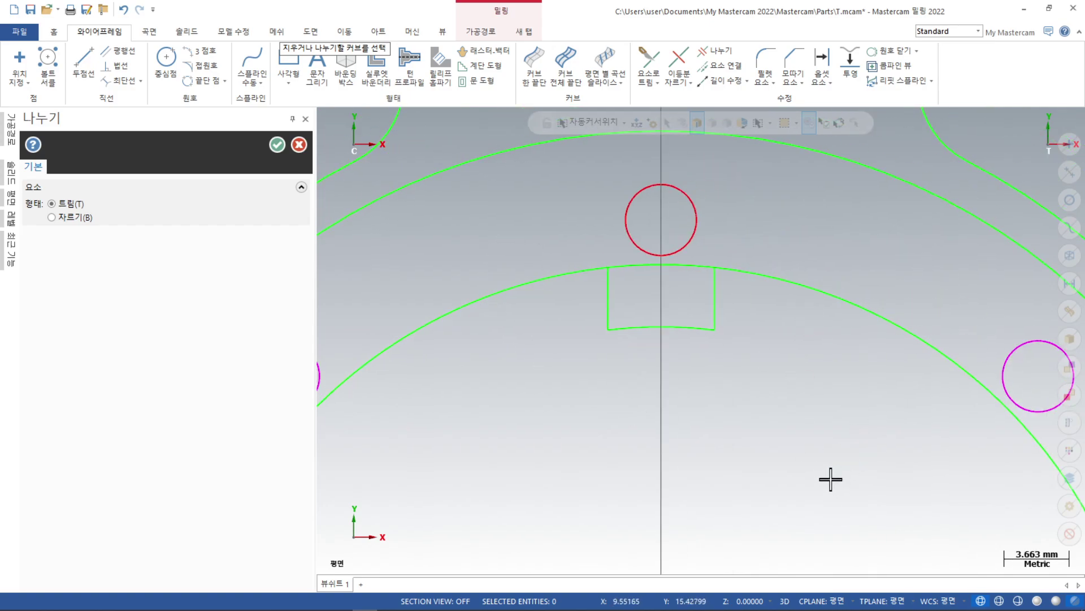
left_click(654, 273)
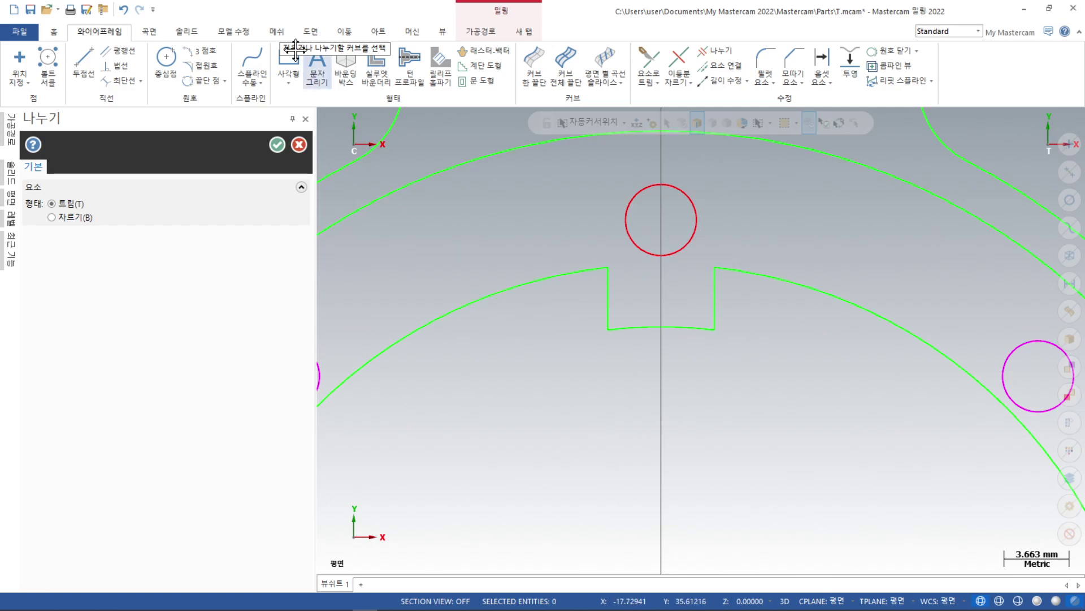
Rotate-copy the notch's two sides and bottom arc about the origin with 7 instances at 45° spacing, and accept
left_click(350, 32)
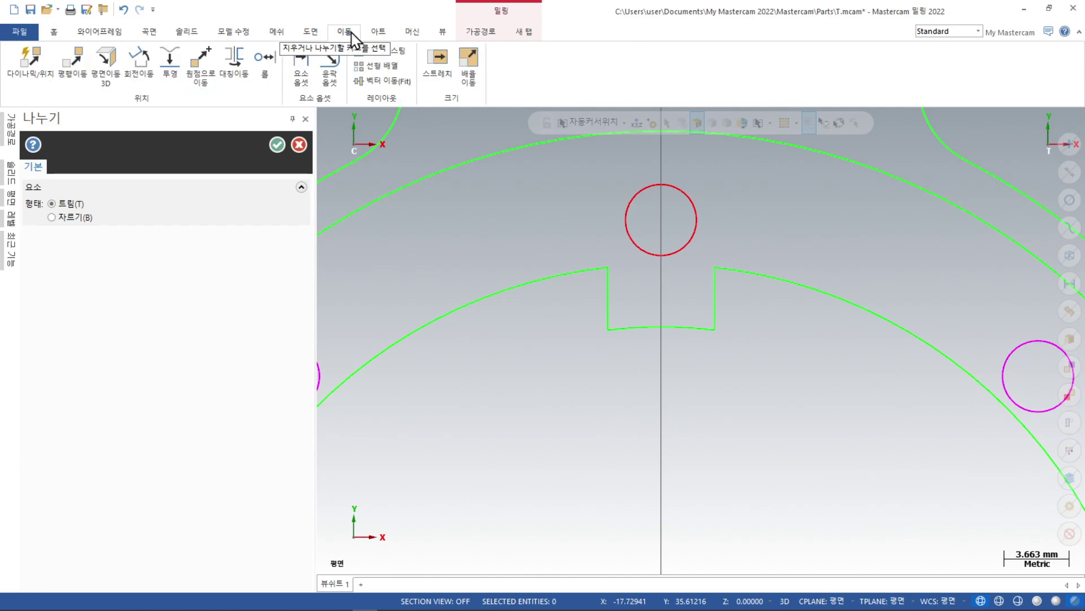
left_click(141, 62)
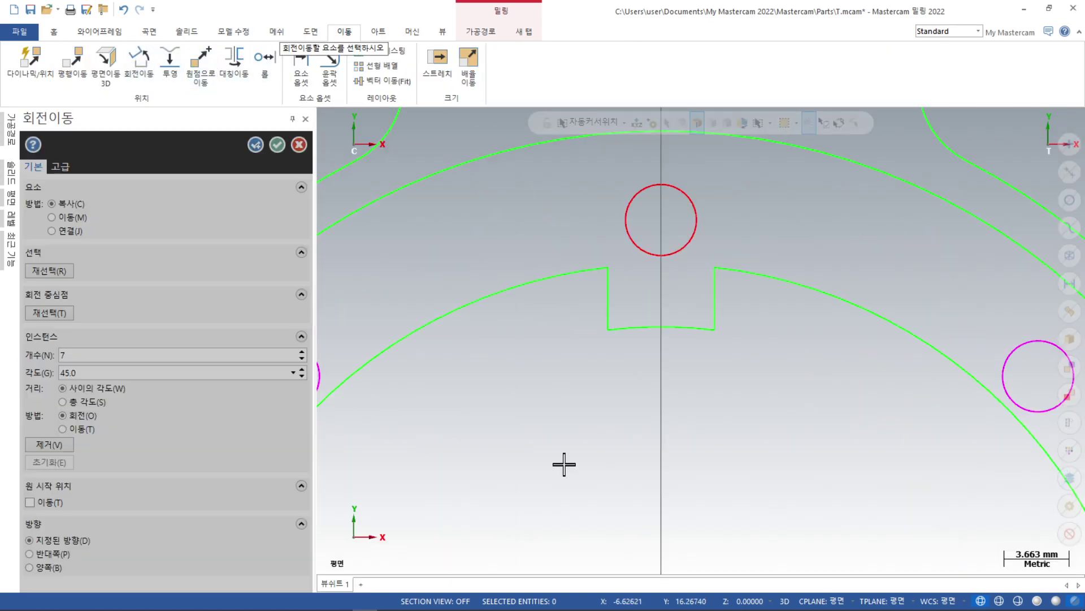
left_click(609, 297)
left_click(662, 151)
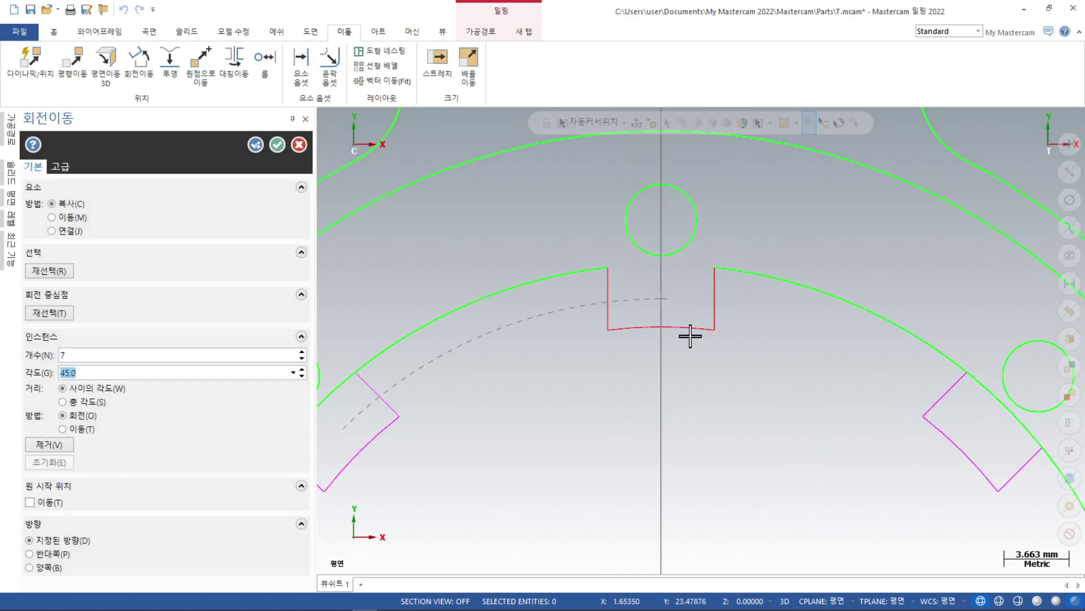
scroll(574, 225, "down", 5)
scroll(683, 230, "down", 1)
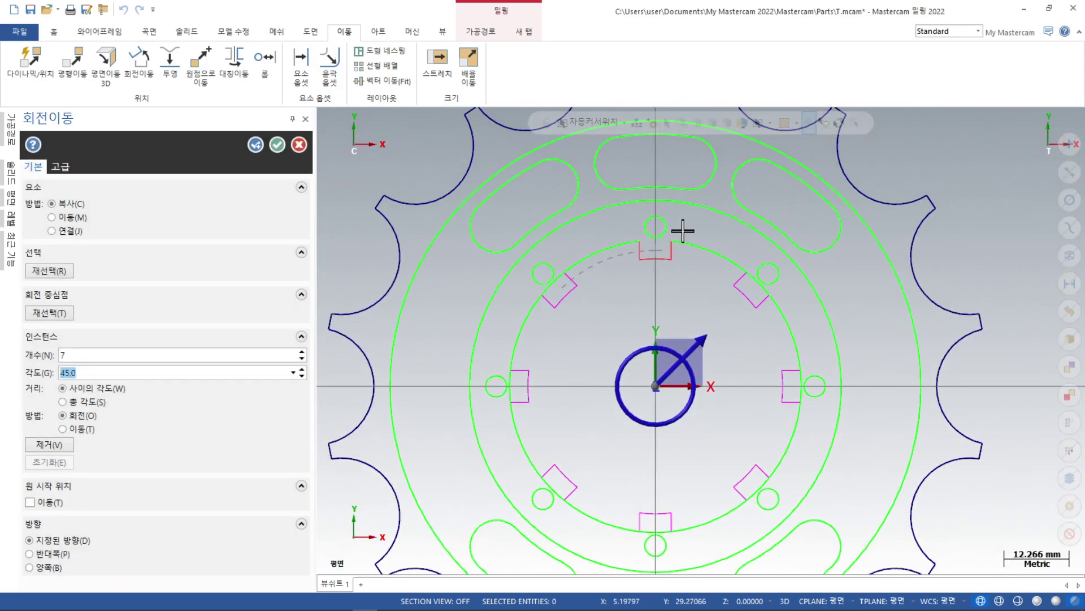
left_click(277, 145)
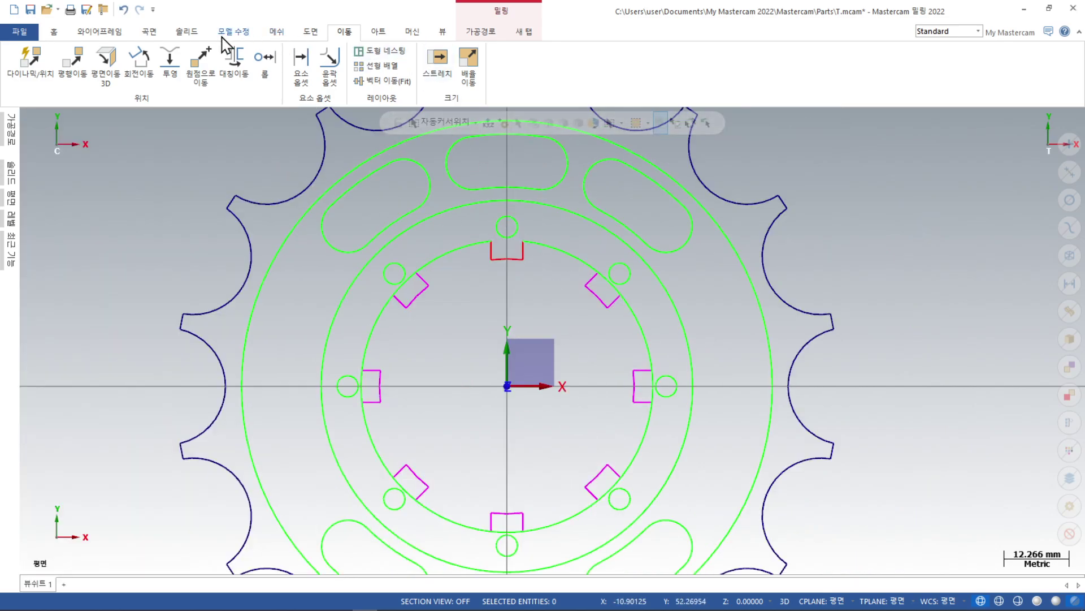
Divide away the inner circle's arcs across the openings of the upper-right, right, upper-left and left notches
left_click(114, 32)
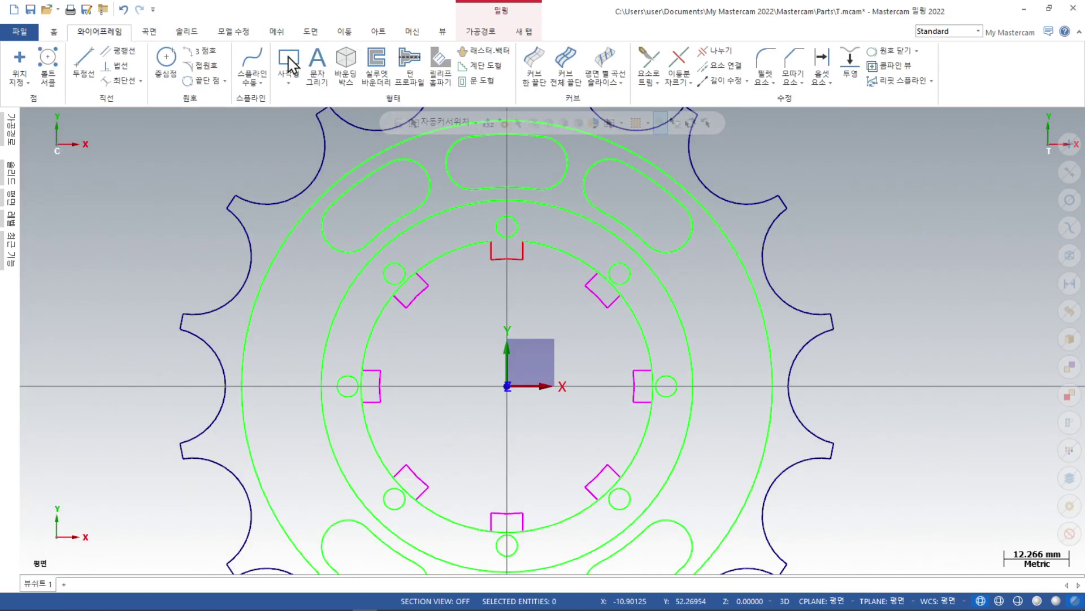
left_click(711, 50)
scroll(758, 228, "up", 2)
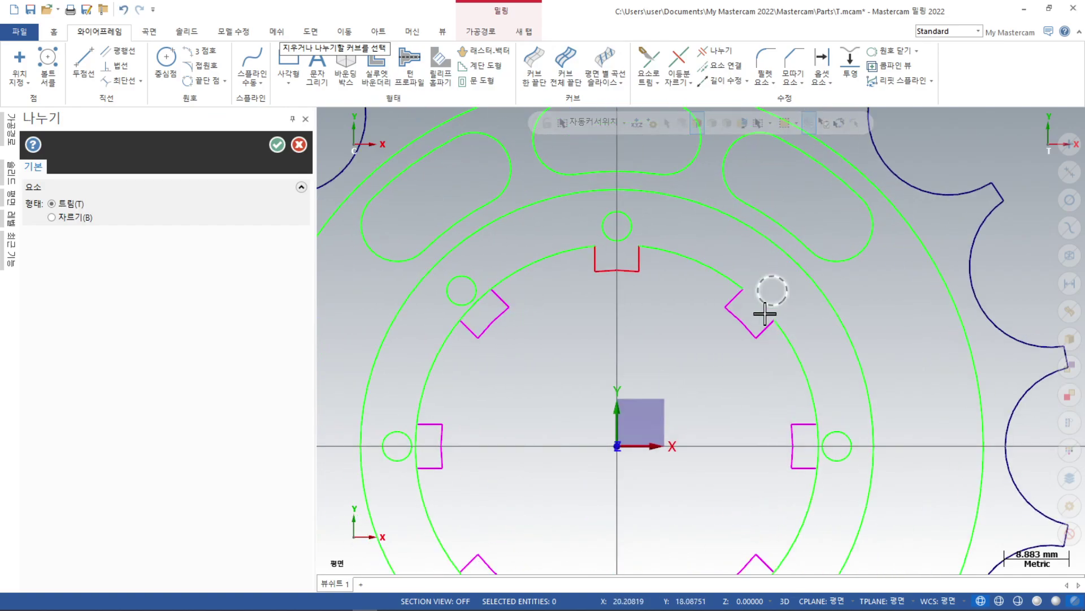
left_click(812, 447)
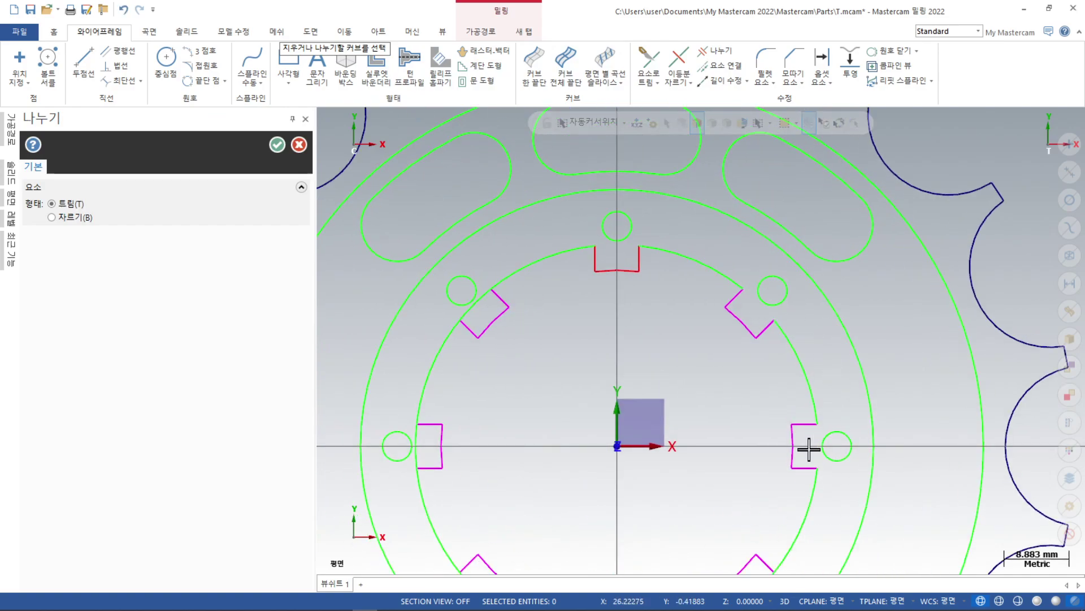
left_click(477, 304)
scroll(582, 214, "down", 1)
scroll(582, 215, "down", 2)
scroll(489, 439, "up", 3)
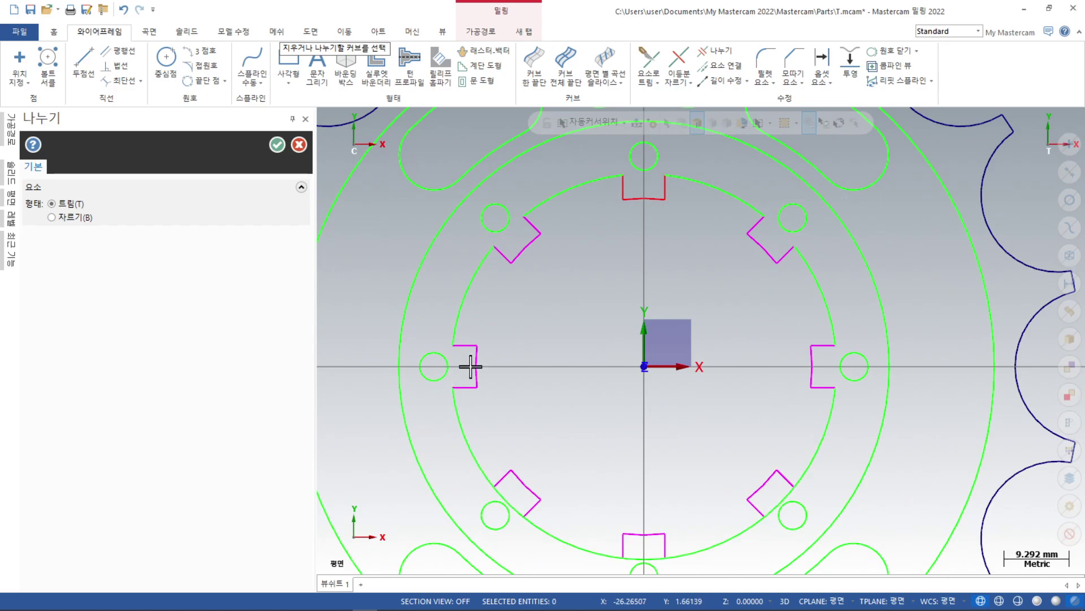
scroll(673, 497, "down", 2)
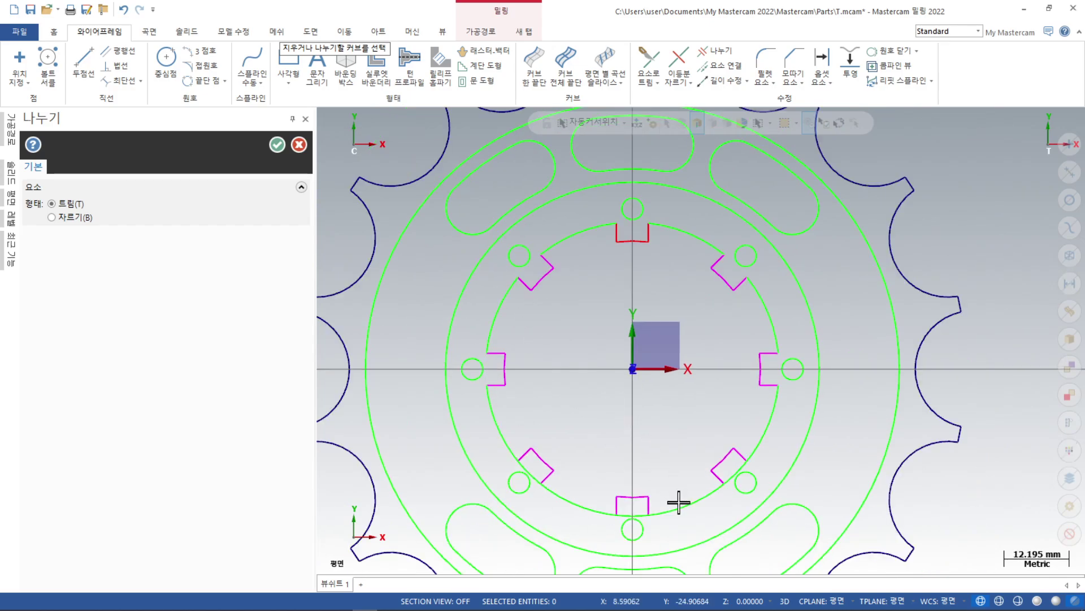
Divide away the inner circle's arcs across the bottom, lower-left and lower-right notch openings, and accept
scroll(659, 509, "up", 4)
left_click(621, 515)
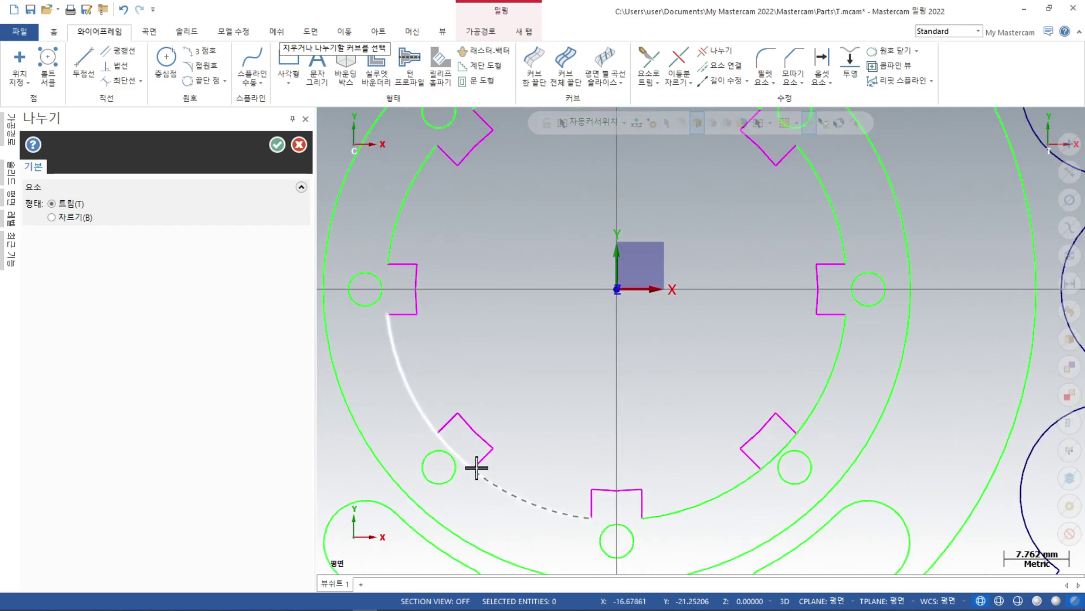
left_click(459, 453)
left_click(774, 448)
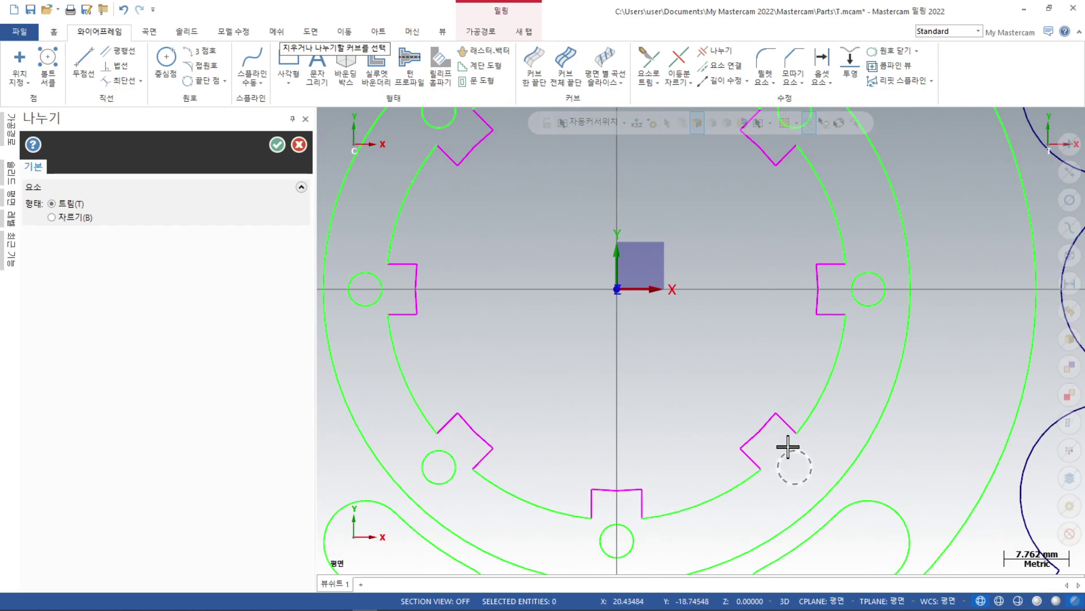
scroll(920, 478, "down", 2)
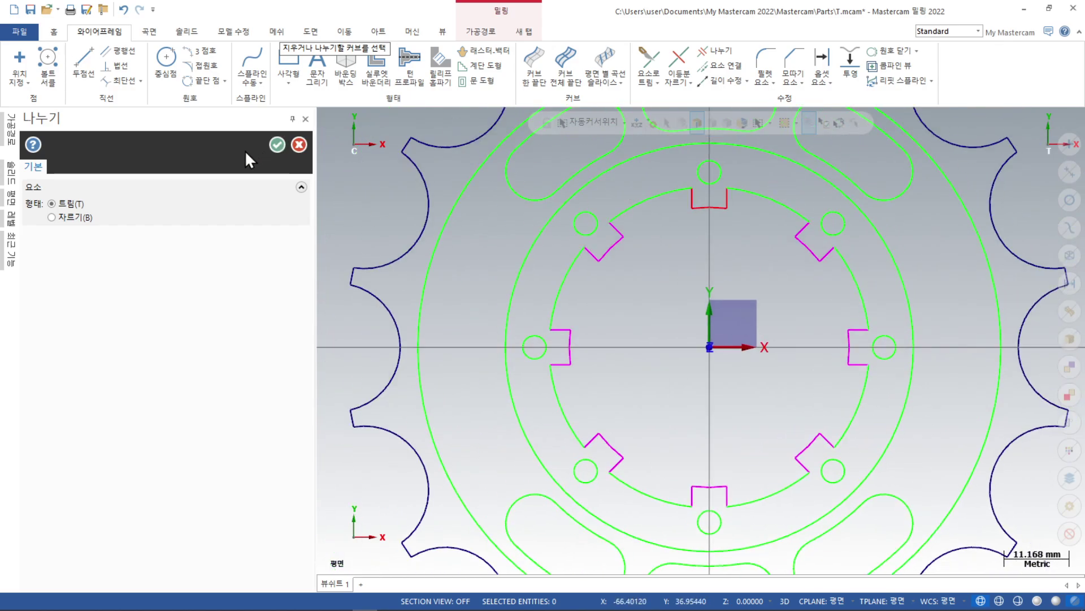
left_click(277, 145)
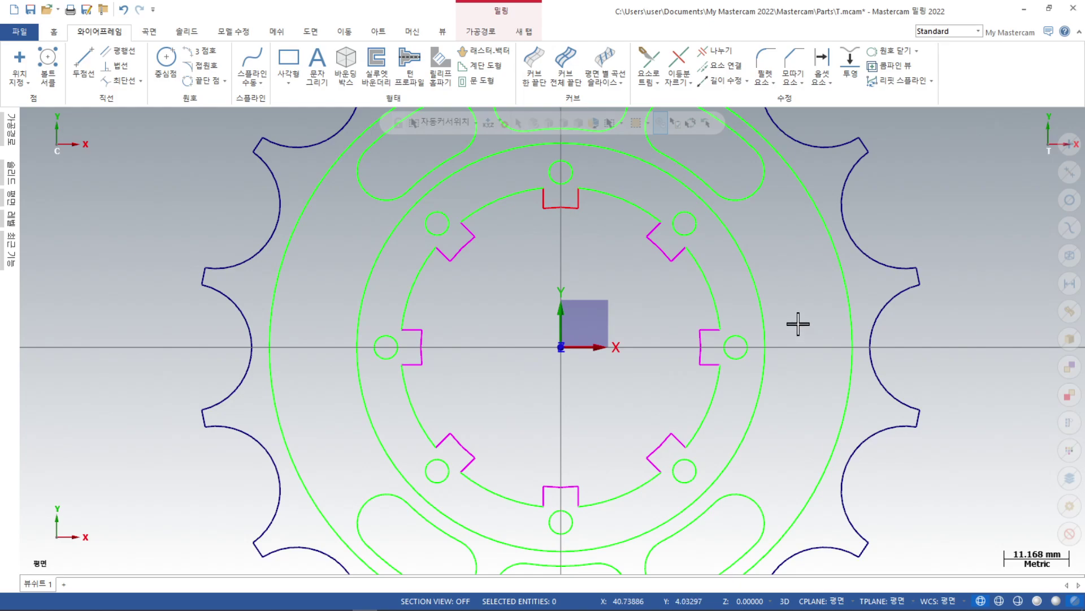
Check that the notched inner contour chains as a closed loop and chain-fillet all its corners with radius 1.5
double_click(714, 297)
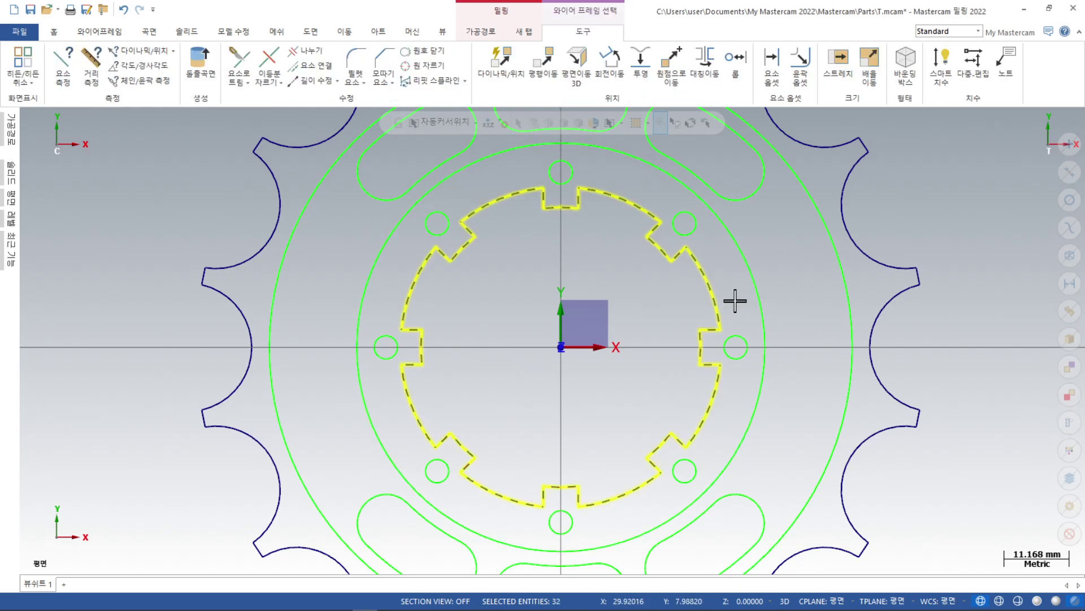
key("Escape")
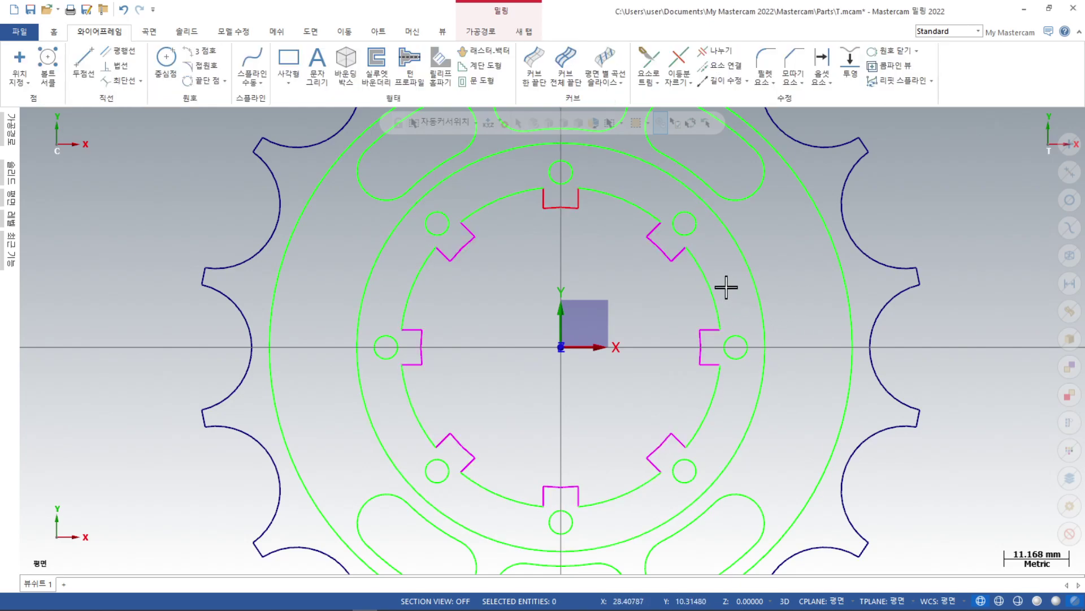
left_click(775, 85)
left_click(788, 116)
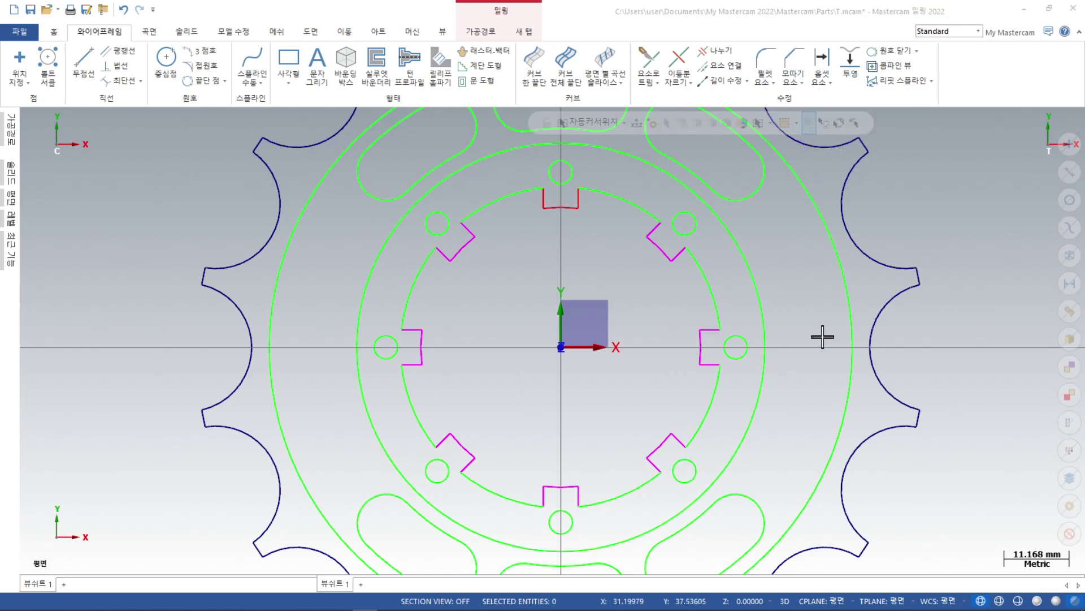
left_click(753, 189)
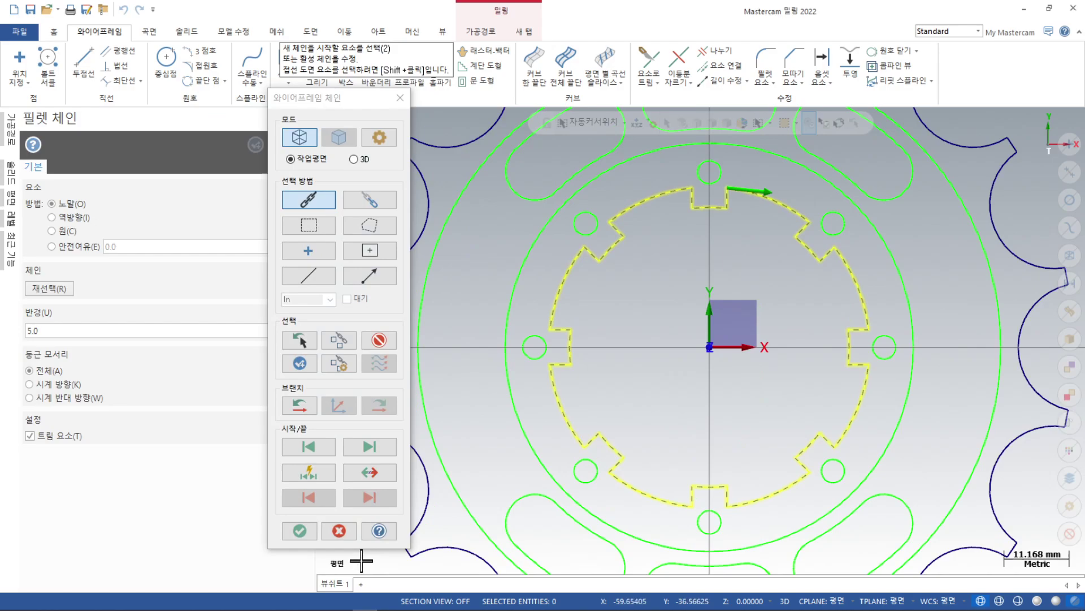
left_click(300, 530)
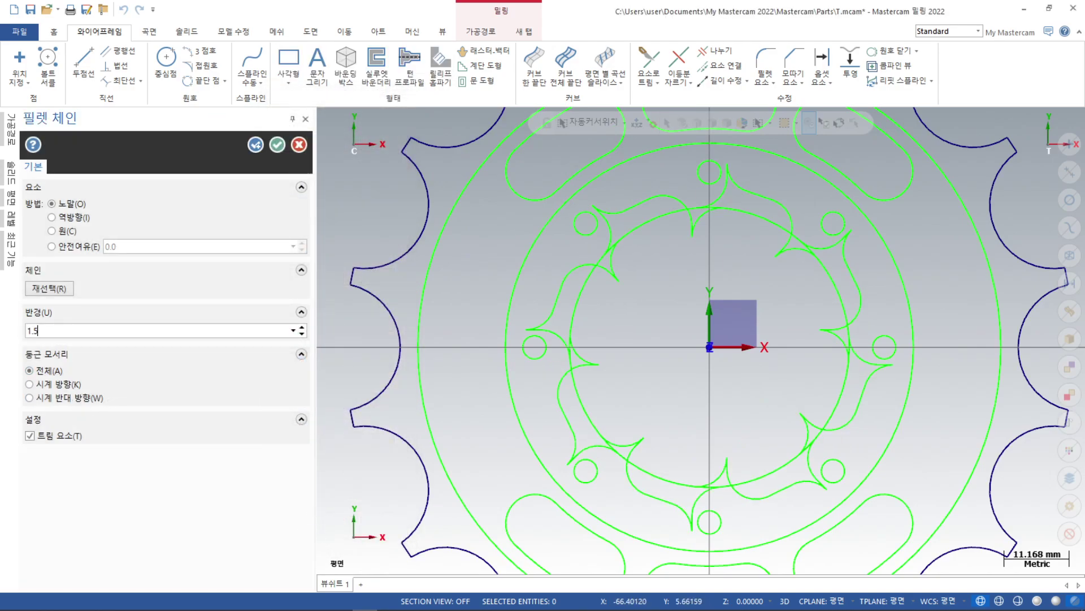
key("Return")
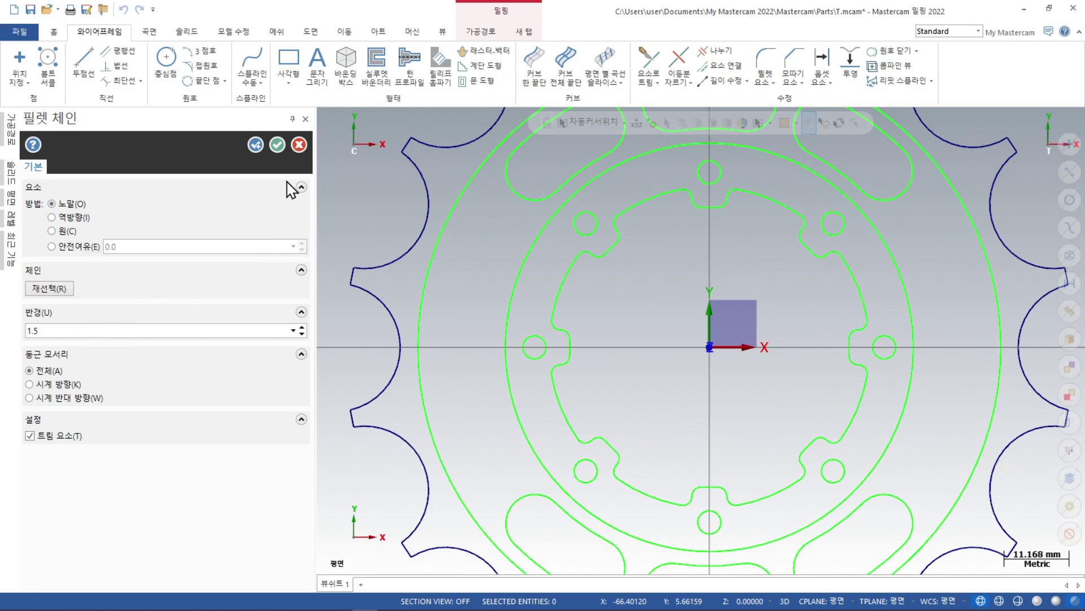
left_click(277, 145)
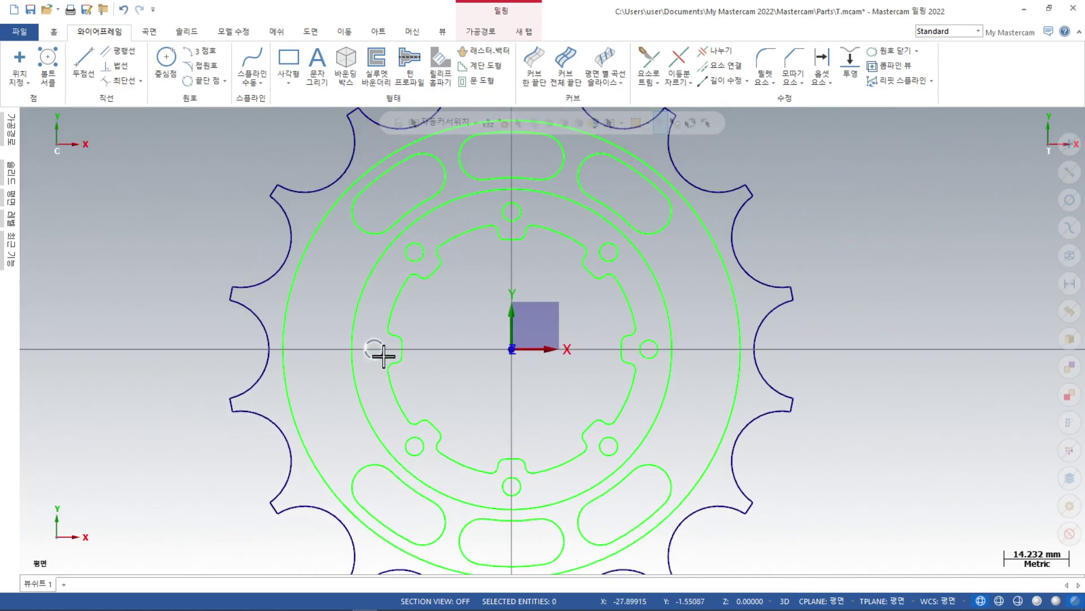
Compare the sprocket wireframe with the front view in the PDF drawing, tilting the model and restoring its top view
left_click(1049, 9)
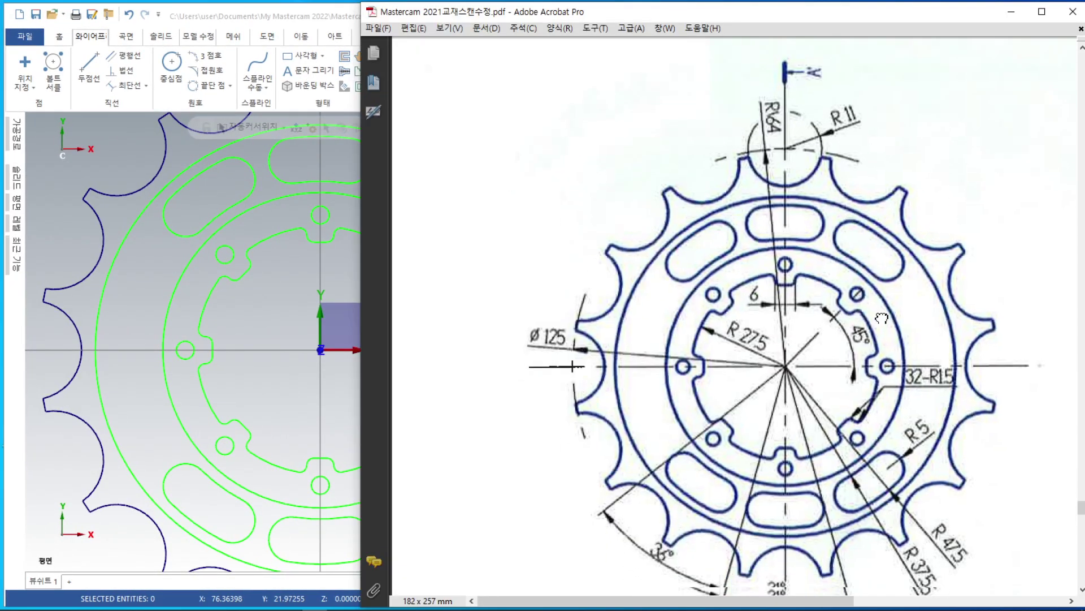
left_click(939, 268)
scroll(956, 271, "down", 2)
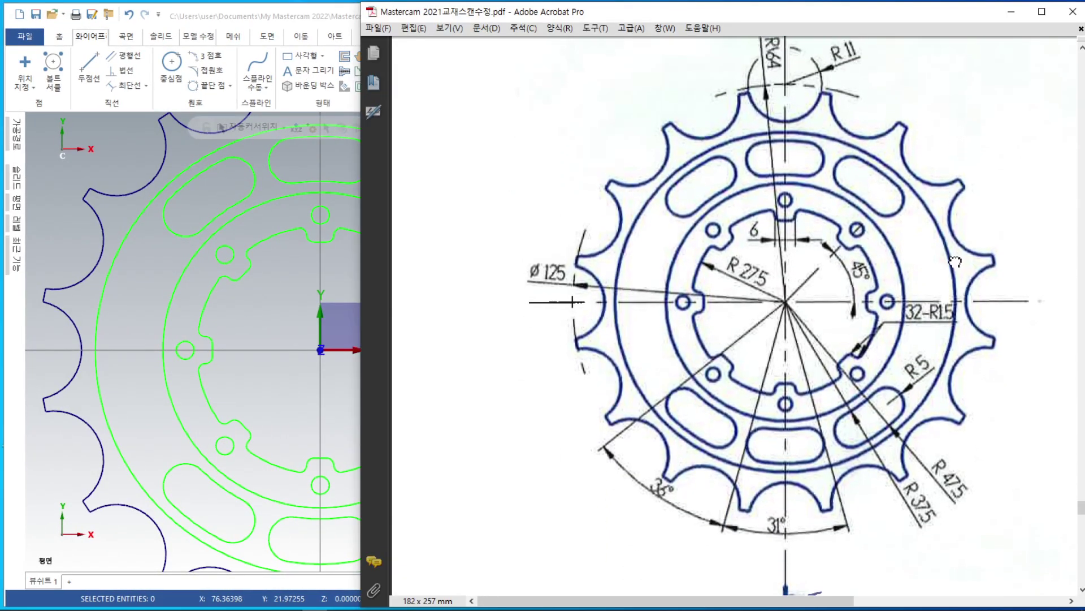
left_click(250, 335)
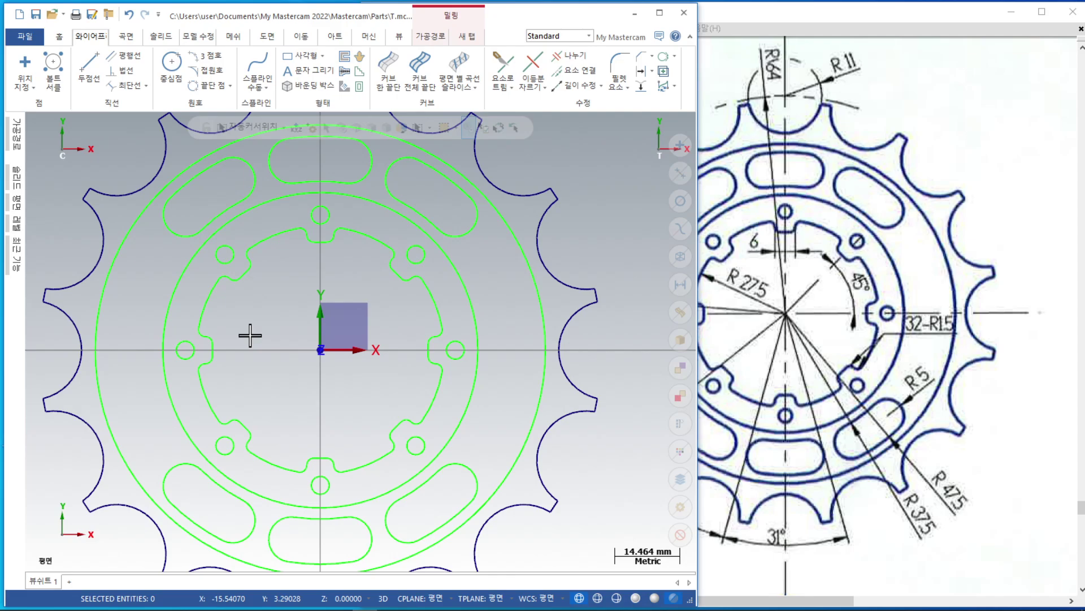
mouse_move(267, 357)
left_mouse_down()
mouse_move(277, 296)
mouse_move(272, 358)
left_mouse_up()
middle_click_drag(272, 358, 292, 290)
right_click(302, 284)
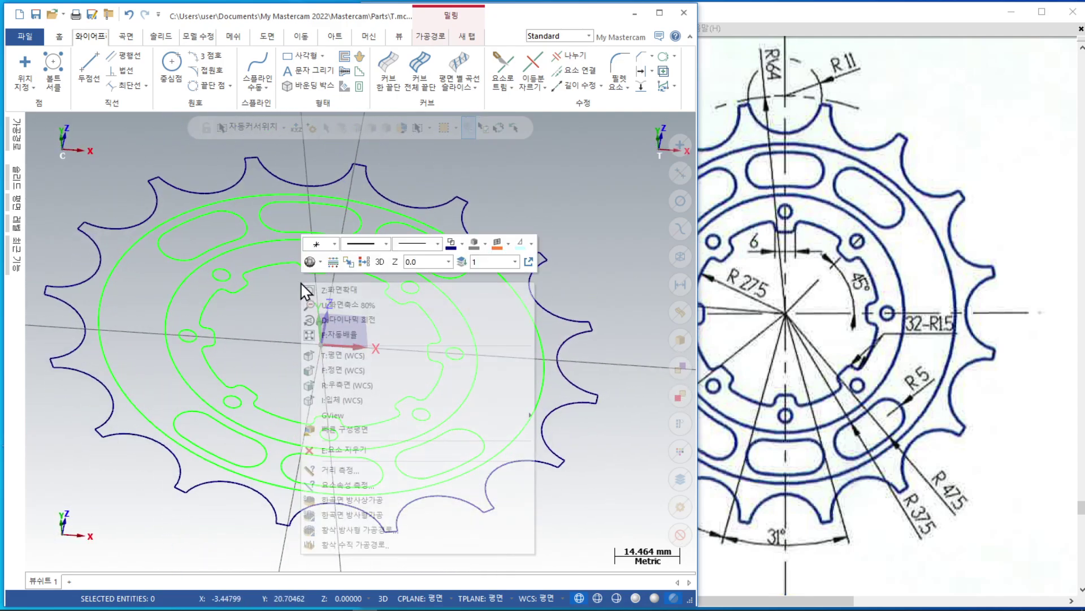
left_click(340, 355)
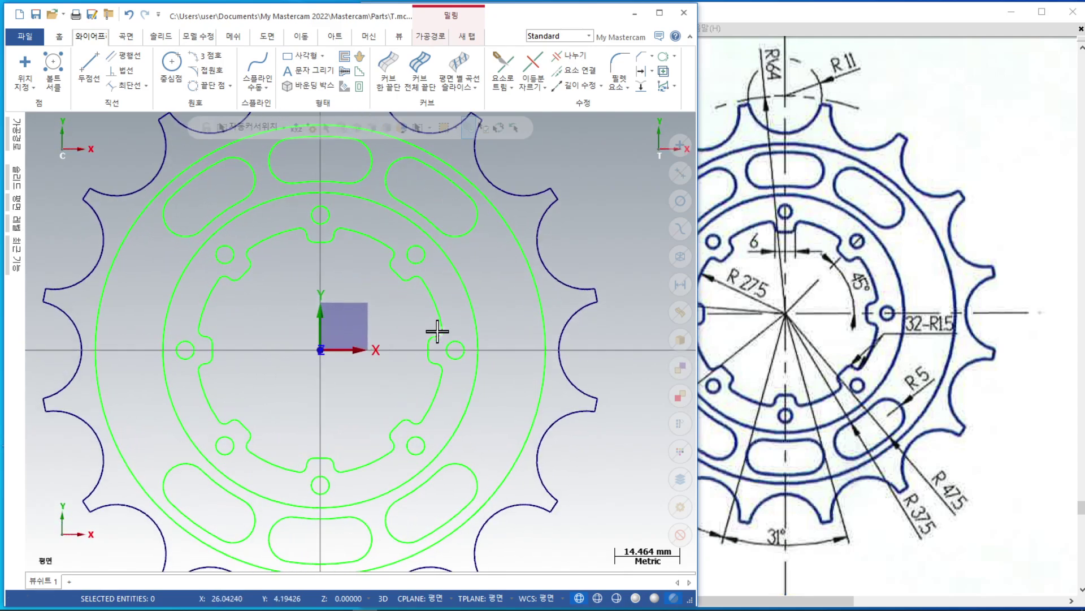
scroll(516, 292, "down", 2)
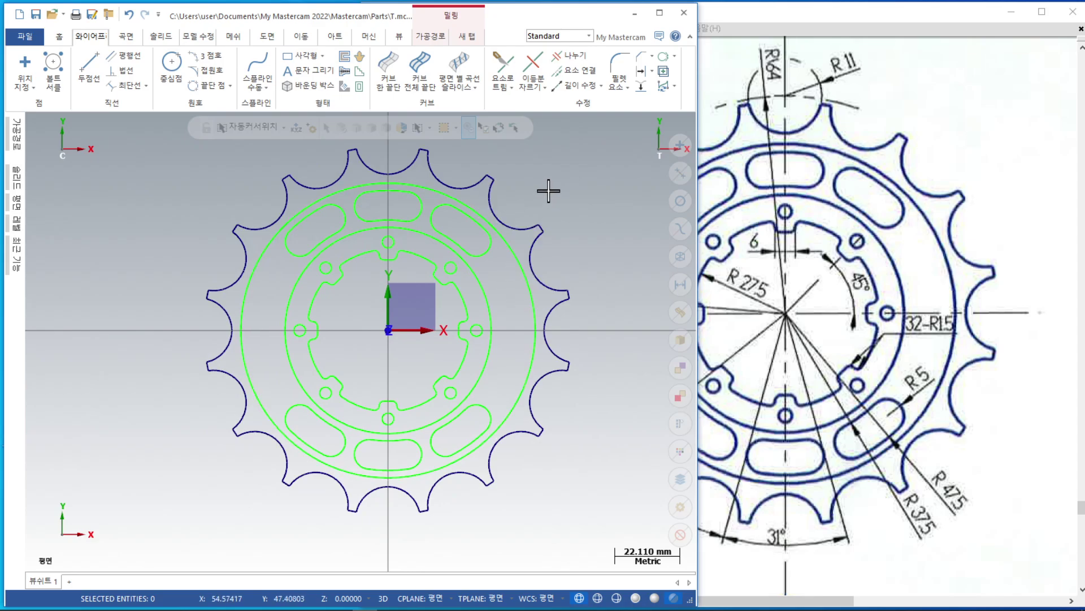
Examine the section view in the PDF drawing for the sprocket's diameters and thicknesses
left_click_drag(941, 236, 564, 248)
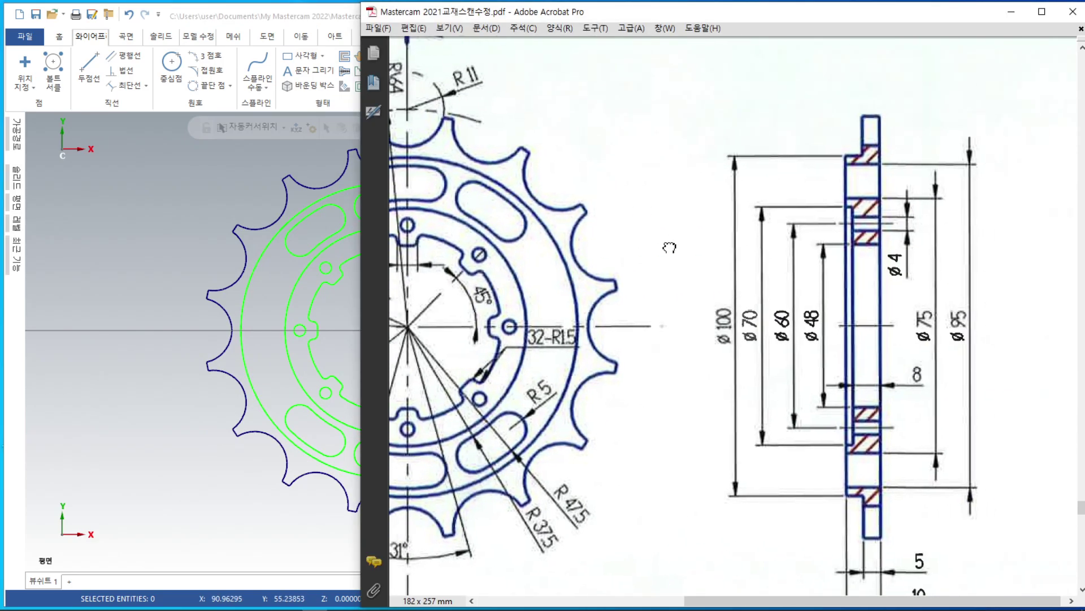
left_click(236, 11)
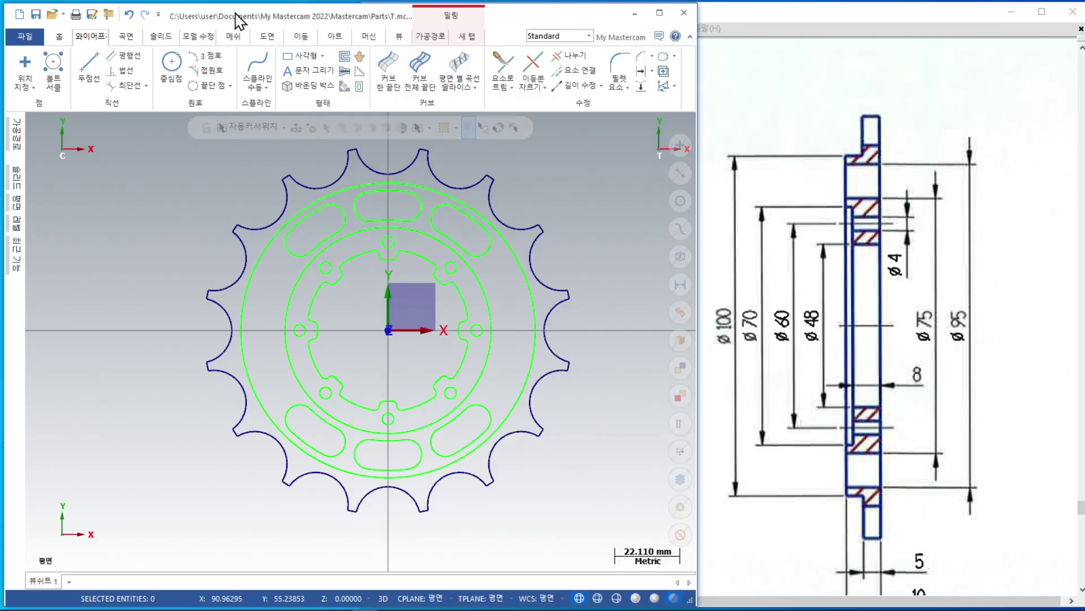
left_click_drag(824, 305, 842, 212)
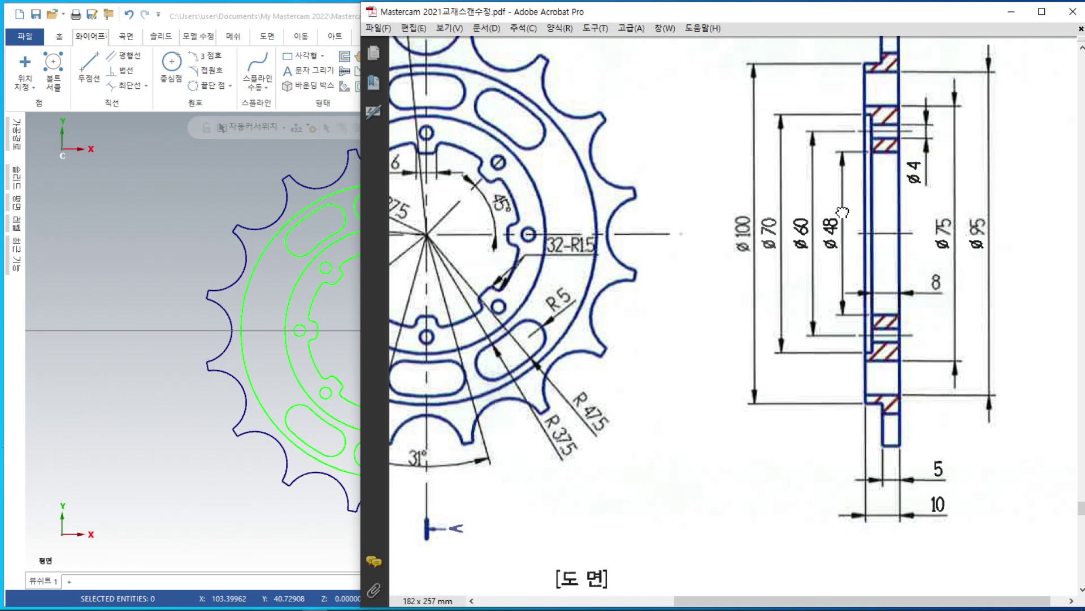
left_click_drag(843, 212, 842, 276)
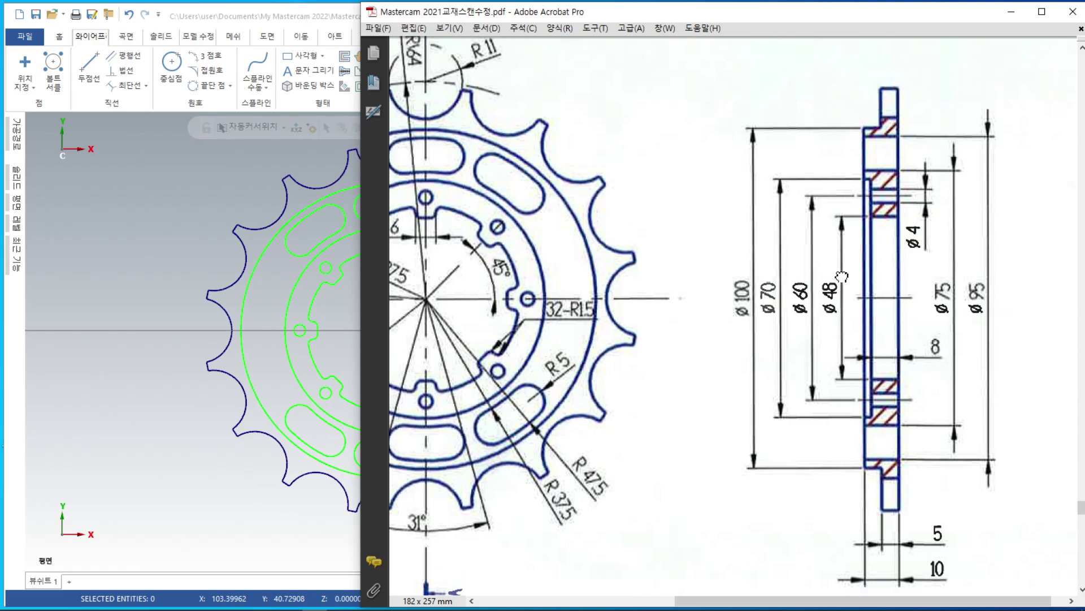
left_click_drag(842, 277, 846, 253)
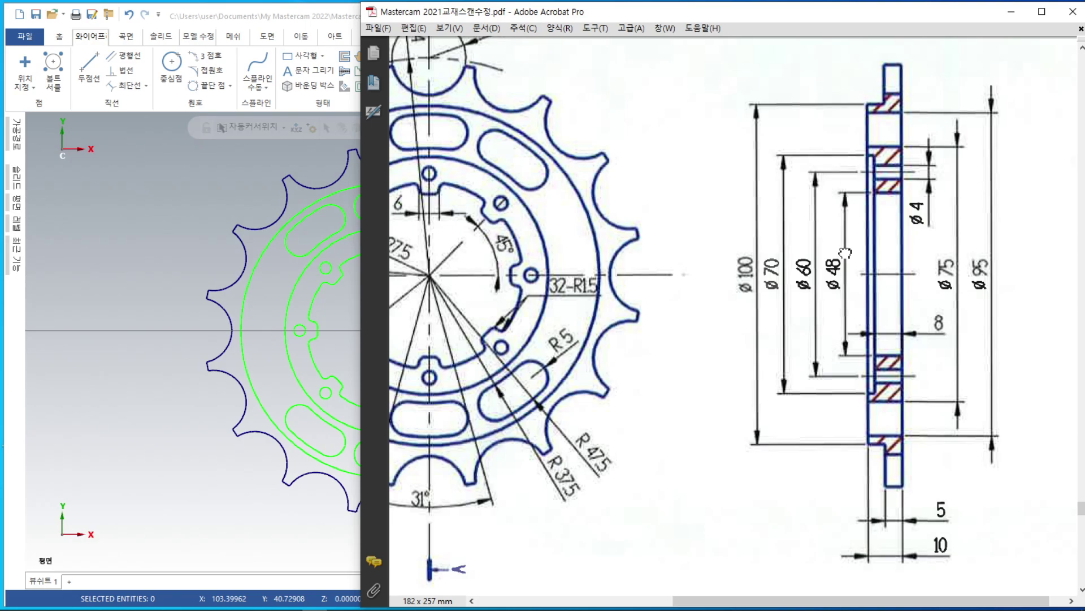
Switch to Mastercam and start a solid Extrude with the toothed outer contour and the notched inner contour as chains
left_click(105, 291)
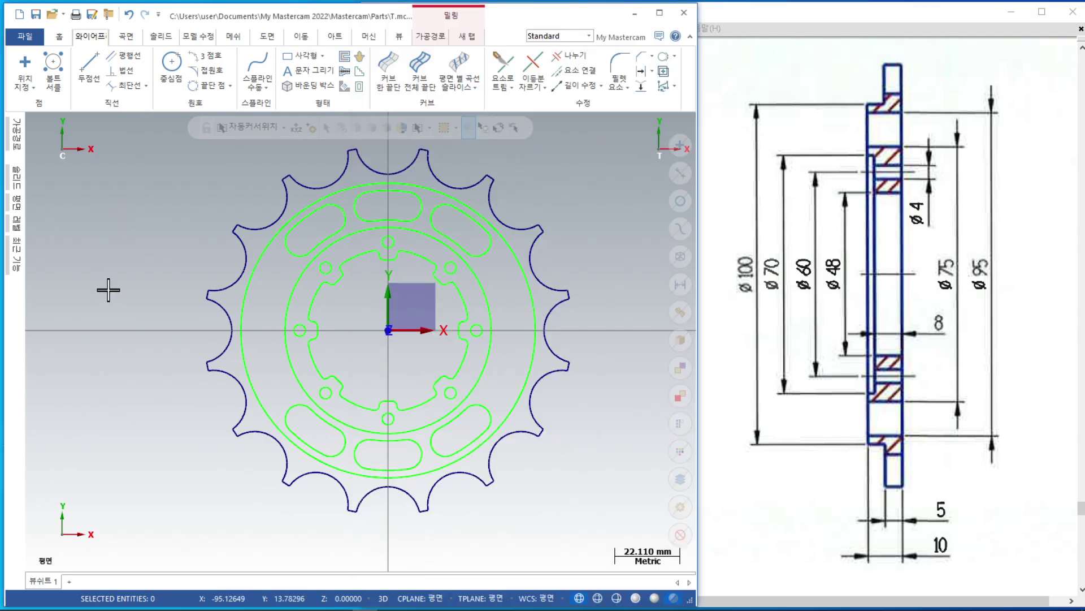
scroll(215, 291, "down", 4)
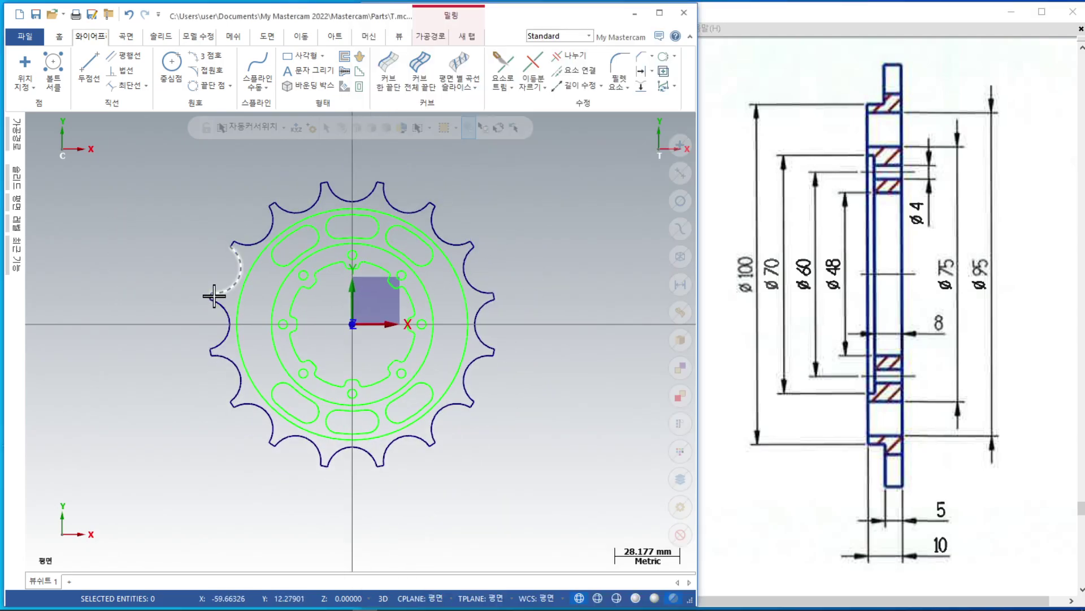
scroll(400, 245, "up", 1)
scroll(237, 226, "up", 1)
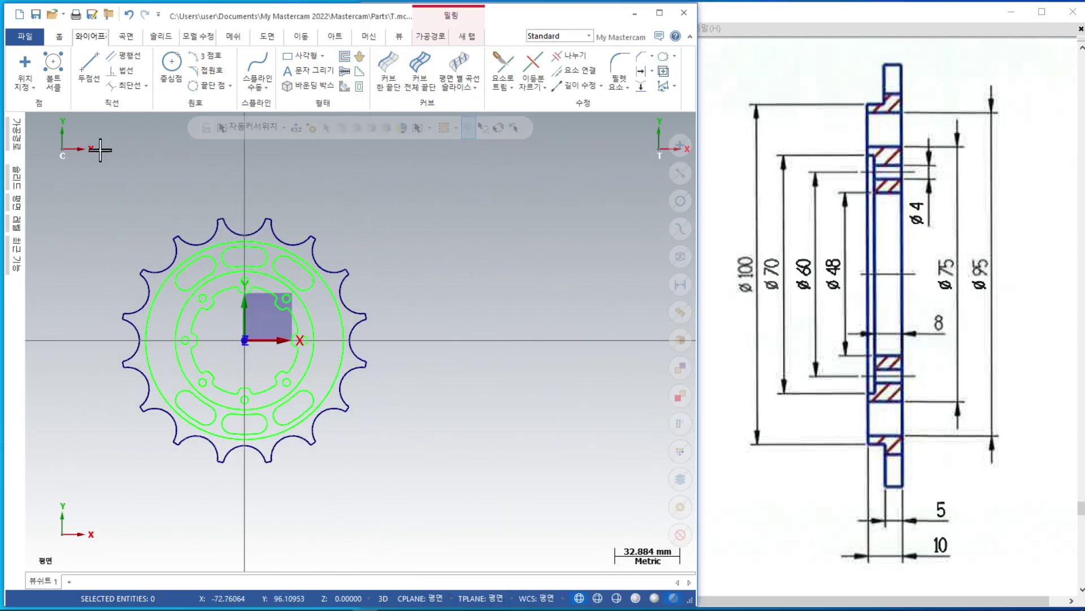
left_click(17, 179)
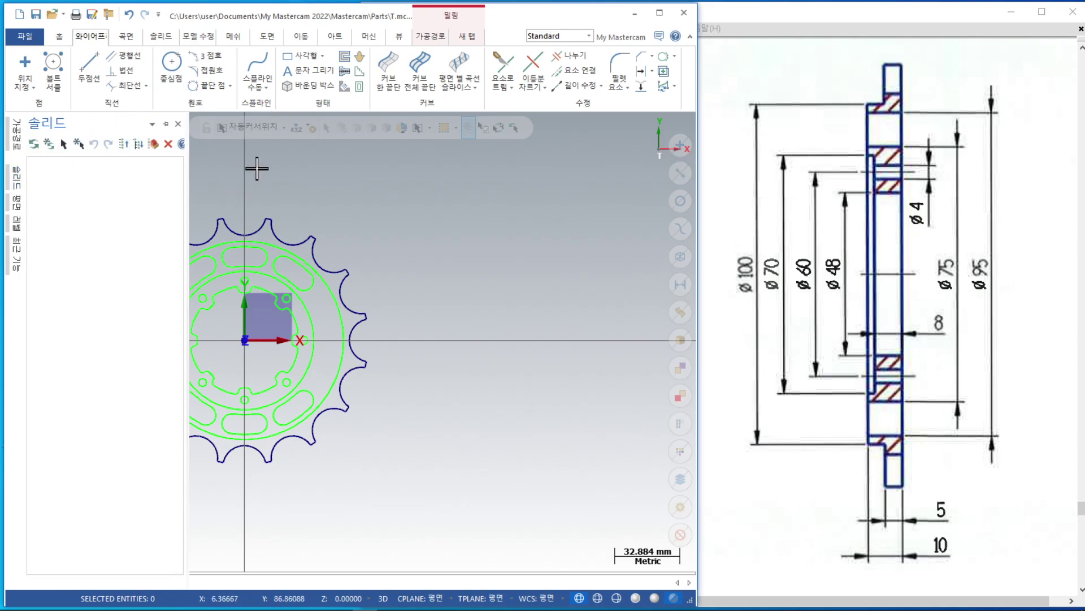
left_click(170, 38)
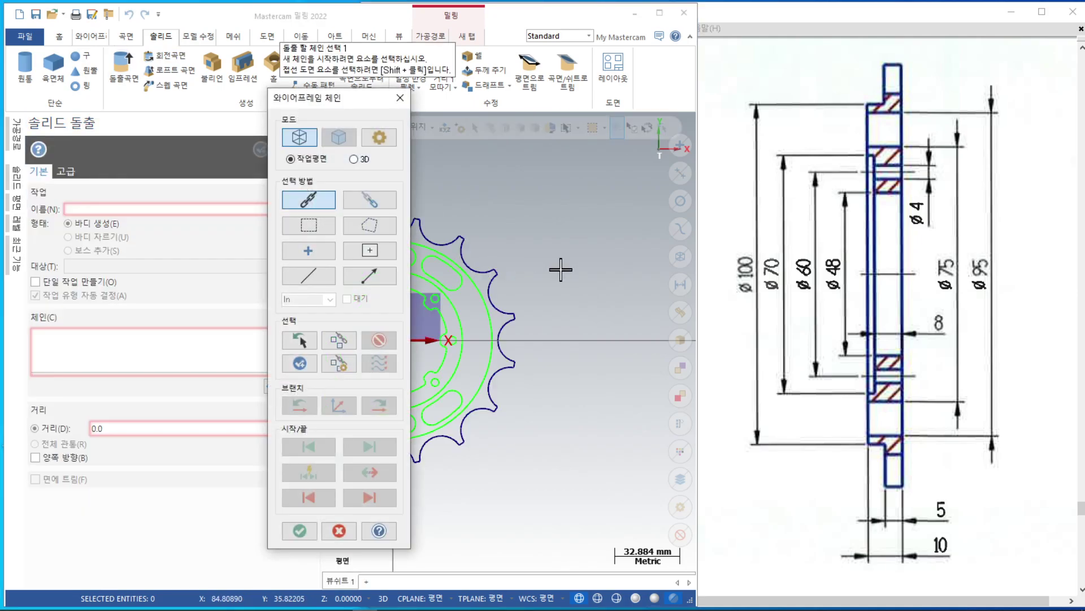
left_click(497, 275)
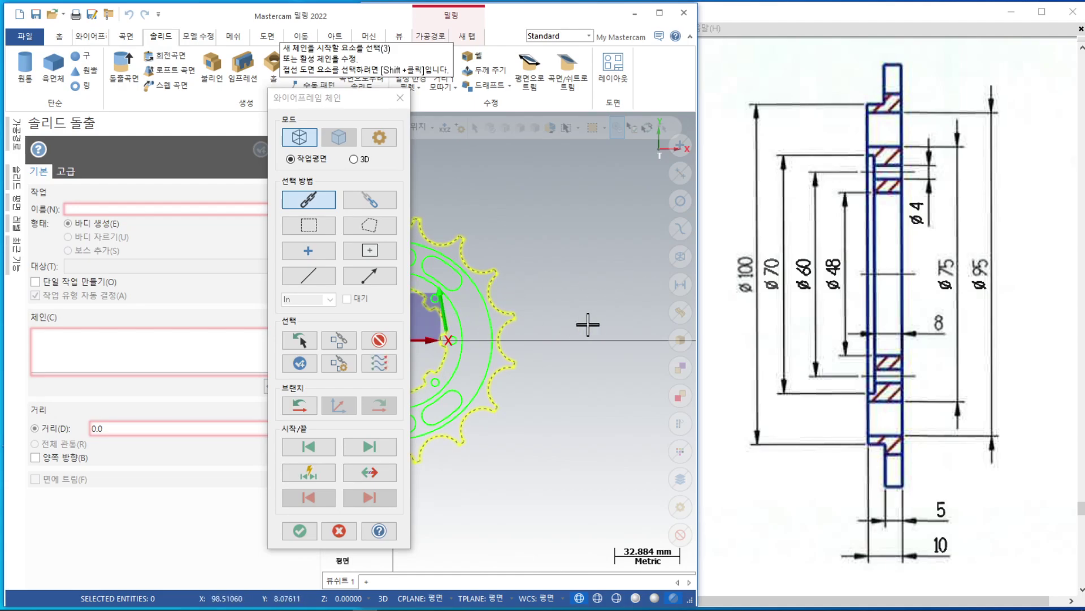
left_click(451, 343)
left_click(300, 530)
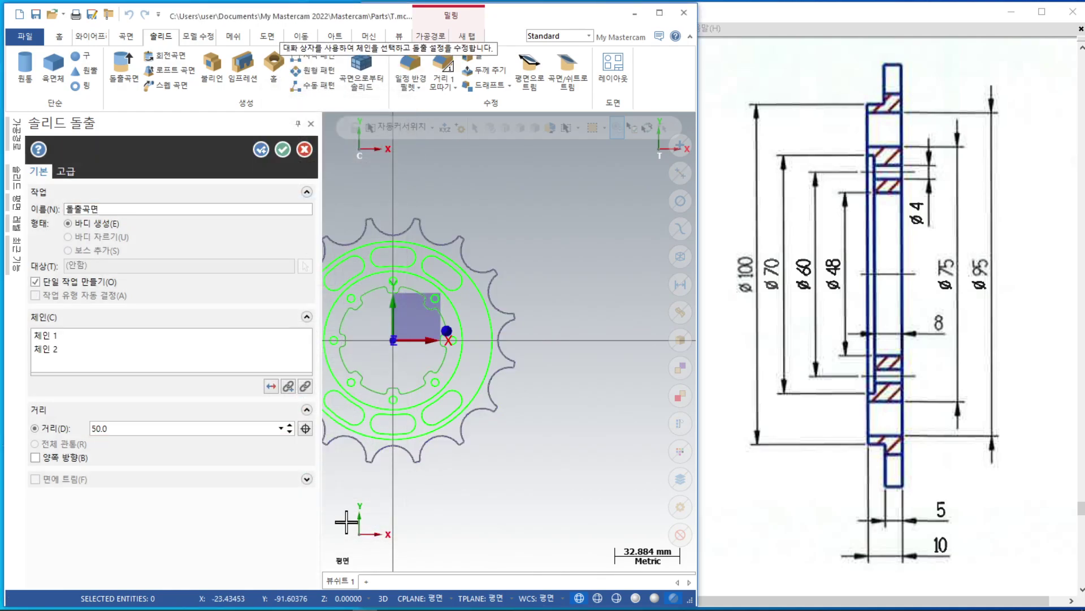
Set the extrusion distance to 5.0 and display the preview shaded in isometric view
scroll(625, 274, "down", 3)
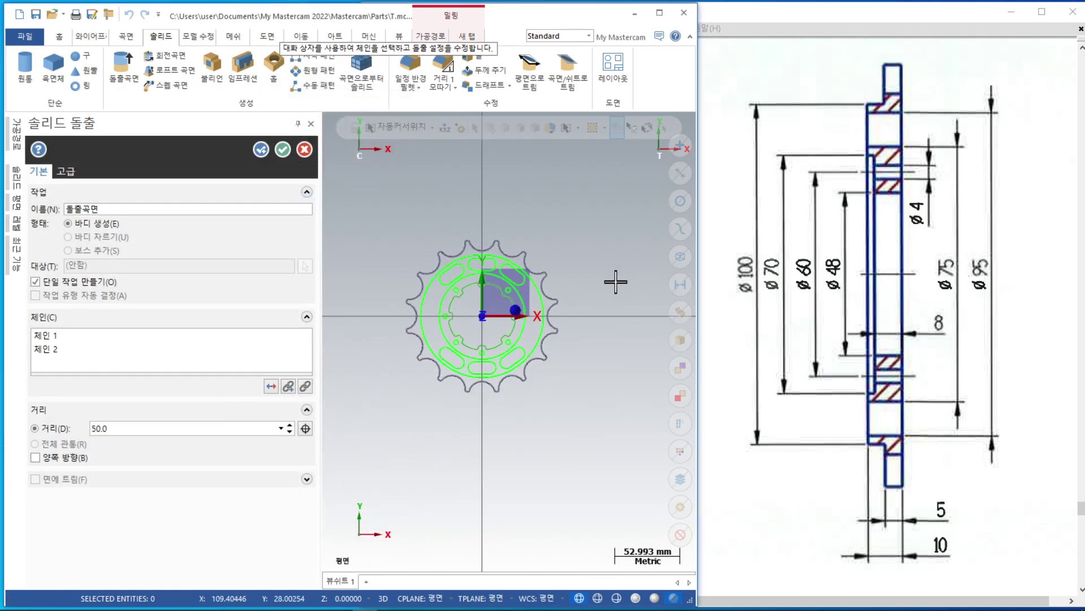
left_click(131, 428)
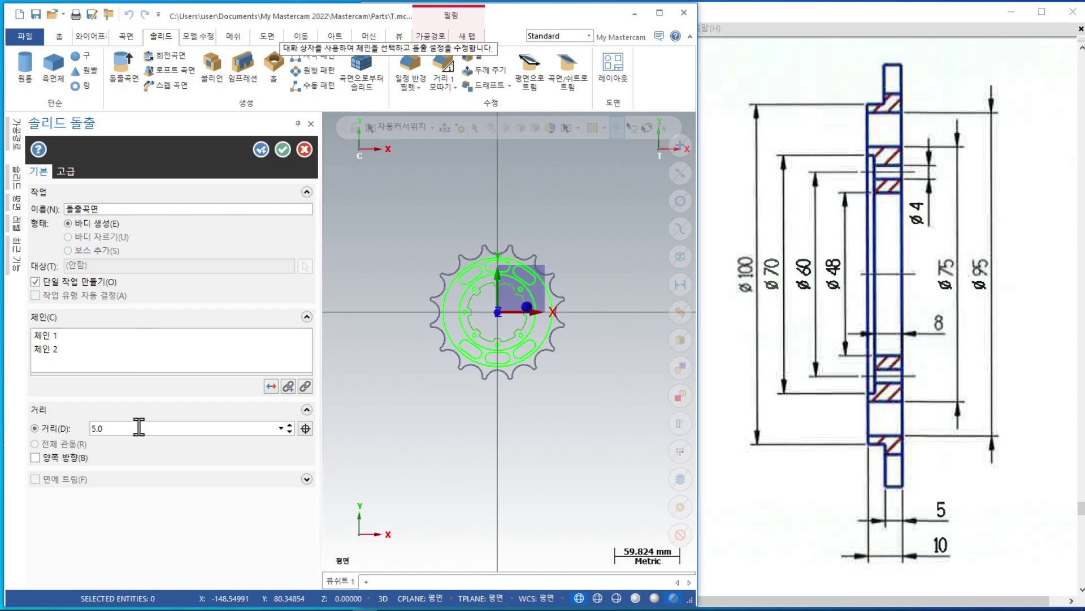
right_click(468, 204)
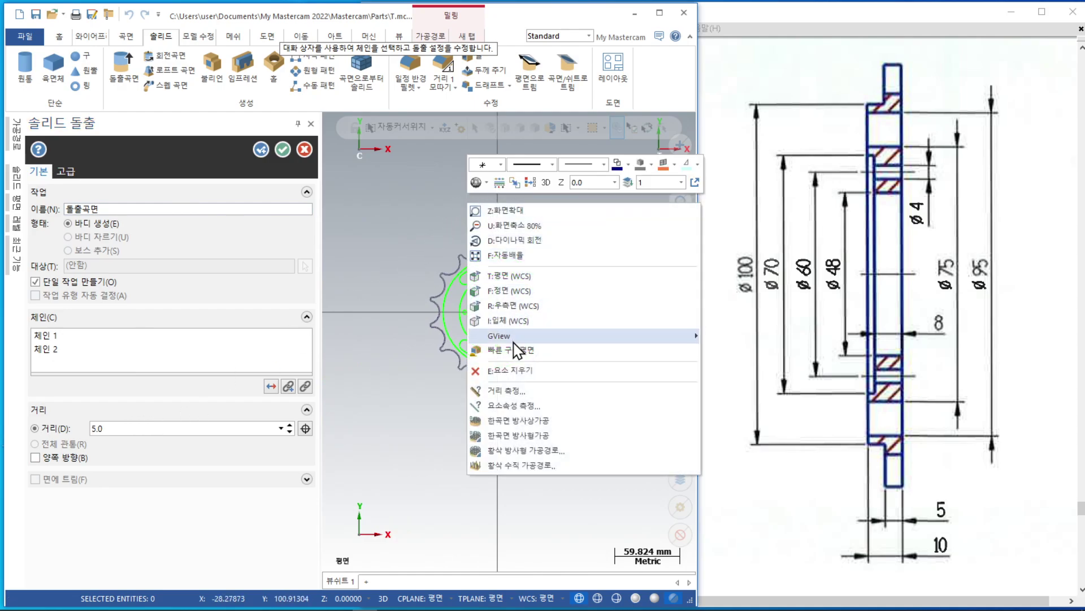
left_click(507, 320)
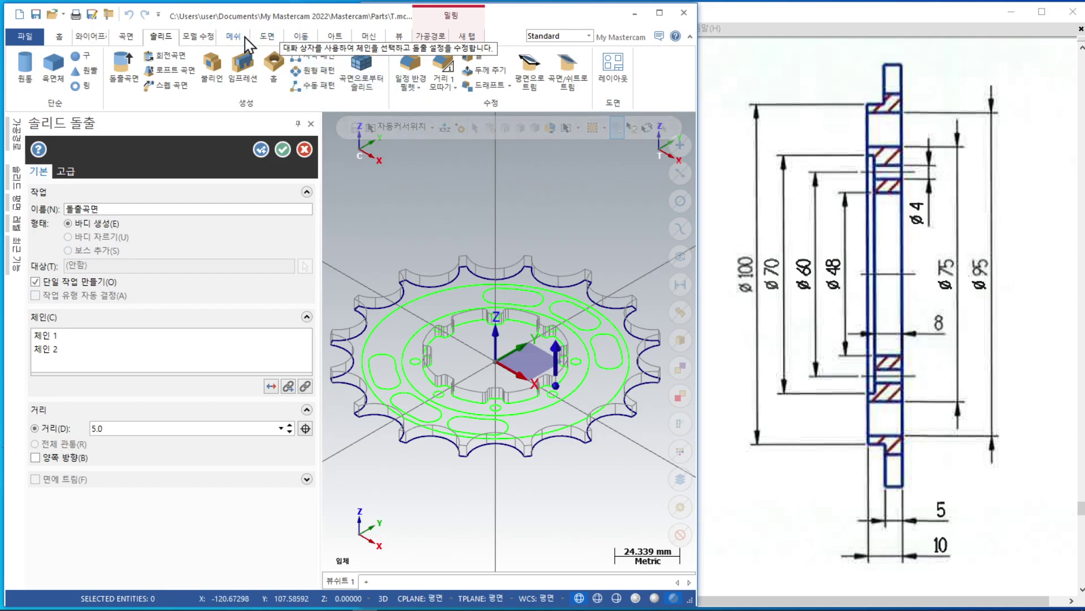
left_click(399, 36)
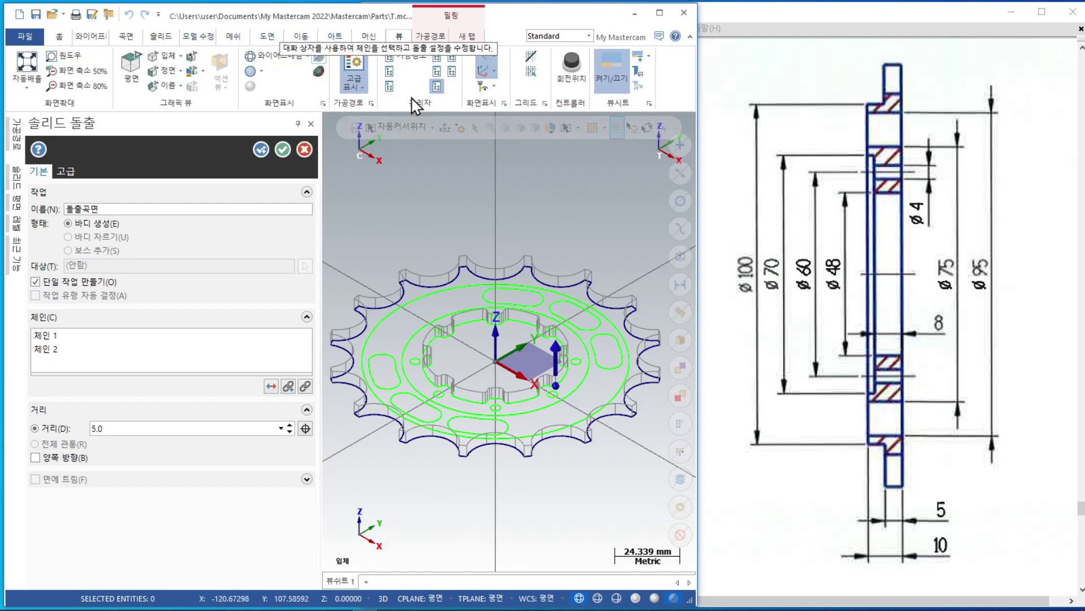
left_click(251, 71)
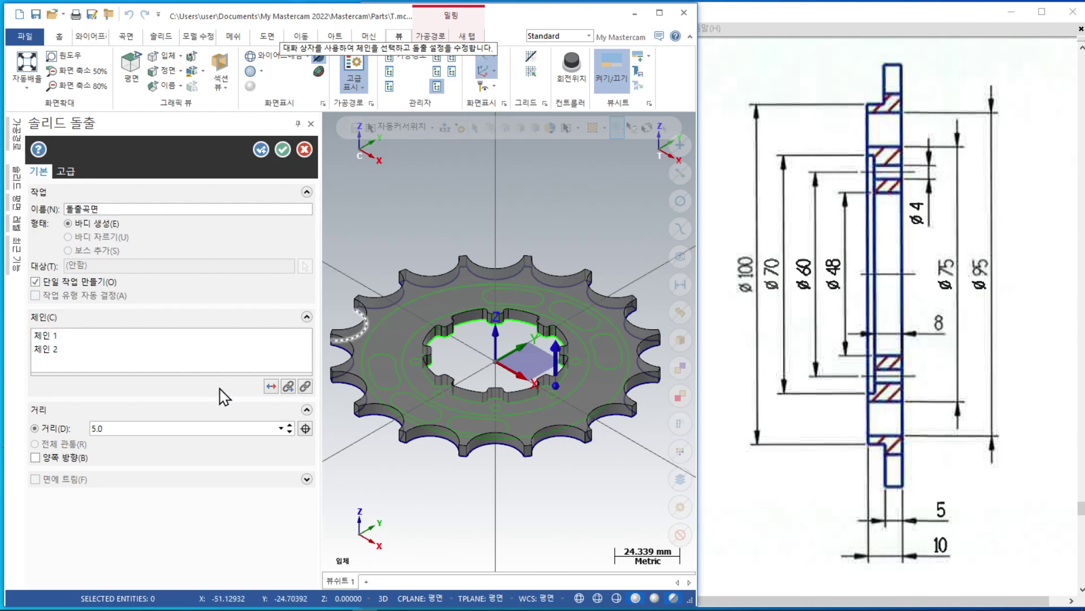
Add the six rounded slots to the extrusion's chains so they cut through the sprocket body
left_click(288, 386)
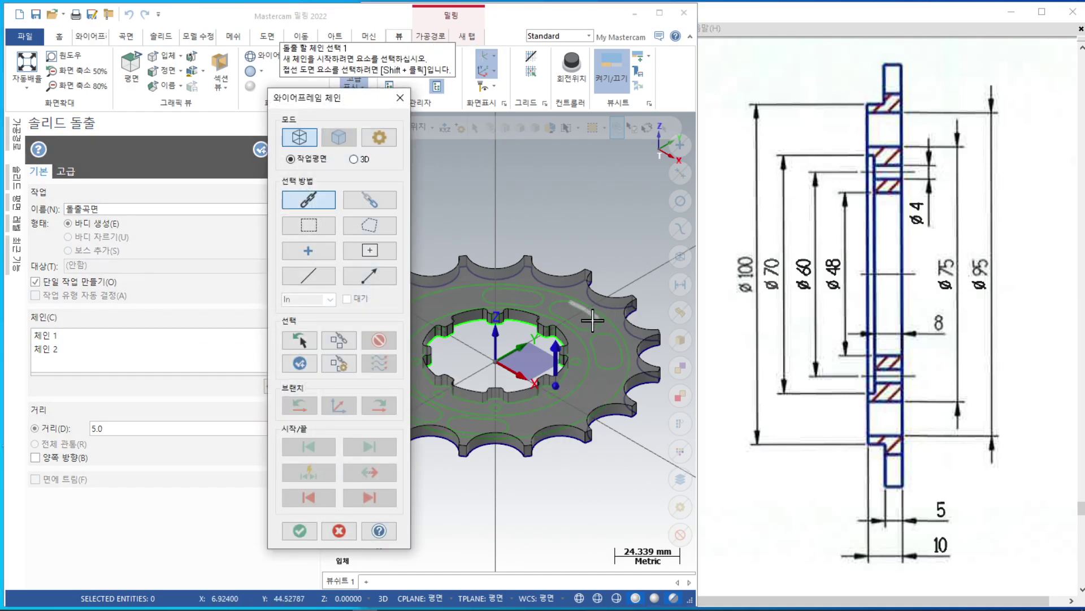
left_click(595, 320)
left_click(602, 341)
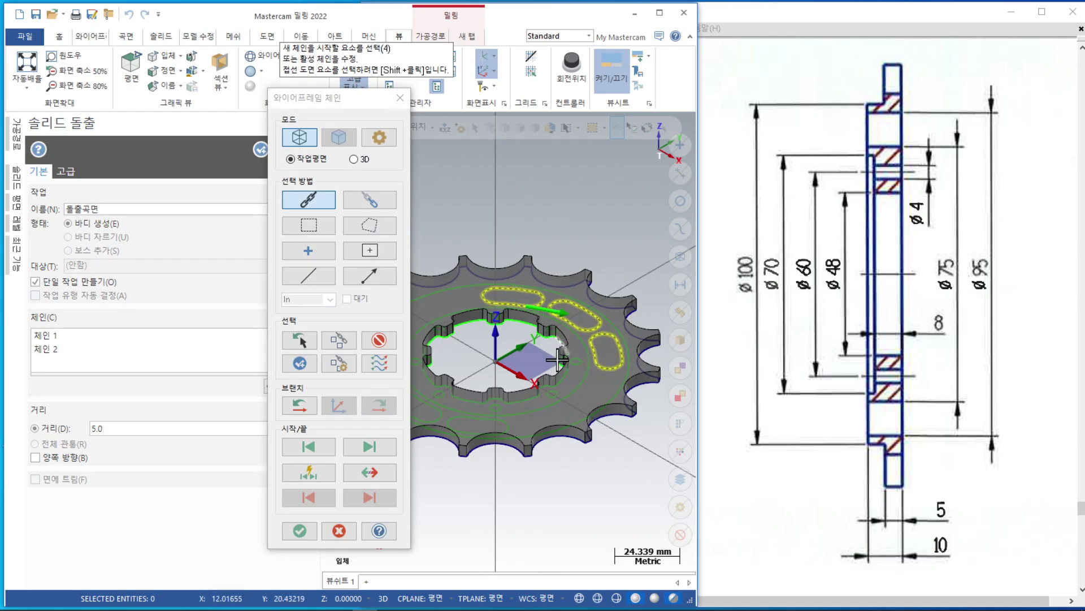
left_click(529, 295)
left_click(476, 425)
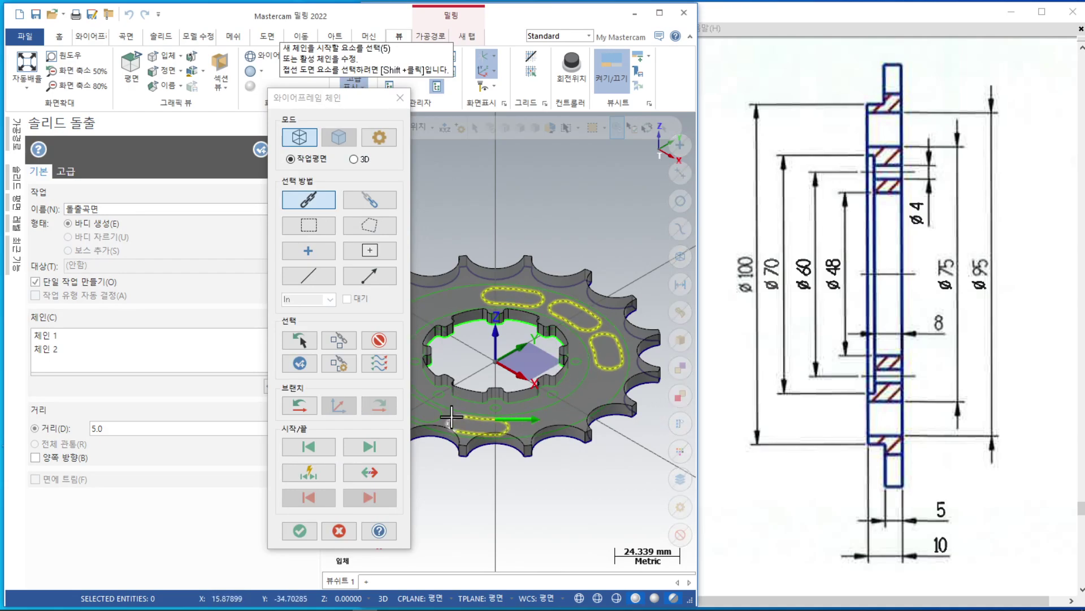
left_click(423, 408)
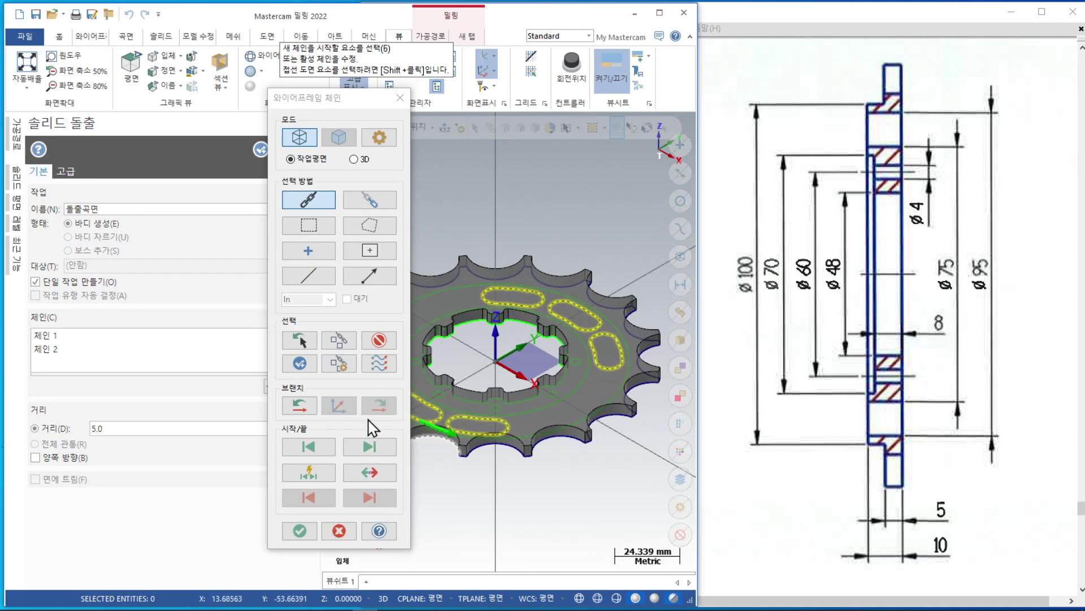
left_click(343, 345)
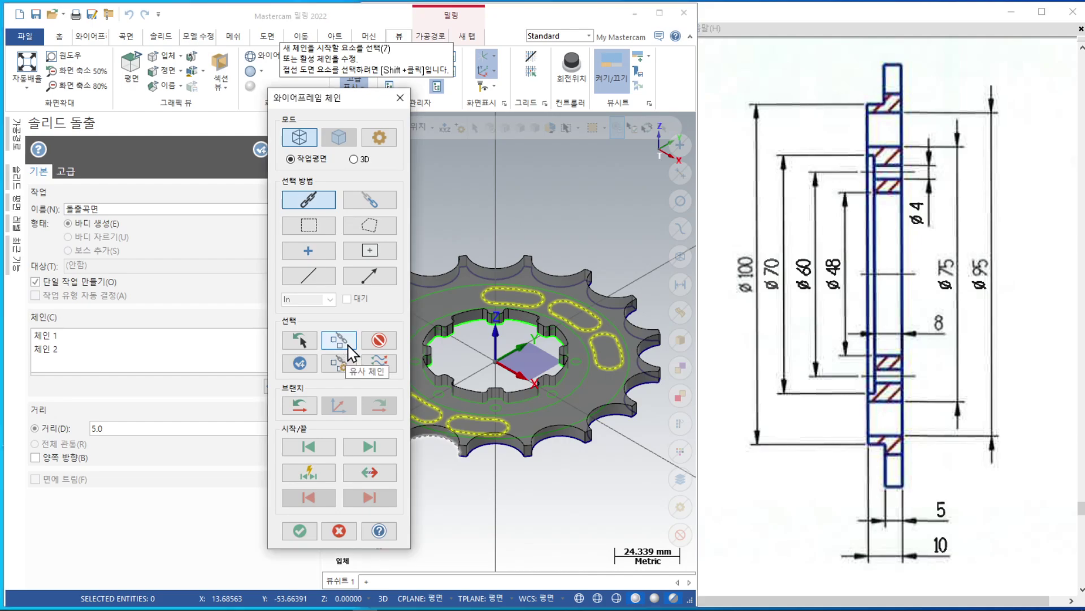
left_click(343, 345)
scroll(599, 240, "down", 1)
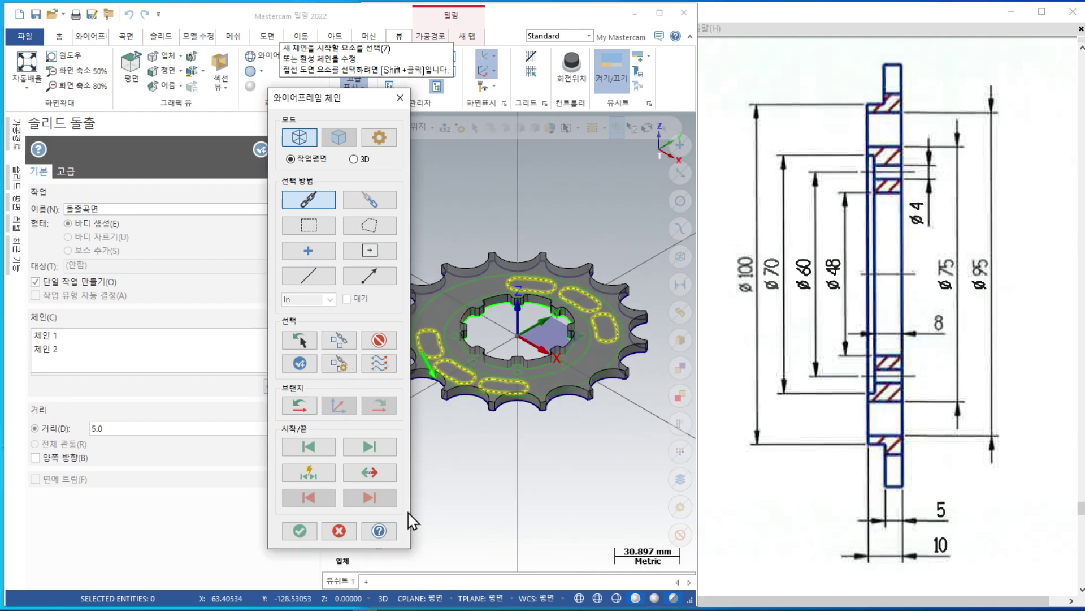
left_click(298, 530)
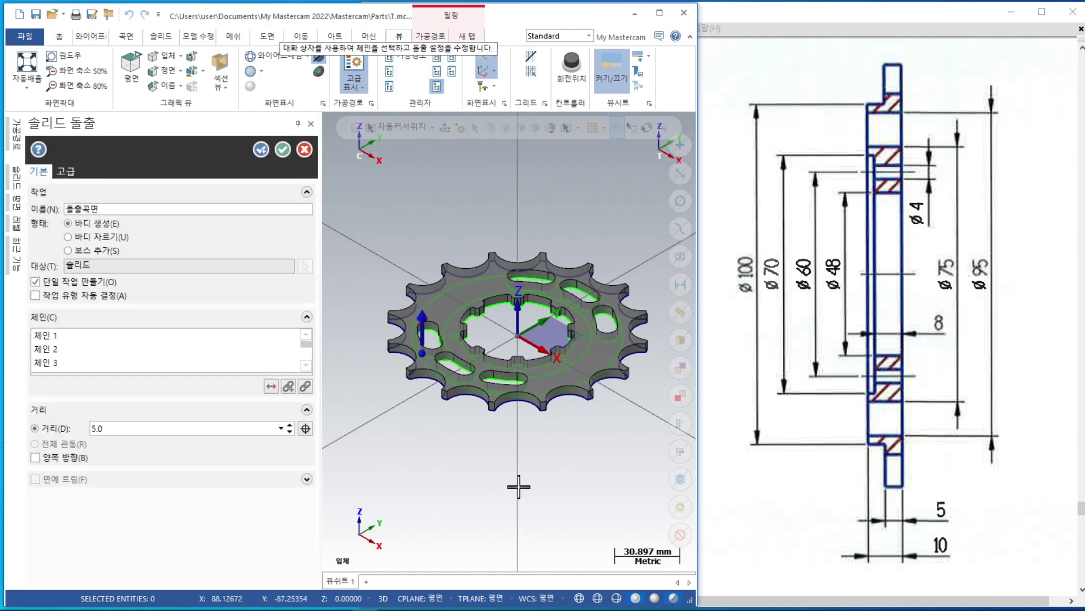
Add the eight small bolt-hole circles as similar chains to the extrusion and accept the solid
scroll(566, 271, "up", 1)
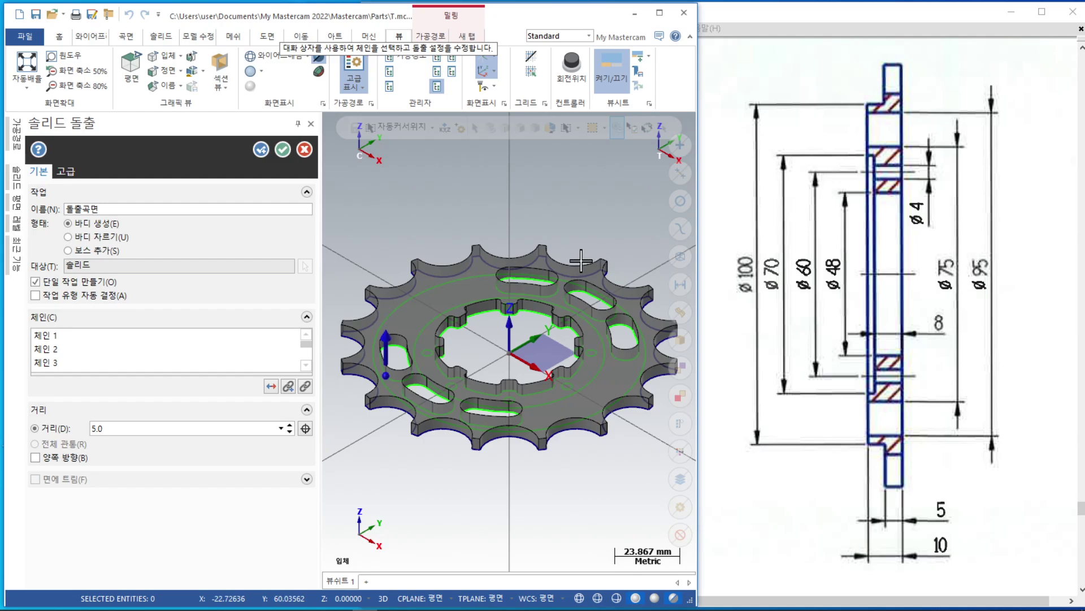
scroll(580, 260, "up", 1)
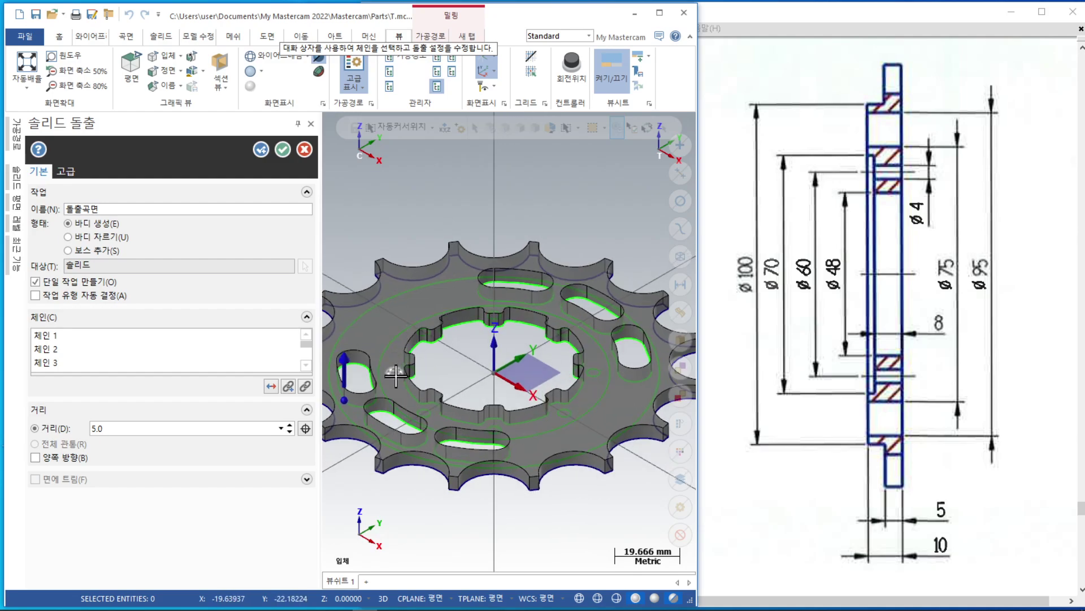
left_click(287, 386)
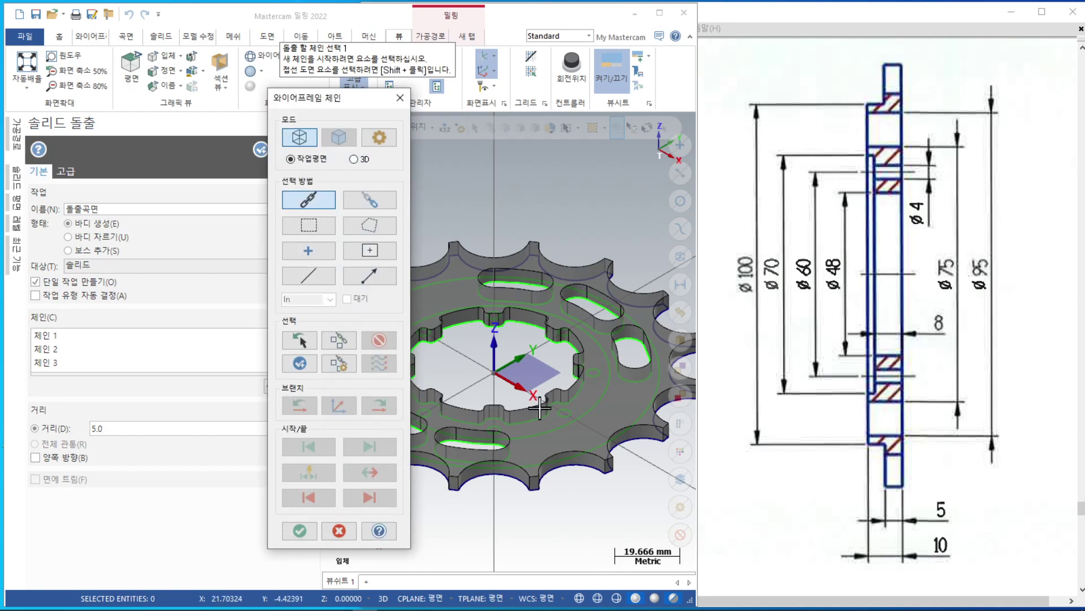
left_click(597, 378)
left_click(337, 344)
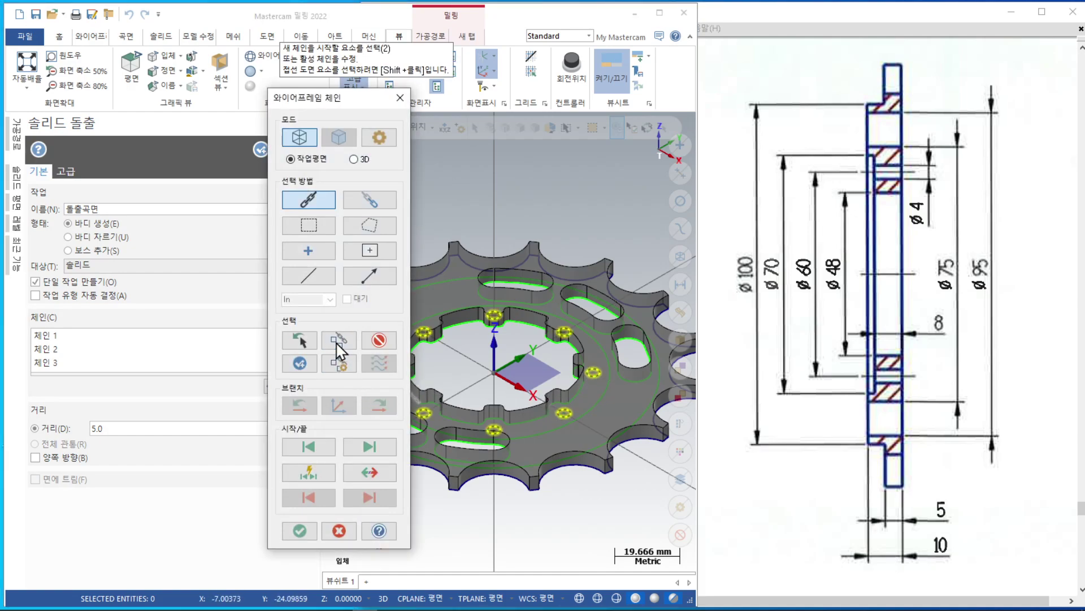
left_click(303, 531)
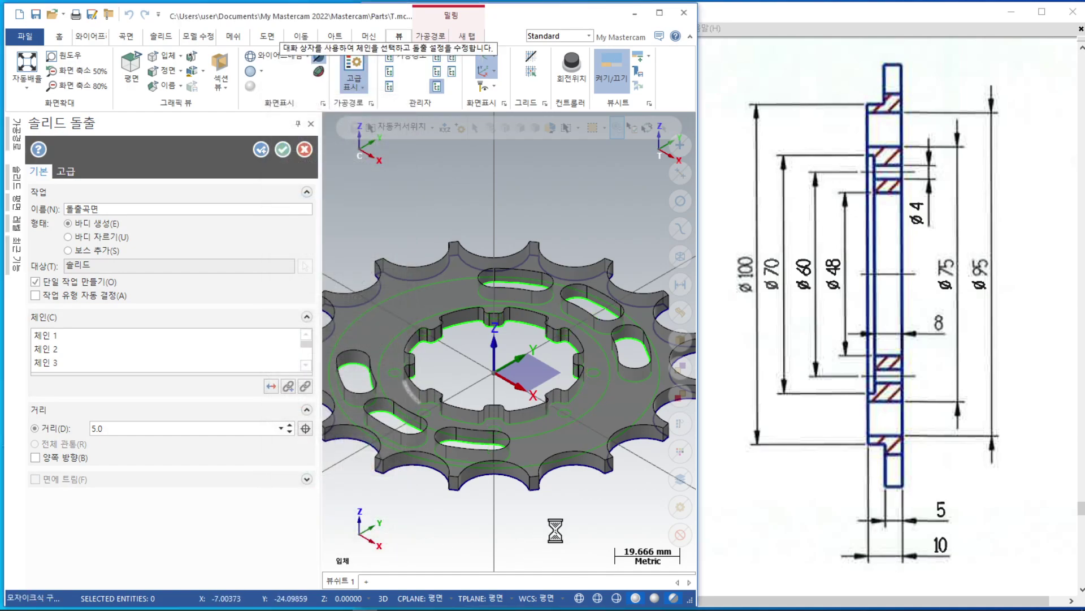
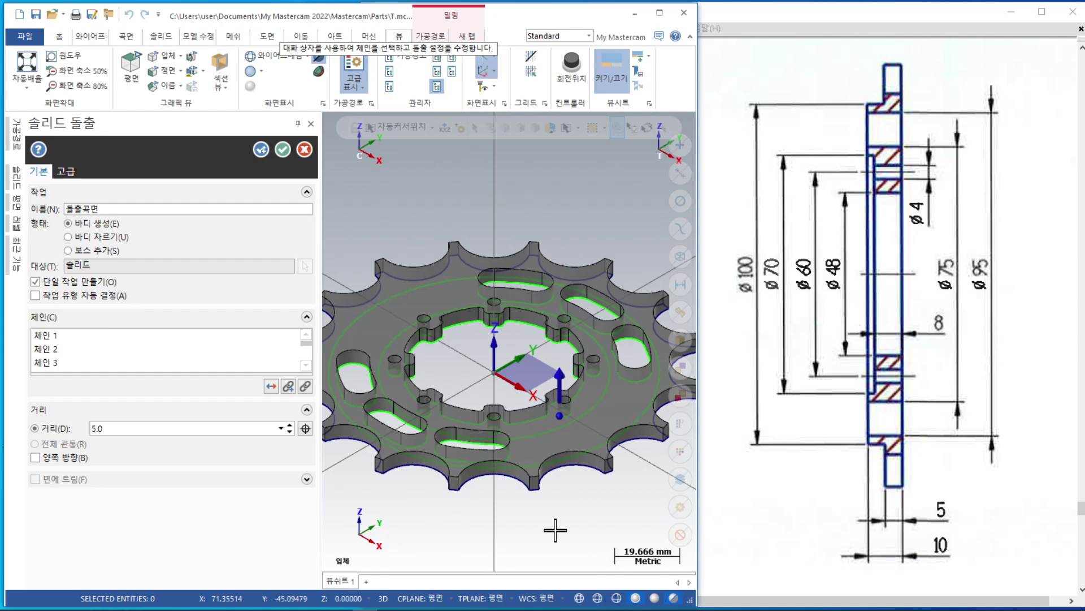
left_click(282, 150)
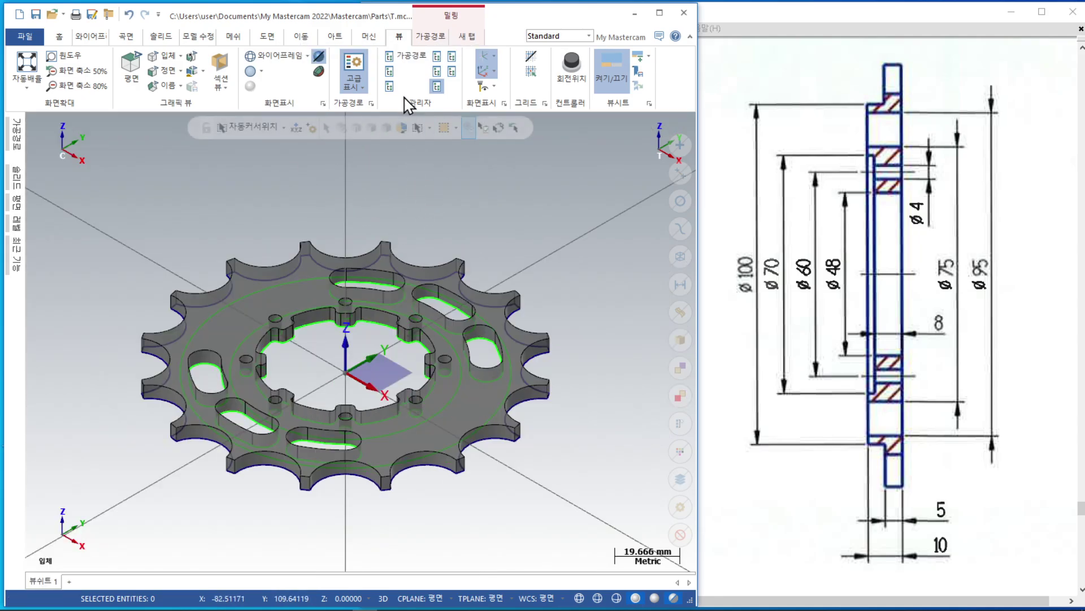
Turn off translucency to inspect the opaque solid from a tilted view, and turn translucency back on
left_click(319, 56)
middle_click_drag(562, 235, 578, 251)
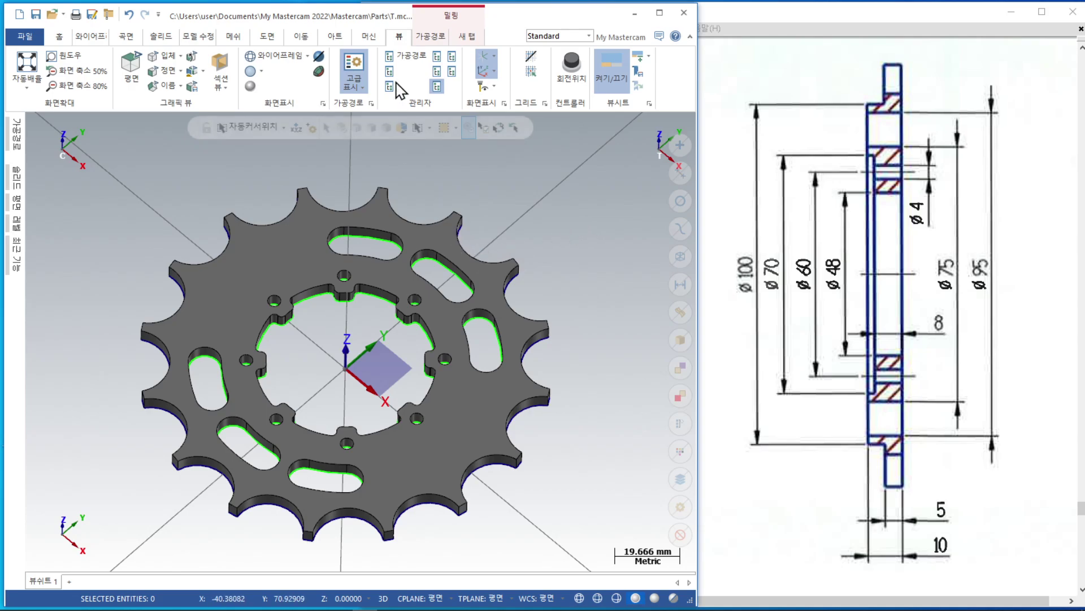
left_click(318, 56)
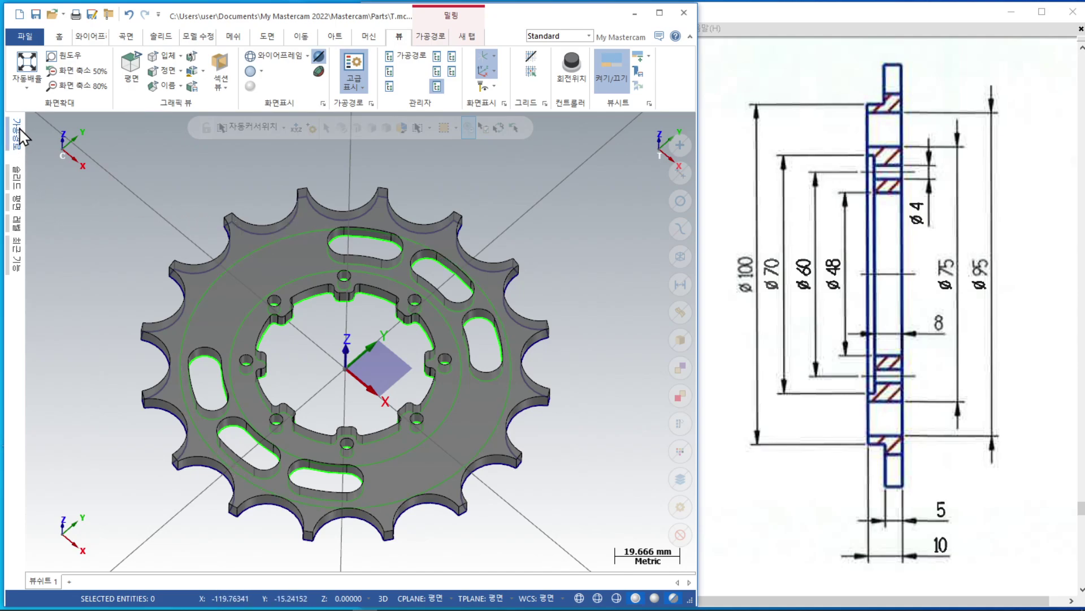
Edit the sprocket's extrusion in the solid history and set its distance to 10
left_click(16, 183)
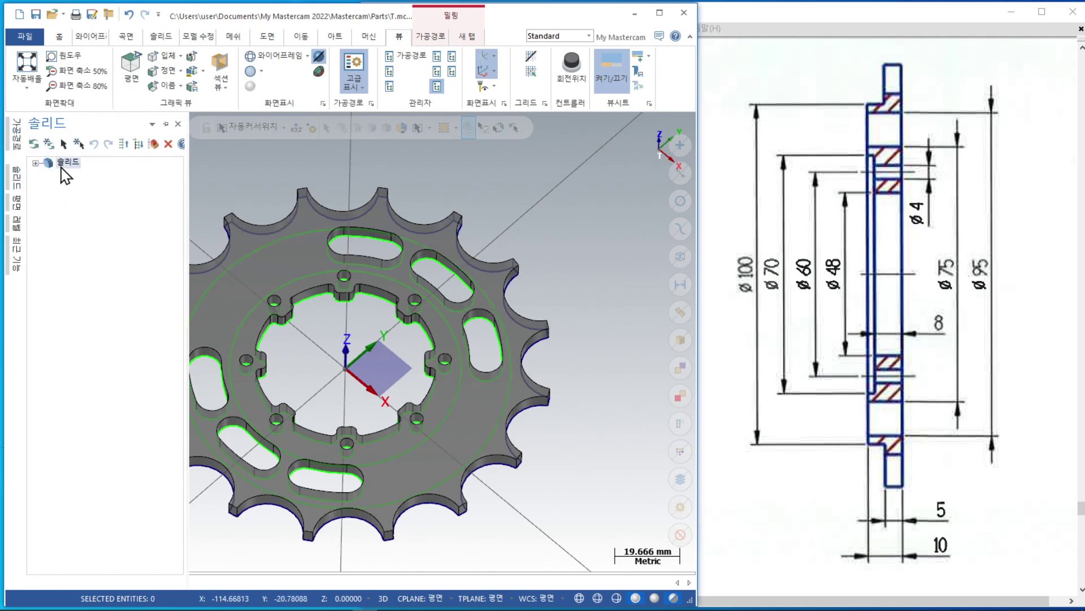
left_click(35, 163)
double_click(84, 174)
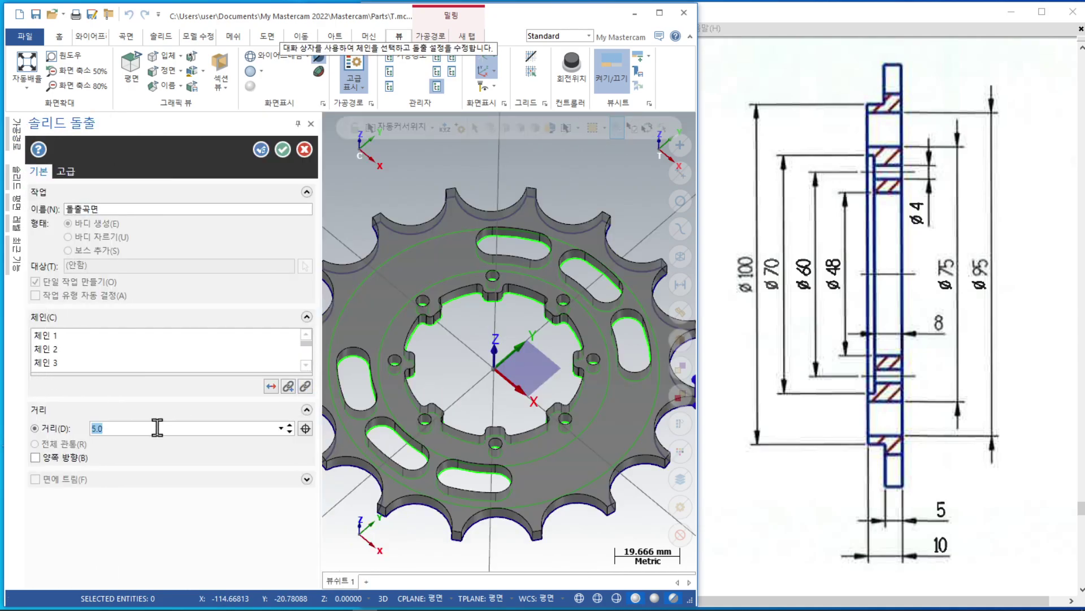
type("10")
key("Return")
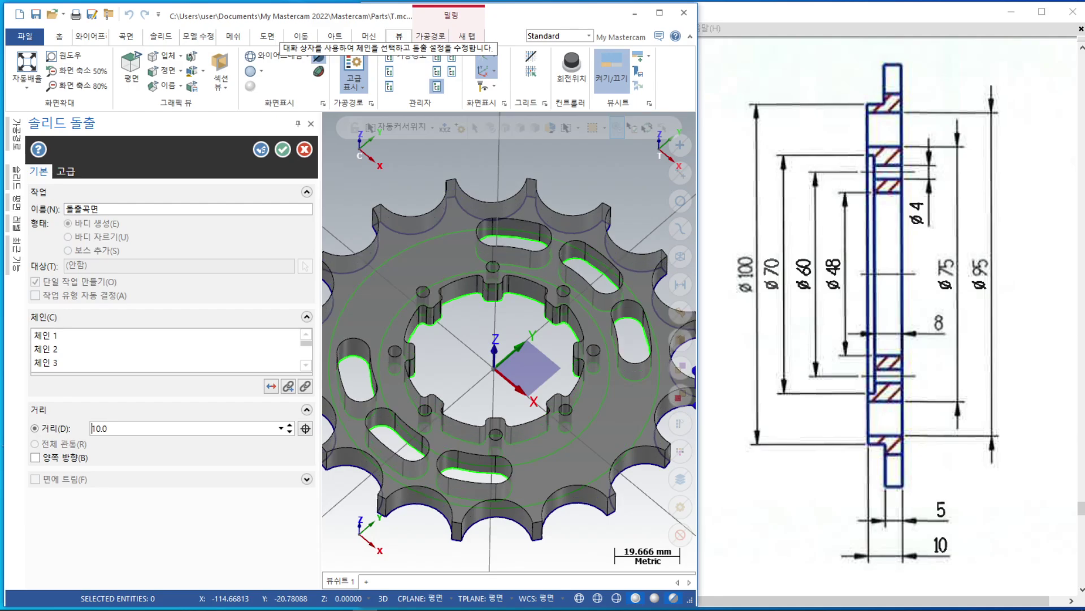
left_click(264, 147)
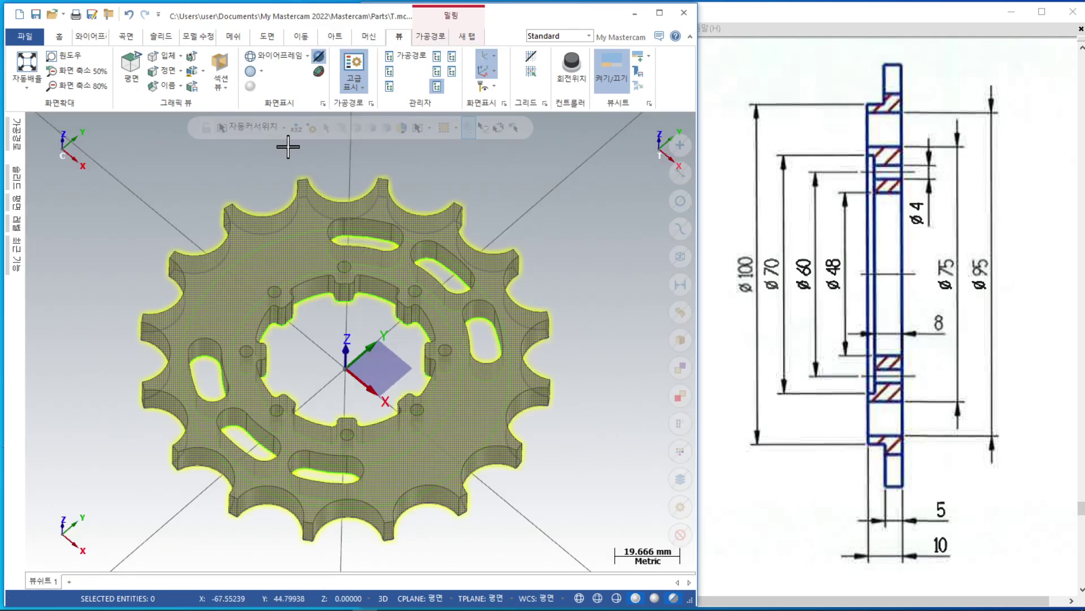
left_click(302, 229)
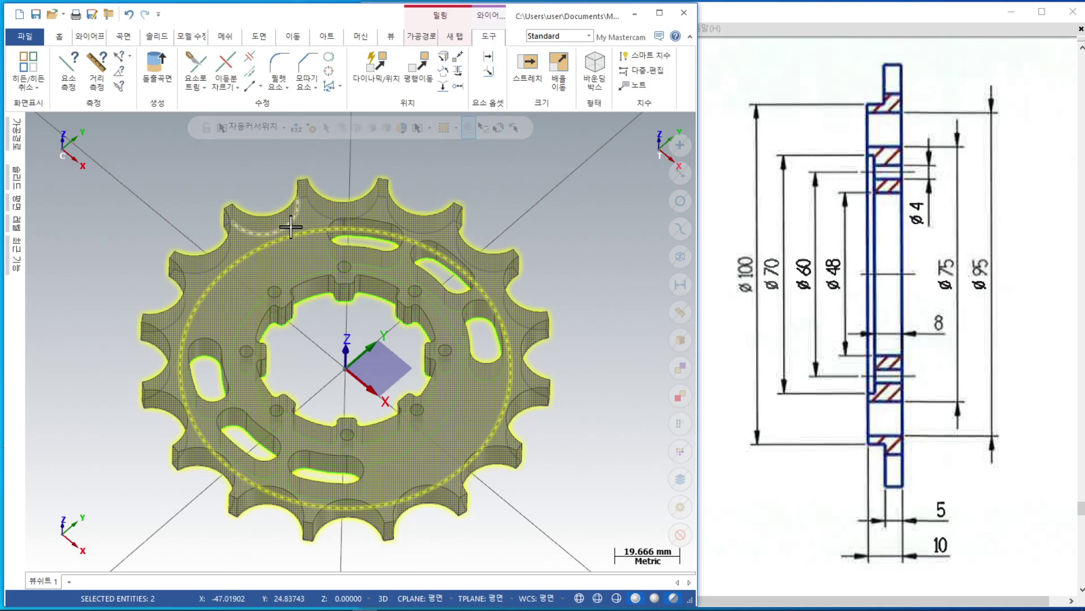
left_click(290, 227)
scroll(577, 250, "down", 2)
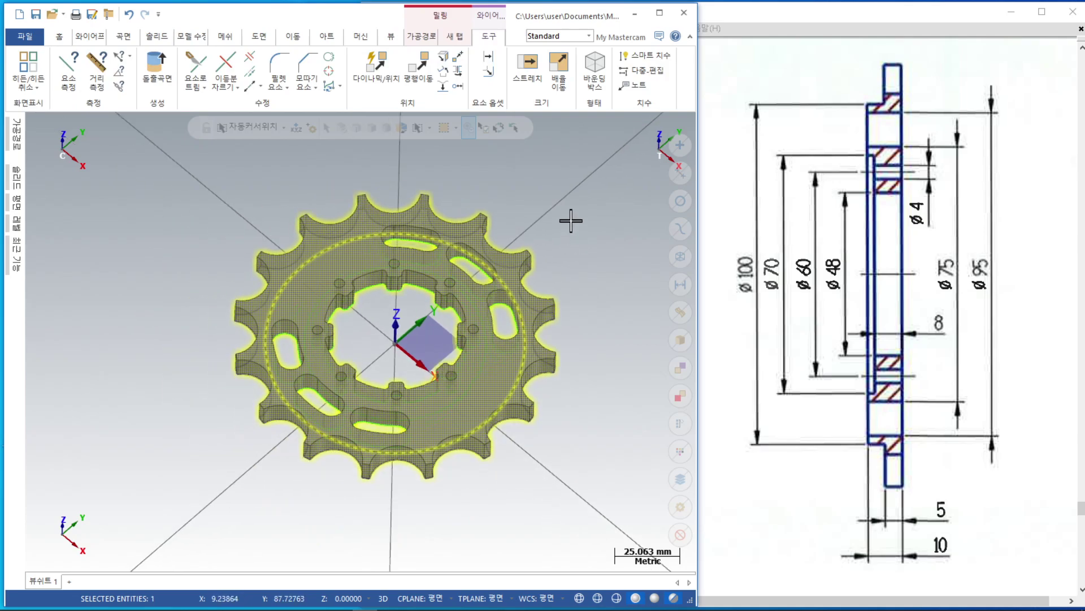
key("Escape")
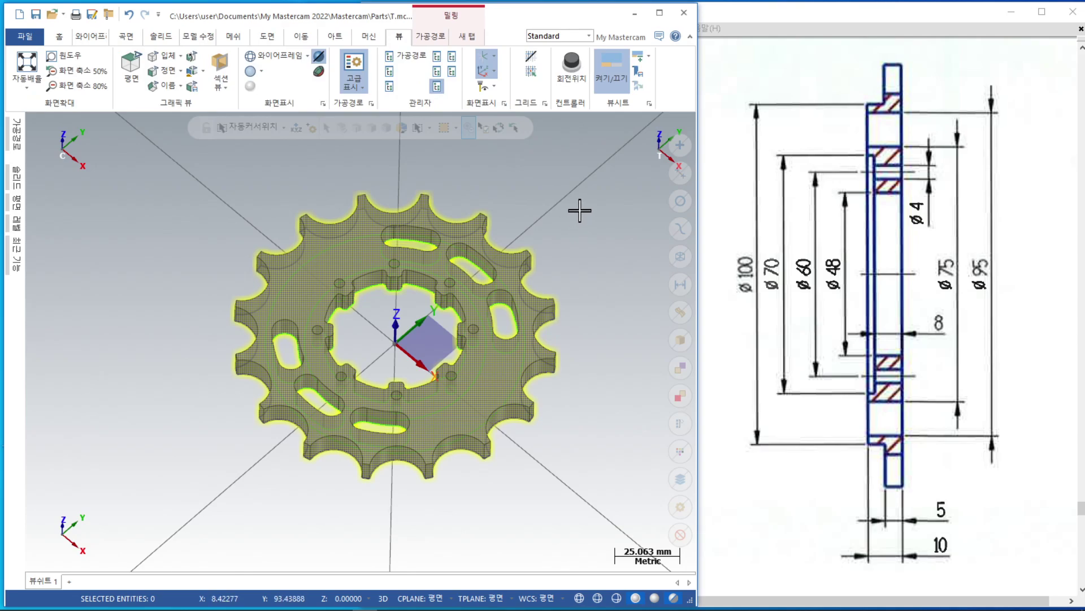
Keep the solid history permanently displayed beside the sprocket model
middle_click_drag(562, 225, 523, 198)
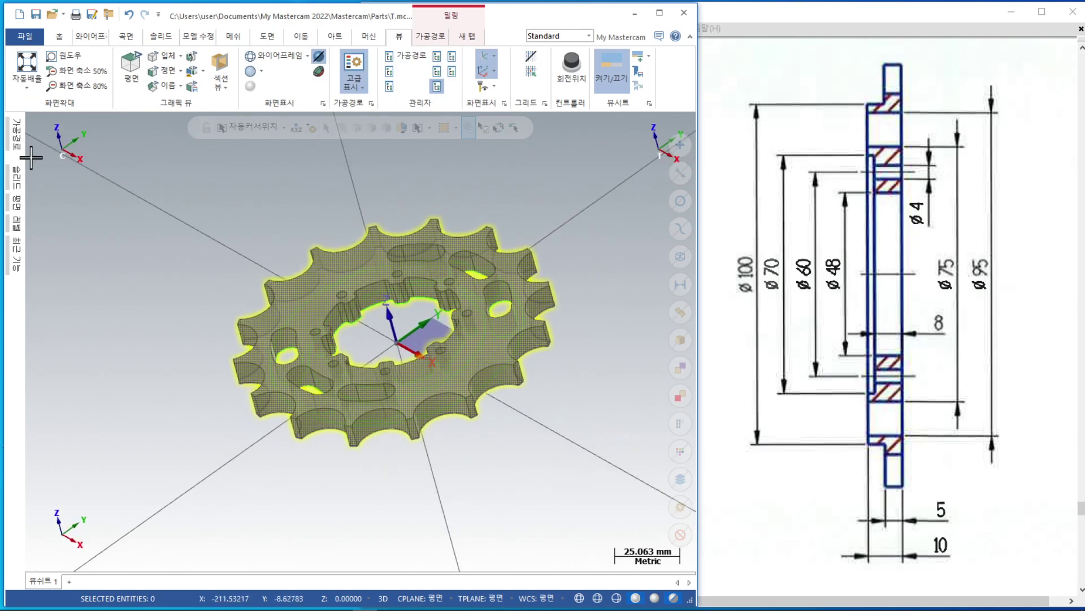
left_click(16, 178)
left_click(165, 123)
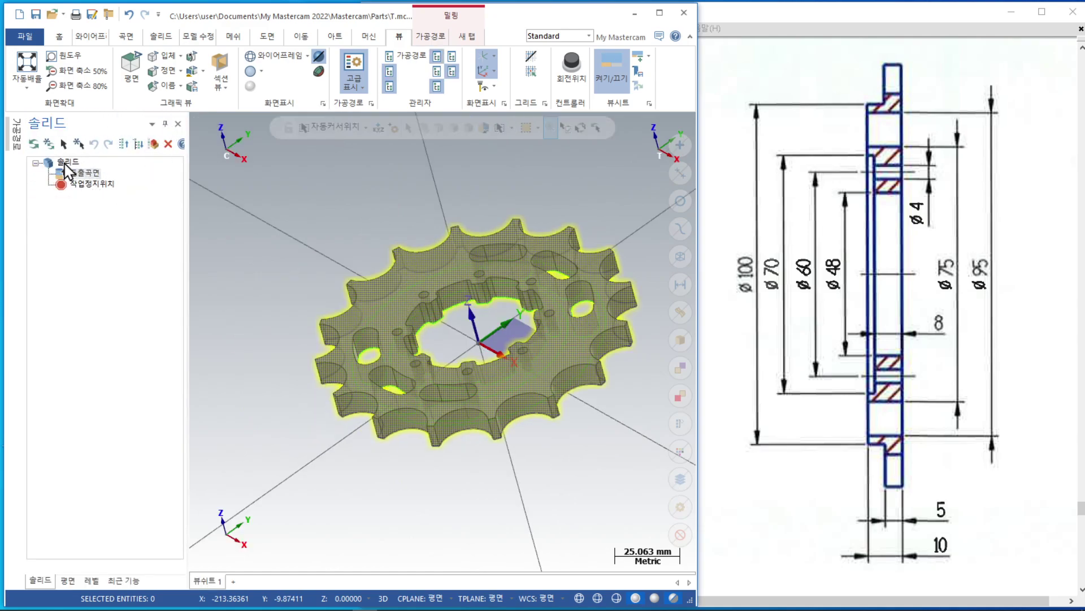
middle_click_drag(577, 221, 566, 278)
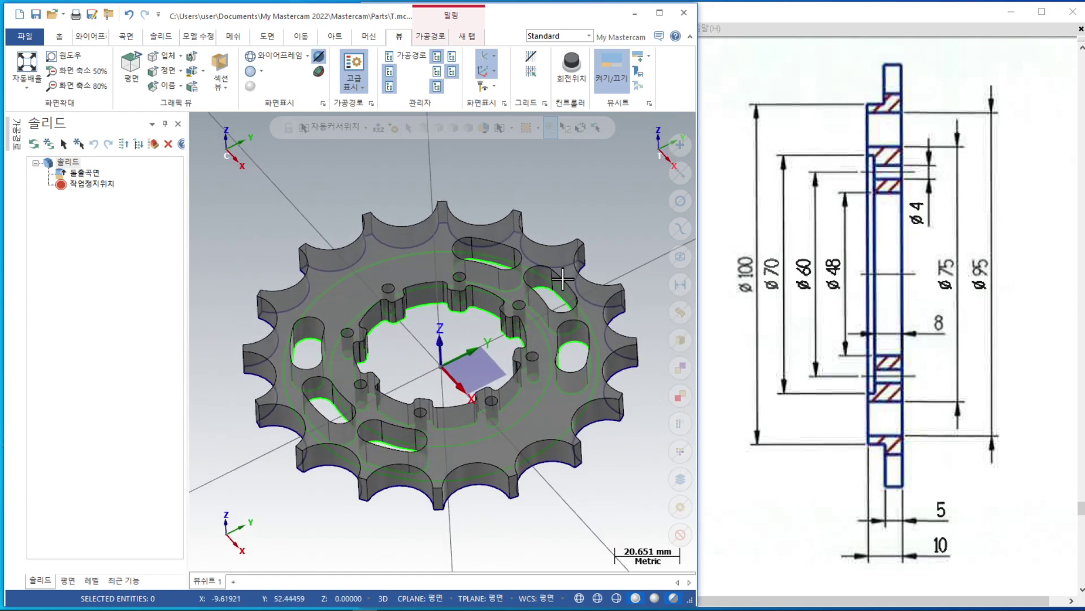
Translate a copy of the outer tooth profile and the large circle just inside it by Z 5
left_click(592, 328)
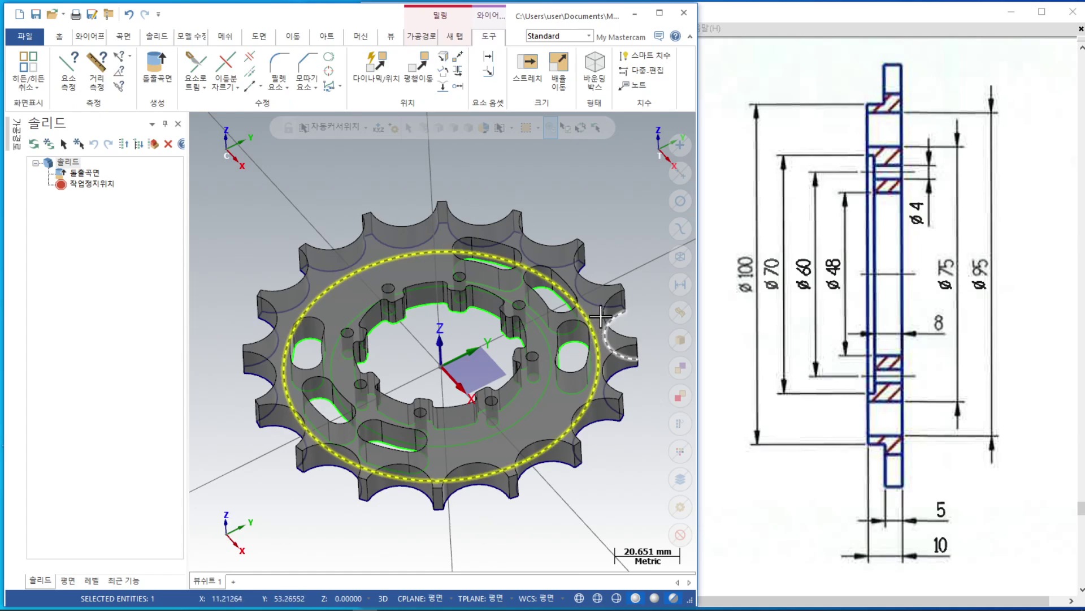
left_click(602, 310)
left_click(294, 37)
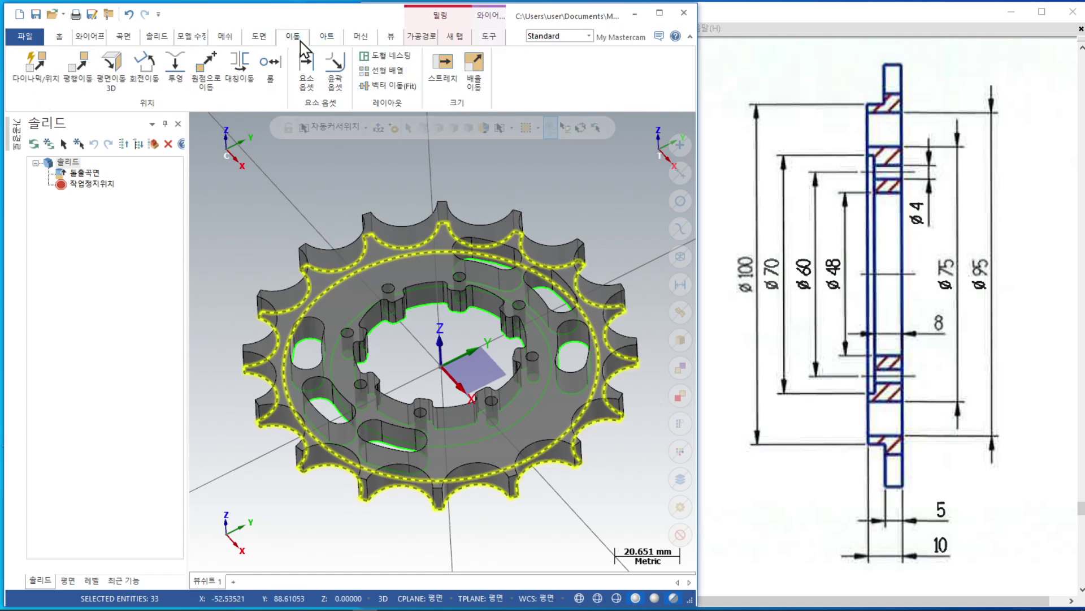
left_click(80, 68)
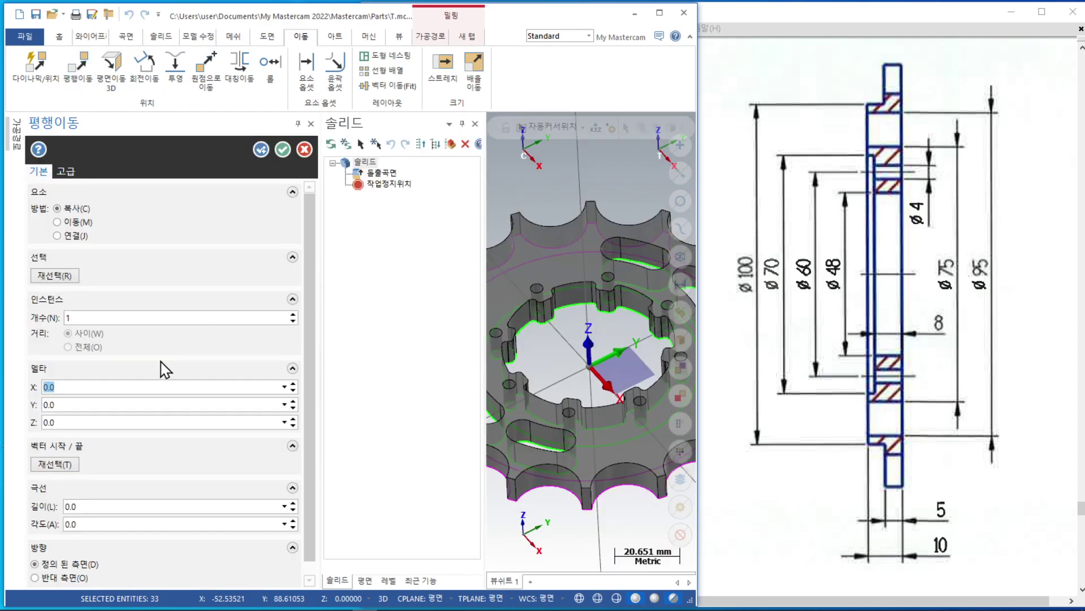
left_click(106, 421)
type("5")
key("Return")
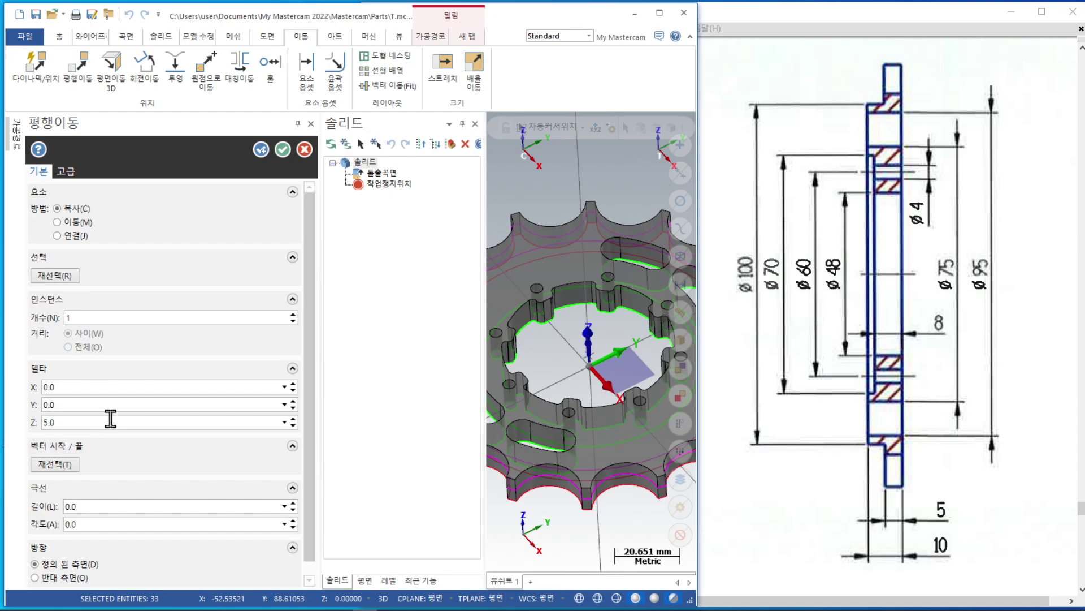
left_click(284, 149)
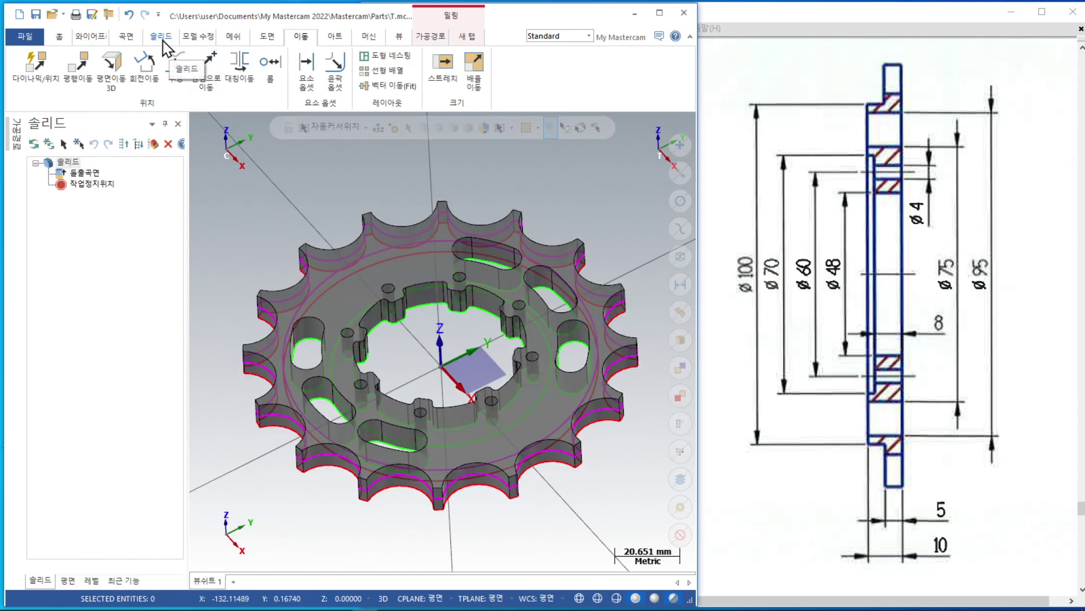
Extrude the copied tooth profile and large circle as a 10 mm body cut to thin the sprocket's toothed rim
left_click(161, 36)
left_click(123, 67)
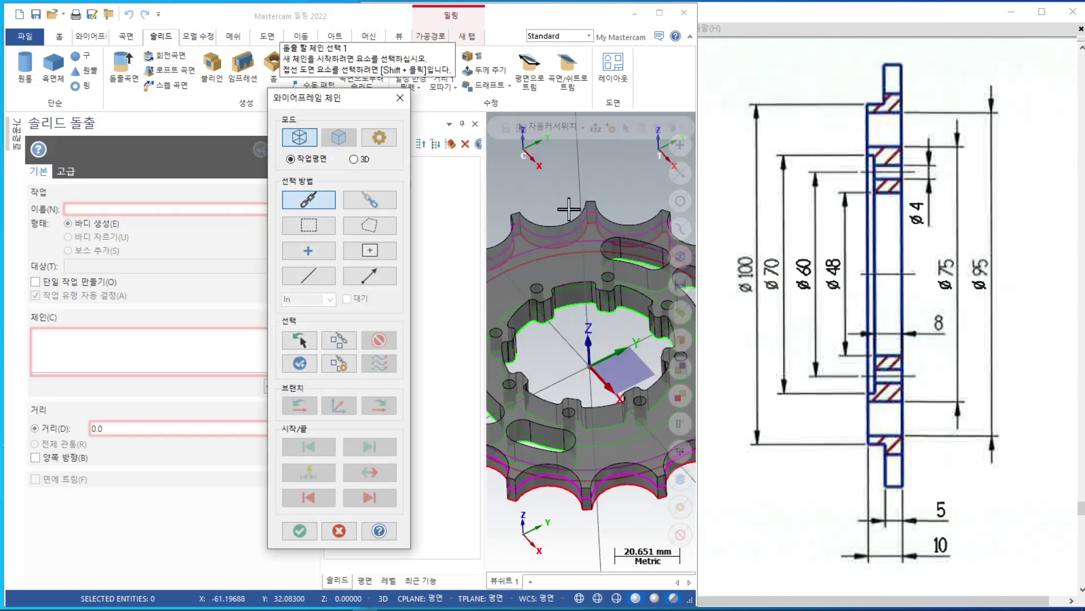
scroll(568, 209, "down", 2)
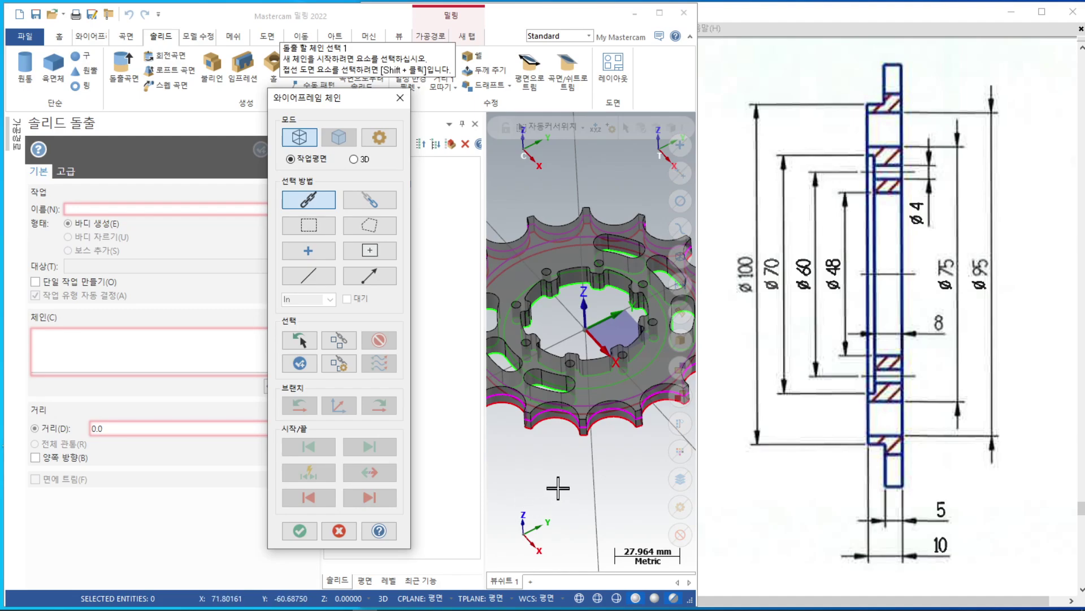
scroll(579, 197, "up", 2)
scroll(582, 475, "down", 3)
scroll(592, 483, "down", 1)
middle_click_drag(595, 484, 610, 453)
scroll(597, 423, "up", 4)
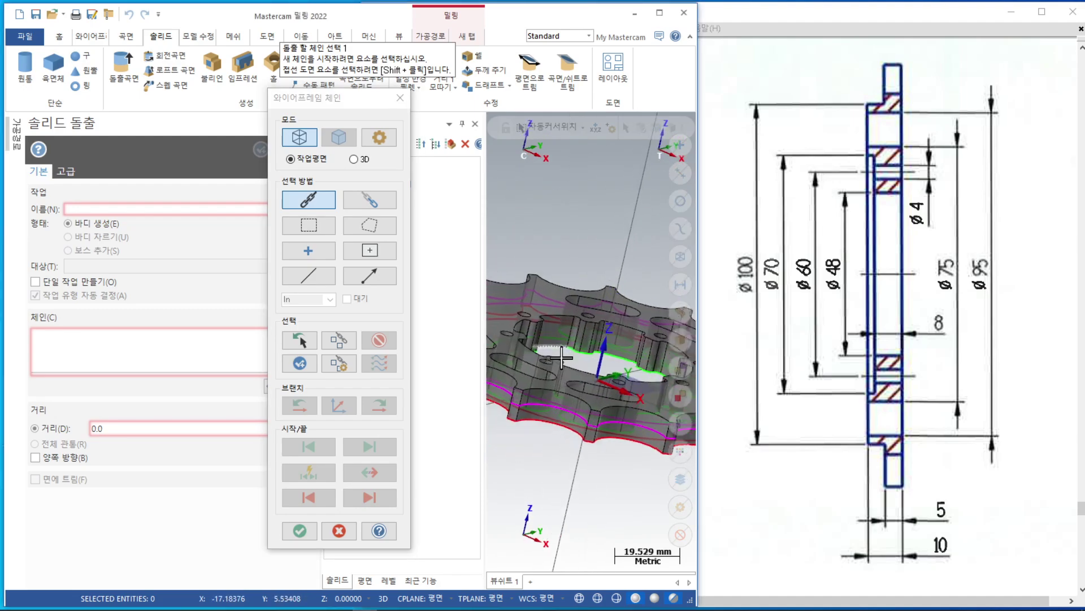
left_click(572, 423)
left_click(572, 431)
left_click(305, 528)
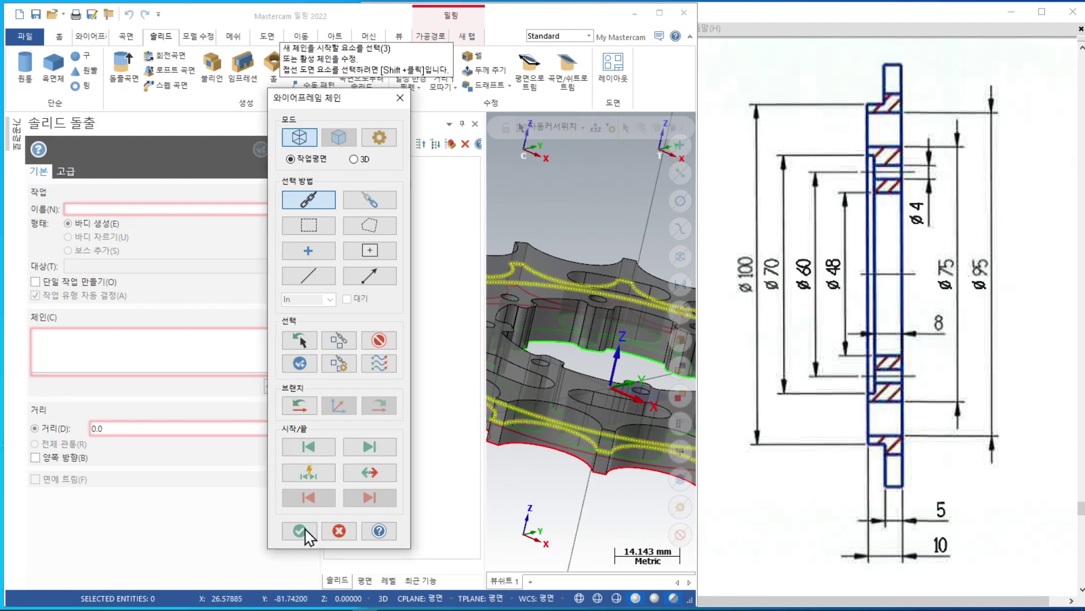
left_click(300, 530)
left_click(88, 237)
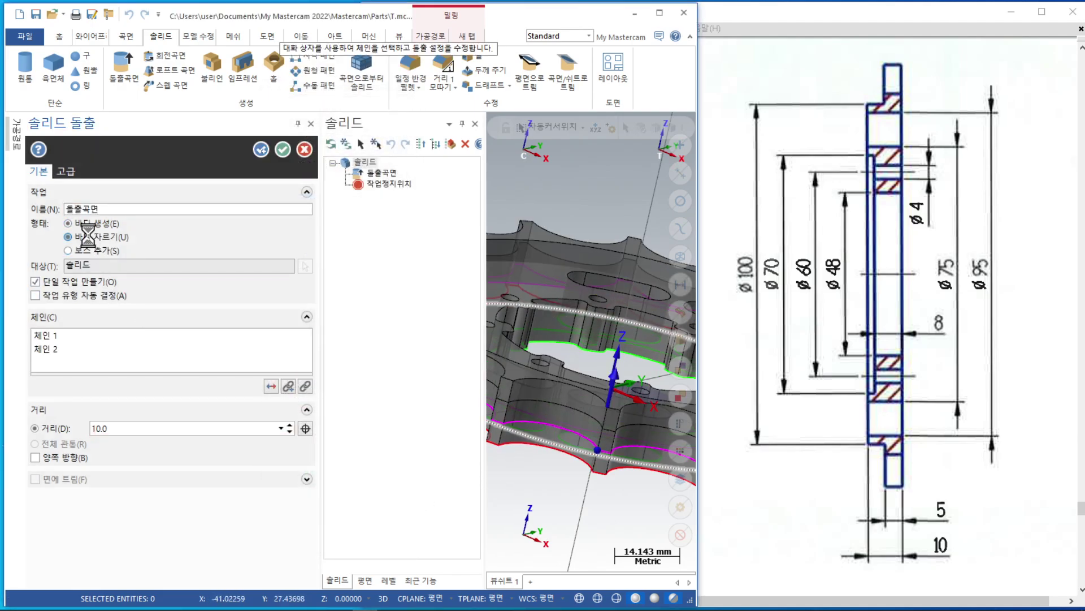
left_click(283, 149)
Turn off translucency to inspect the stepped toothed rim from several angles, and turn translucency back on
middle_click_drag(558, 223, 466, 305)
scroll(443, 253, "down", 4)
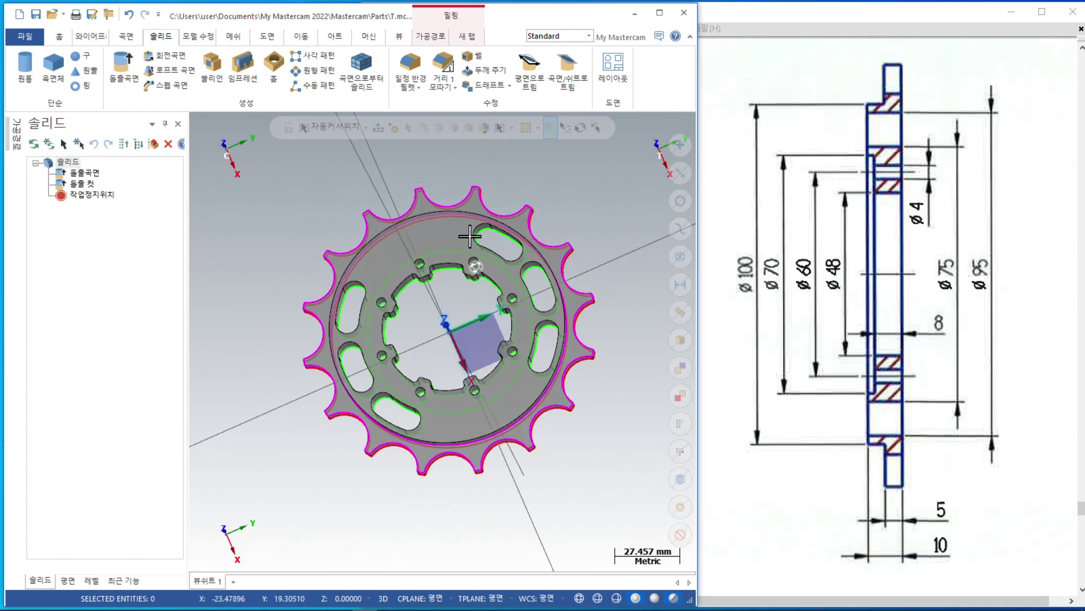
left_click(398, 38)
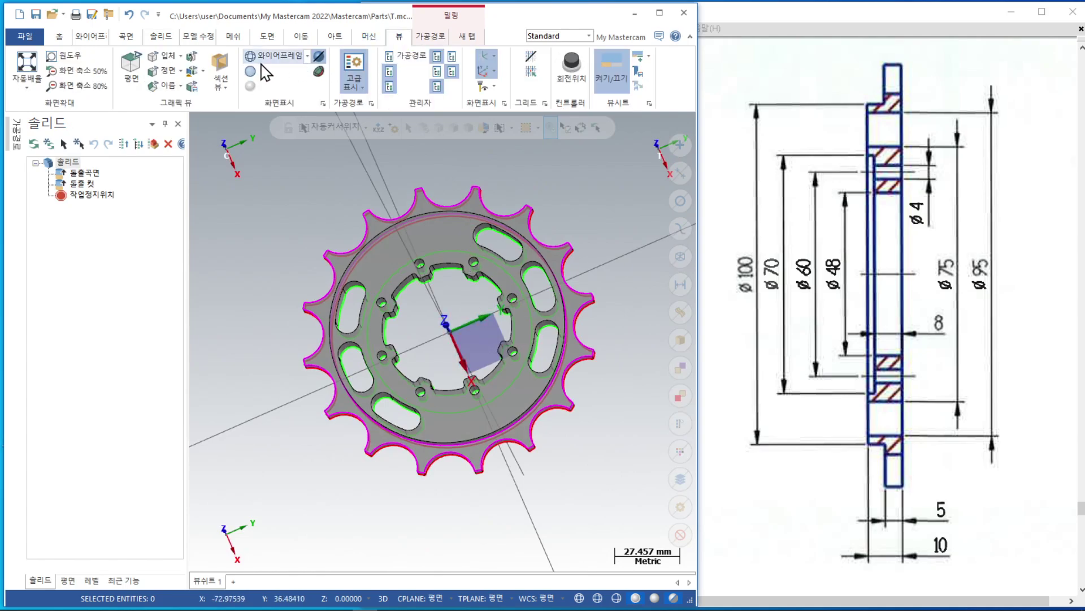
left_click(319, 56)
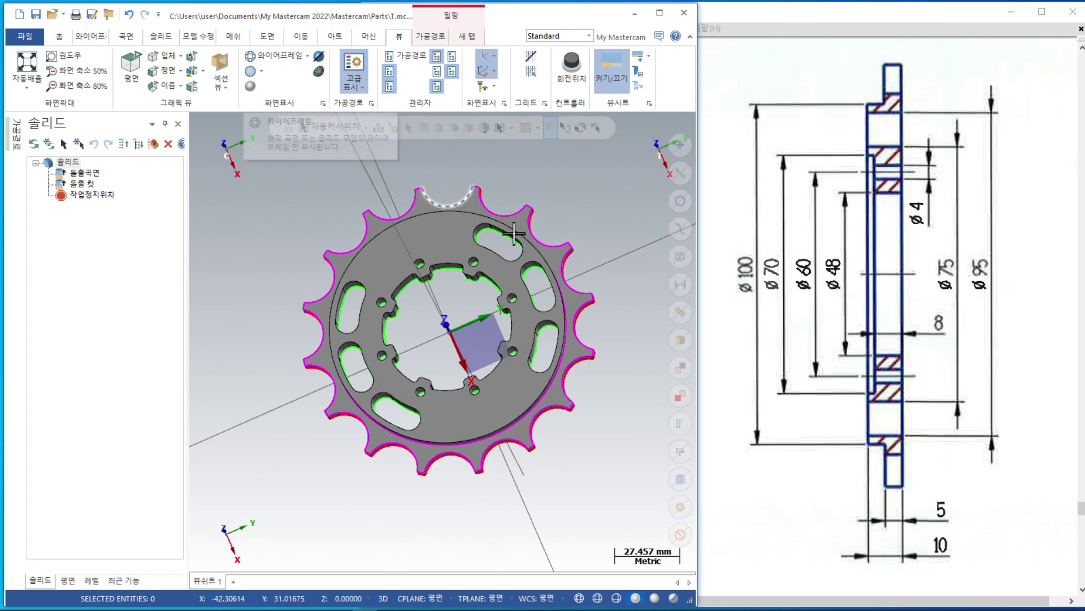
scroll(615, 318, "down", 1)
middle_click_drag(615, 325, 620, 277)
scroll(568, 315, "up", 3)
scroll(588, 349, "up", 6)
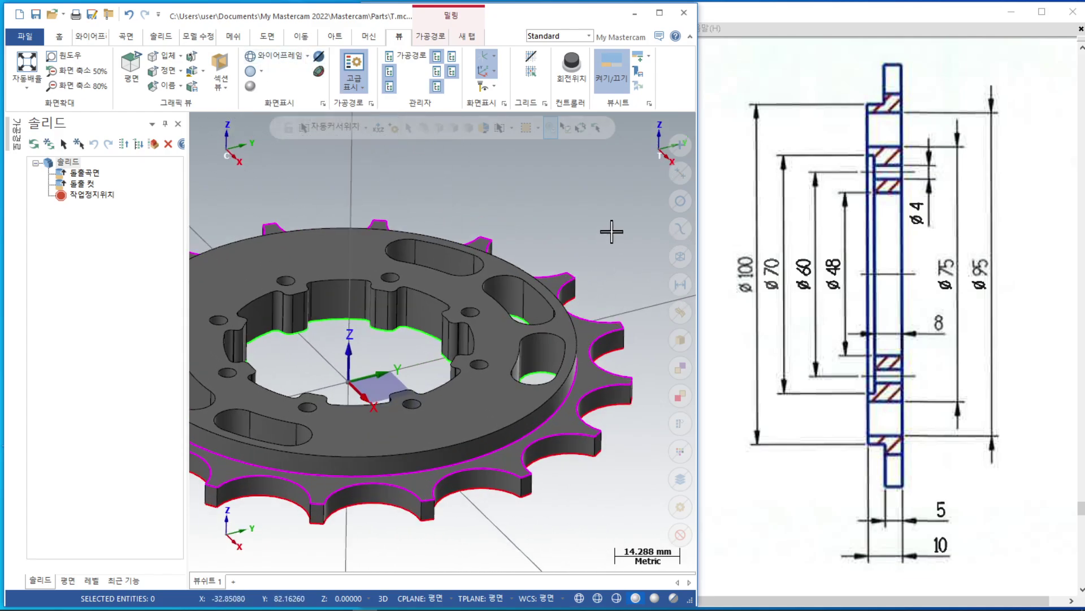
scroll(613, 232, "up", 1)
middle_click_drag(613, 223, 595, 238)
mouse_move(554, 192)
middle_mouse_down()
mouse_move(554, 182)
mouse_move(566, 200)
mouse_move(548, 189)
mouse_move(552, 198)
middle_mouse_up()
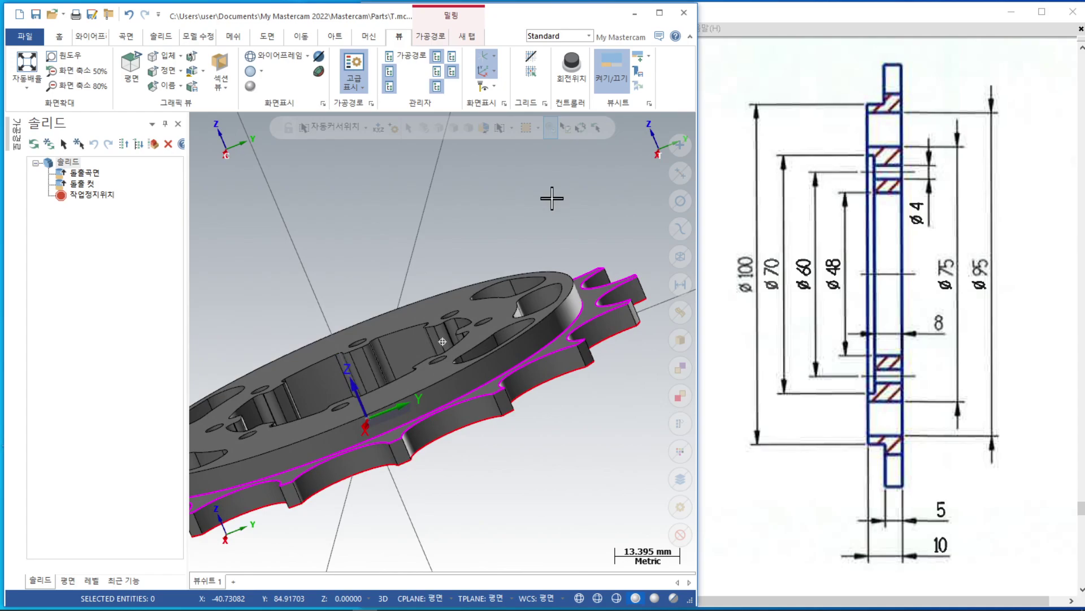
middle_click_drag(552, 197, 524, 280)
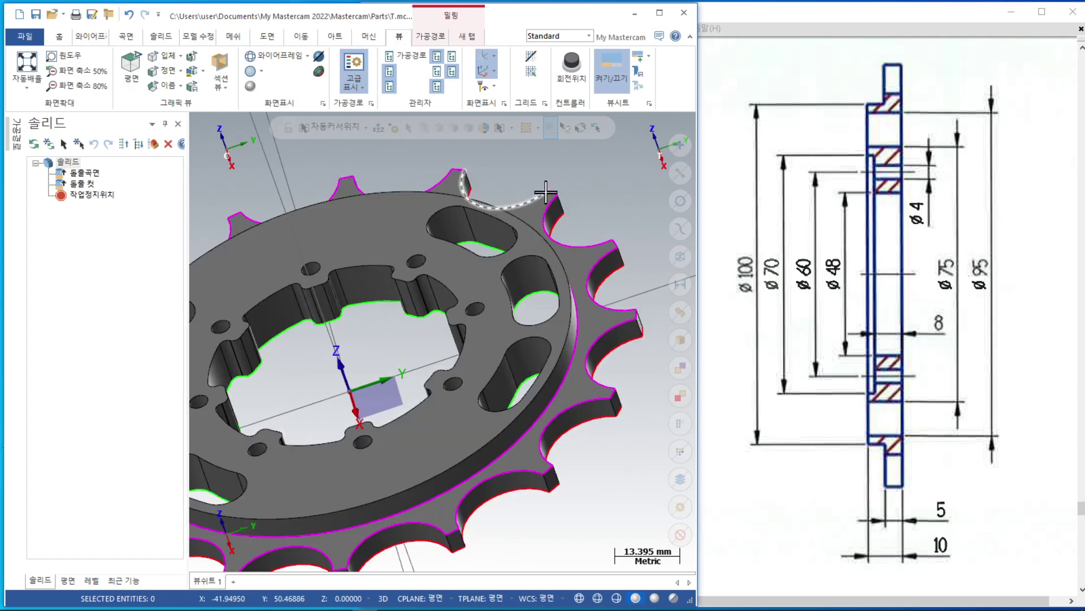
left_click(320, 56)
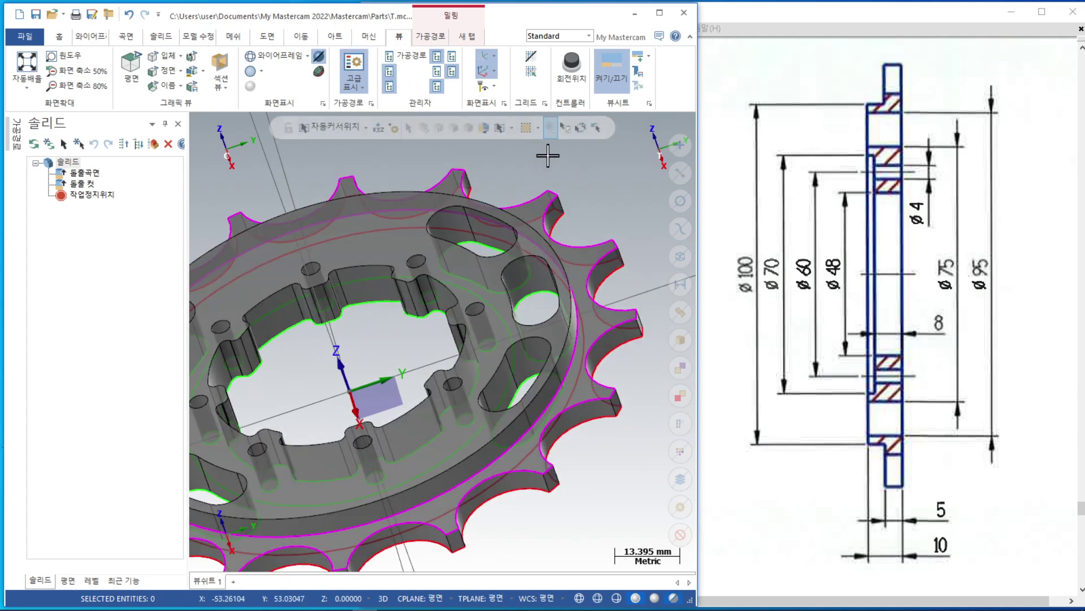
Translate a copy of the circle surrounding the eight bolt holes by Z 10
scroll(521, 230, "down", 1)
mouse_move(520, 230)
middle_mouse_down()
mouse_move(542, 260)
mouse_move(535, 285)
middle_mouse_up()
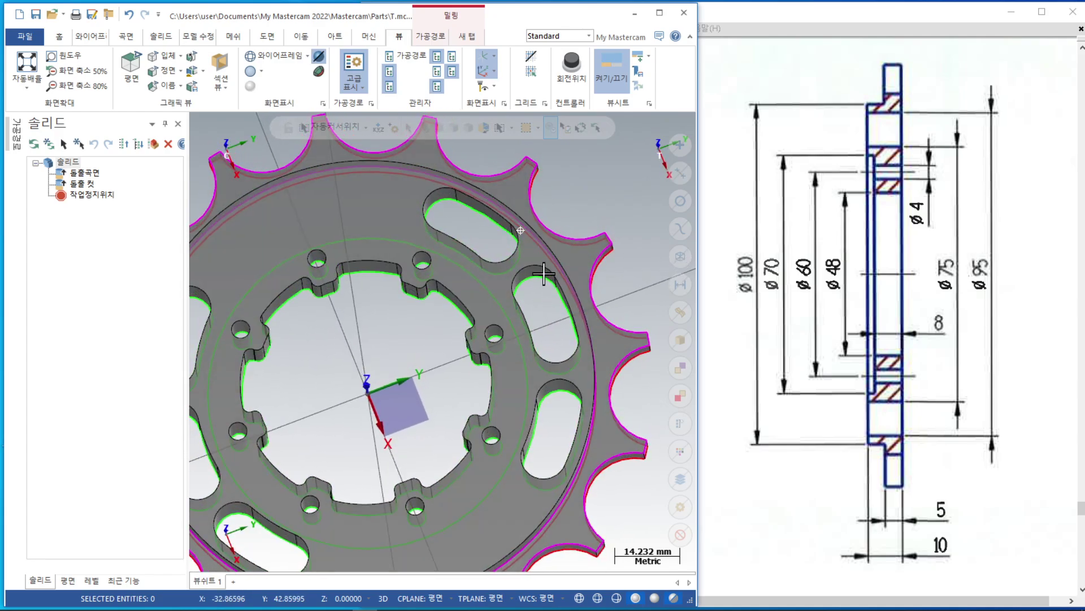
left_click(481, 280)
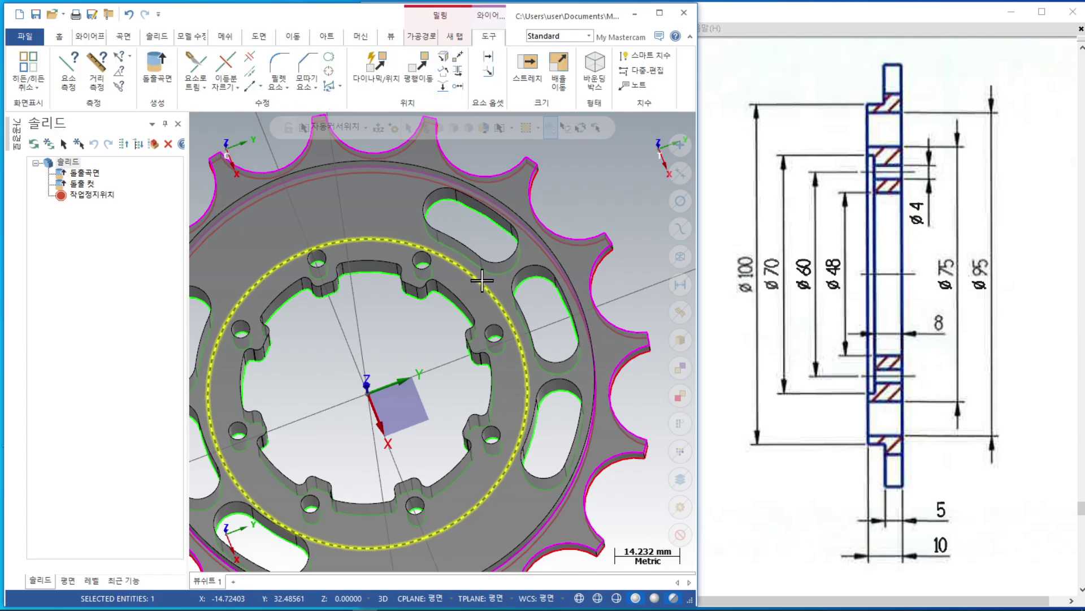
left_click(291, 39)
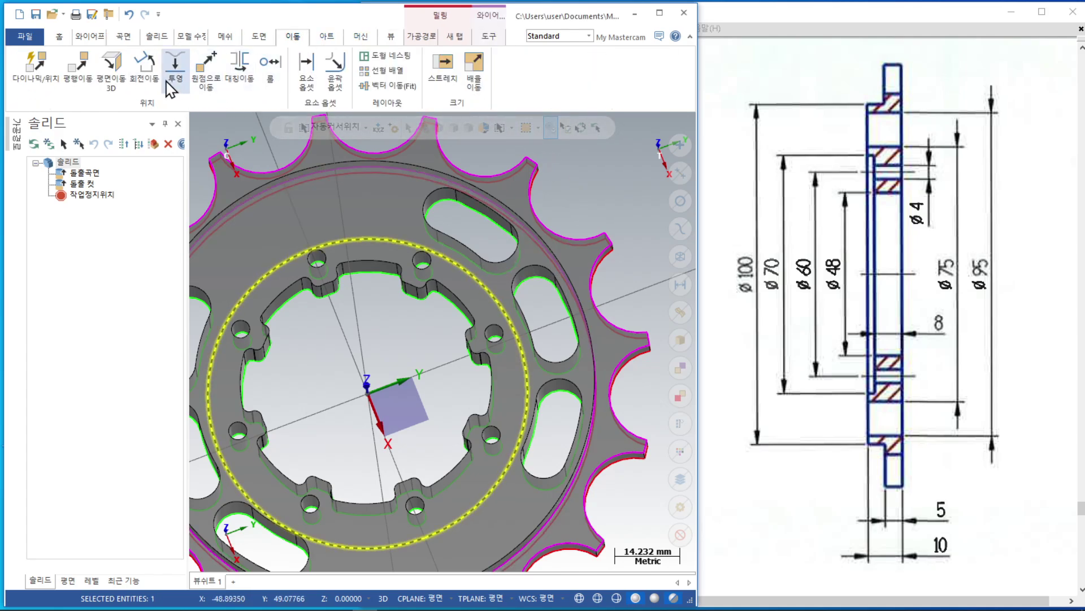
left_click(79, 71)
left_click(125, 425)
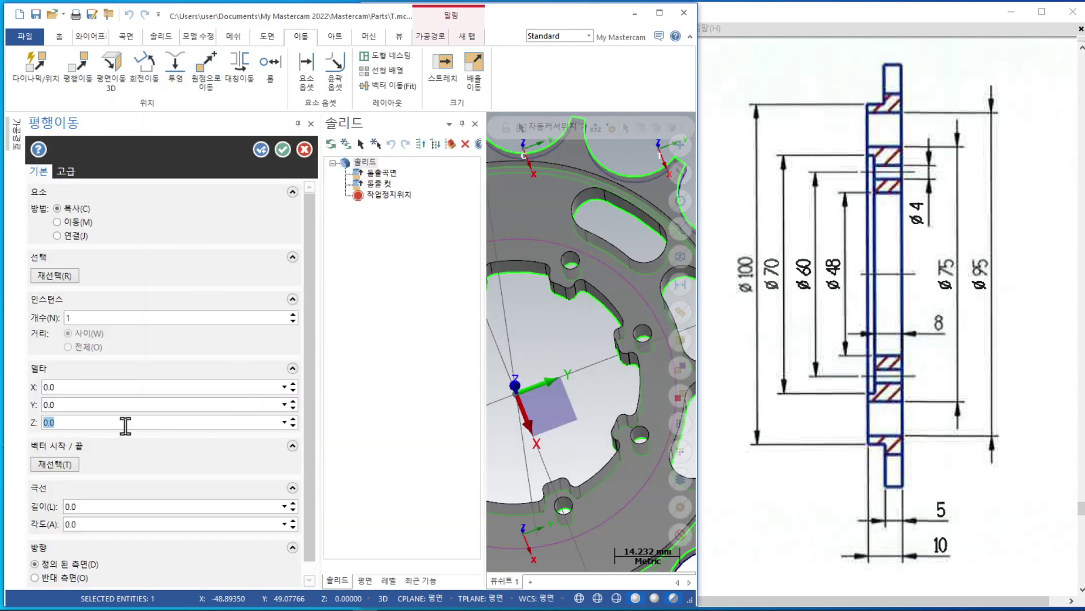
key("Return")
left_click(283, 148)
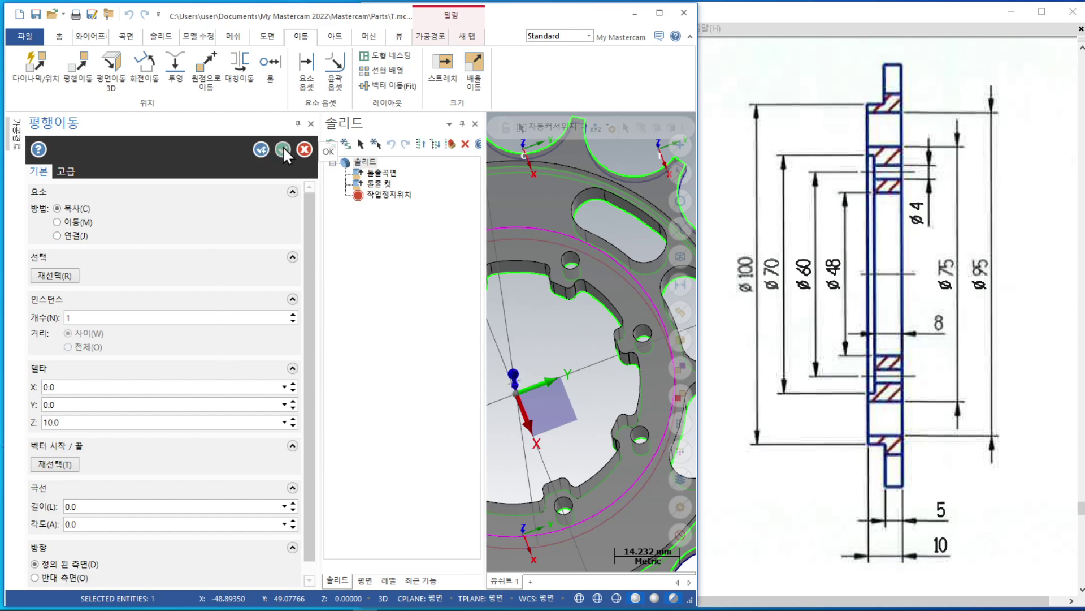
Extrude the copied circle around the bolt holes as a 2 mm body cut in both directions to recess the hub
middle_click_drag(522, 245, 478, 218)
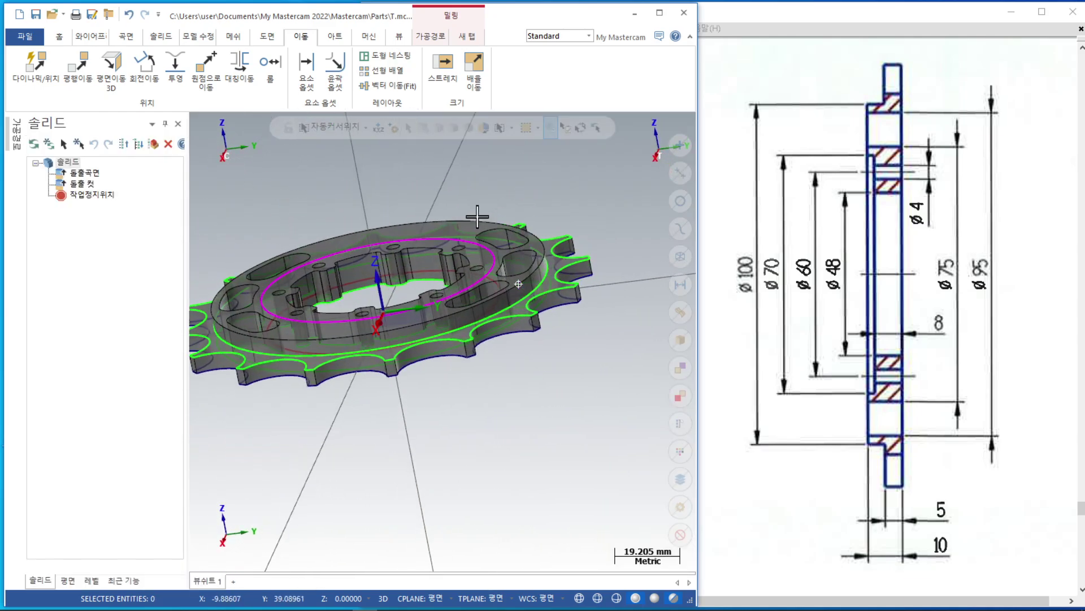
scroll(434, 246, "up", 3)
scroll(434, 247, "up", 1)
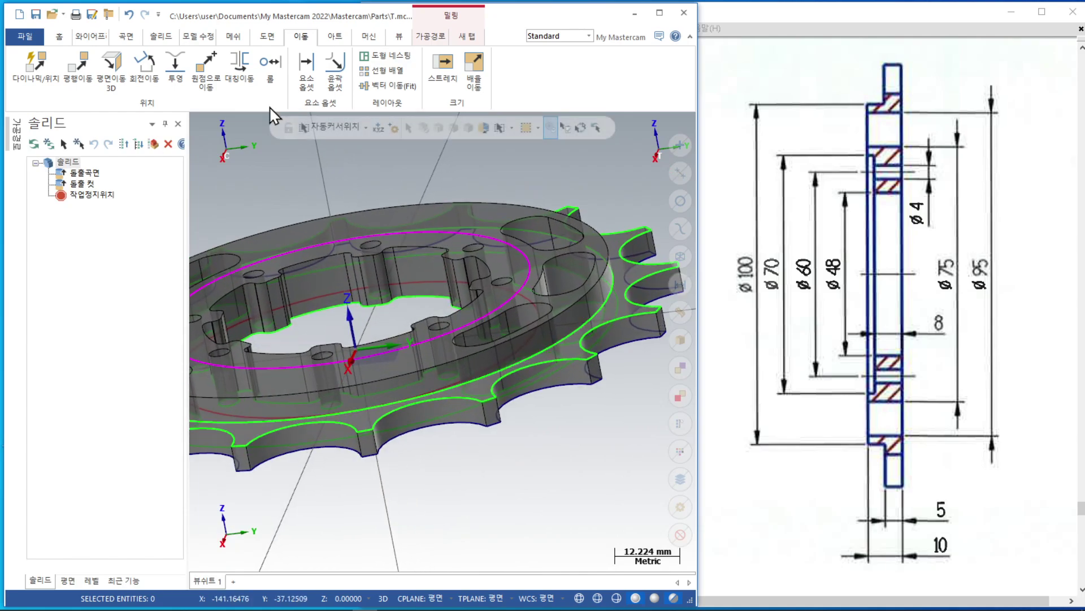
left_click(160, 36)
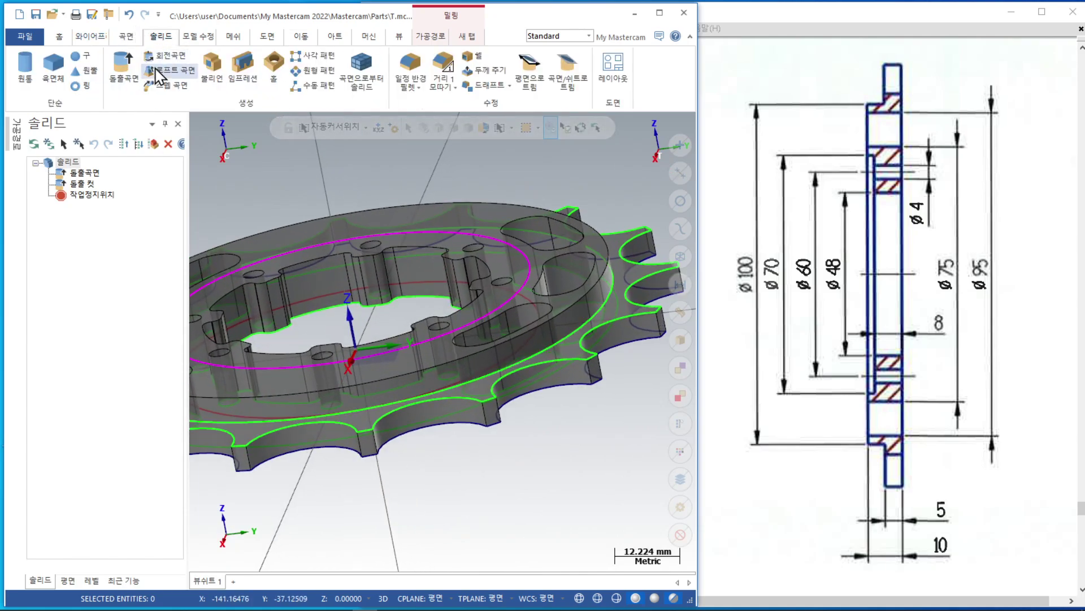
left_click(124, 67)
left_click(585, 247)
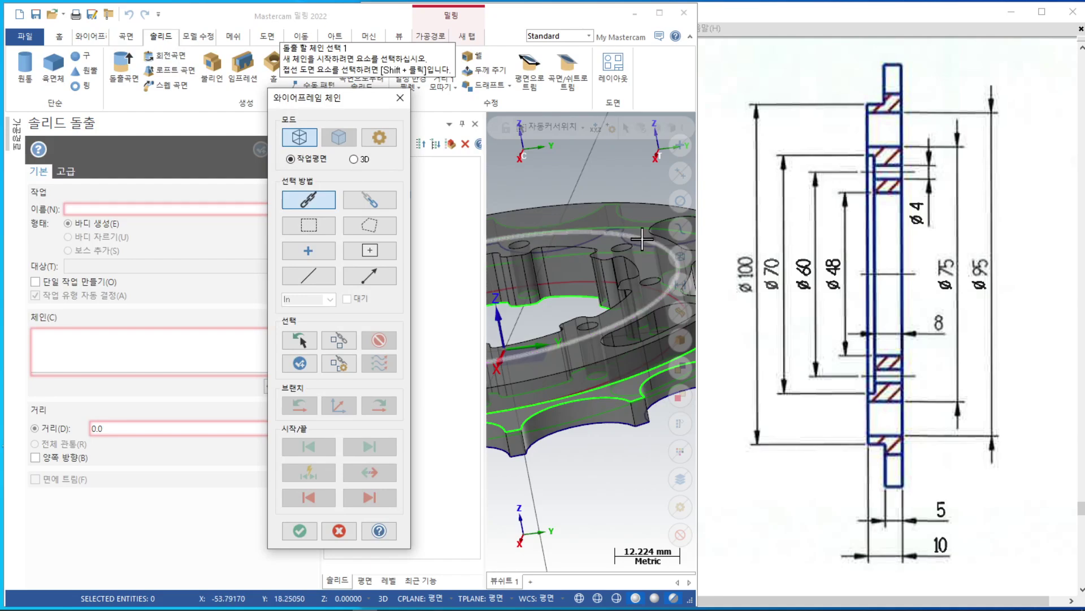
left_click(300, 530)
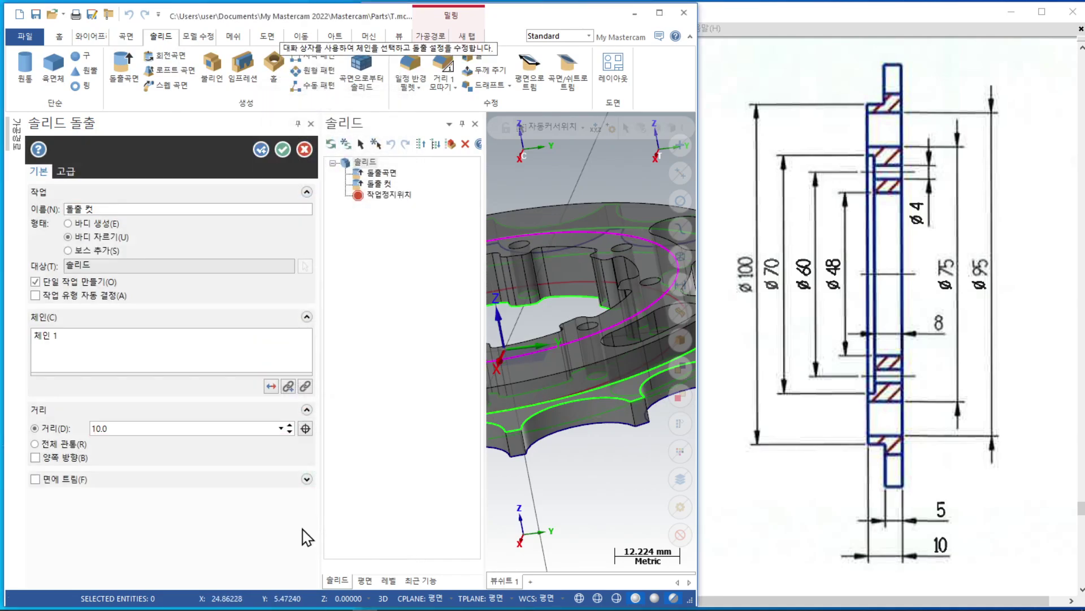
double_click(138, 429)
left_click(63, 459)
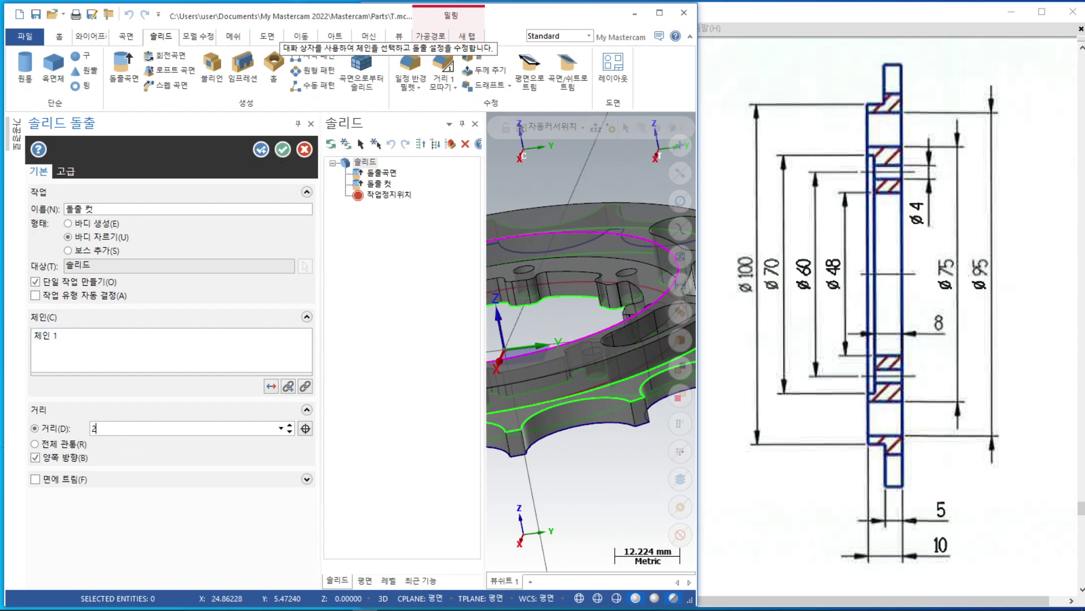
key("Return")
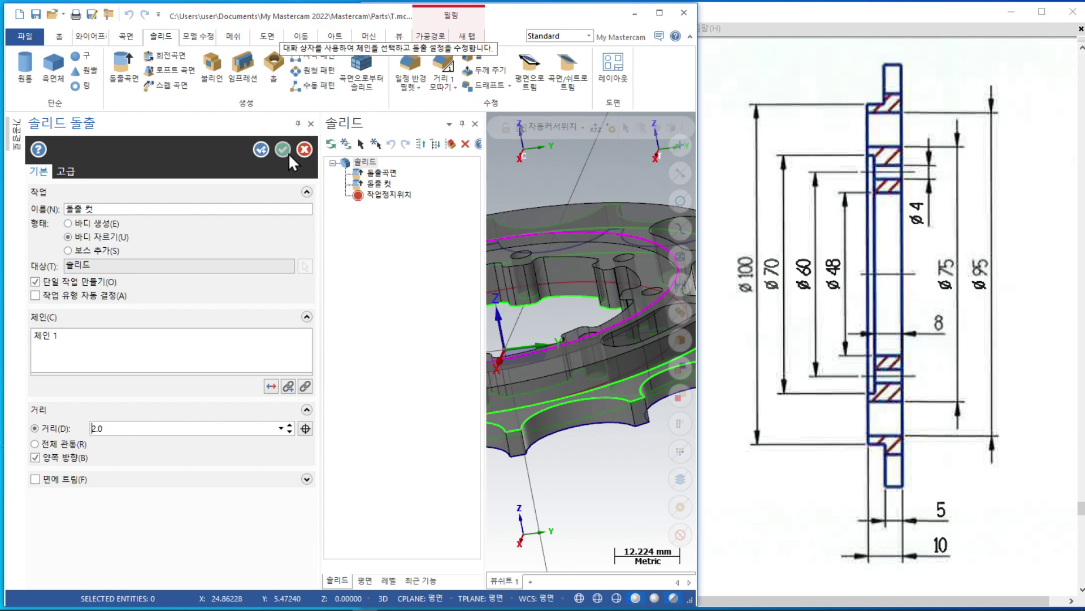
left_click(283, 149)
Turn off translucency and inspect the recessed hub and stepped rim of the sprocket from several angles
scroll(423, 211, "down", 1)
middle_click_drag(468, 212, 483, 235)
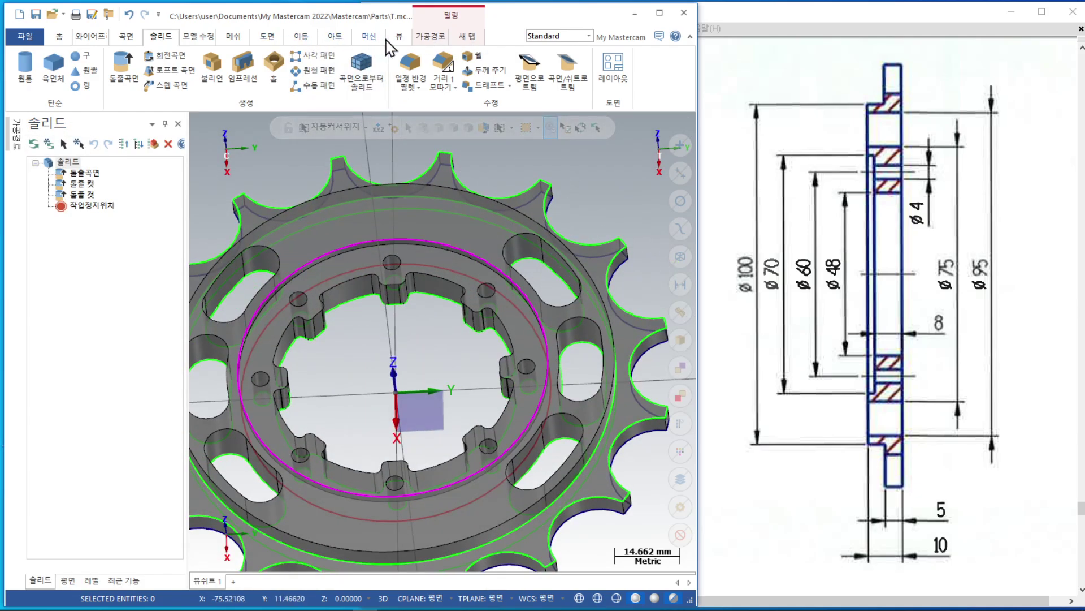
left_click(399, 37)
left_click(320, 54)
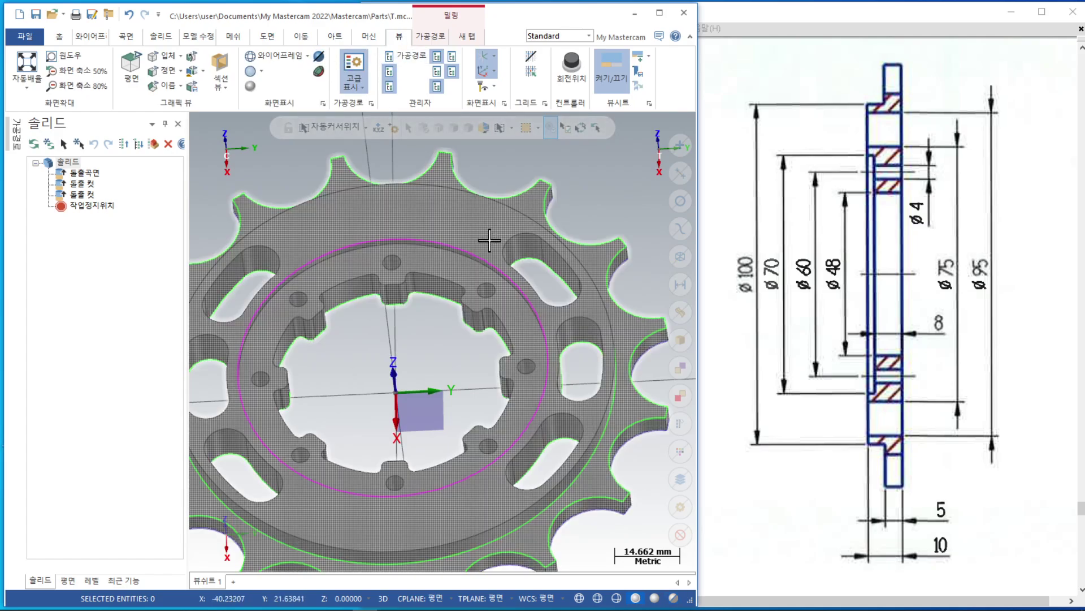
scroll(501, 241, "down", 4)
mouse_move(553, 240)
middle_mouse_down()
mouse_move(490, 217)
mouse_move(498, 199)
mouse_move(545, 230)
middle_mouse_up()
scroll(546, 232, "down", 2)
middle_click_drag(538, 328, 578, 300)
scroll(561, 341, "up", 4)
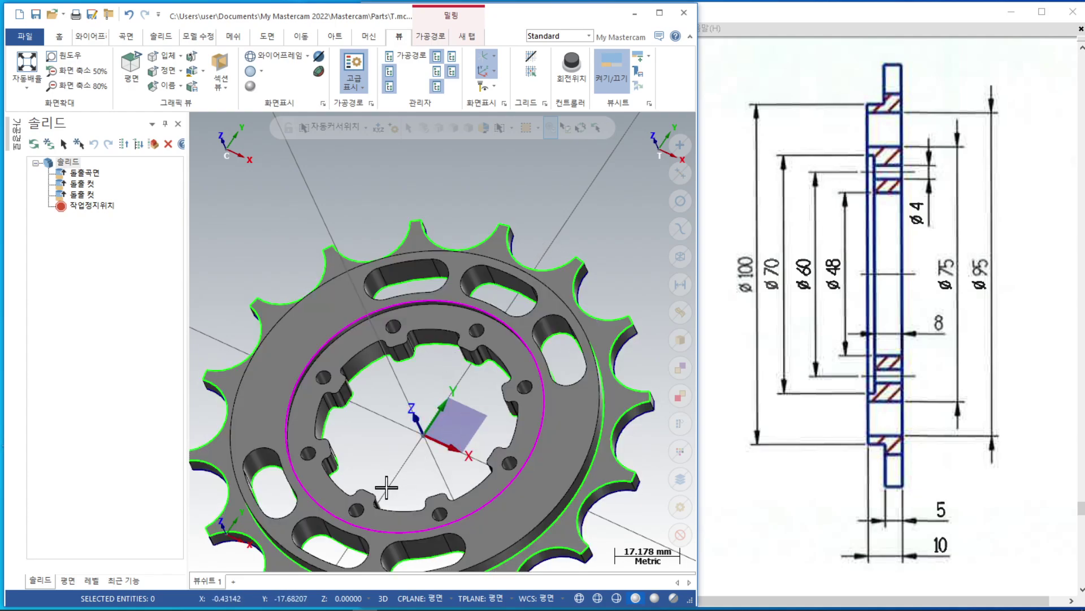
mouse_move(539, 232)
middle_mouse_down()
mouse_move(523, 223)
mouse_move(507, 273)
mouse_move(413, 235)
middle_mouse_up()
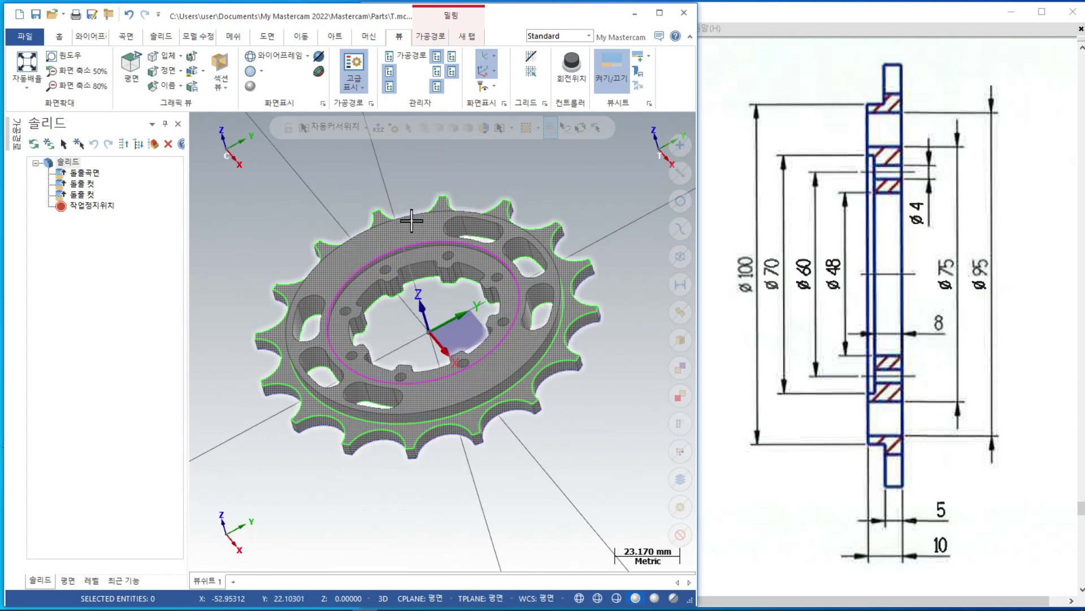
Select all wireframe geometry by inverting a selection of all solids, and blank it to leave only the sprocket body
left_click(484, 249)
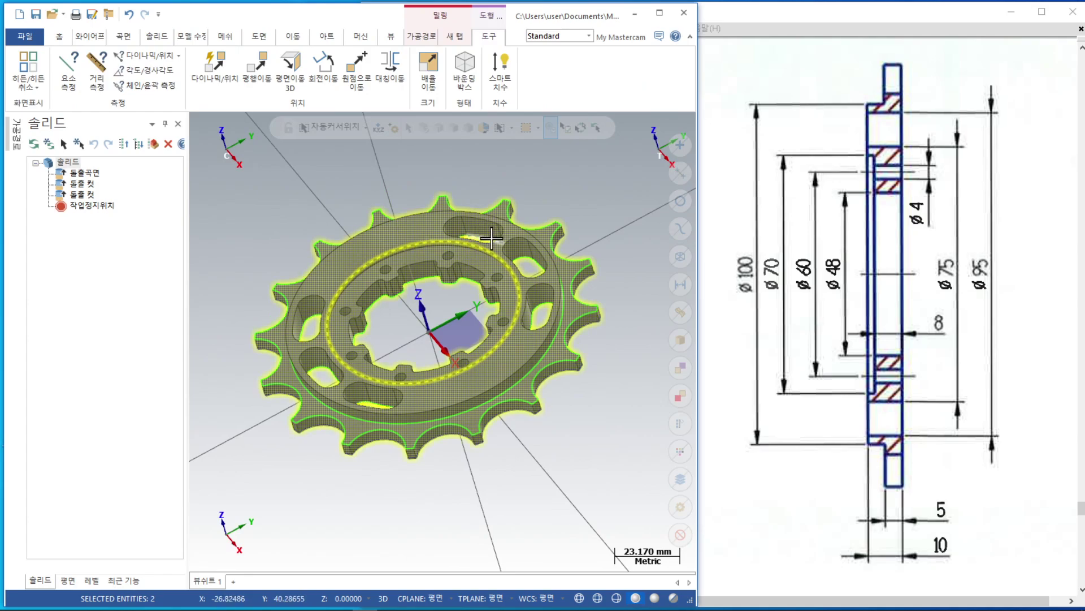
key("Escape")
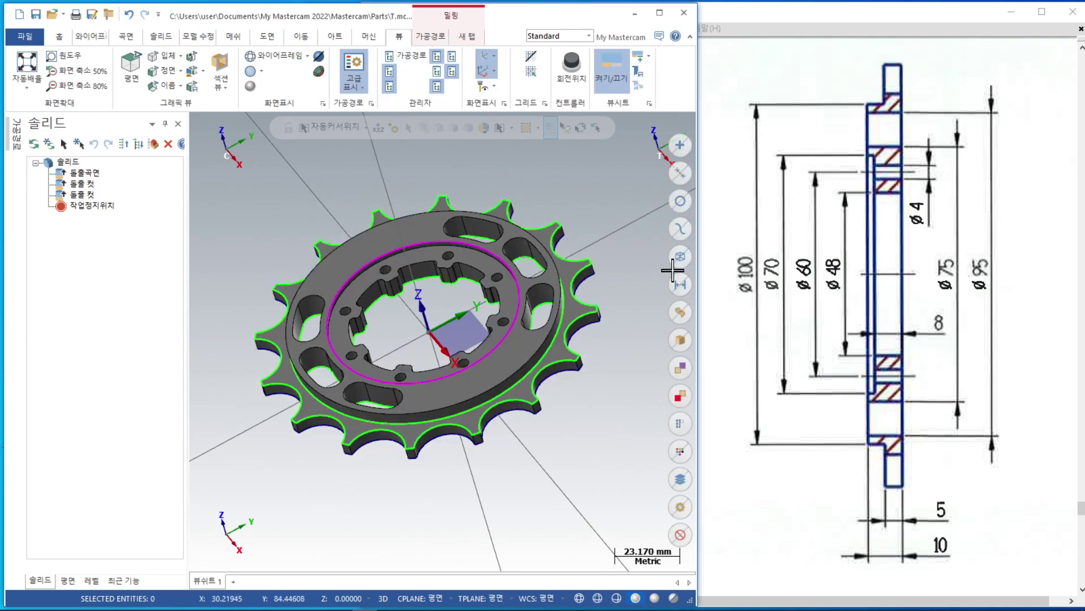
left_click(680, 339)
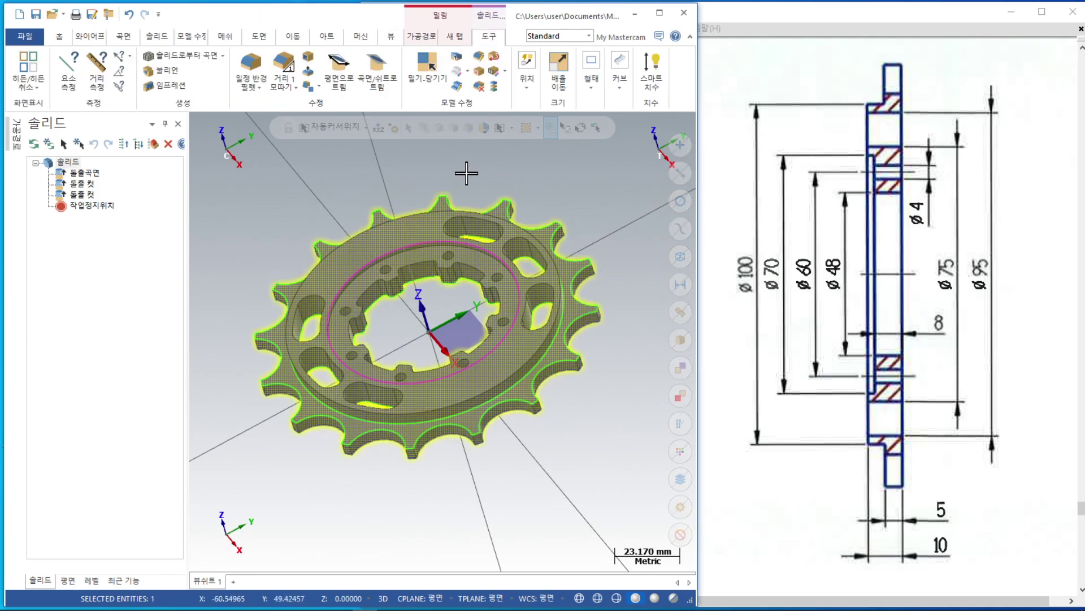
left_click(581, 127)
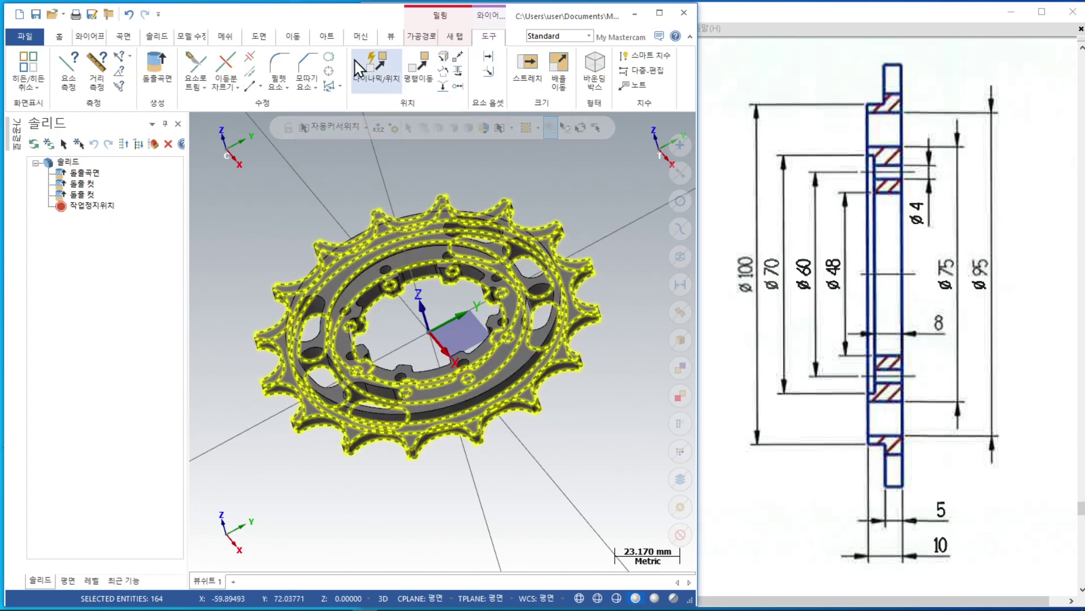
left_click(58, 37)
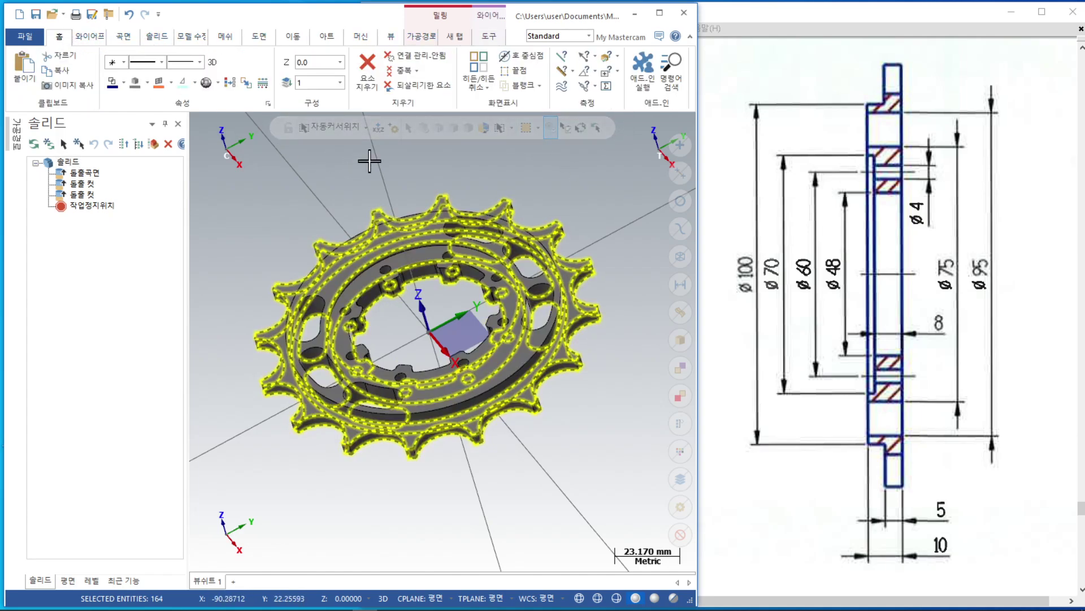
left_click(520, 86)
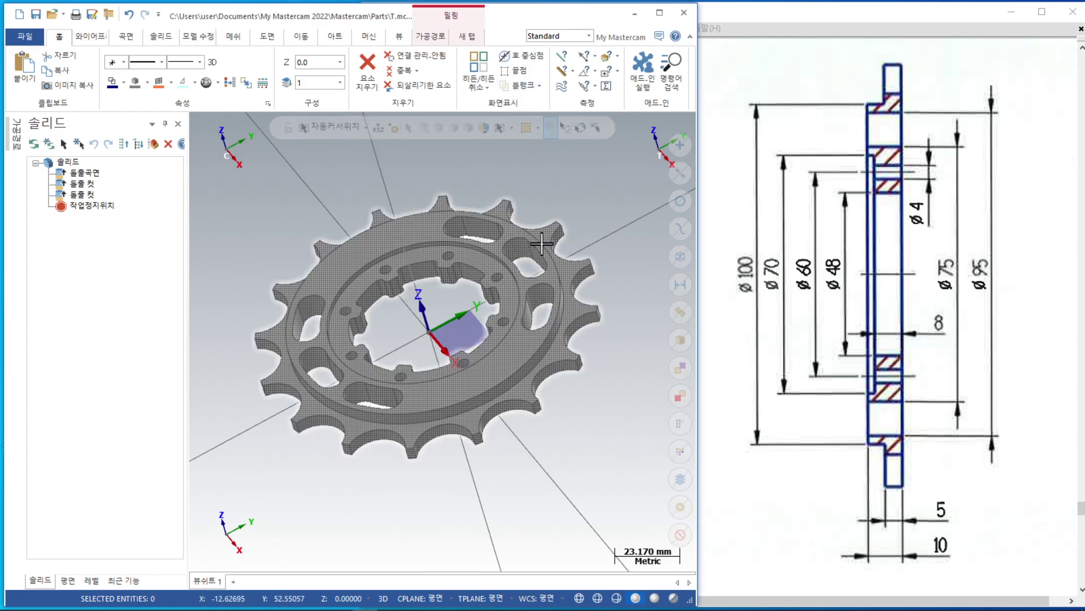
Switch to the PDF drawing in Adobe Acrobat and pan to the sprocket's front view to compare it with the solid
scroll(422, 223, "down", 5)
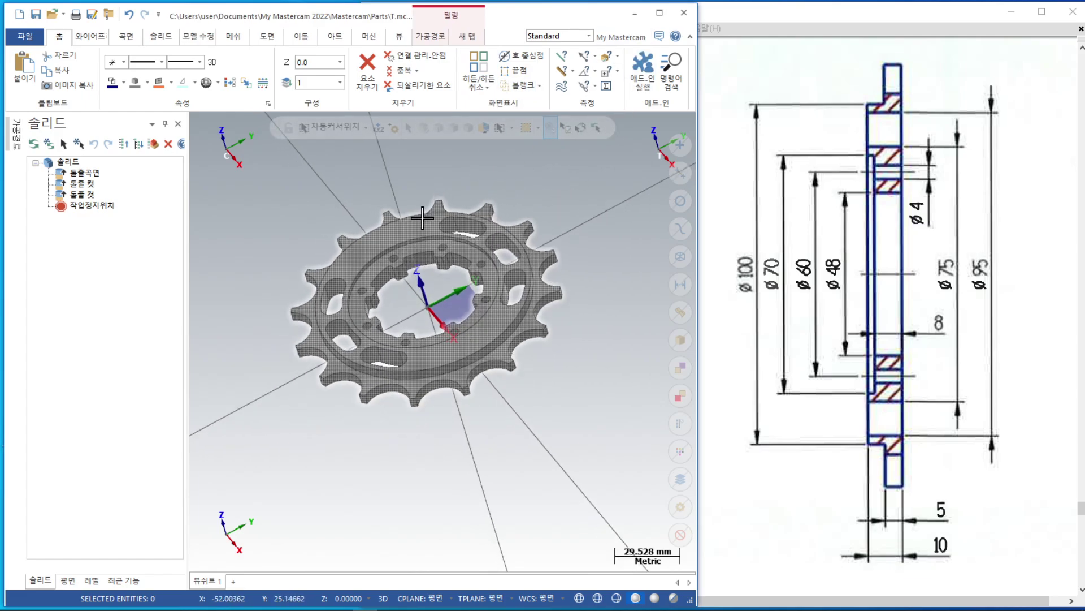
middle_click_drag(501, 180, 527, 225)
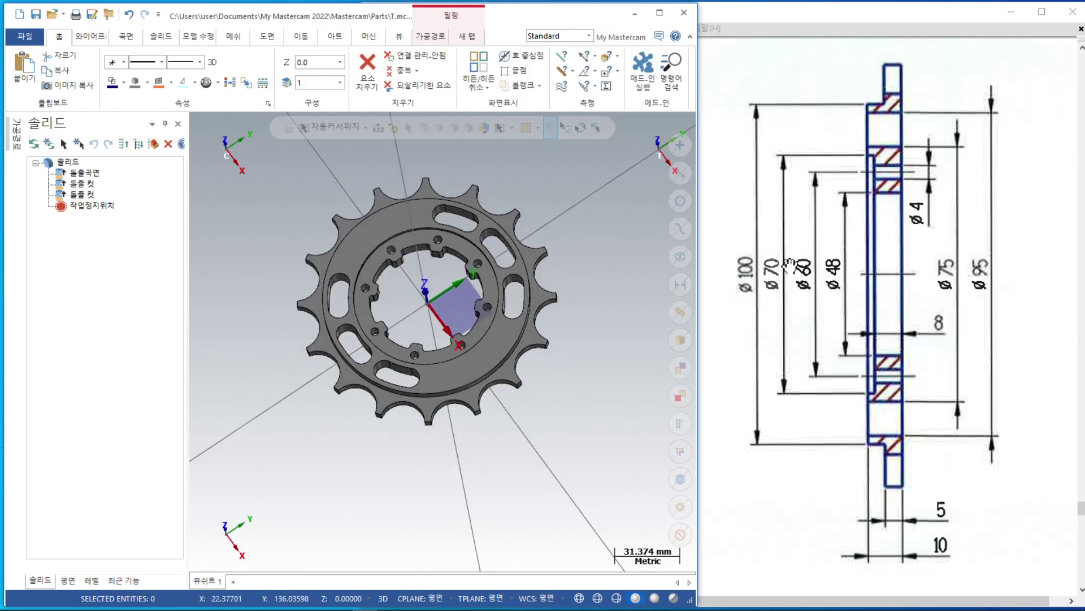
left_click_drag(790, 266, 991, 267)
mouse_move(837, 339)
left_mouse_down()
mouse_move(803, 450)
mouse_move(739, 162)
mouse_move(599, 62)
left_mouse_up()
left_click_drag(634, 170, 507, 206)
mouse_move(830, 184)
left_mouse_down()
mouse_move(644, 228)
mouse_move(653, 352)
left_mouse_up()
left_click_drag(702, 184, 909, 273)
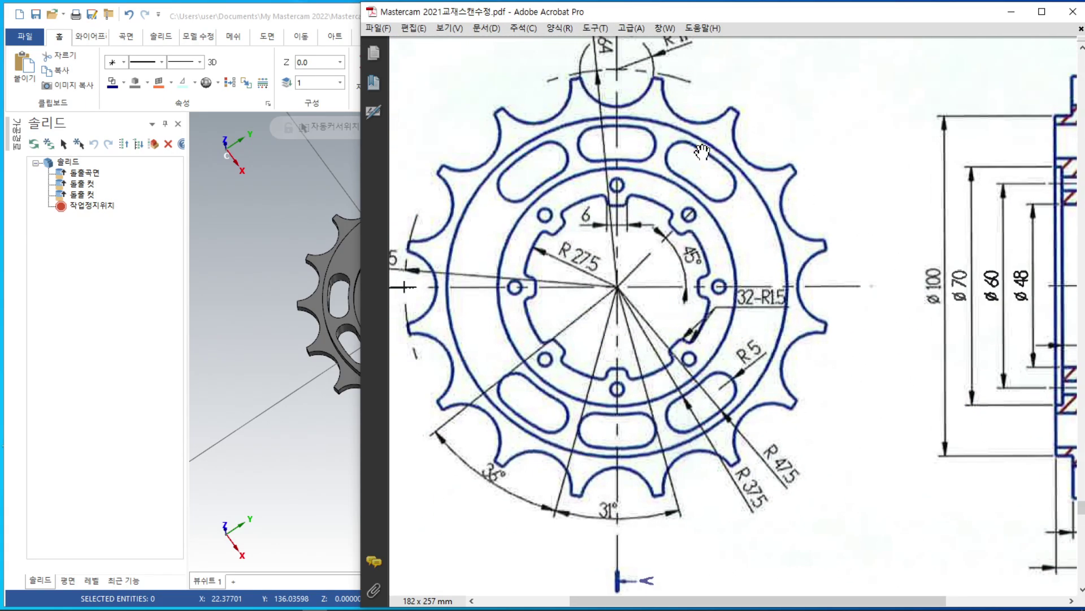
left_click_drag(702, 151, 870, 173)
left_click(241, 134)
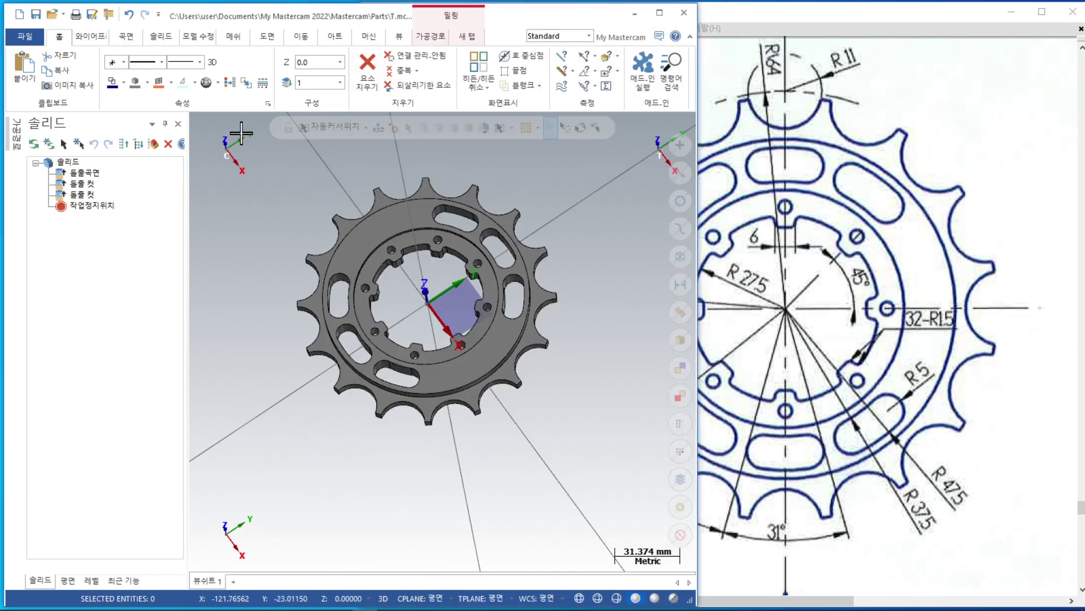
Auto-hide the Solids manager in Mastercam and recentre the PDF's front view for comparison with the enlarged sprocket
left_click(165, 124)
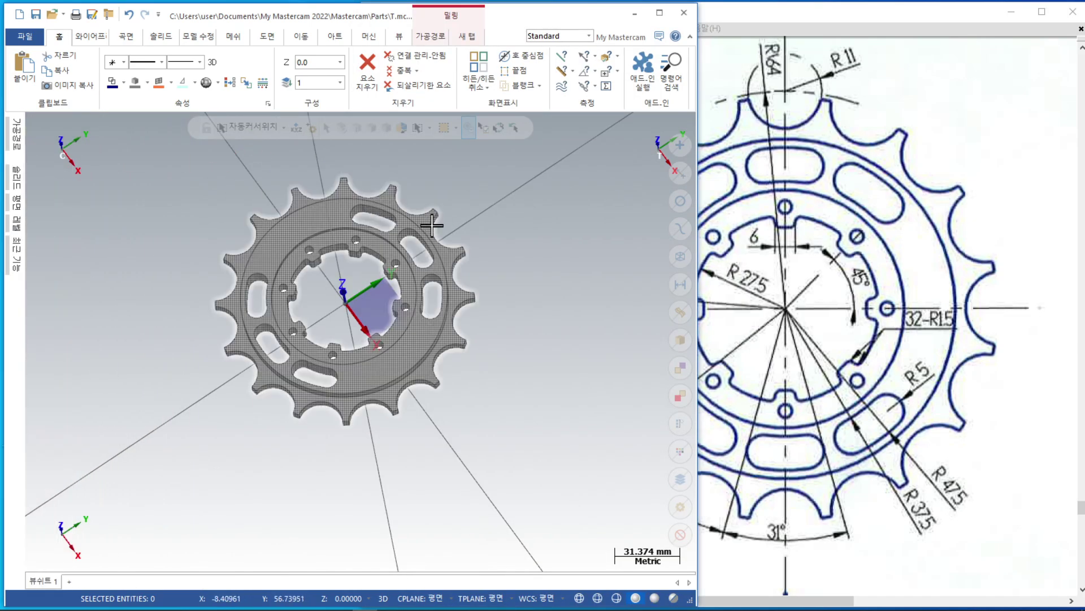
scroll(425, 225, "up", 3)
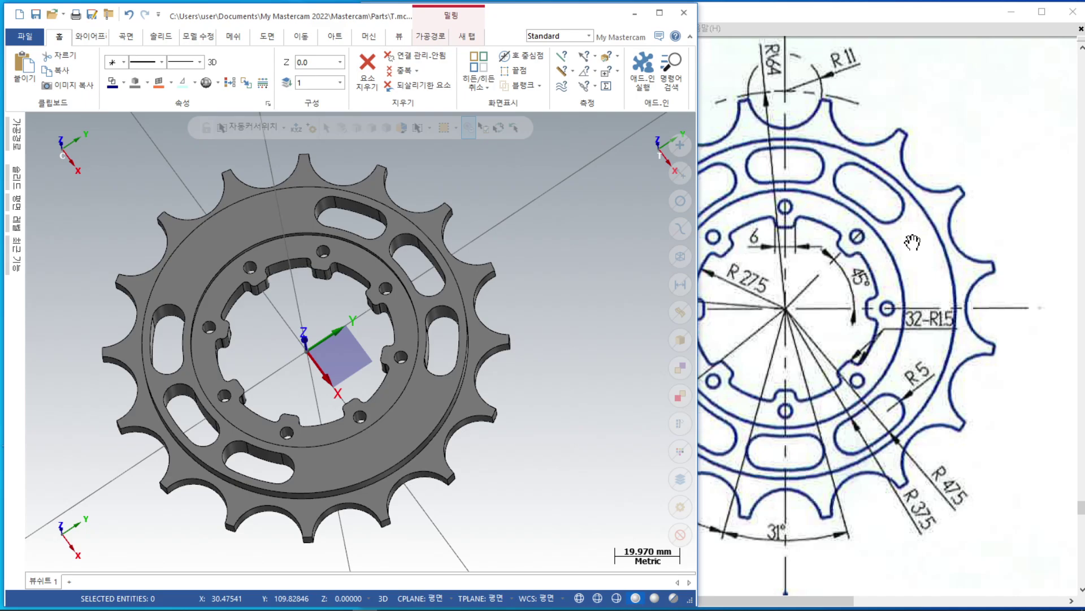
mouse_move(957, 250)
left_mouse_down()
mouse_move(747, 251)
mouse_move(1023, 252)
left_mouse_up()
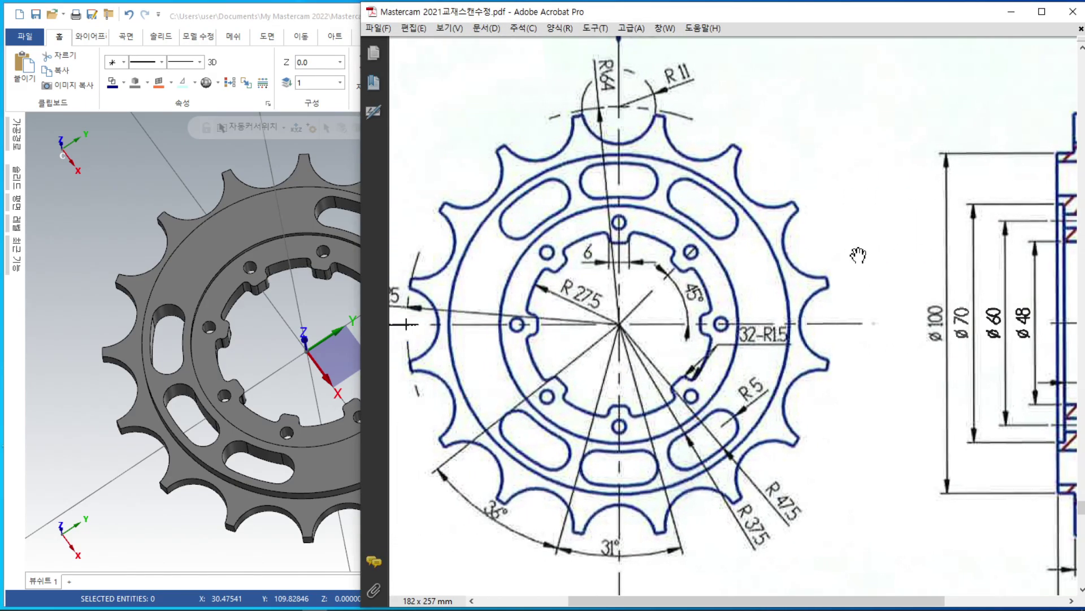
left_click_drag(858, 255, 947, 247)
left_click(83, 196)
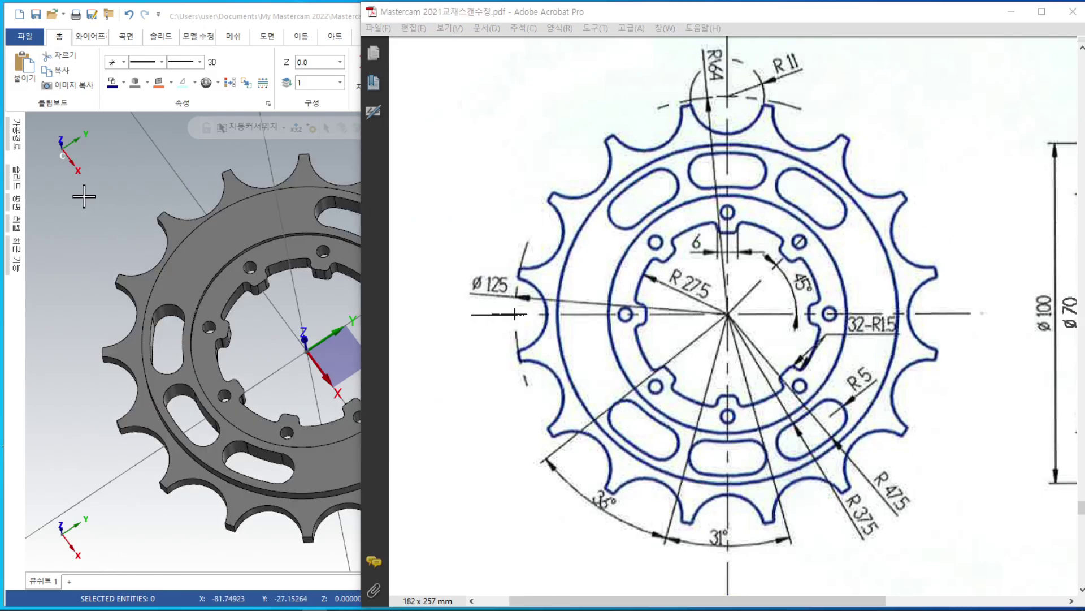
Maximize the Mastercam window and show the finished sprocket in an enlarged isometric view
left_click(667, 16)
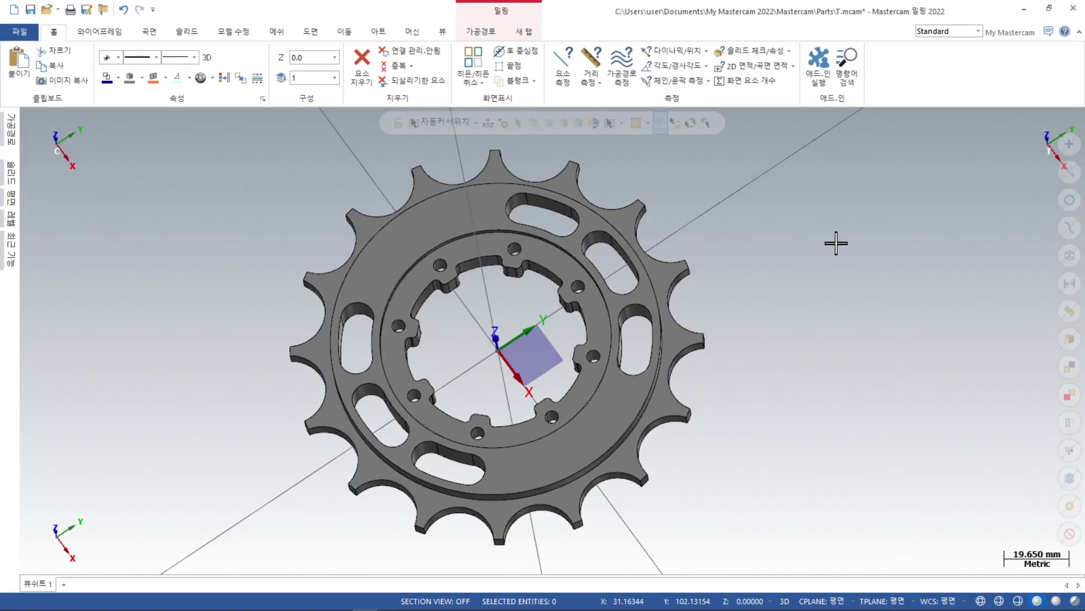
right_click(837, 243)
left_click(880, 360)
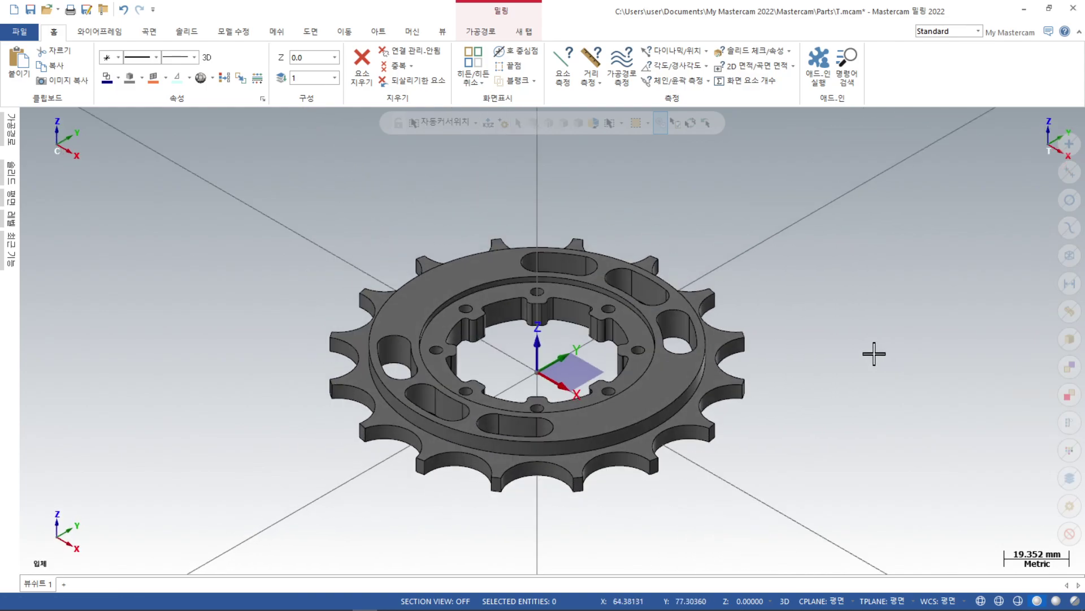
scroll(542, 324, "up", 2)
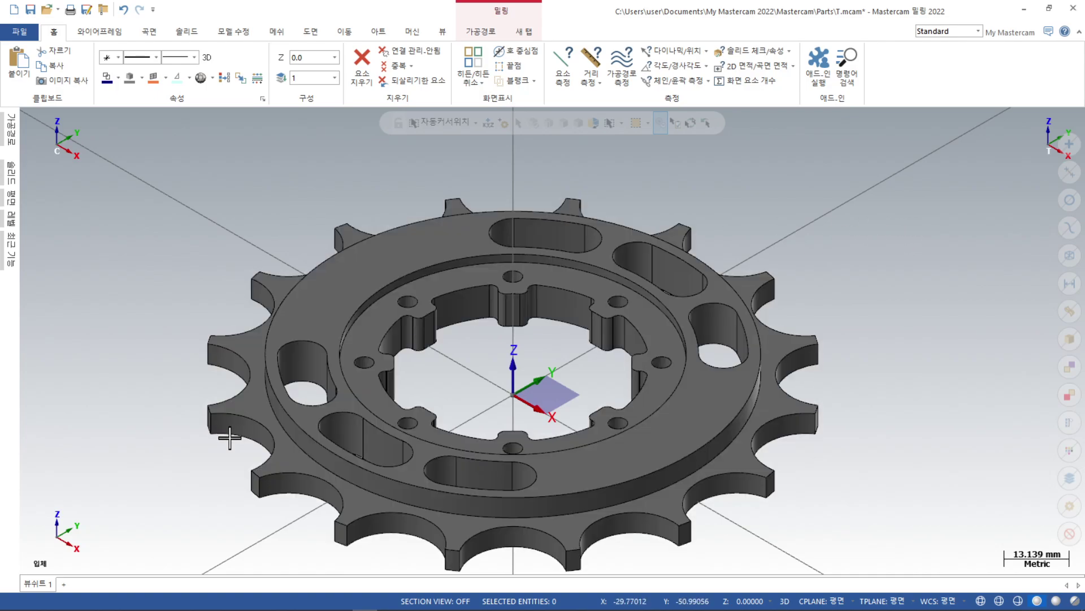
mouse_move(221, 610)
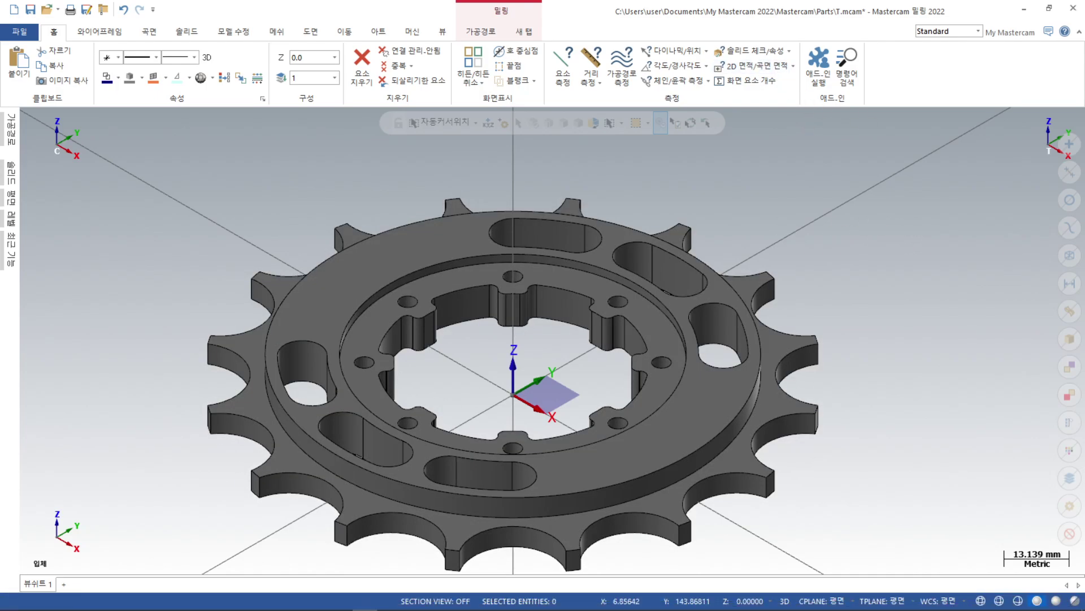